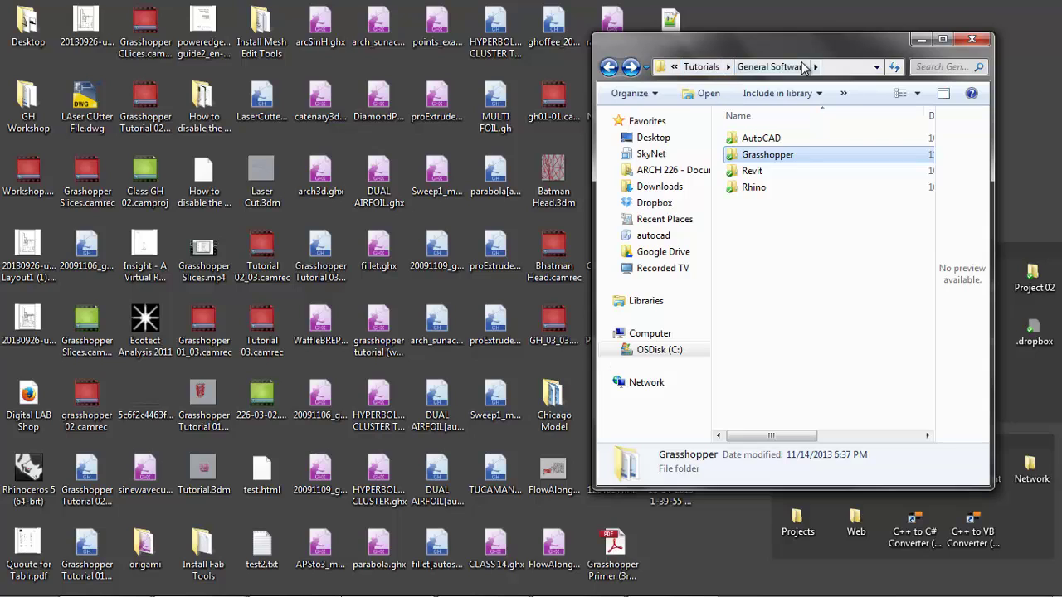
Open the Grasshopper folder under General Software and look over the five Grasshopper Tutorial .gh files in it.
{"action": "double_click", "coordinate": [763, 161]}
{"action": "scroll", "coordinate": [809, 236], "scroll_direction": "down", "scroll_amount": 2}
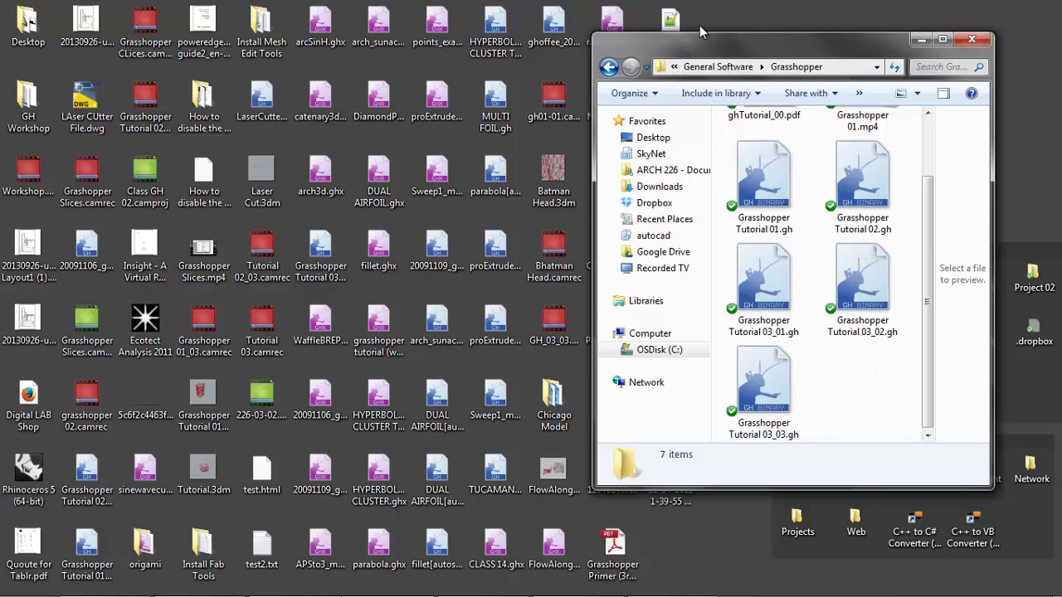
{"action": "left_click_drag", "start_coordinate": [830, 49], "coordinate": [633, 78]}
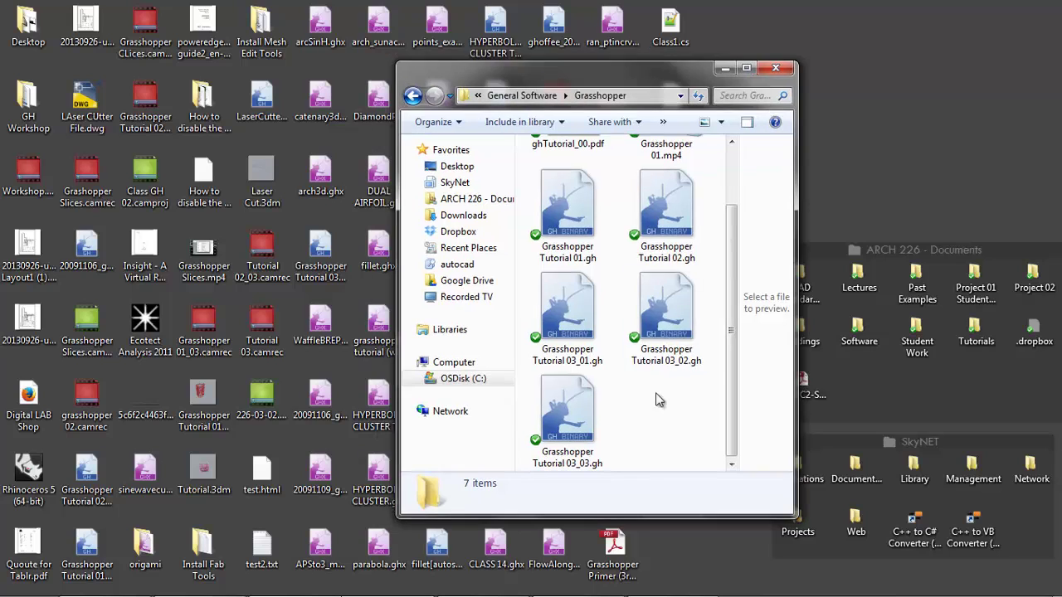
{"action": "left_click_drag", "start_coordinate": [628, 387], "coordinate": [540, 170]}
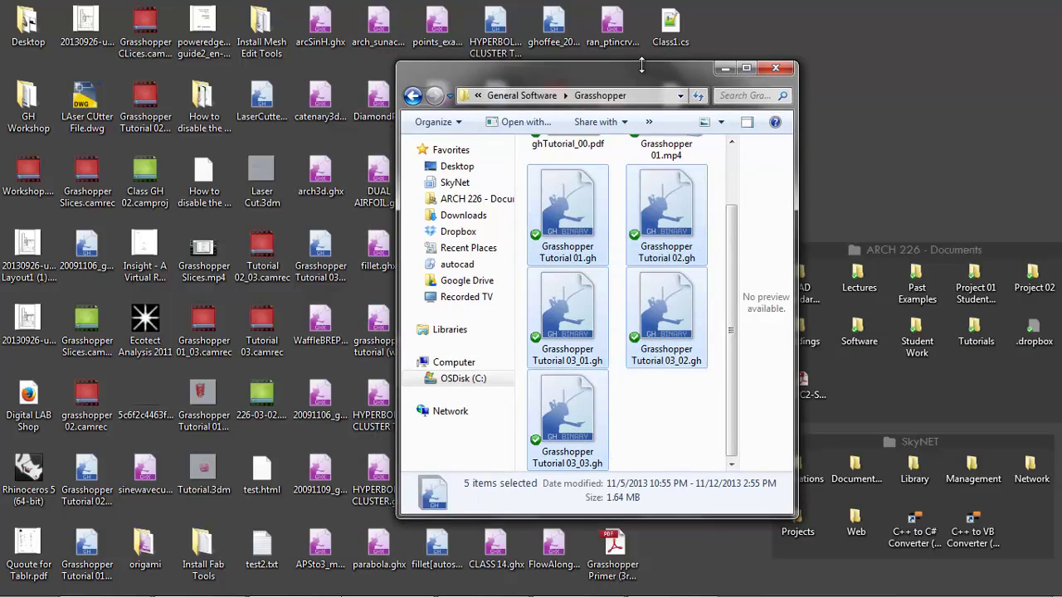
{"action": "left_click_drag", "start_coordinate": [641, 67], "coordinate": [700, 53]}
{"action": "left_click", "coordinate": [722, 411]}
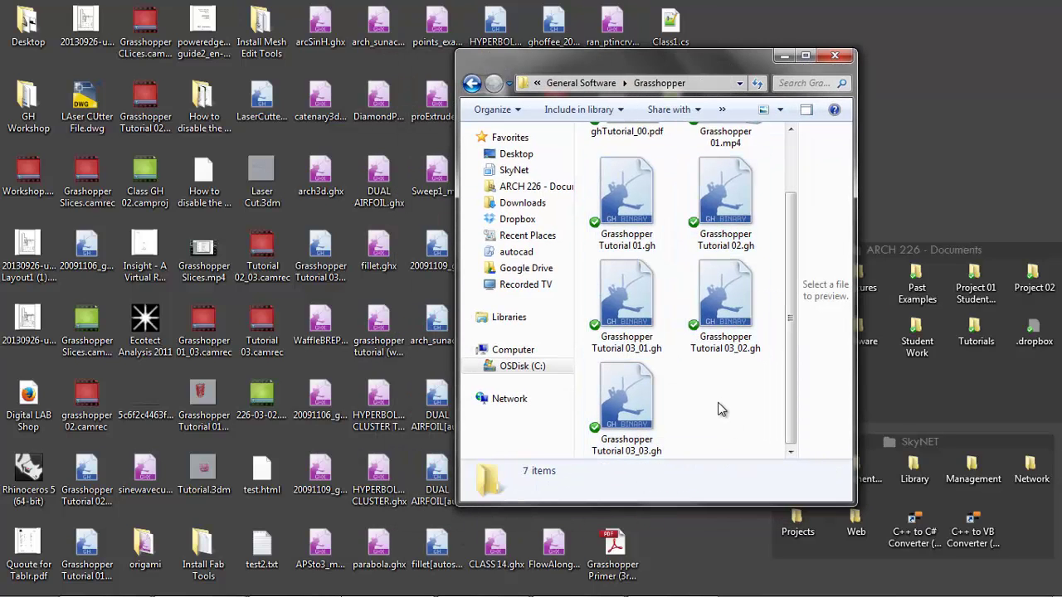
Switch to Rhinoceros and arrange its window side by side with the Grasshopper window showing the Lorentz definition.
{"action": "mouse_move", "coordinate": [676, 593]}
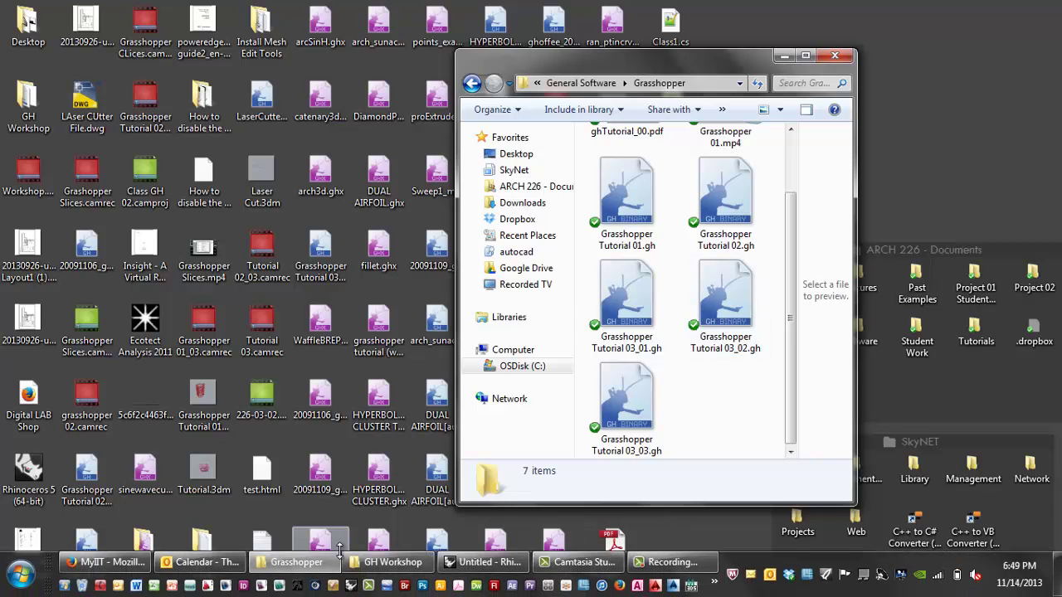
{"action": "left_click", "coordinate": [484, 561]}
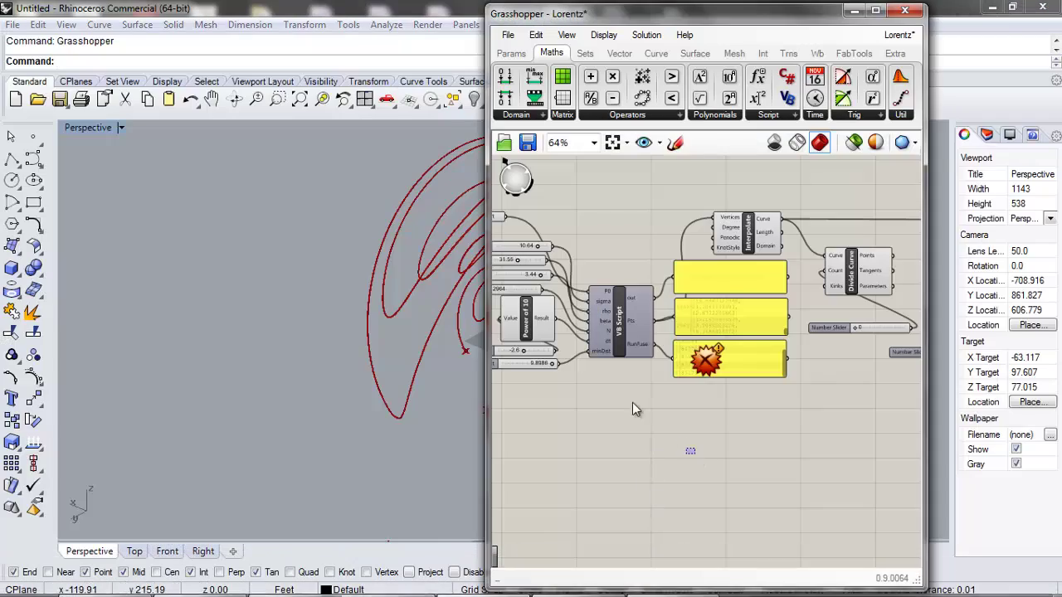
{"action": "left_click_drag", "start_coordinate": [702, 17], "coordinate": [770, 14]}
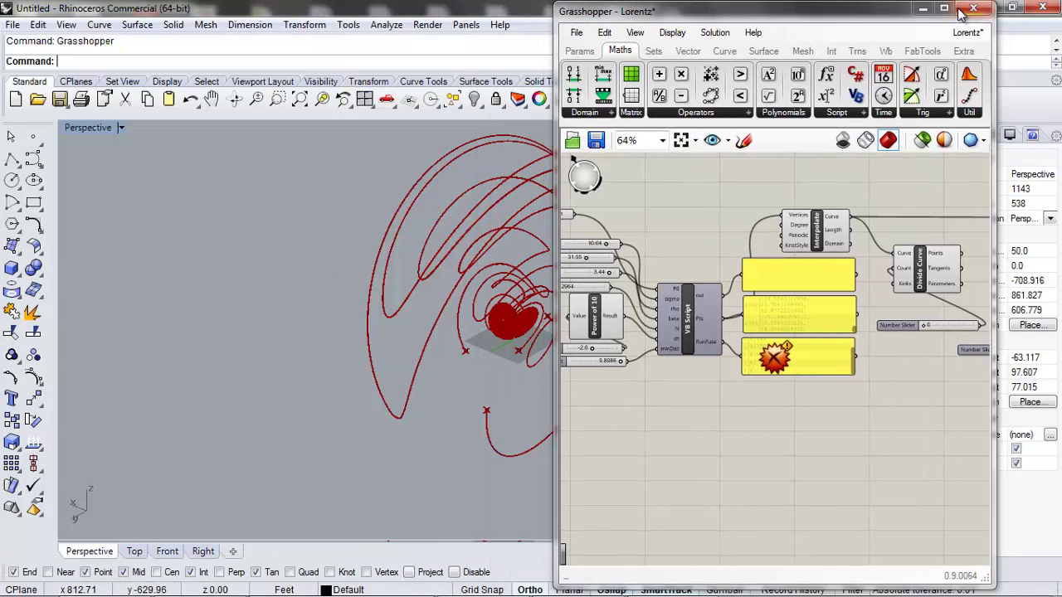
{"action": "double_click", "coordinate": [473, 8]}
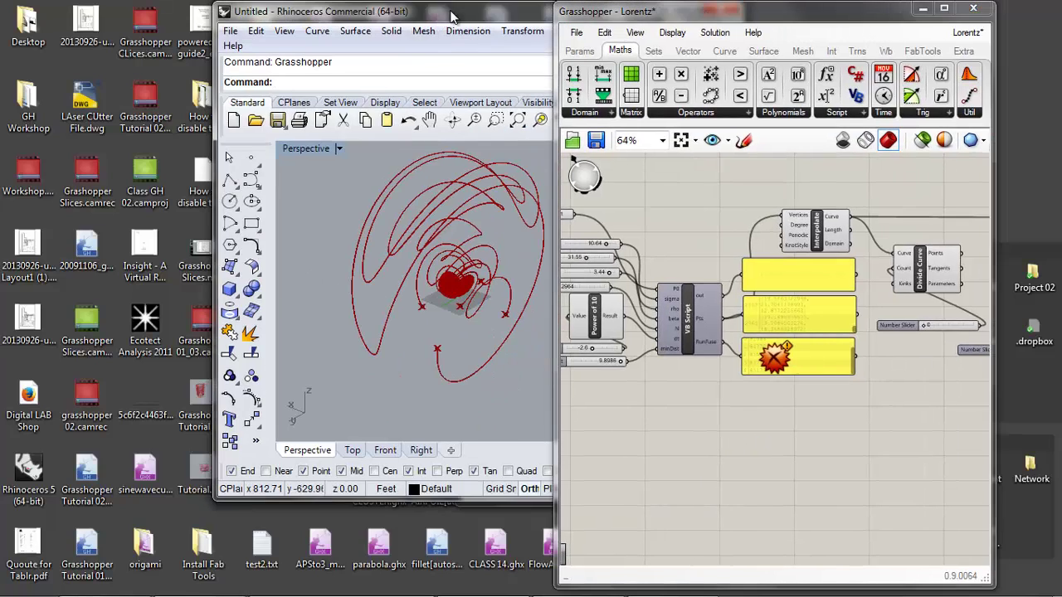
{"action": "left_click_drag", "start_coordinate": [452, 17], "coordinate": [3, 17]}
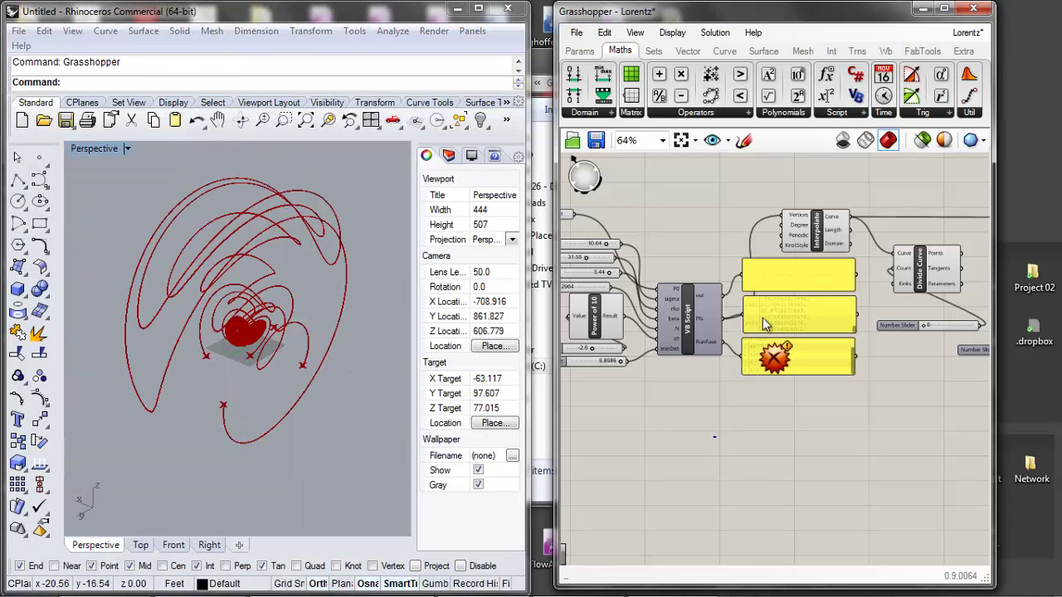
{"action": "left_click_drag", "start_coordinate": [747, 11], "coordinate": [1061, 11]}
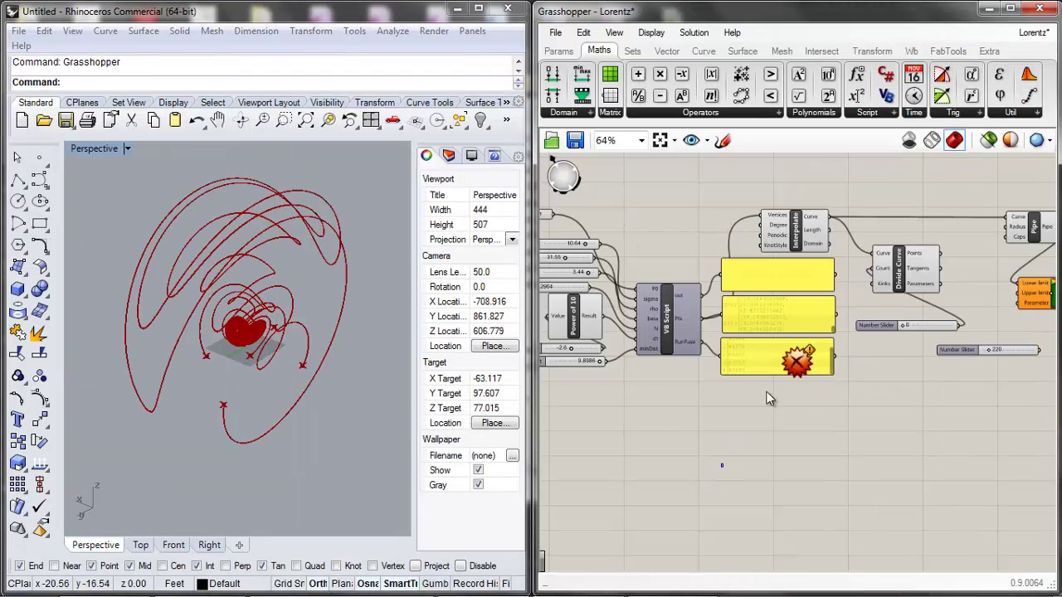
Examine the Pt parameter feeding the VB Script in the Lorentz definition and its points in the perspective view.
{"action": "scroll", "coordinate": [759, 407], "scroll_direction": "down", "scroll_amount": 5}
{"action": "scroll", "coordinate": [765, 387], "scroll_direction": "up", "scroll_amount": 5}
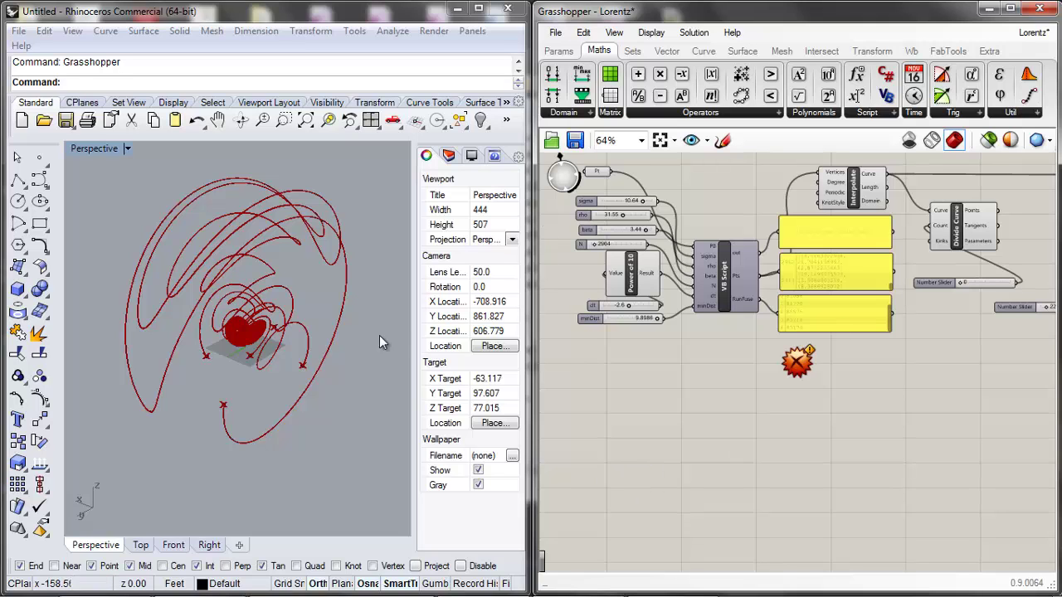
{"action": "scroll", "coordinate": [642, 231], "scroll_direction": "up", "scroll_amount": 4}
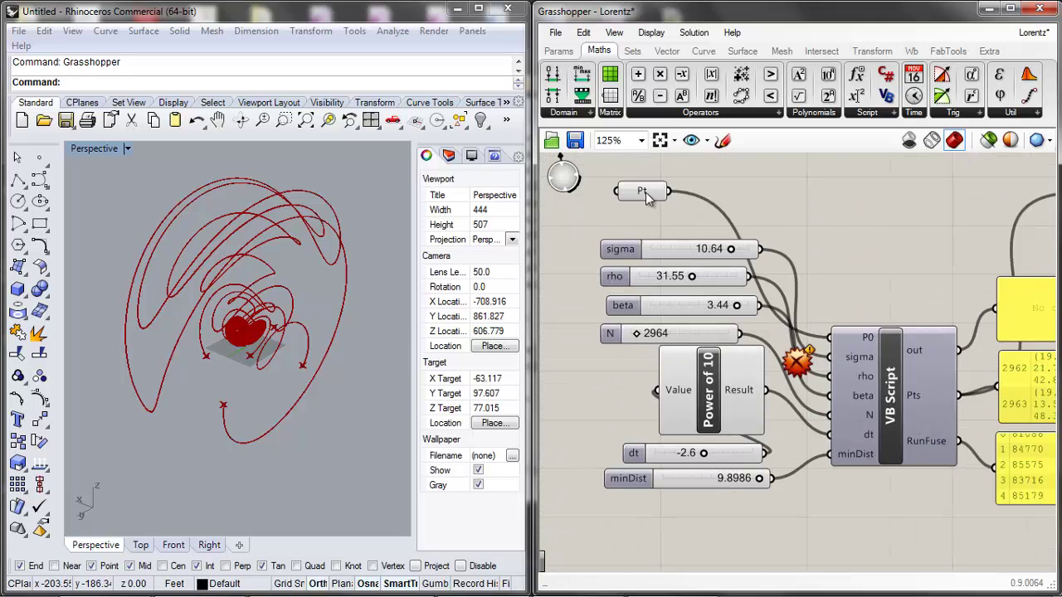
{"action": "right_click", "coordinate": [645, 192]}
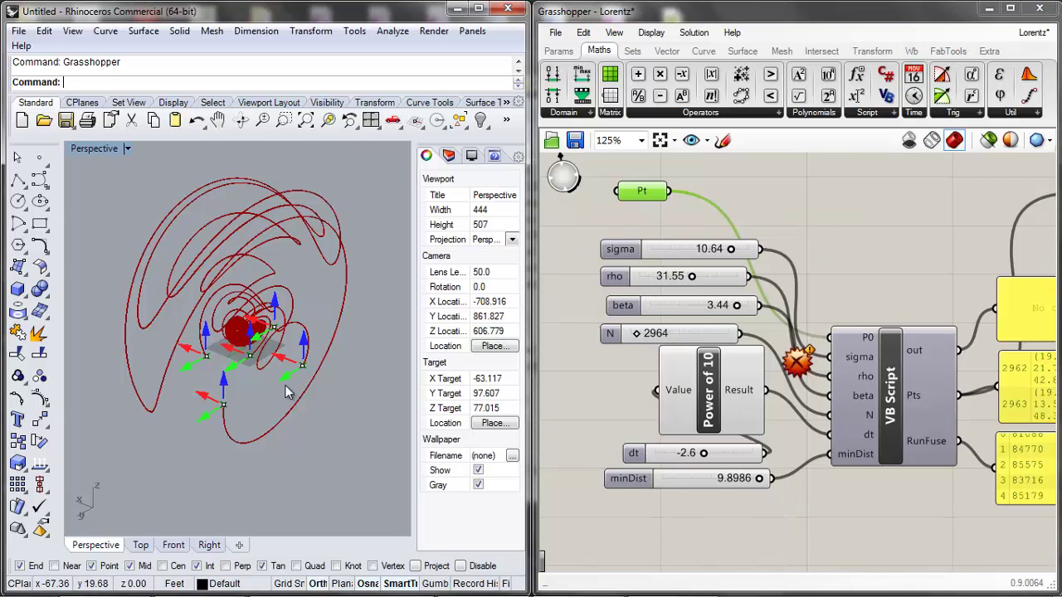
{"action": "scroll", "coordinate": [298, 378], "scroll_direction": "up", "scroll_amount": 3}
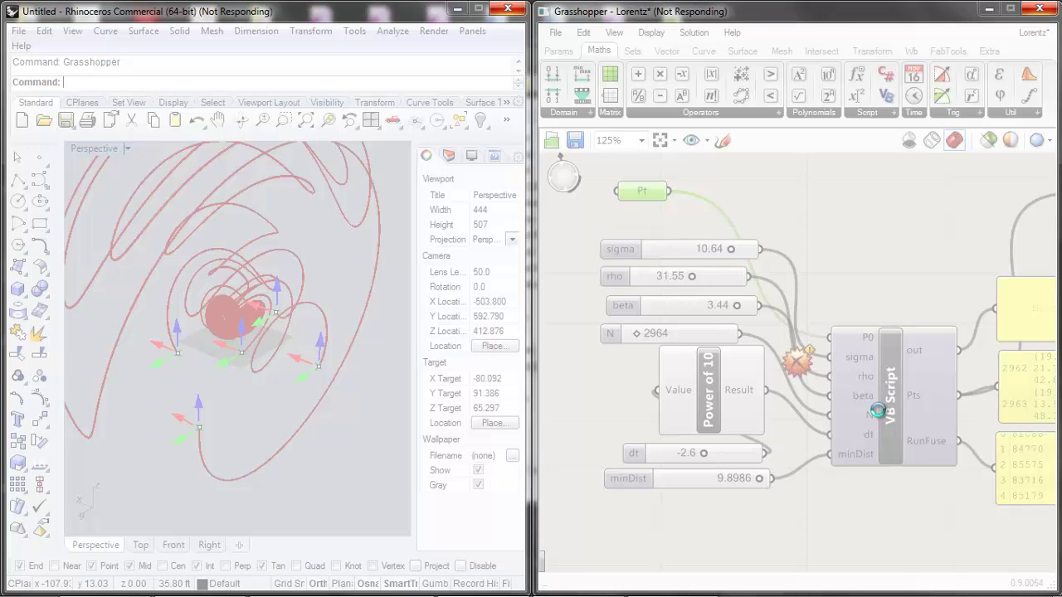
Force the unresponsive Rhinoceros program to close through the Windows Task Manager.
{"action": "key", "text": "ctrl+shift+Escape"}
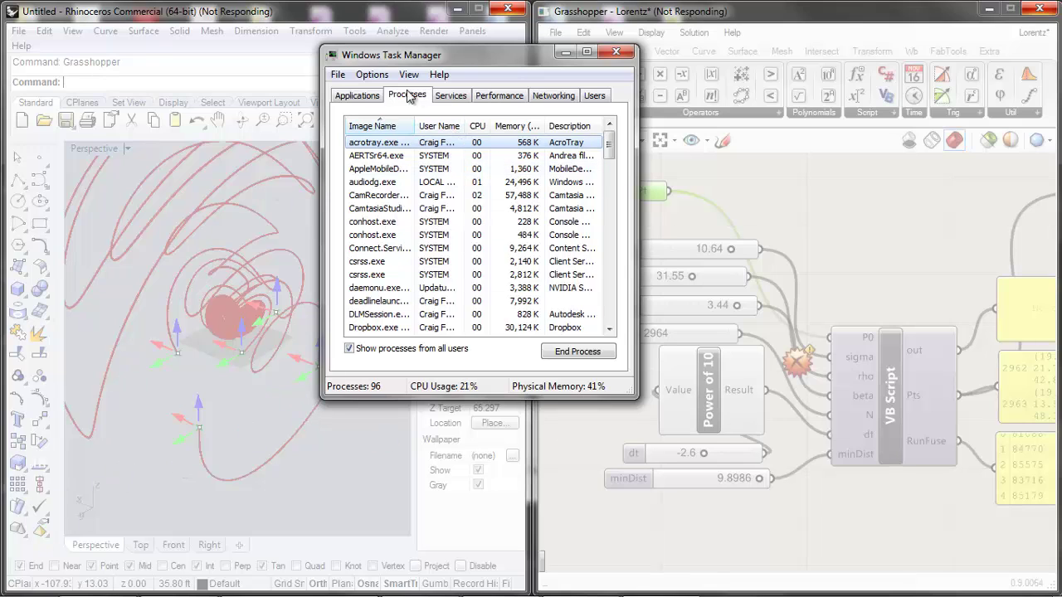
{"action": "left_click", "coordinate": [370, 96]}
{"action": "left_click", "coordinate": [423, 221]}
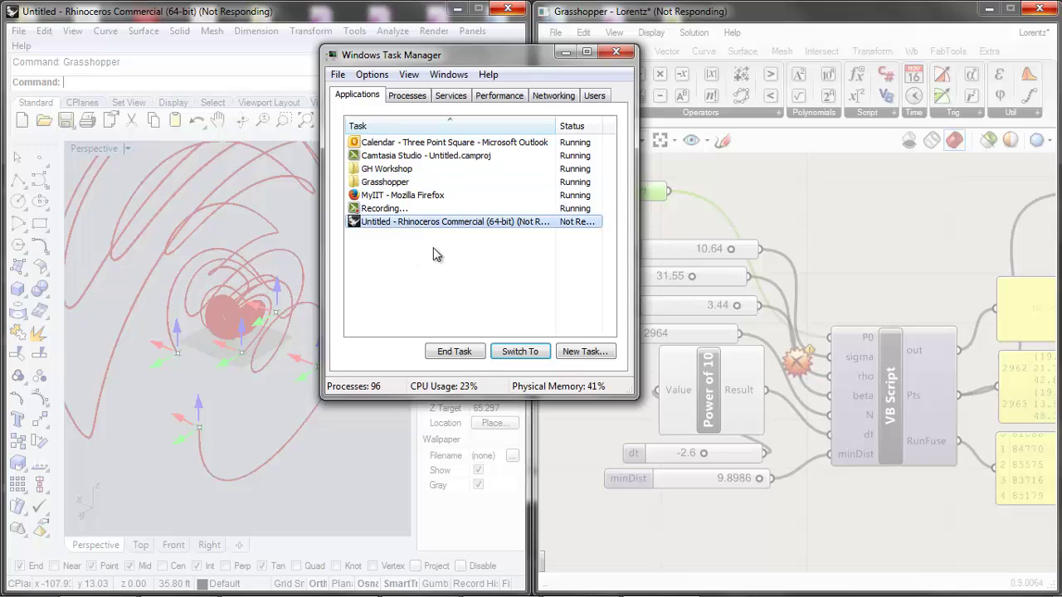
{"action": "left_click", "coordinate": [454, 351]}
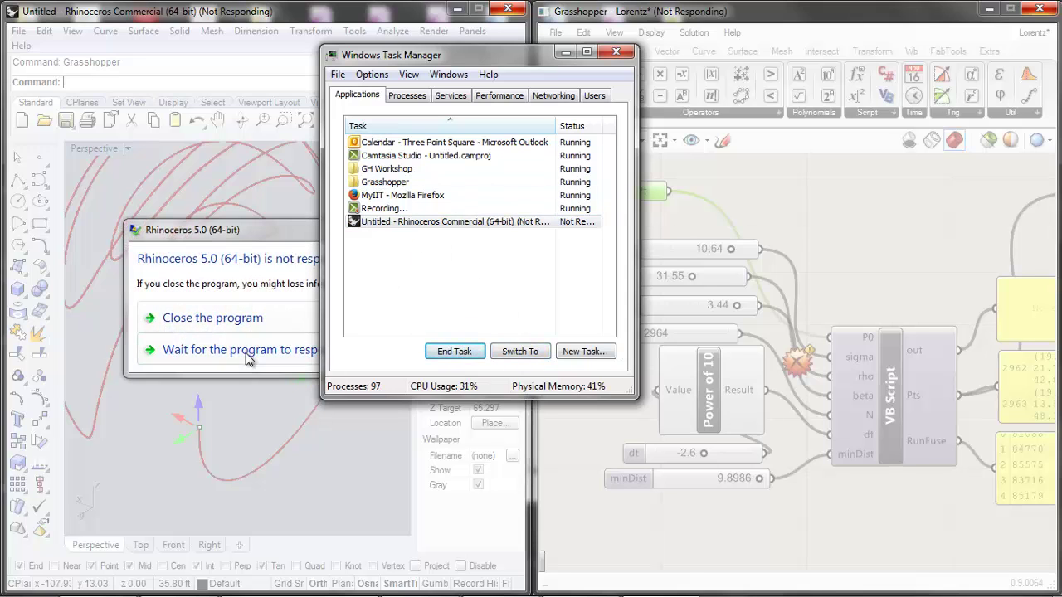
{"action": "left_click", "coordinate": [241, 315]}
{"action": "left_click", "coordinate": [367, 336]}
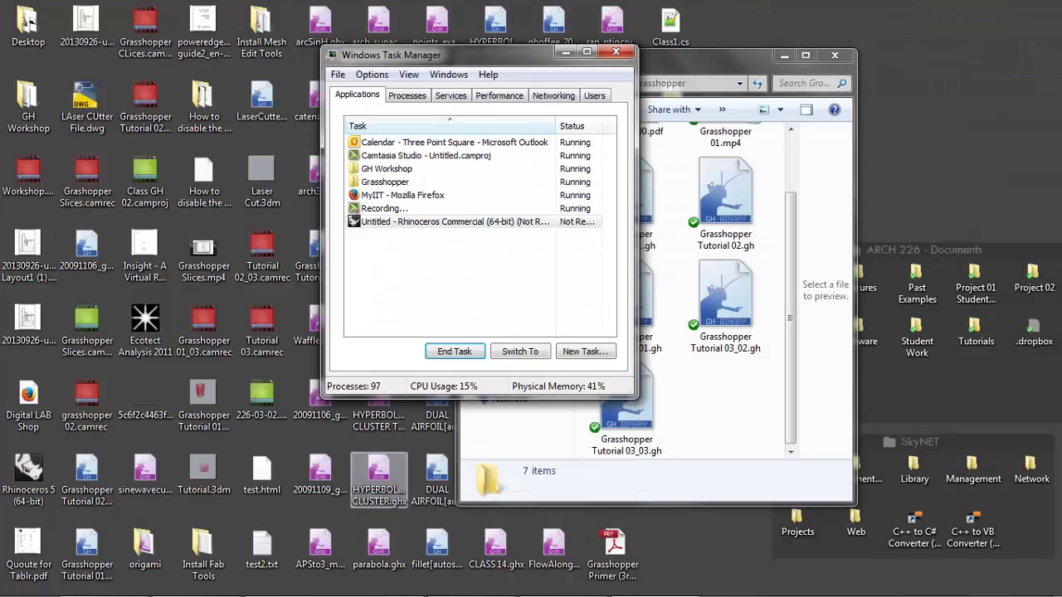
Restart Rhinoceros and accept opening the automatically saved file.
{"action": "mouse_move", "coordinate": [564, 587]}
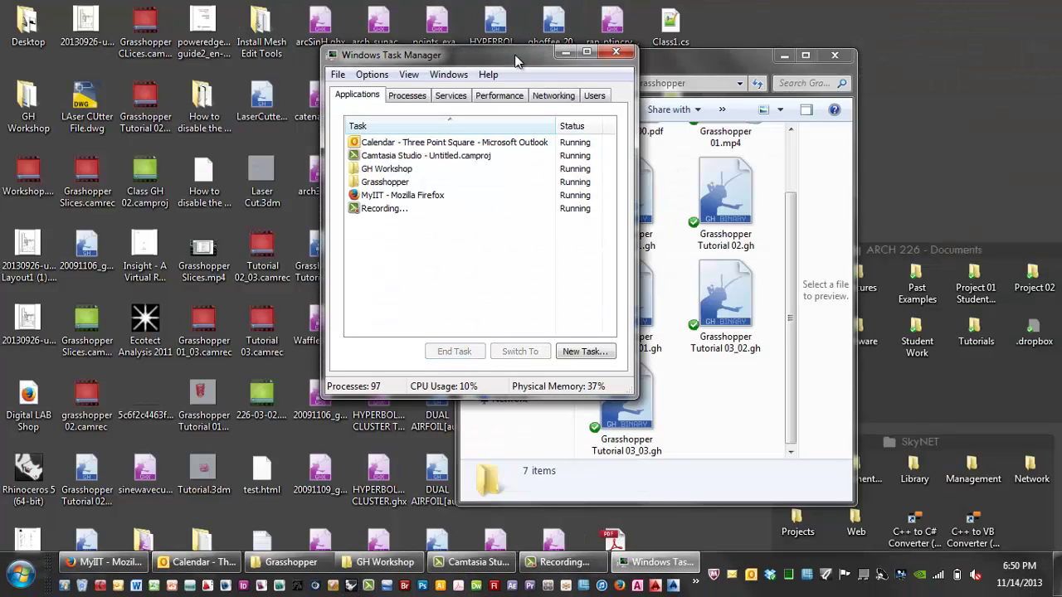
{"action": "left_click", "coordinate": [702, 67]}
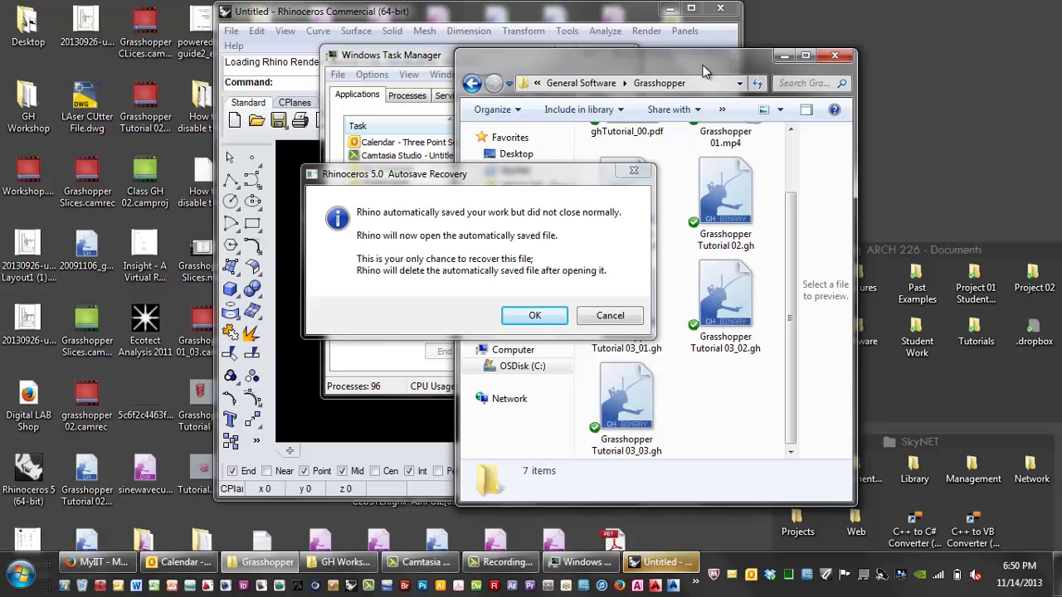
{"action": "left_click", "coordinate": [538, 321]}
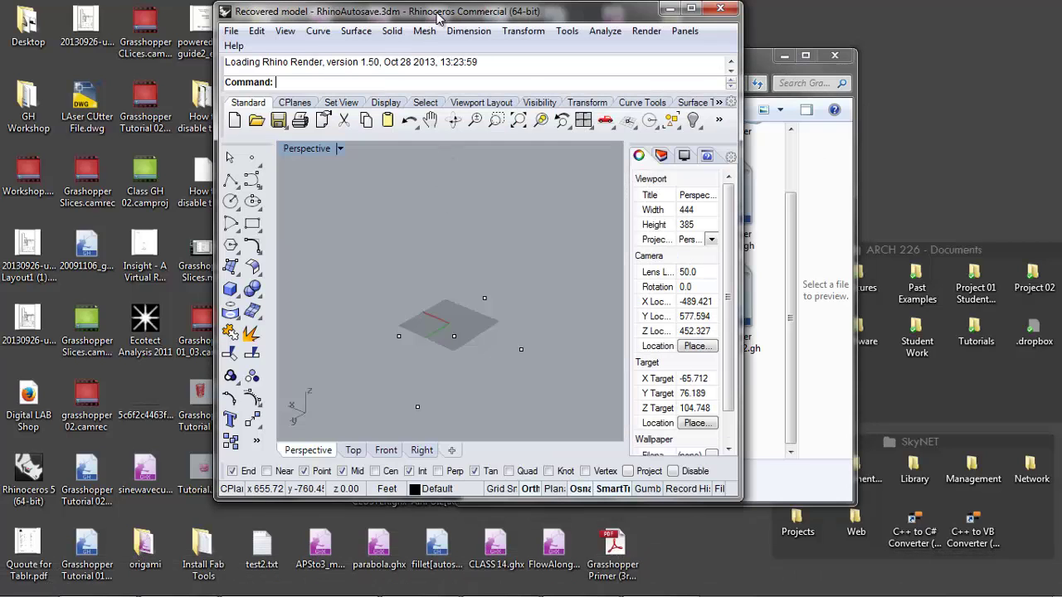
Delete all objects from the recovered model.
{"action": "key", "text": "ctrl+a"}
{"action": "key", "text": "Delete"}
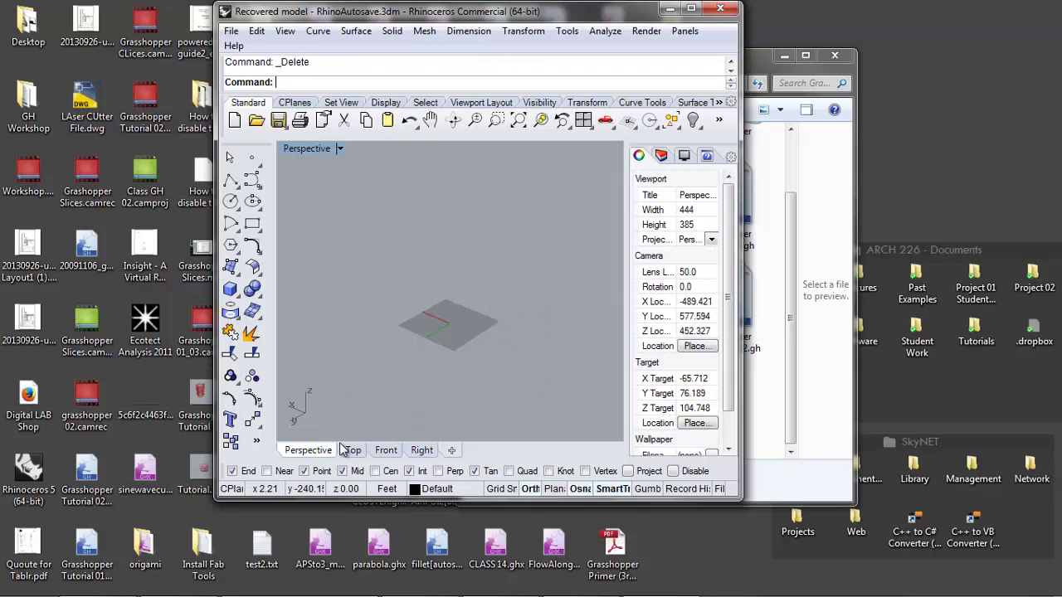
{"action": "left_click", "coordinate": [230, 31]}
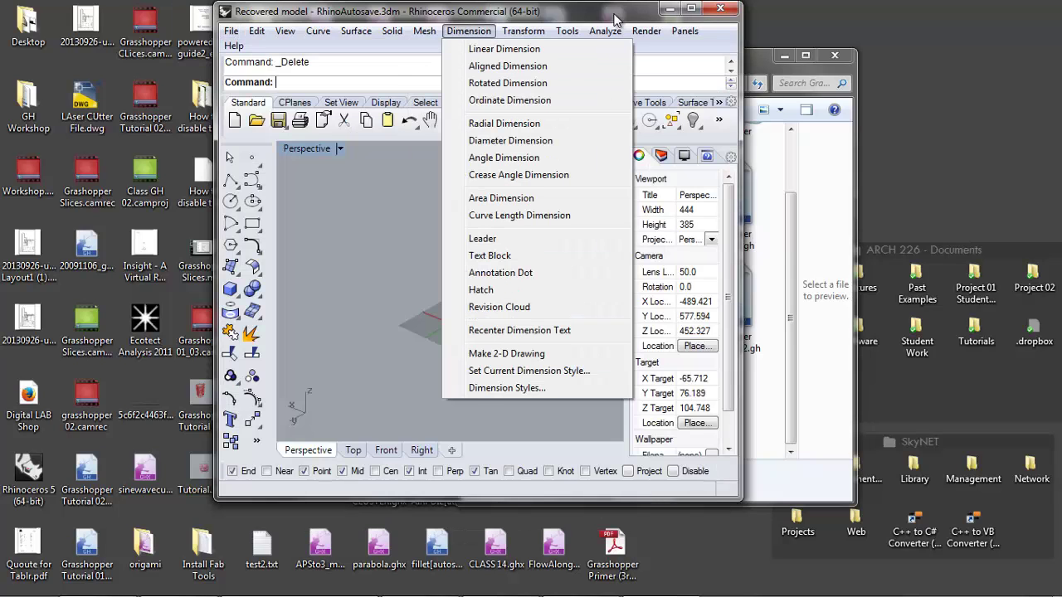
{"action": "left_click", "coordinate": [618, 22]}
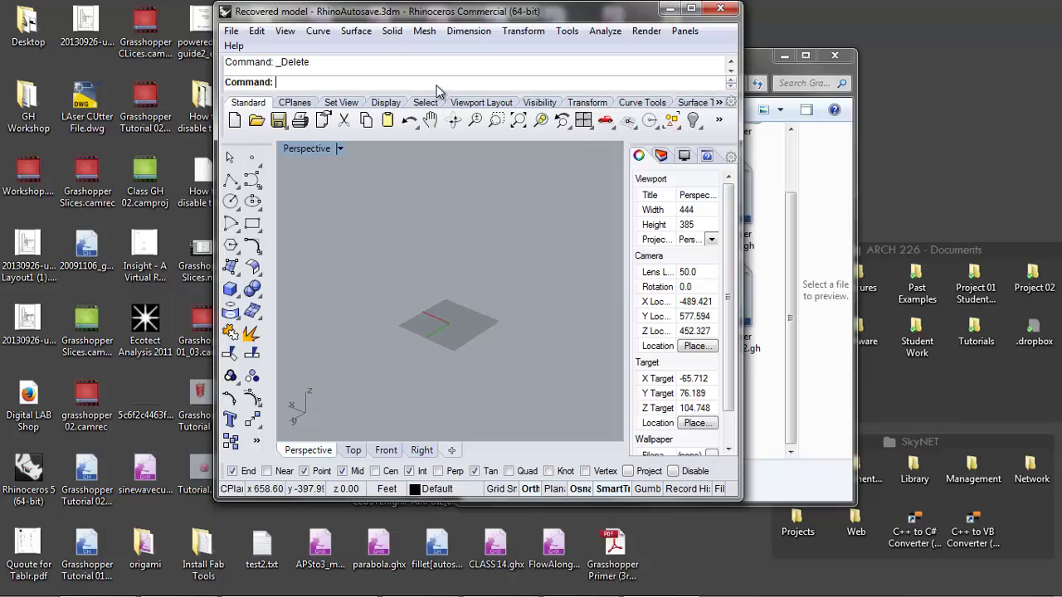
Launch Grasshopper with the Grasshopper command and arrange its window side by side with the Rhino window.
{"action": "type", "text": "Grass"}
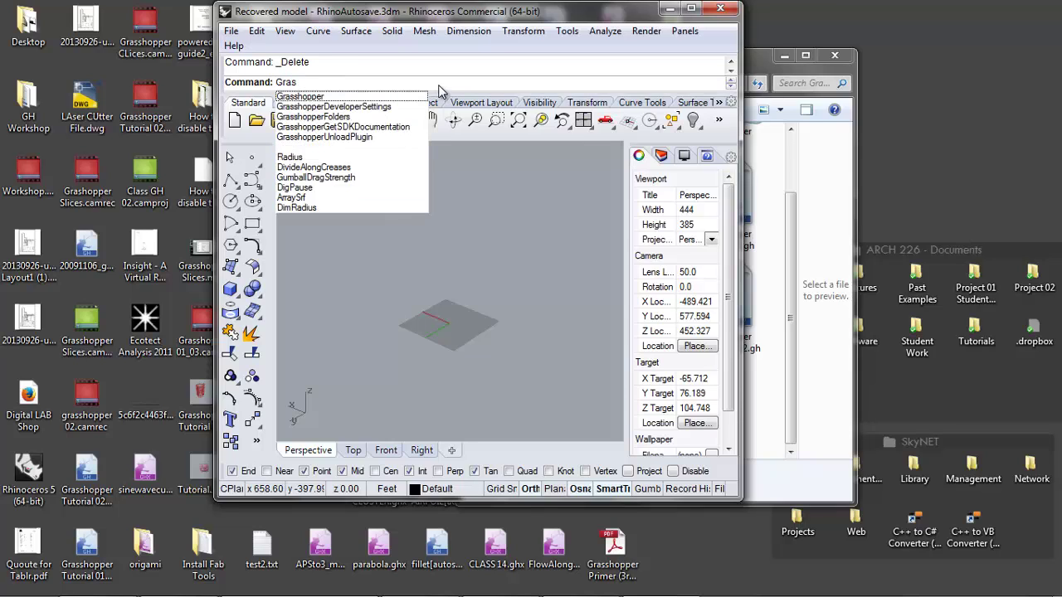
{"action": "type", "text": "hopper"}
{"action": "key", "text": "Return"}
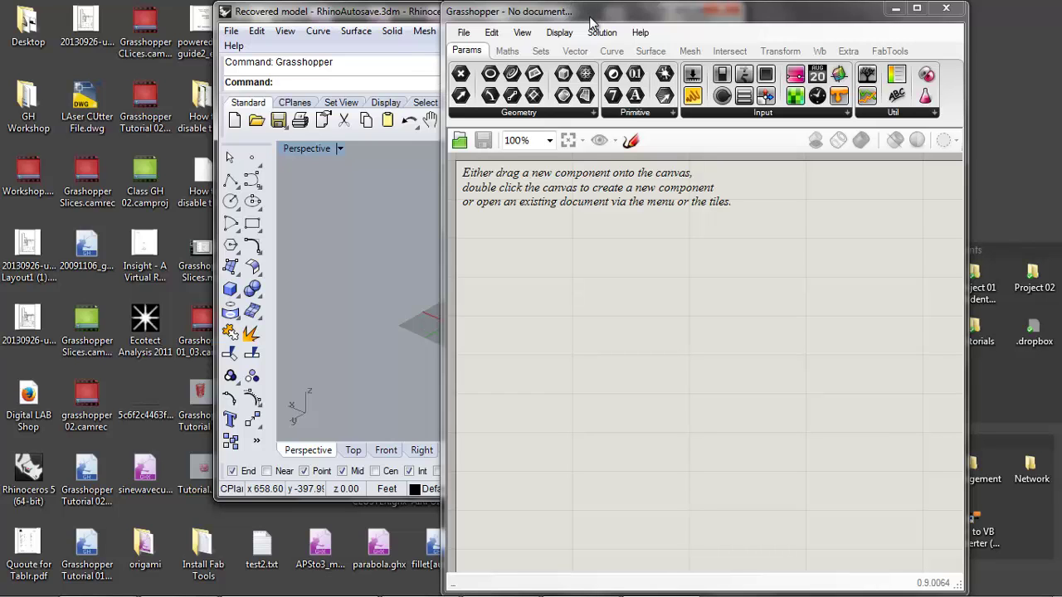
{"action": "left_click_drag", "start_coordinate": [593, 12], "coordinate": [686, 11]}
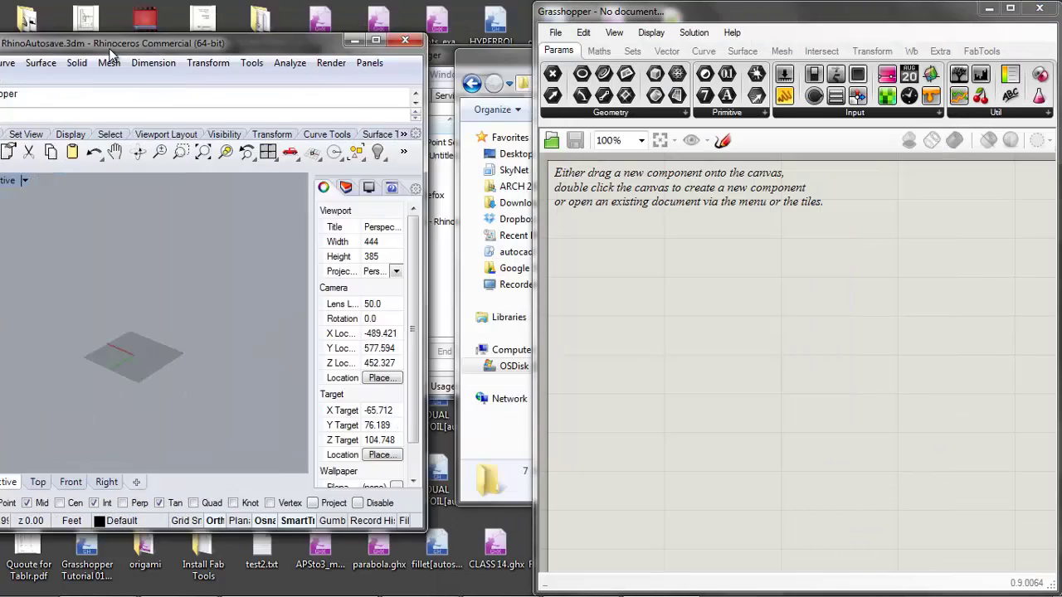
{"action": "left_click_drag", "start_coordinate": [514, 10], "coordinate": [2, 249]}
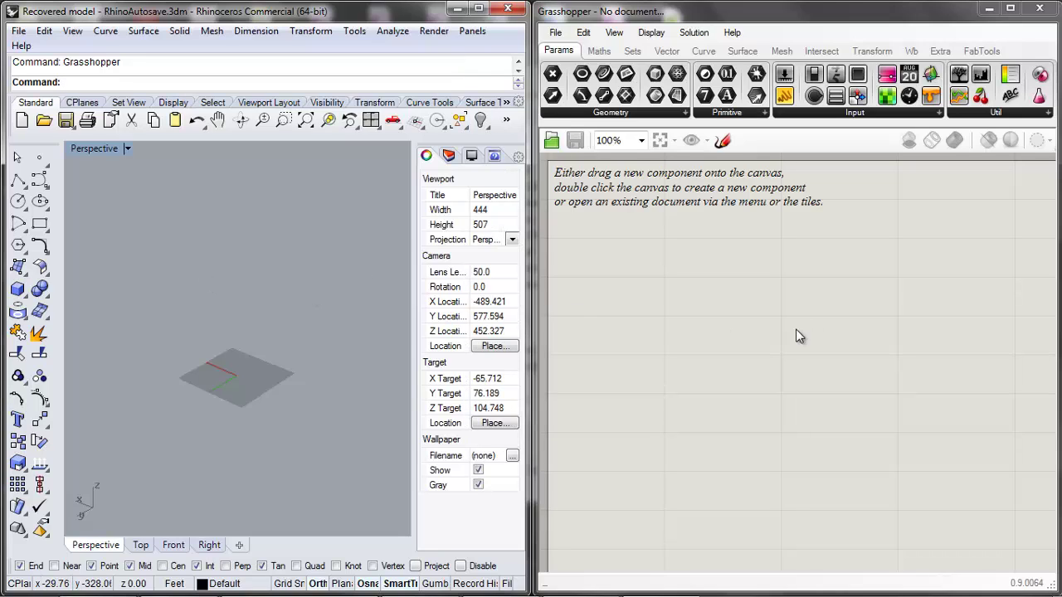
{"action": "scroll", "coordinate": [230, 316], "scroll_direction": "up", "scroll_amount": 5}
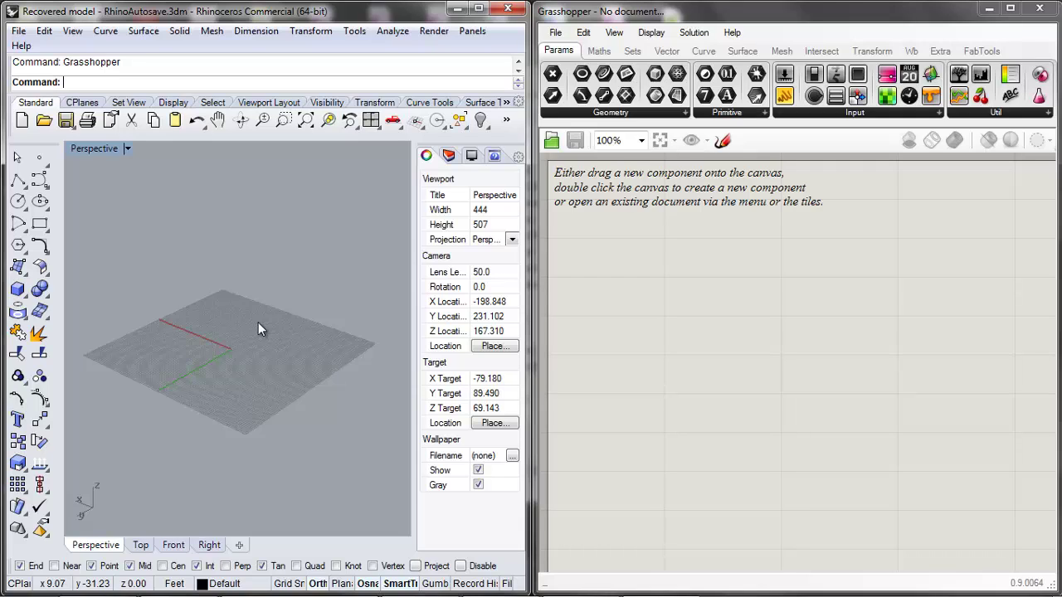
{"action": "scroll", "coordinate": [240, 387], "scroll_direction": "up", "scroll_amount": 4}
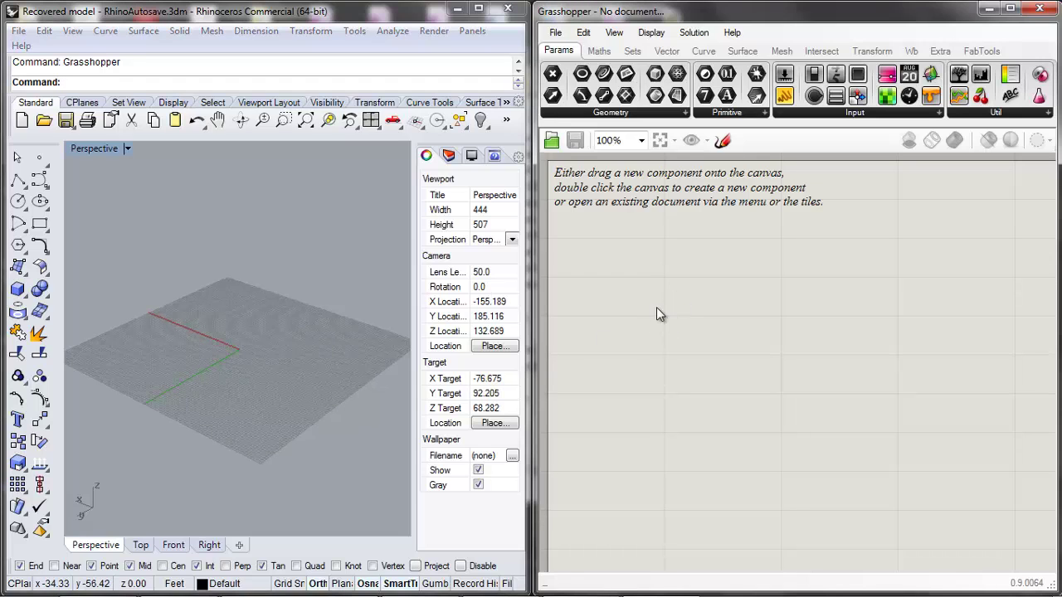
{"action": "scroll", "coordinate": [657, 308], "scroll_direction": "down", "scroll_amount": 2}
{"action": "scroll", "coordinate": [656, 306], "scroll_direction": "up", "scroll_amount": 2}
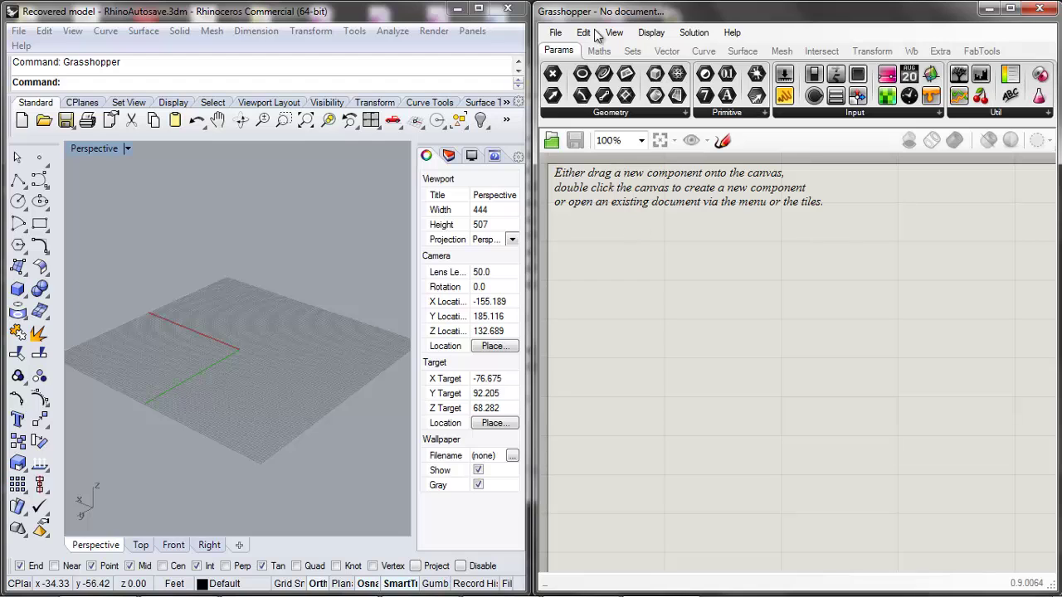
Open the existing Grasshopper document Grasshopper Tutorial 03_01.gh from the GH Workshop folder.
{"action": "left_click", "coordinate": [554, 32]}
{"action": "left_click", "coordinate": [581, 72]}
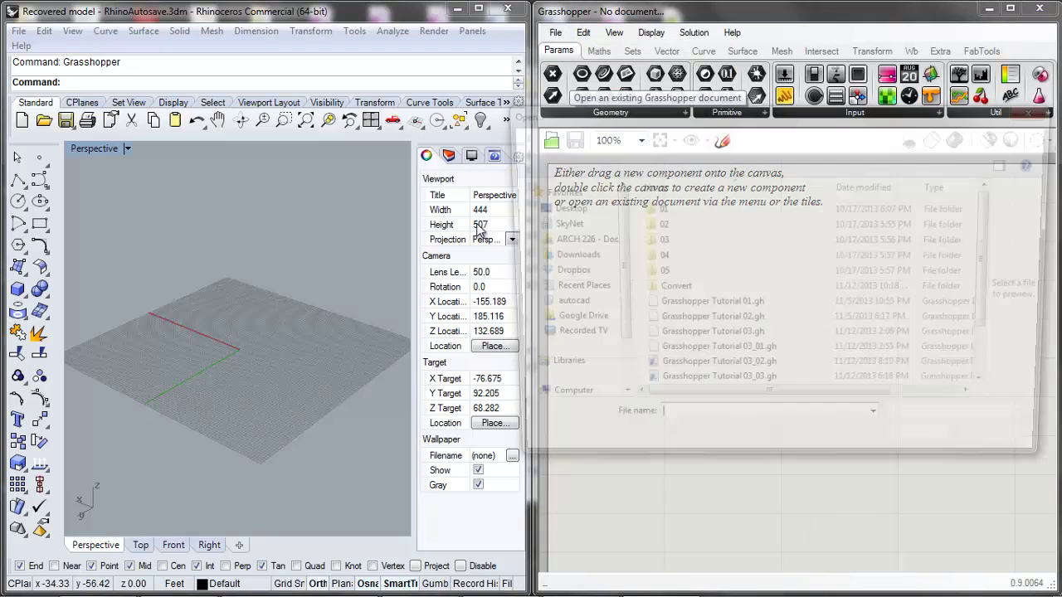
{"action": "left_click", "coordinate": [722, 307]}
{"action": "left_click", "coordinate": [730, 324]}
{"action": "left_click", "coordinate": [732, 372]}
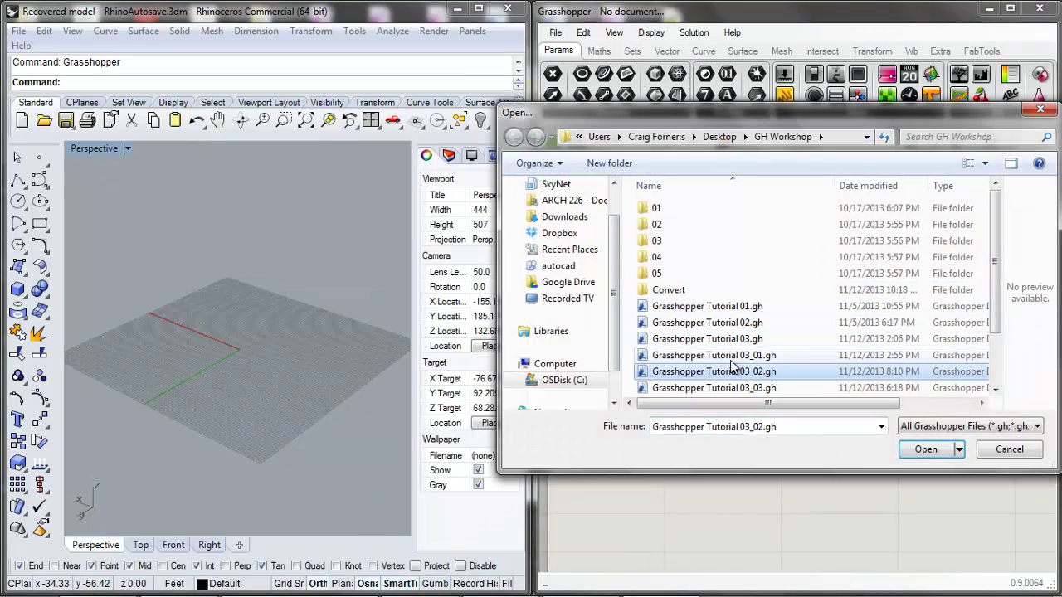
{"action": "left_click", "coordinate": [928, 452]}
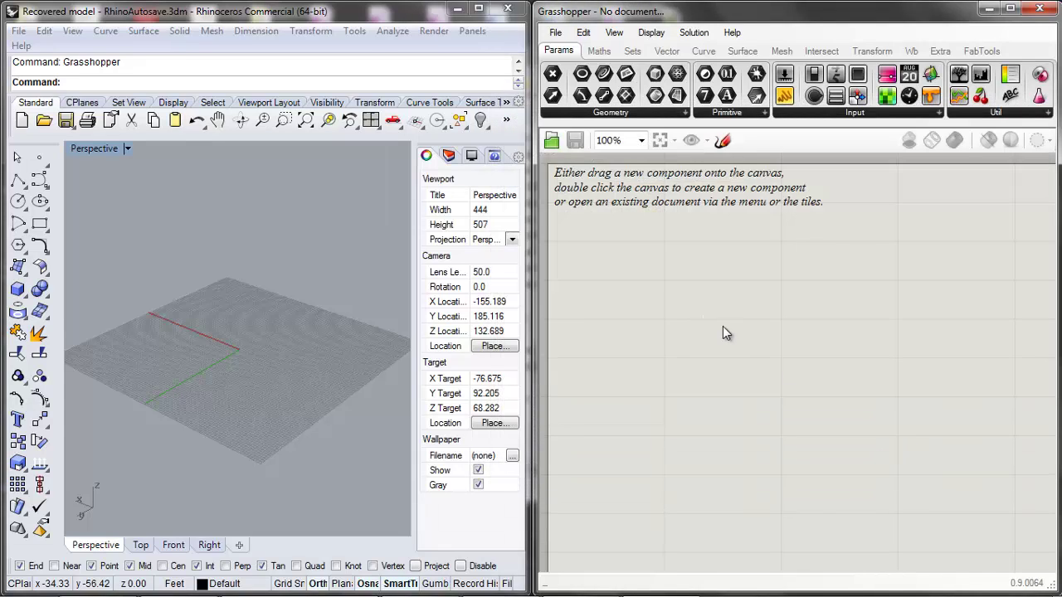
{"action": "scroll", "coordinate": [207, 382], "scroll_direction": "down", "scroll_amount": 3}
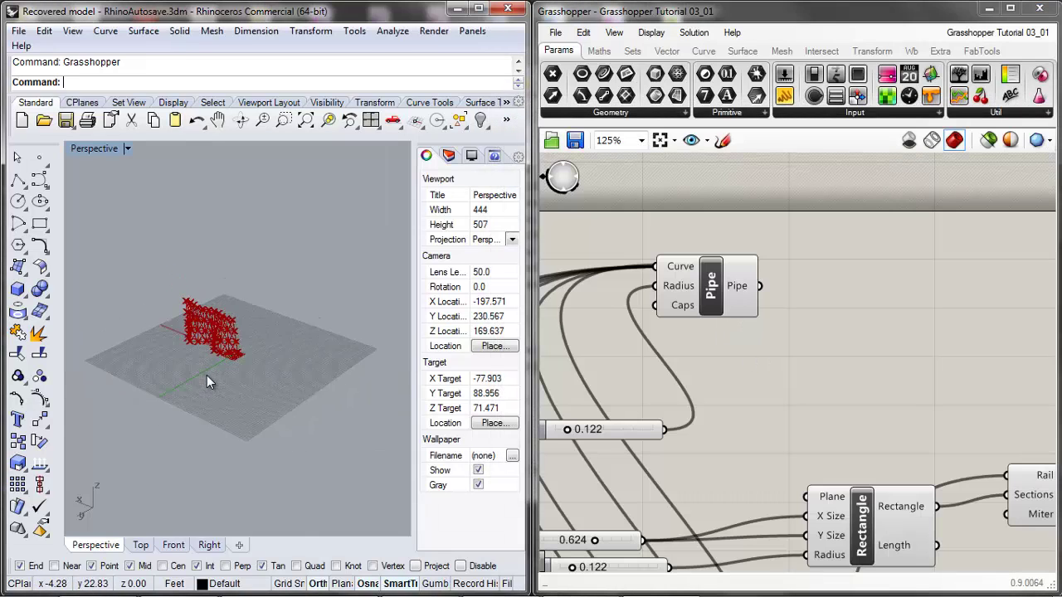
Examine the component groups of the Grasshopper definition and the triangulated wall preview it generates in the Rhino viewport.
{"action": "scroll", "coordinate": [206, 382], "scroll_direction": "up", "scroll_amount": 3}
{"action": "scroll", "coordinate": [838, 383], "scroll_direction": "down", "scroll_amount": 10}
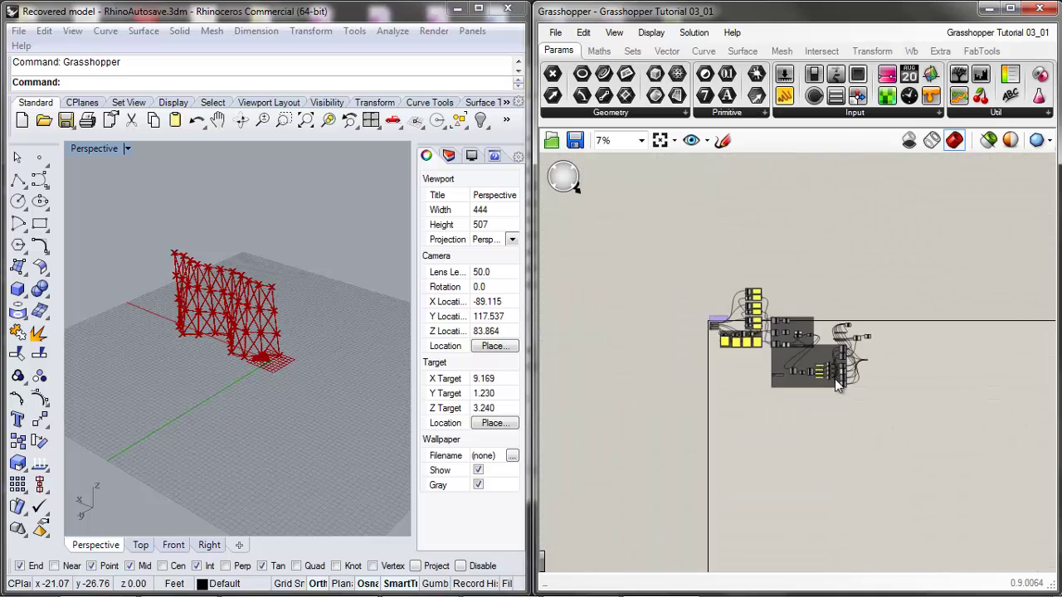
{"action": "scroll", "coordinate": [838, 383], "scroll_direction": "up", "scroll_amount": 2}
{"action": "left_click_drag", "start_coordinate": [722, 202], "coordinate": [556, 430]}
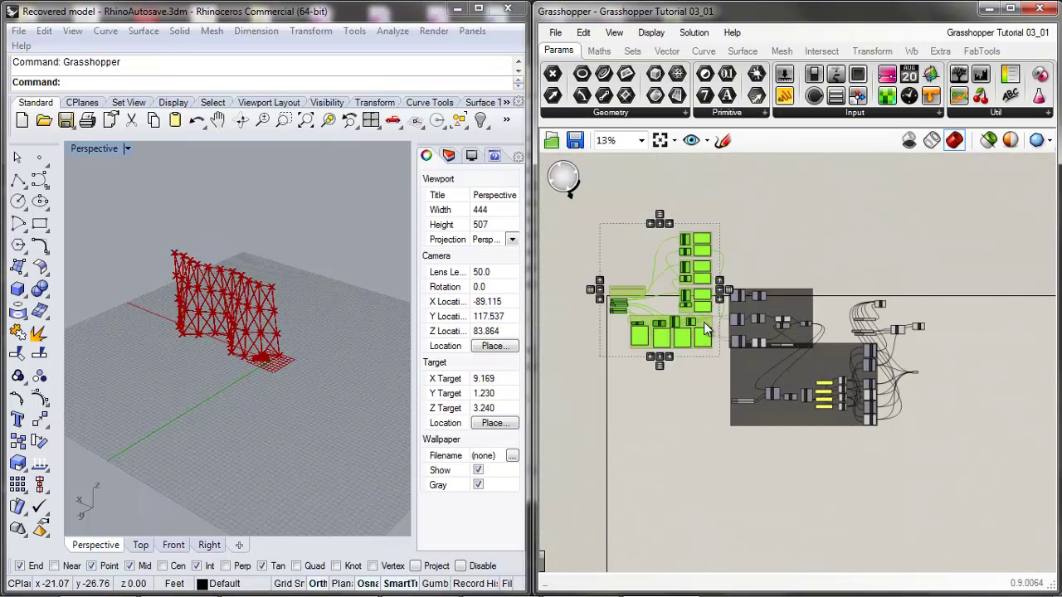
{"action": "left_click_drag", "start_coordinate": [697, 274], "coordinate": [706, 336]}
{"action": "left_click", "coordinate": [946, 504]}
{"action": "scroll", "coordinate": [929, 352], "scroll_direction": "up", "scroll_amount": 5}
{"action": "scroll", "coordinate": [907, 410], "scroll_direction": "down", "scroll_amount": 7}
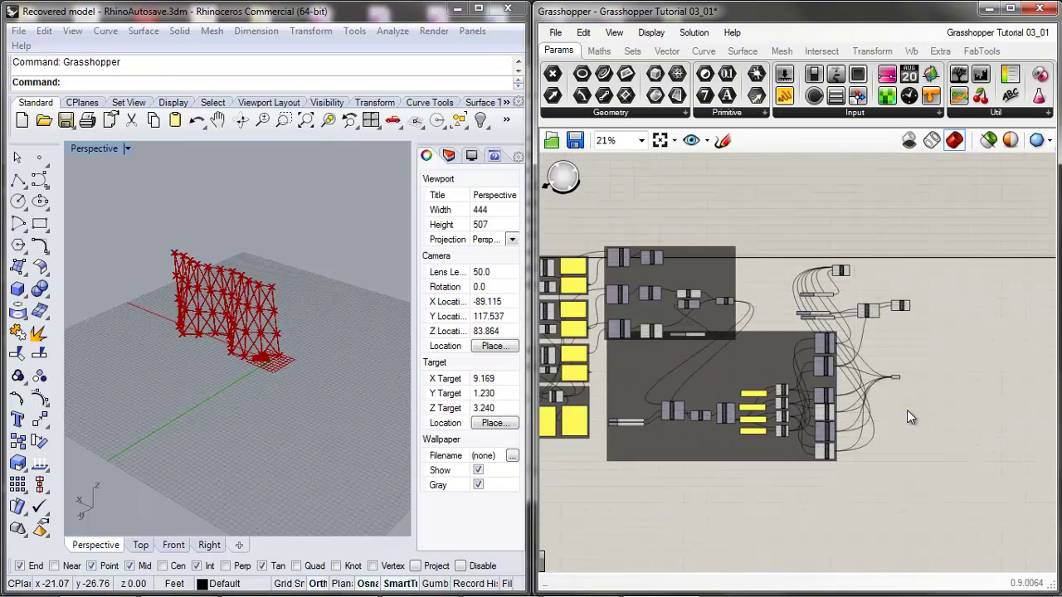
{"action": "scroll", "coordinate": [213, 316], "scroll_direction": "up", "scroll_amount": 6}
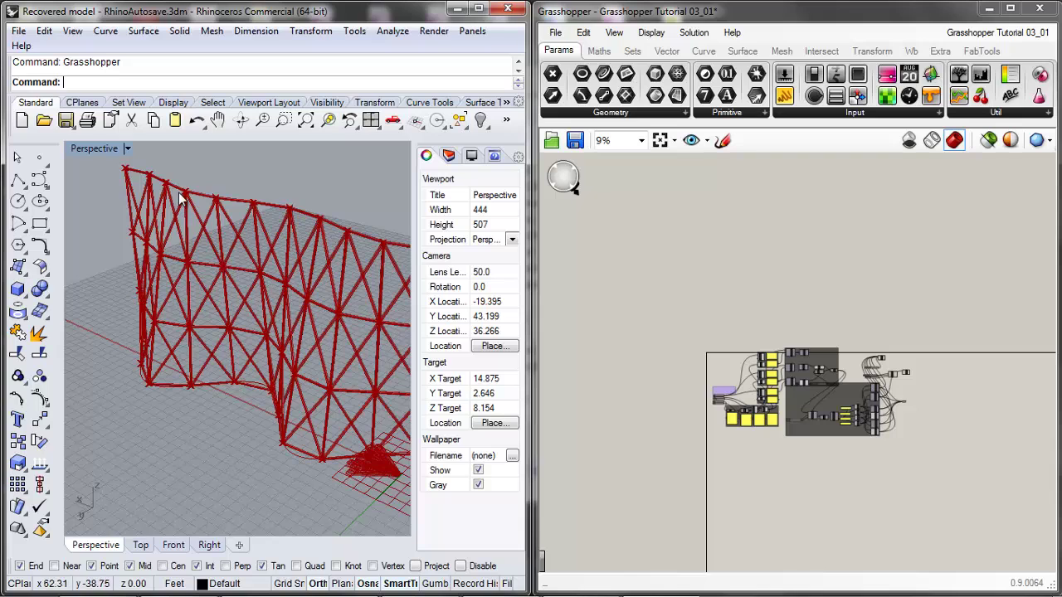
{"action": "scroll", "coordinate": [316, 266], "scroll_direction": "down", "scroll_amount": 2}
{"action": "scroll", "coordinate": [315, 267], "scroll_direction": "down", "scroll_amount": 2}
{"action": "scroll", "coordinate": [278, 272], "scroll_direction": "up", "scroll_amount": 4}
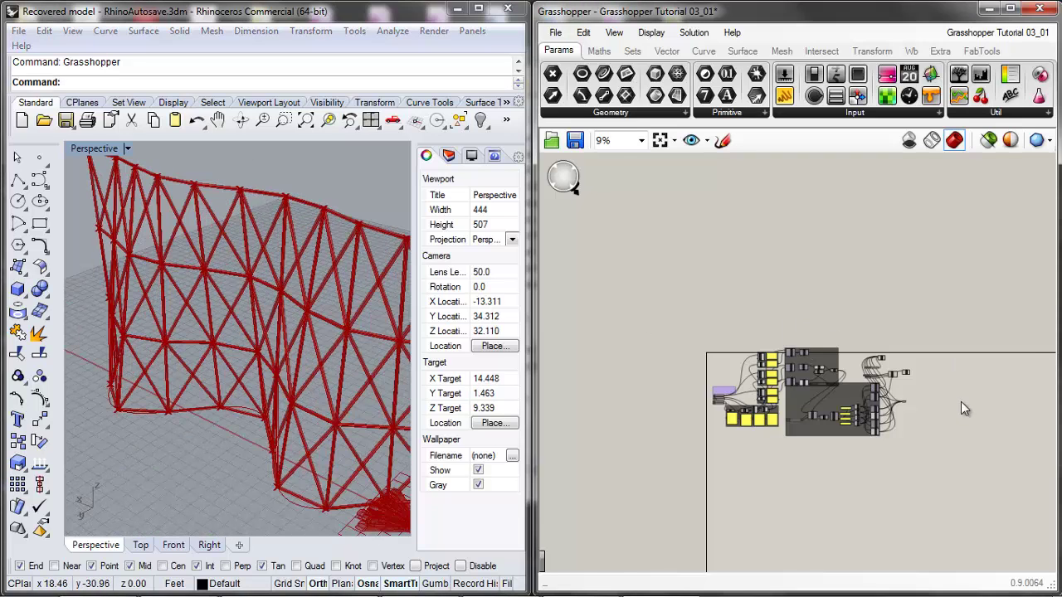
Turn off the preview of the Pipe component so its geometry is hidden in the Rhino viewport.
{"action": "scroll", "coordinate": [863, 374], "scroll_direction": "up", "scroll_amount": 4}
{"action": "scroll", "coordinate": [855, 274], "scroll_direction": "up", "scroll_amount": 5}
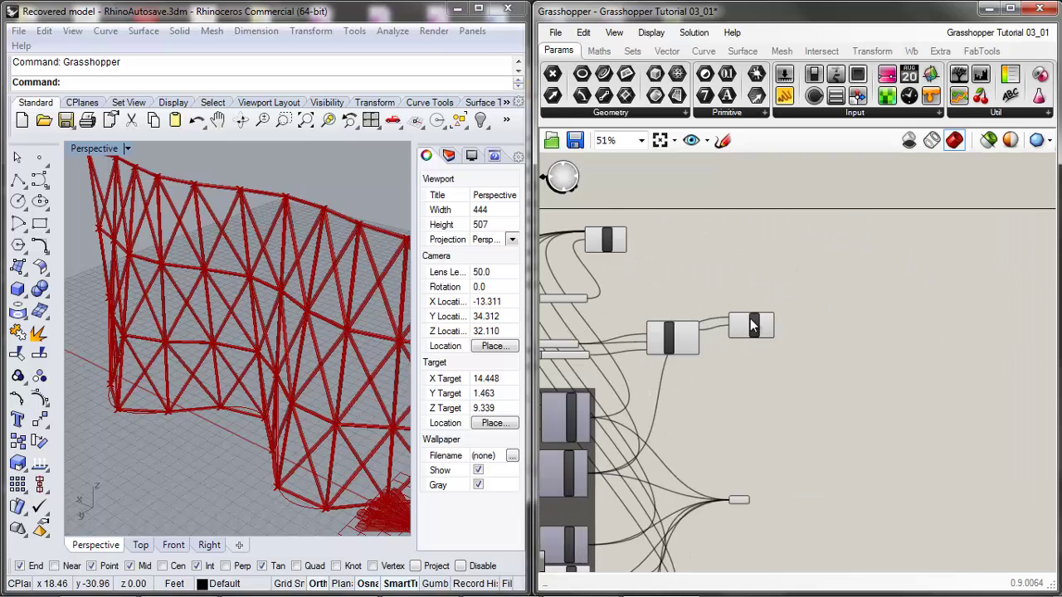
{"action": "scroll", "coordinate": [822, 299], "scroll_direction": "down", "scroll_amount": 3}
{"action": "scroll", "coordinate": [822, 299], "scroll_direction": "up", "scroll_amount": 2}
{"action": "left_click", "coordinate": [614, 197]}
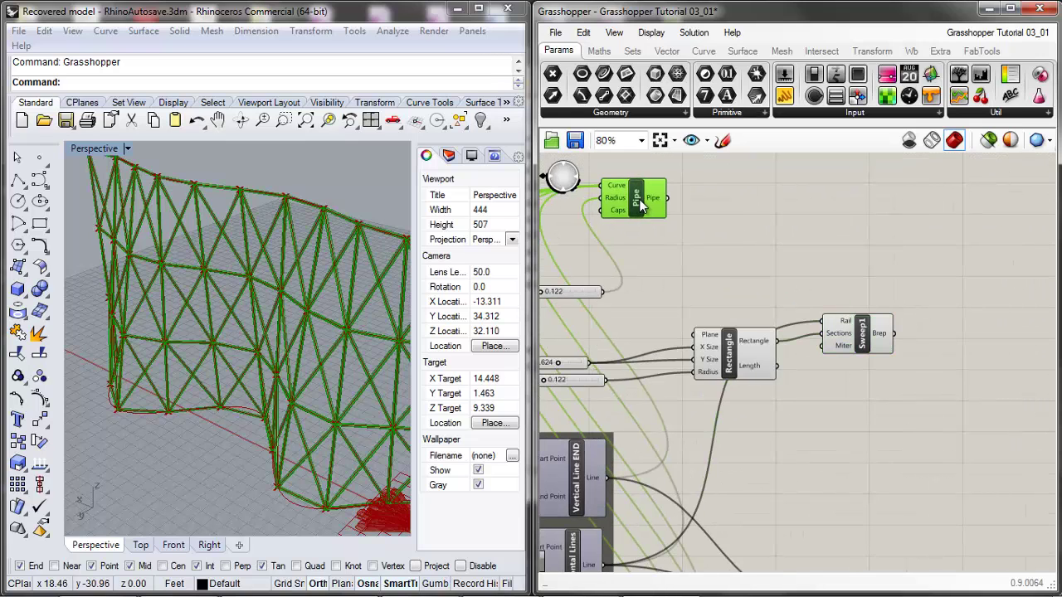
{"action": "middle_click", "coordinate": [628, 238]}
{"action": "scroll", "coordinate": [637, 244], "scroll_direction": "up", "scroll_amount": 2}
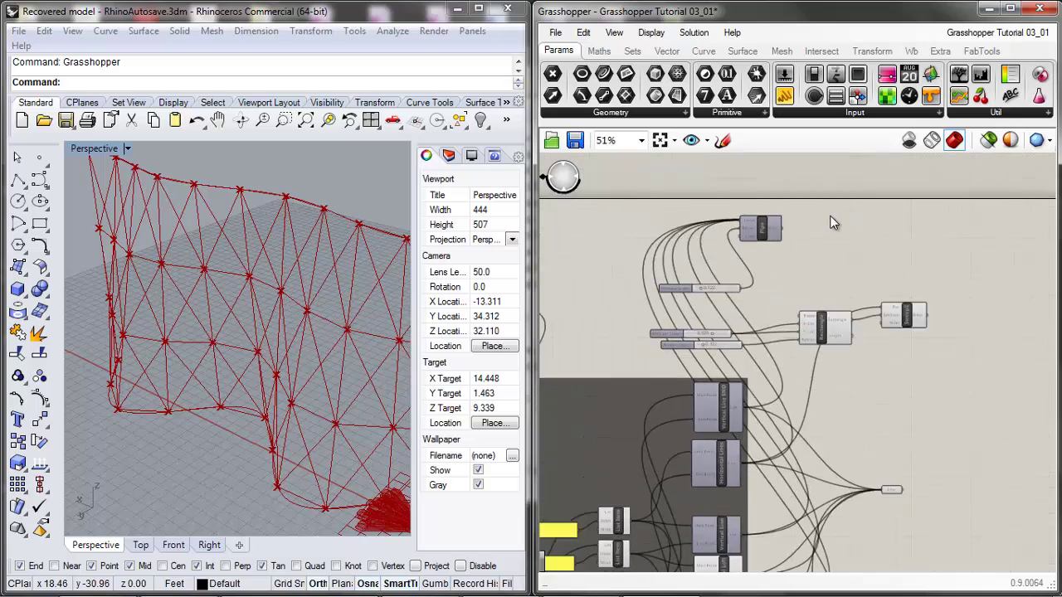
Turn on the preview of the Loft component and inspect the wall surface in the Rhino viewport.
{"action": "scroll", "coordinate": [832, 223], "scroll_direction": "down", "scroll_amount": 5}
{"action": "scroll", "coordinate": [763, 459], "scroll_direction": "up", "scroll_amount": 2}
{"action": "scroll", "coordinate": [693, 340], "scroll_direction": "up", "scroll_amount": 7}
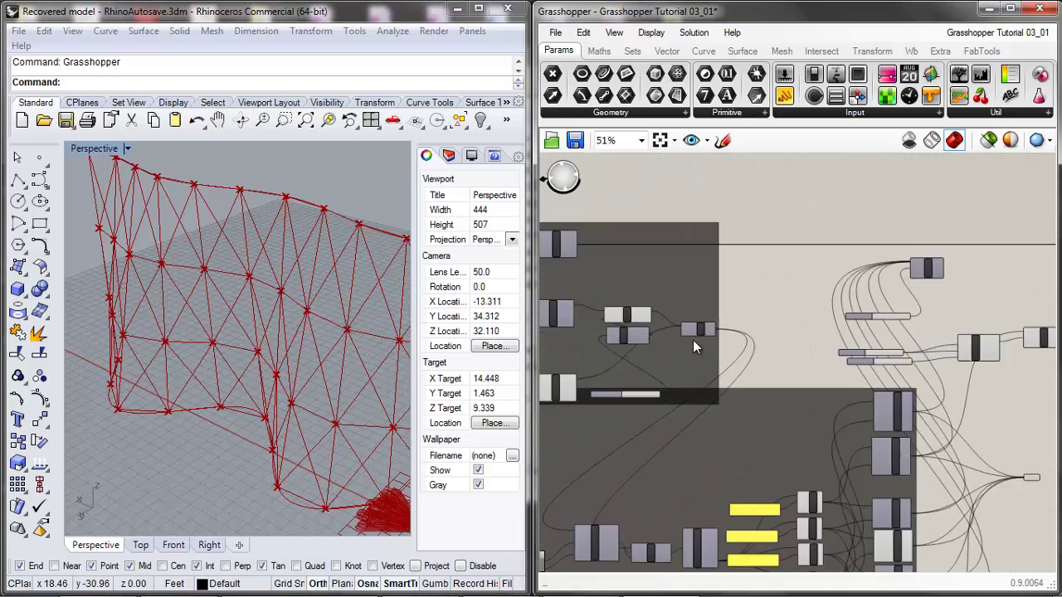
{"action": "middle_click", "coordinate": [711, 318]}
{"action": "left_click", "coordinate": [747, 296]}
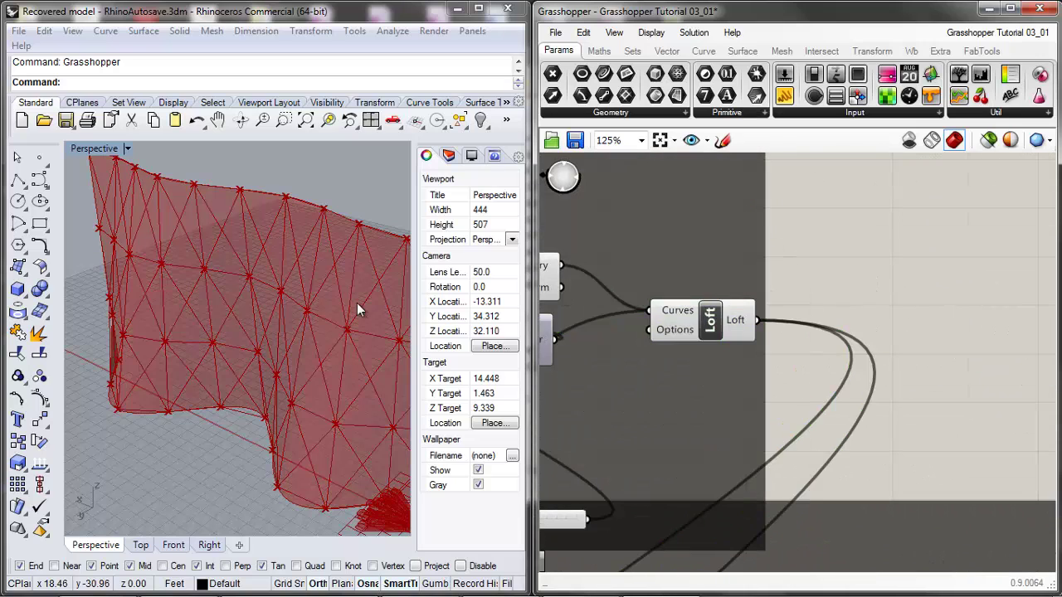
{"action": "scroll", "coordinate": [173, 294], "scroll_direction": "down", "scroll_amount": 3}
{"action": "scroll", "coordinate": [222, 302], "scroll_direction": "up", "scroll_amount": 3}
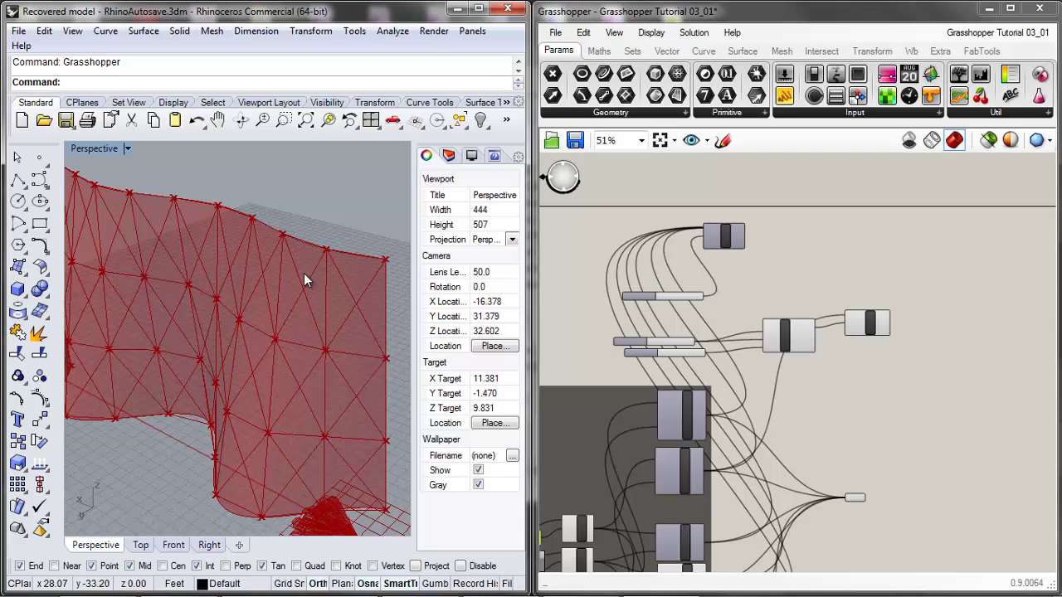
{"action": "scroll", "coordinate": [726, 237], "scroll_direction": "down", "scroll_amount": 3}
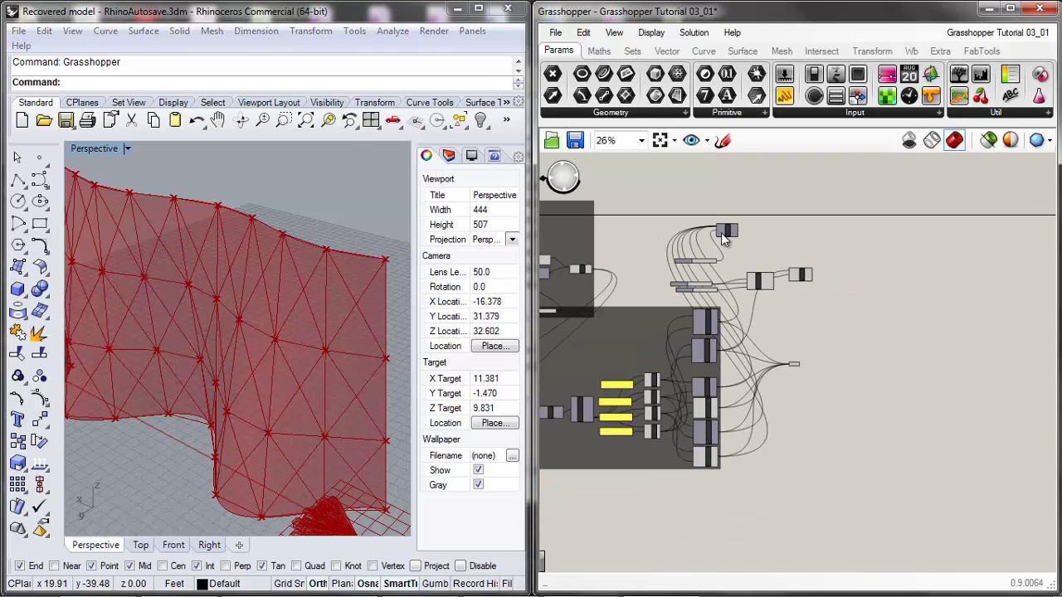
{"action": "scroll", "coordinate": [325, 209], "scroll_direction": "down", "scroll_amount": 2}
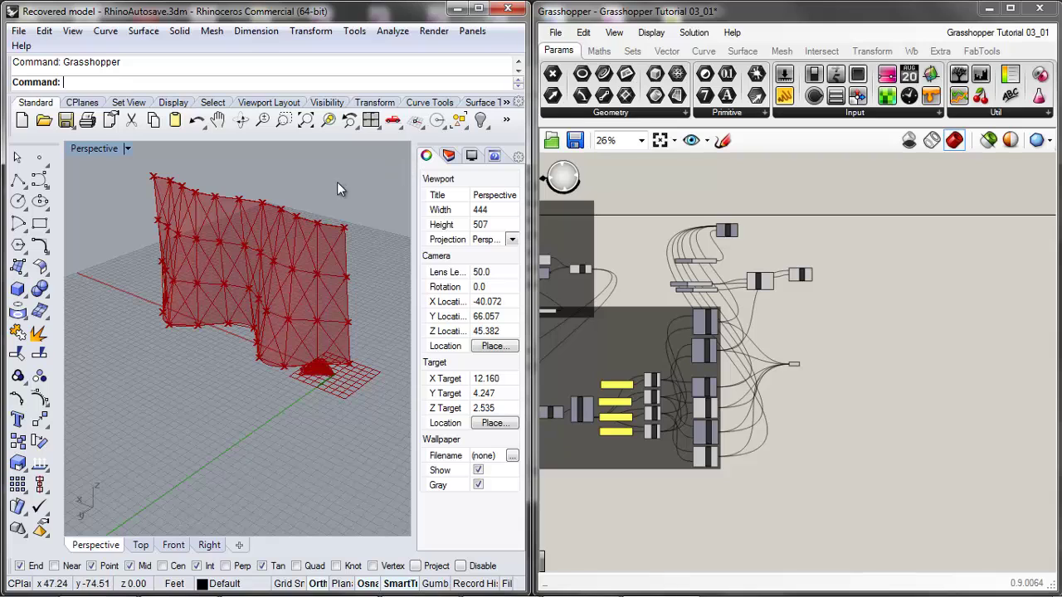
Draw a corner-to-corner rectangular plane surface on the ground beside the wall with the Plane command.
{"action": "scroll", "coordinate": [341, 224], "scroll_direction": "down", "scroll_amount": 3}
{"action": "scroll", "coordinate": [349, 272], "scroll_direction": "up", "scroll_amount": 4}
{"action": "type", "text": "Plane"}
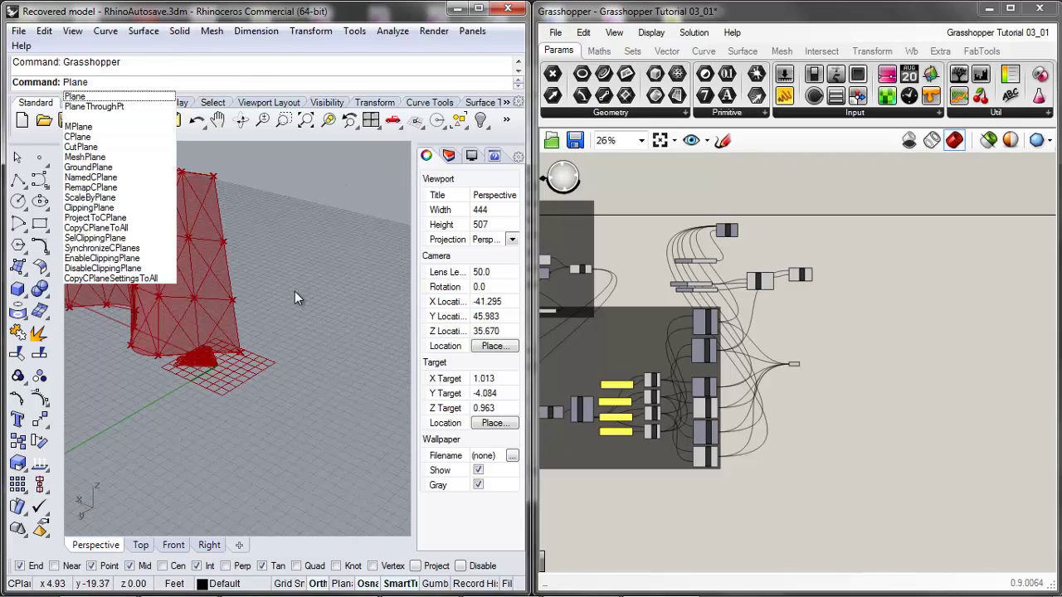
{"action": "key", "text": "Return"}
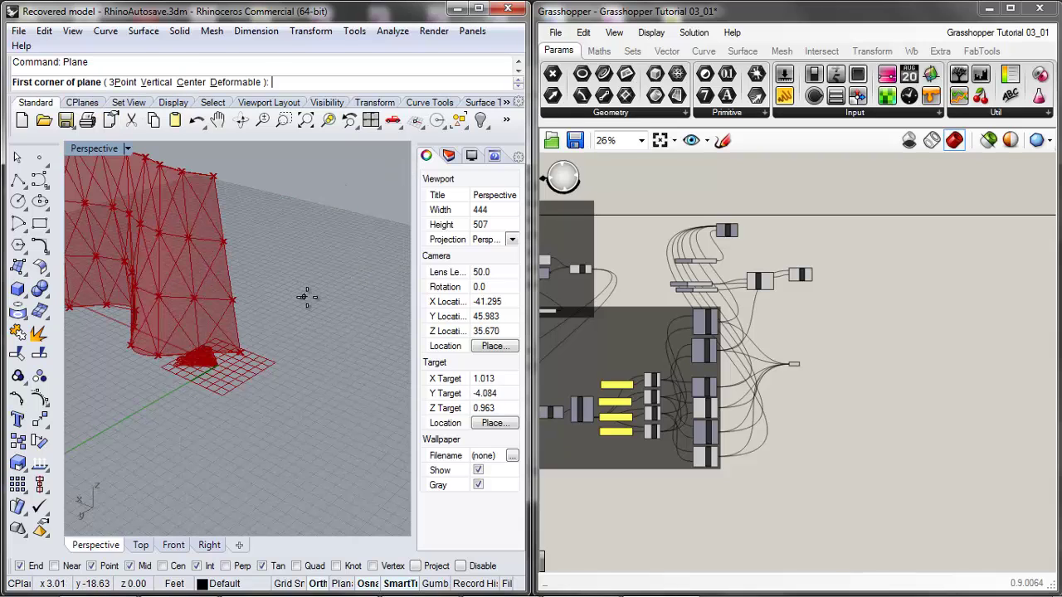
{"action": "left_click", "coordinate": [320, 311]}
{"action": "left_click", "coordinate": [300, 467]}
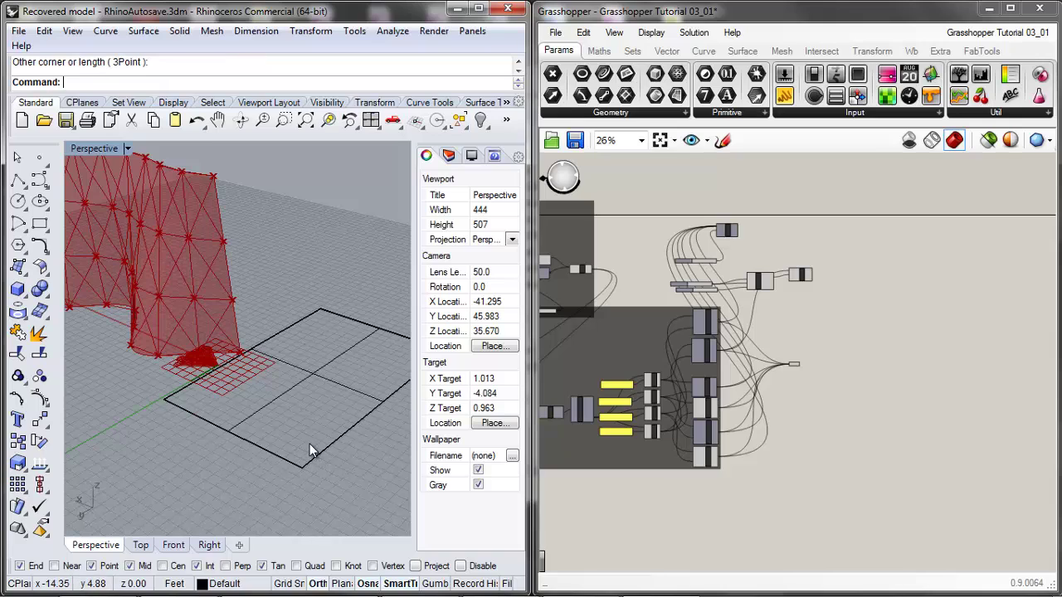
Select the new plane surface and set its isocurve density to 5.
{"action": "left_click", "coordinate": [307, 383]}
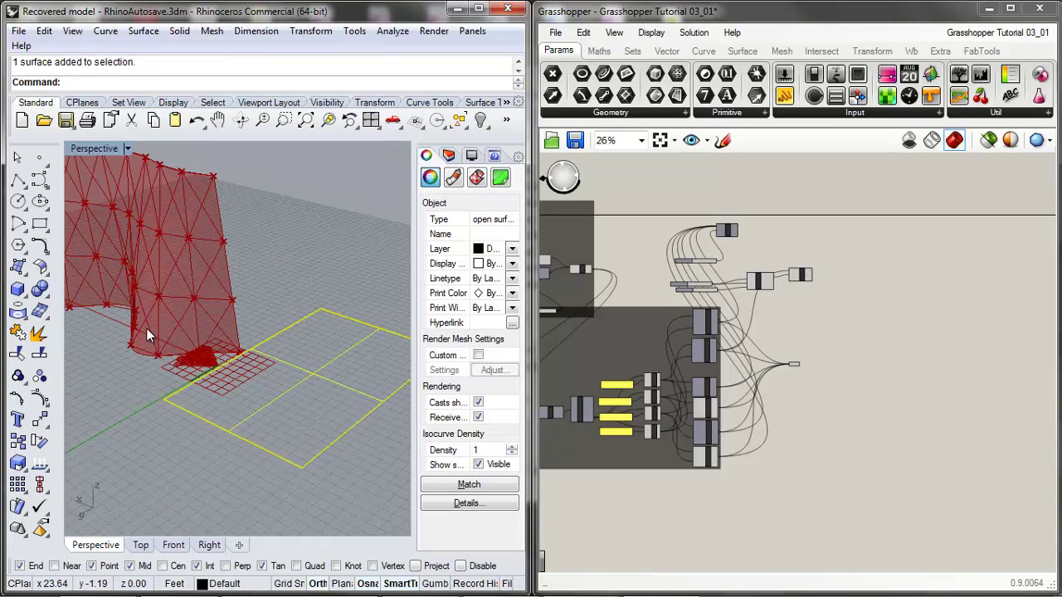
{"action": "left_click", "coordinate": [512, 447]}
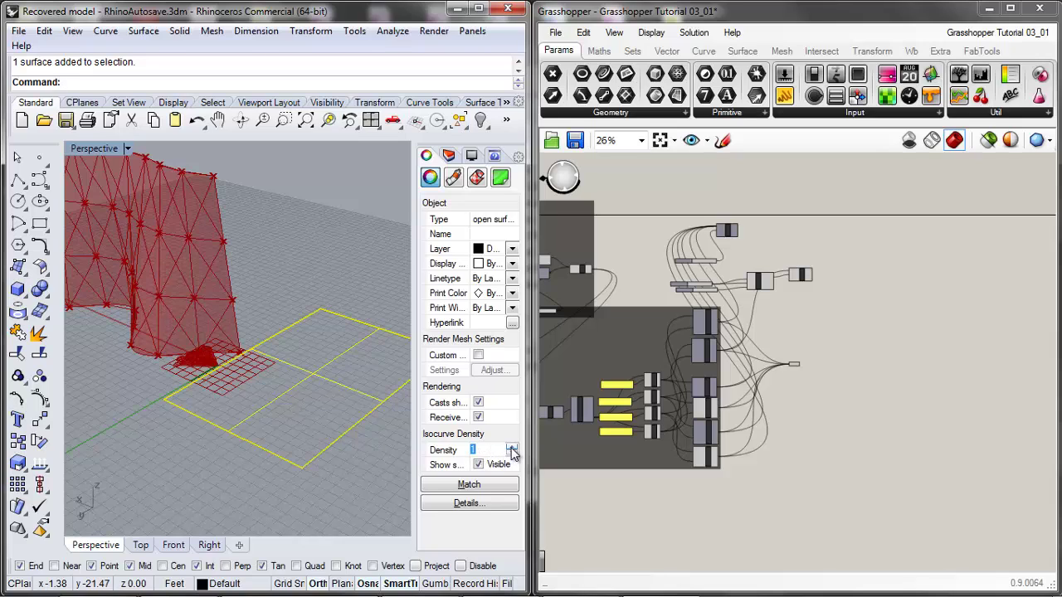
{"action": "left_click", "coordinate": [512, 448]}
{"action": "left_click", "coordinate": [512, 448]}
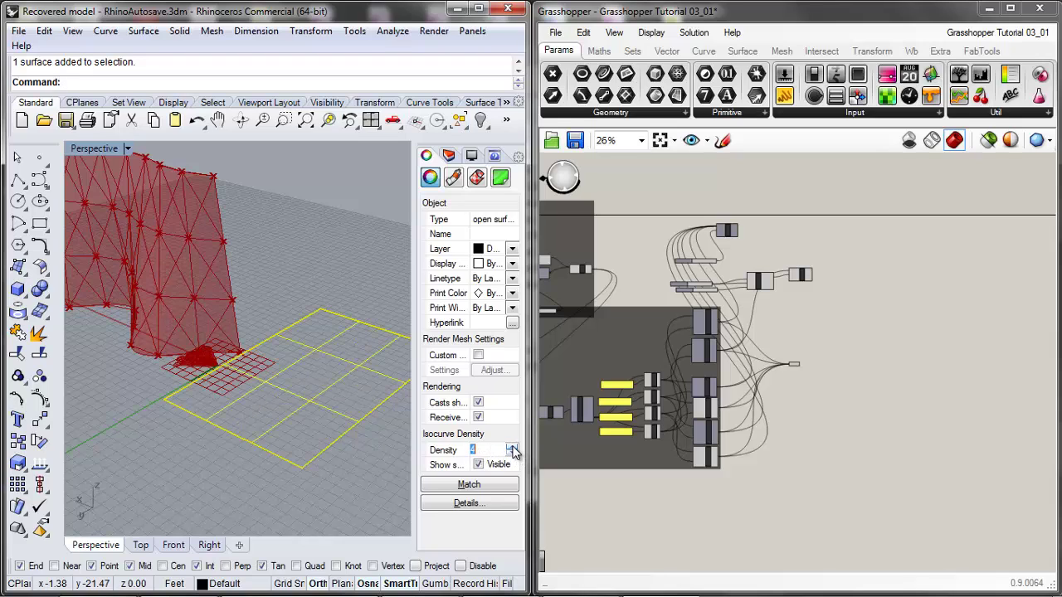
{"action": "left_click", "coordinate": [513, 449]}
{"action": "left_click", "coordinate": [513, 448]}
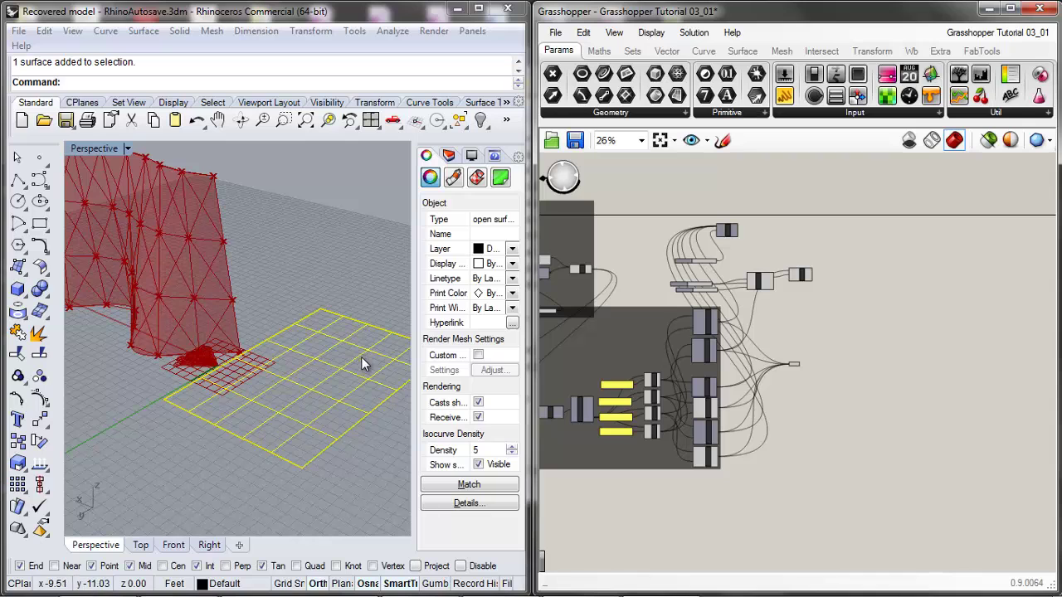
Set the U-Count slider feeding the Divide Domain² component to 230 and deselect the plane surface in Rhino.
{"action": "scroll", "coordinate": [830, 349], "scroll_direction": "down", "scroll_amount": 4}
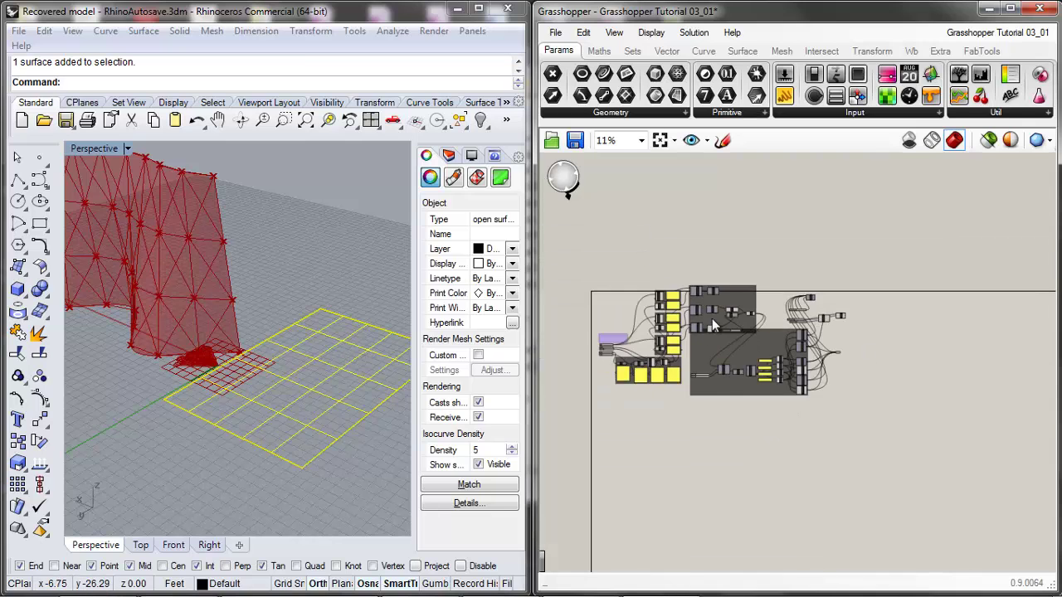
{"action": "scroll", "coordinate": [631, 375], "scroll_direction": "up", "scroll_amount": 5}
{"action": "scroll", "coordinate": [572, 349], "scroll_direction": "down", "scroll_amount": 2}
{"action": "scroll", "coordinate": [573, 348], "scroll_direction": "up", "scroll_amount": 4}
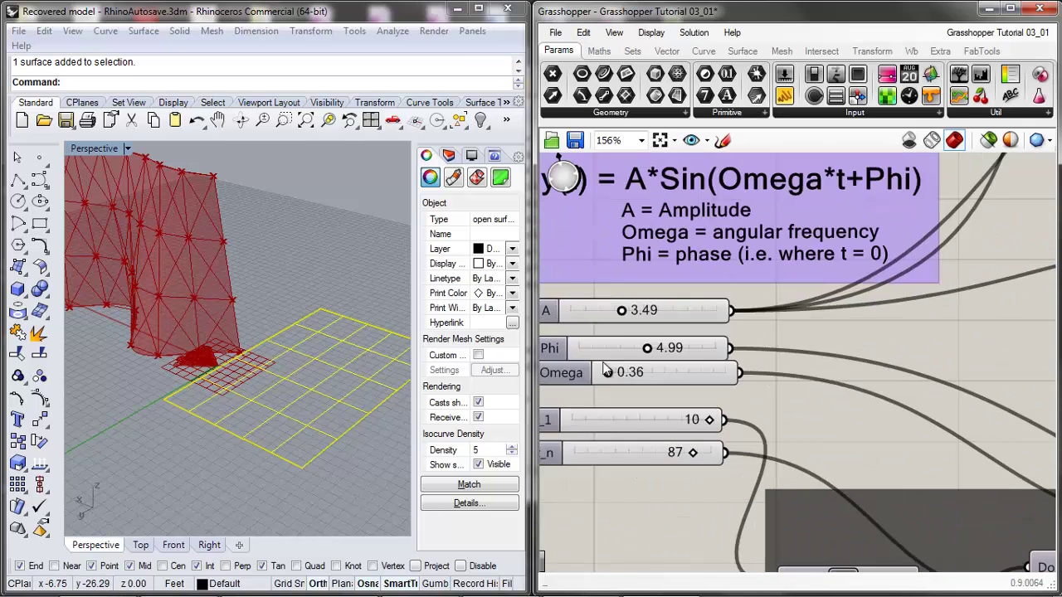
{"action": "scroll", "coordinate": [571, 386], "scroll_direction": "down", "scroll_amount": 3}
{"action": "scroll", "coordinate": [571, 385], "scroll_direction": "down", "scroll_amount": 3}
{"action": "scroll", "coordinate": [770, 432], "scroll_direction": "up", "scroll_amount": 6}
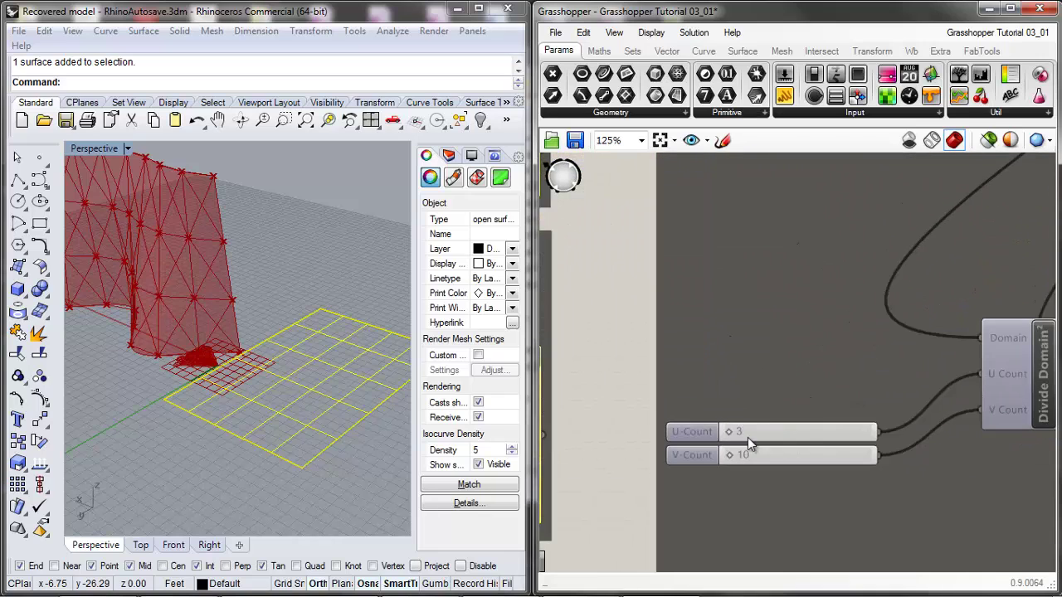
{"action": "left_click_drag", "start_coordinate": [704, 422], "coordinate": [738, 425]}
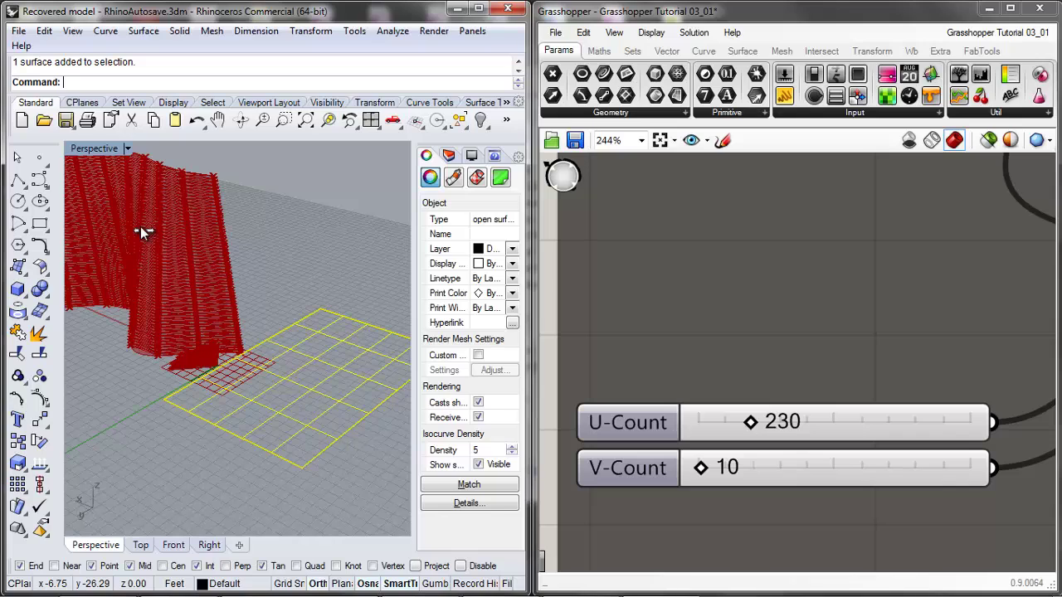
{"action": "key", "text": "Escape"}
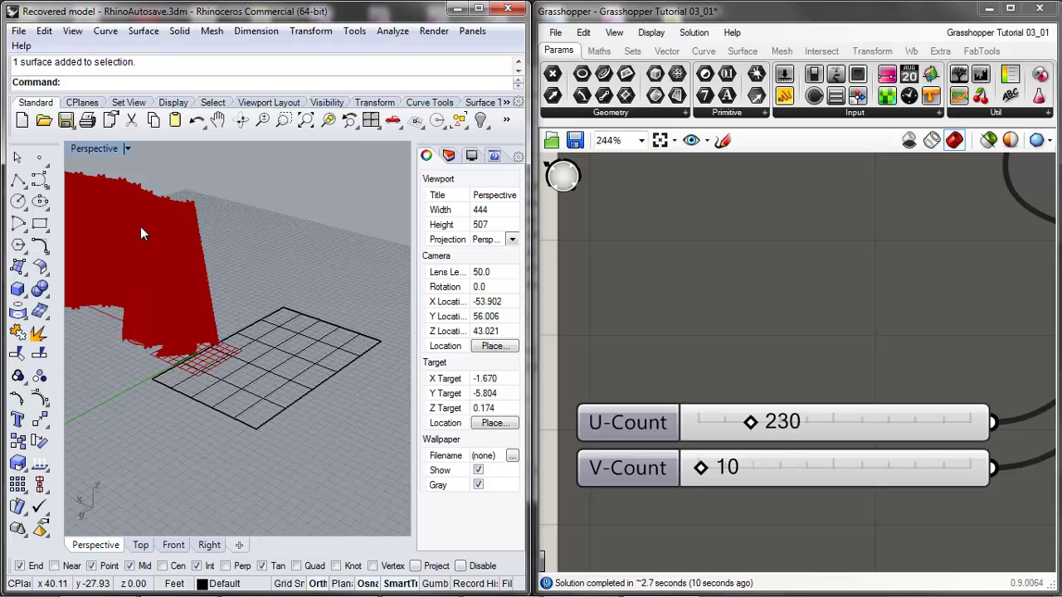
Select the Theory group with the y(t) = A*Sin(Omega*t+Phi) formula notes and copy it.
{"action": "scroll", "coordinate": [757, 326], "scroll_direction": "down", "scroll_amount": 10}
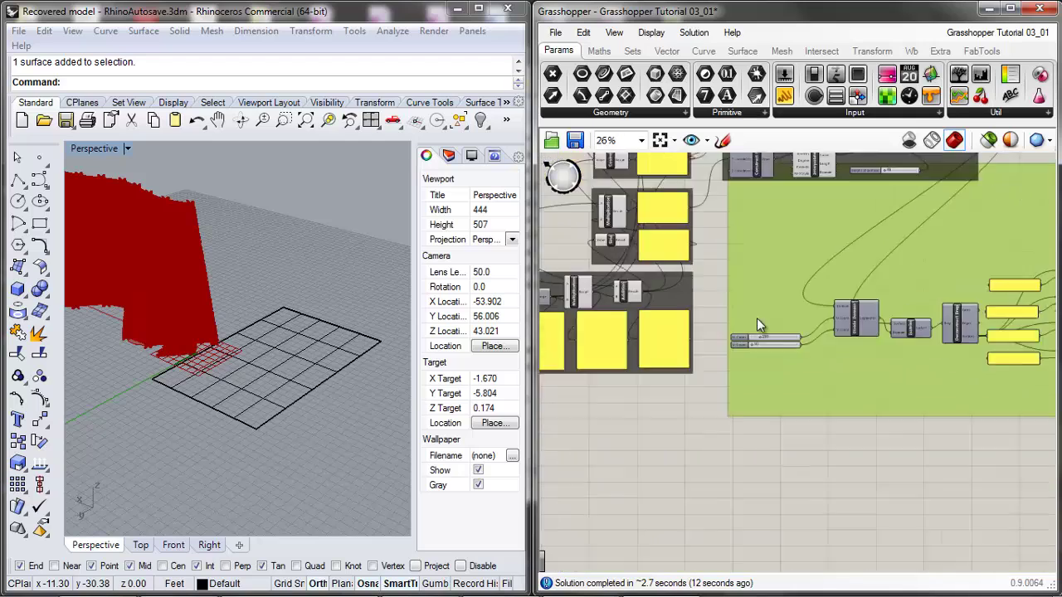
{"action": "scroll", "coordinate": [757, 325], "scroll_direction": "down", "scroll_amount": 3}
{"action": "scroll", "coordinate": [730, 398], "scroll_direction": "up", "scroll_amount": 6}
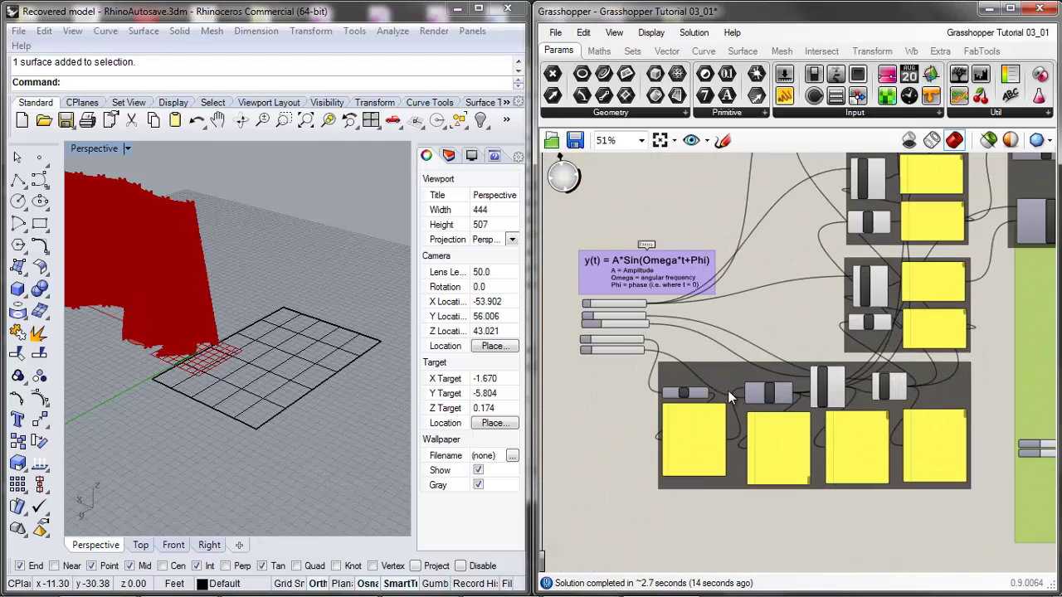
{"action": "scroll", "coordinate": [670, 310], "scroll_direction": "up", "scroll_amount": 2}
{"action": "right_click_drag", "start_coordinate": [628, 247], "coordinate": [730, 261]}
{"action": "scroll", "coordinate": [731, 260], "scroll_direction": "down", "scroll_amount": 1}
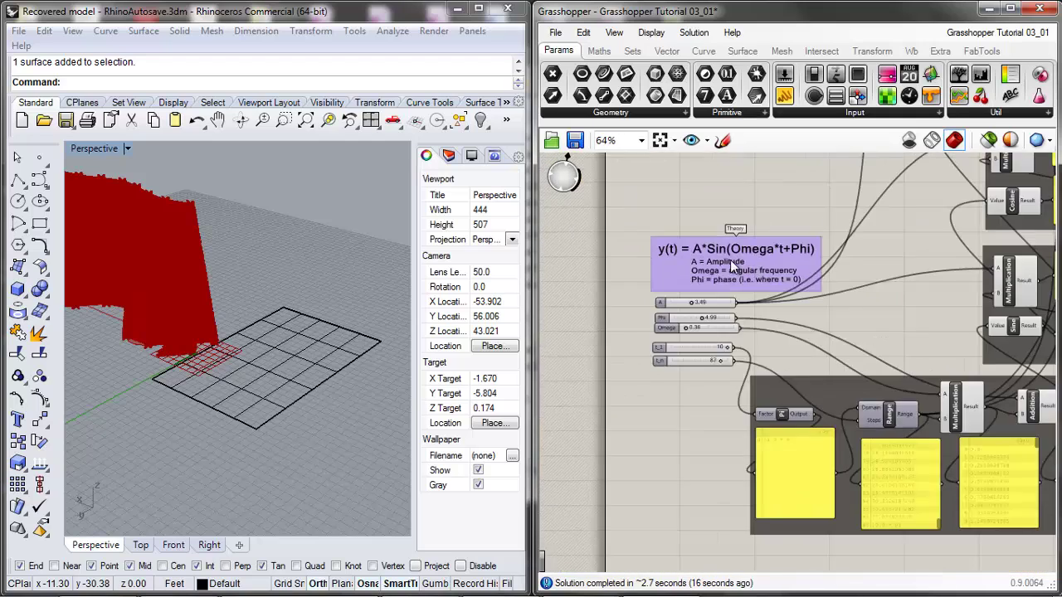
{"action": "scroll", "coordinate": [732, 264], "scroll_direction": "up", "scroll_amount": 3}
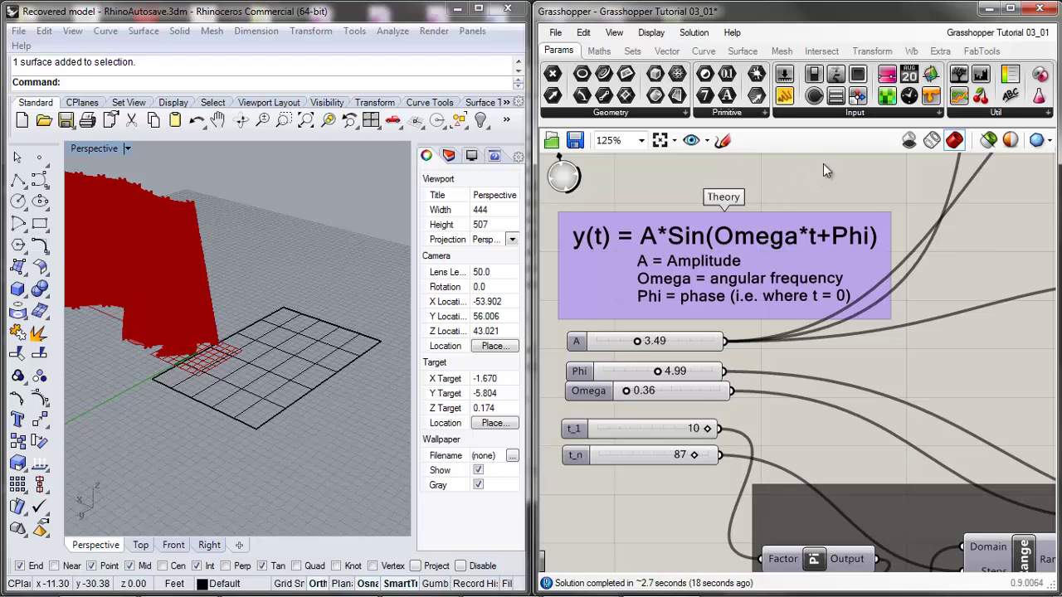
{"action": "left_click_drag", "start_coordinate": [855, 157], "coordinate": [599, 295]}
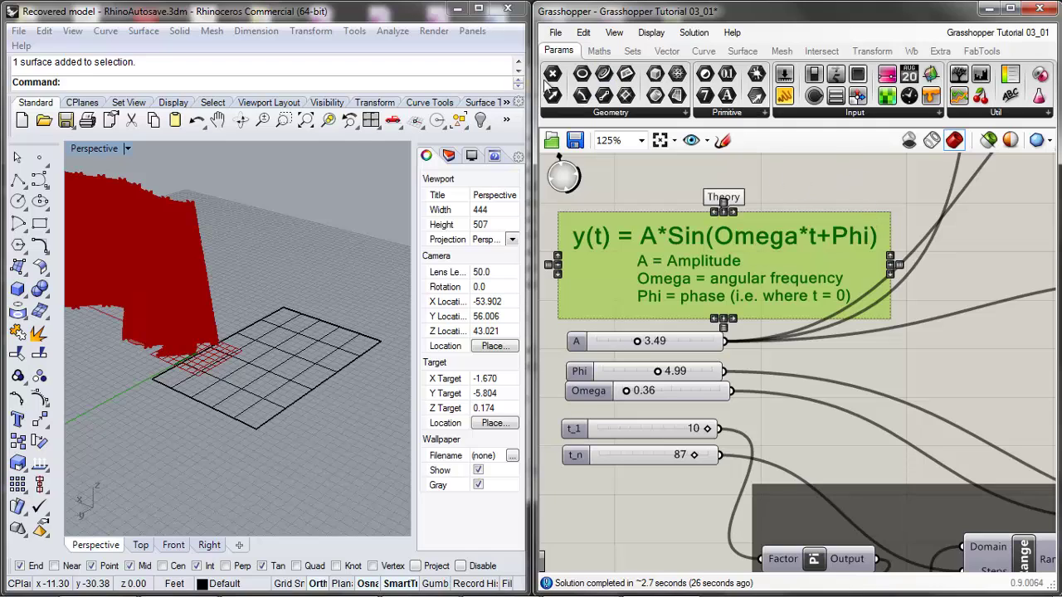
Create a new Grasshopper document and delete the "three point square" template panels from its canvas.
{"action": "left_click", "coordinate": [556, 32]}
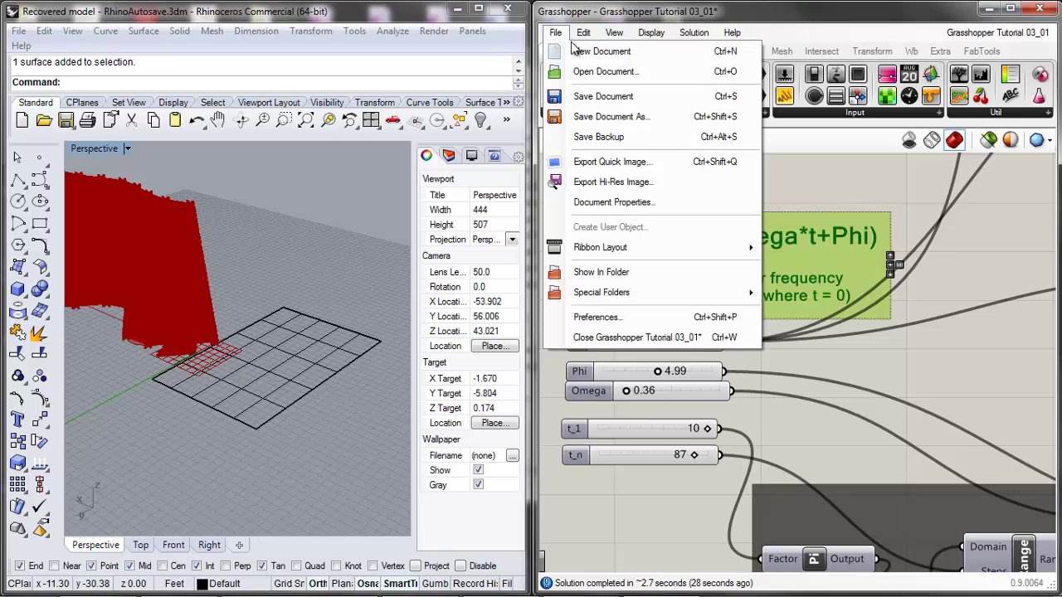
{"action": "left_click", "coordinate": [605, 48]}
{"action": "left_click", "coordinate": [703, 413]}
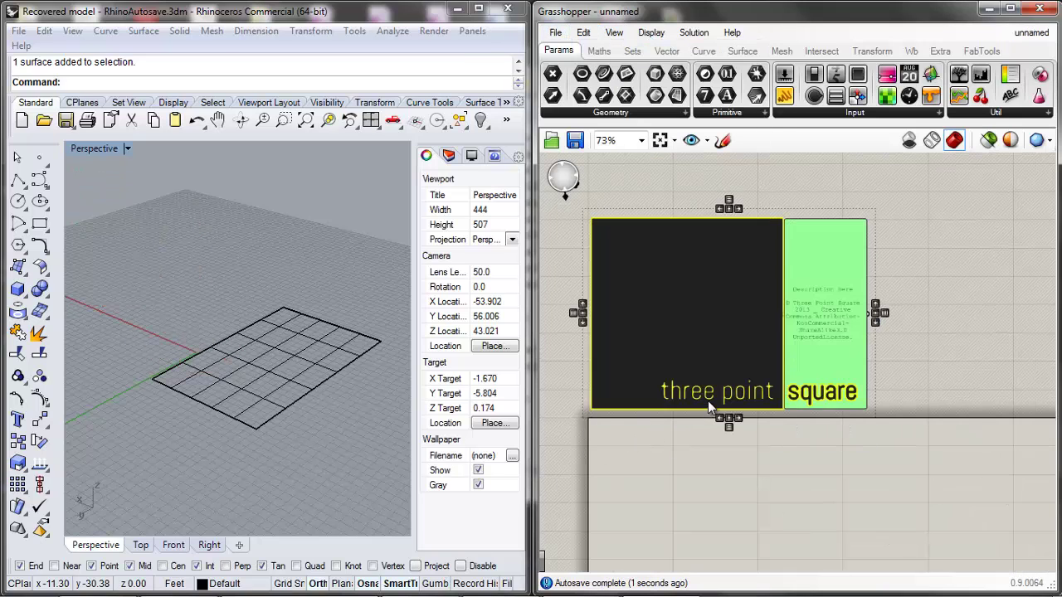
{"action": "key", "text": "Delete"}
{"action": "scroll", "coordinate": [571, 462], "scroll_direction": "down", "scroll_amount": 5}
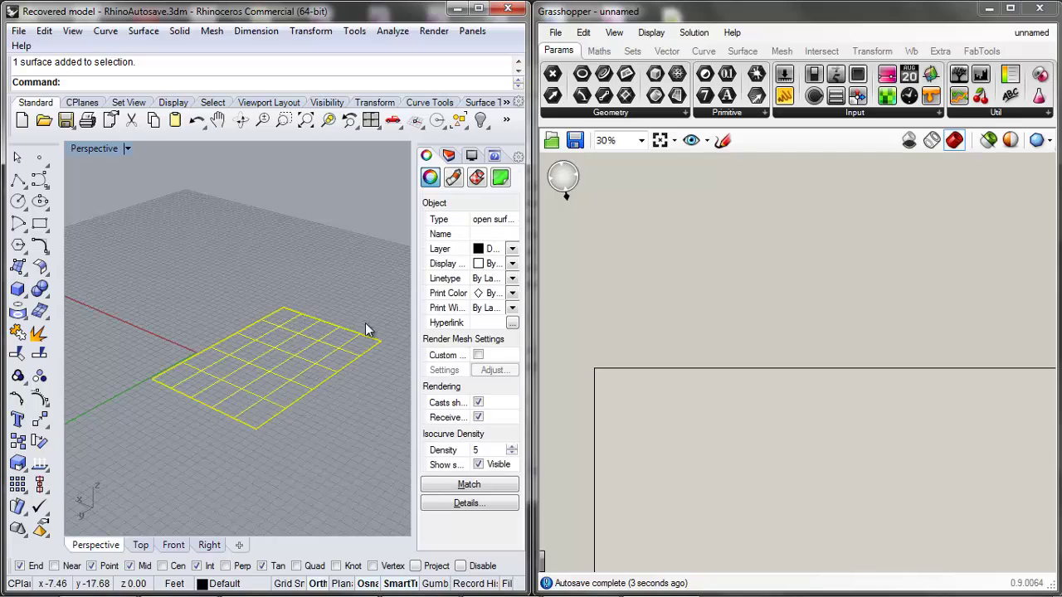
Delete the plane surface in Rhino and paste the copied Theory formula group onto the new Grasshopper canvas.
{"action": "key", "text": "Delete"}
{"action": "key", "text": "ctrl+v"}
{"action": "left_click", "coordinate": [645, 394]}
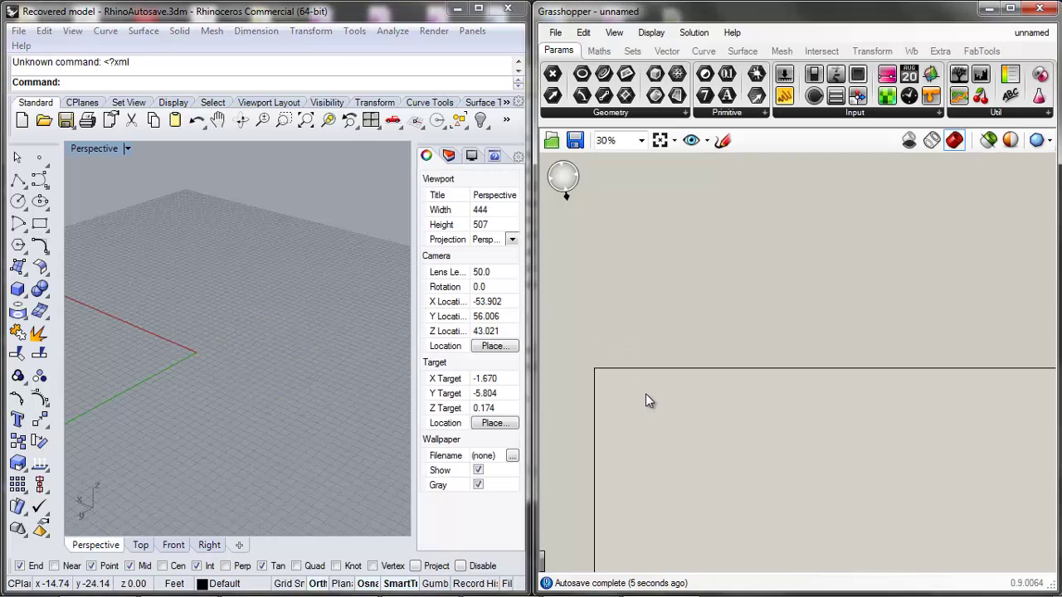
{"action": "key", "text": "ctrl+v"}
{"action": "scroll", "coordinate": [655, 398], "scroll_direction": "down", "scroll_amount": 2}
{"action": "scroll", "coordinate": [657, 449], "scroll_direction": "up", "scroll_amount": 4}
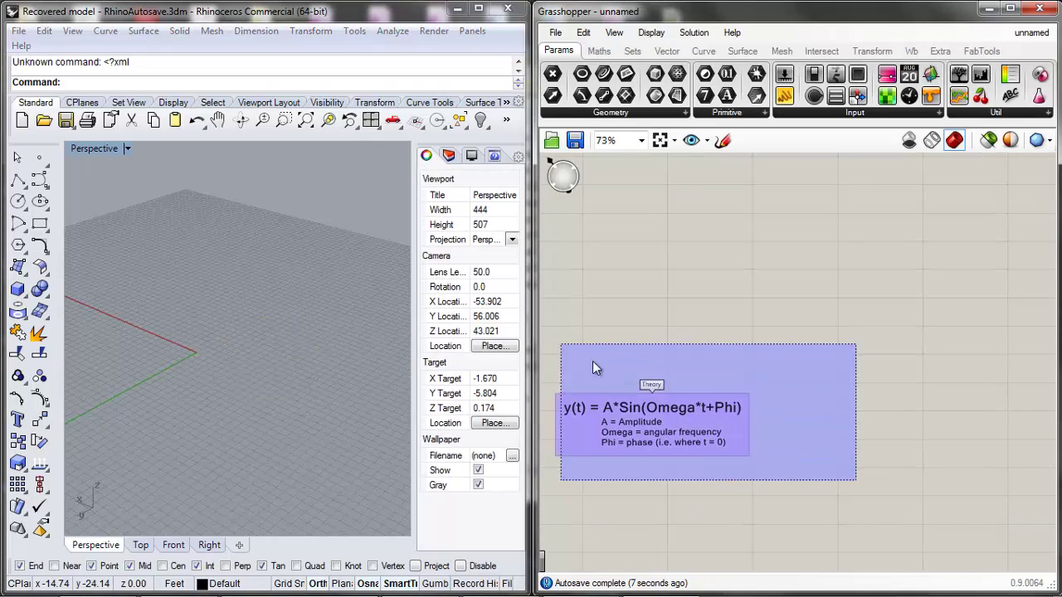
Move the Theory formula group to the upper-left corner of the canvas and deselect it.
{"action": "mouse_move", "coordinate": [593, 361]}
{"action": "left_mouse_down"}
{"action": "mouse_move", "coordinate": [656, 357]}
{"action": "mouse_move", "coordinate": [663, 325]}
{"action": "left_mouse_up"}
{"action": "key", "text": "ctrl+z"}
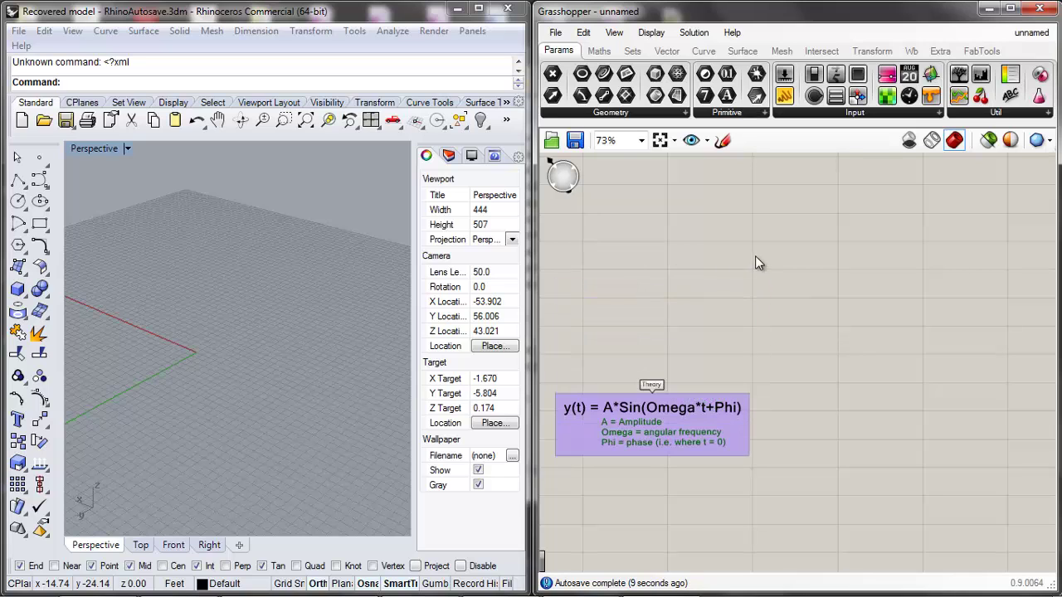
{"action": "mouse_move", "coordinate": [859, 294]}
{"action": "left_mouse_down"}
{"action": "mouse_move", "coordinate": [622, 469]}
{"action": "mouse_move", "coordinate": [543, 482]}
{"action": "left_mouse_up"}
{"action": "scroll", "coordinate": [750, 353], "scroll_direction": "down", "scroll_amount": 2}
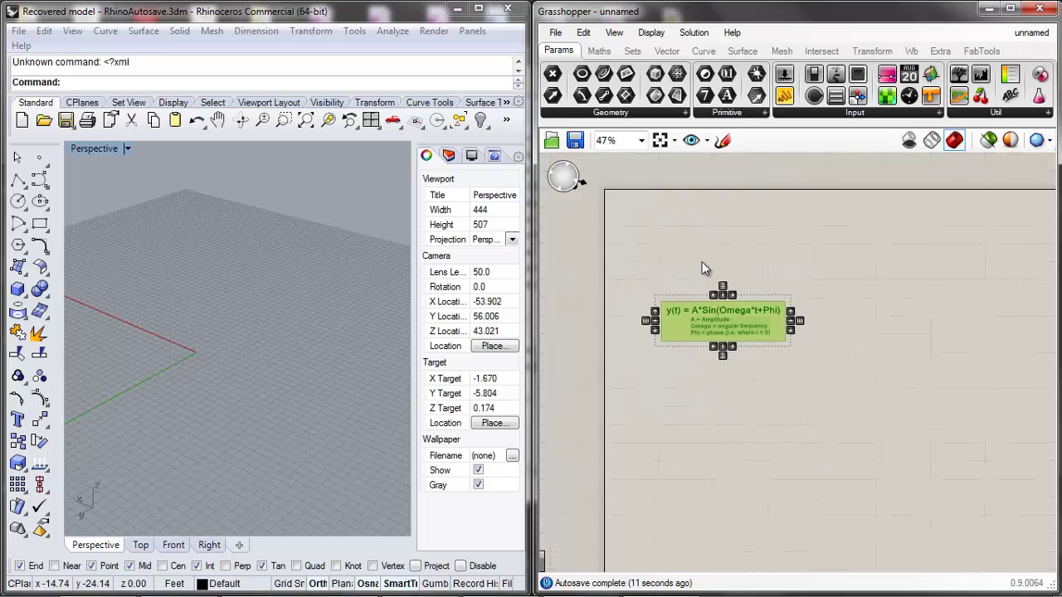
{"action": "left_click_drag", "start_coordinate": [729, 300], "coordinate": [683, 211]}
{"action": "left_click", "coordinate": [651, 257]}
{"action": "scroll", "coordinate": [651, 257], "scroll_direction": "up", "scroll_amount": 2}
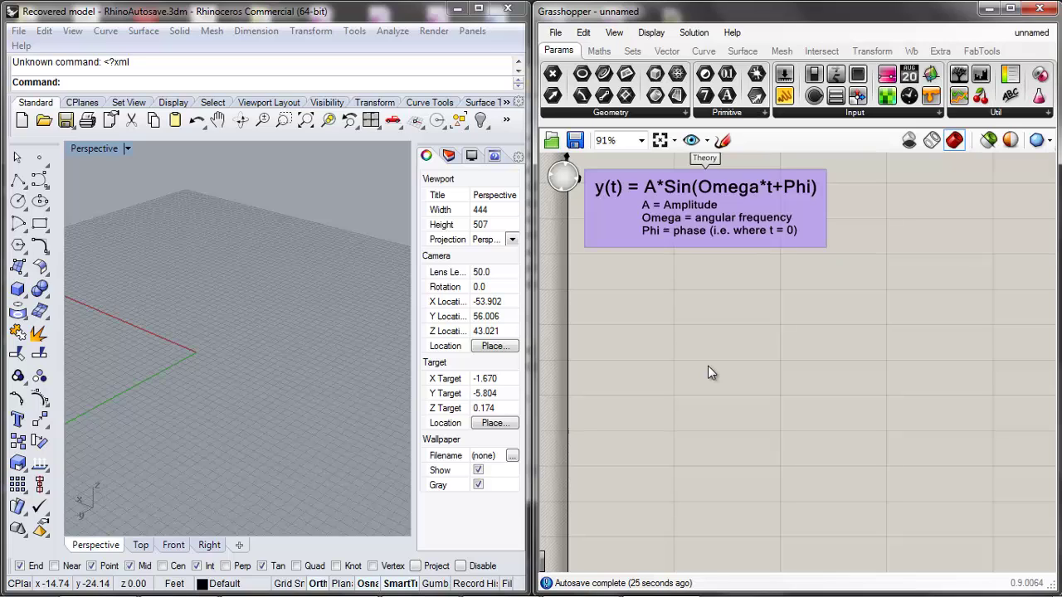
{"action": "left_click", "coordinate": [704, 52]}
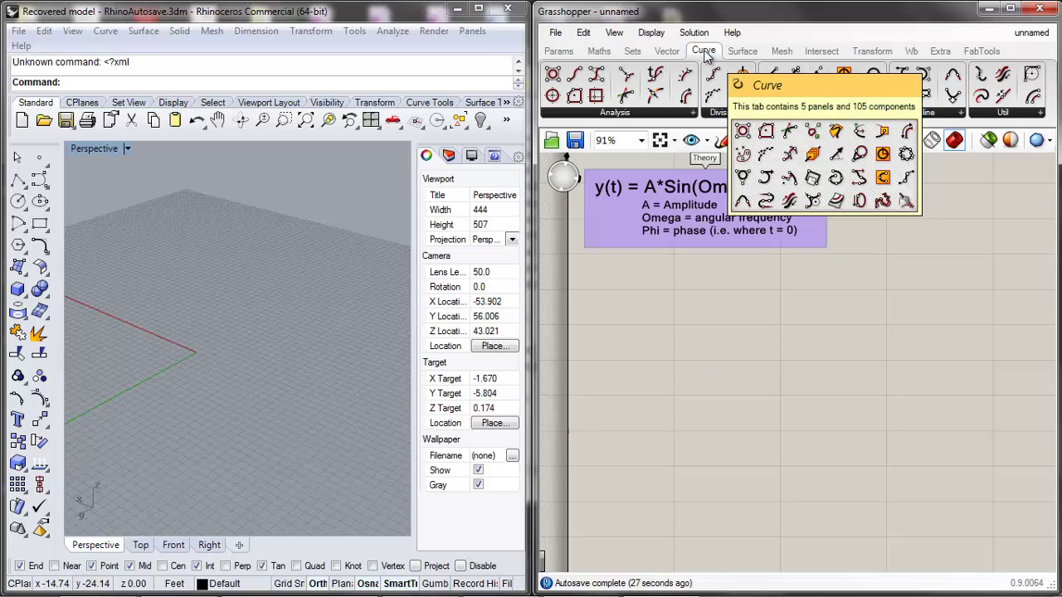
{"action": "left_click", "coordinate": [599, 53]}
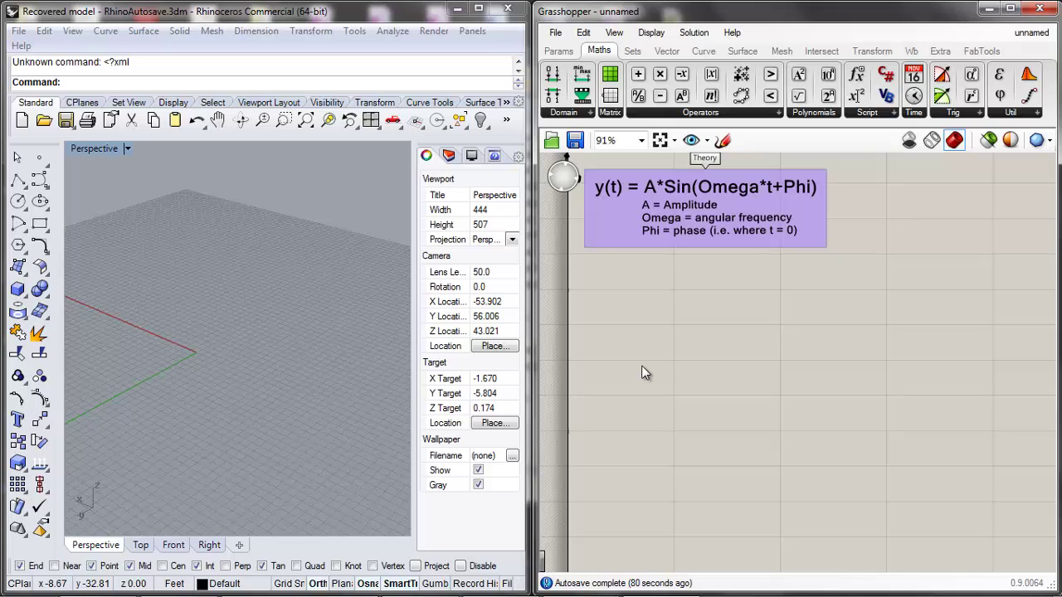
Add a Number Slider to the canvas below the Theory formula group.
{"action": "double_click", "coordinate": [655, 313]}
{"action": "type", "text": "nu"}
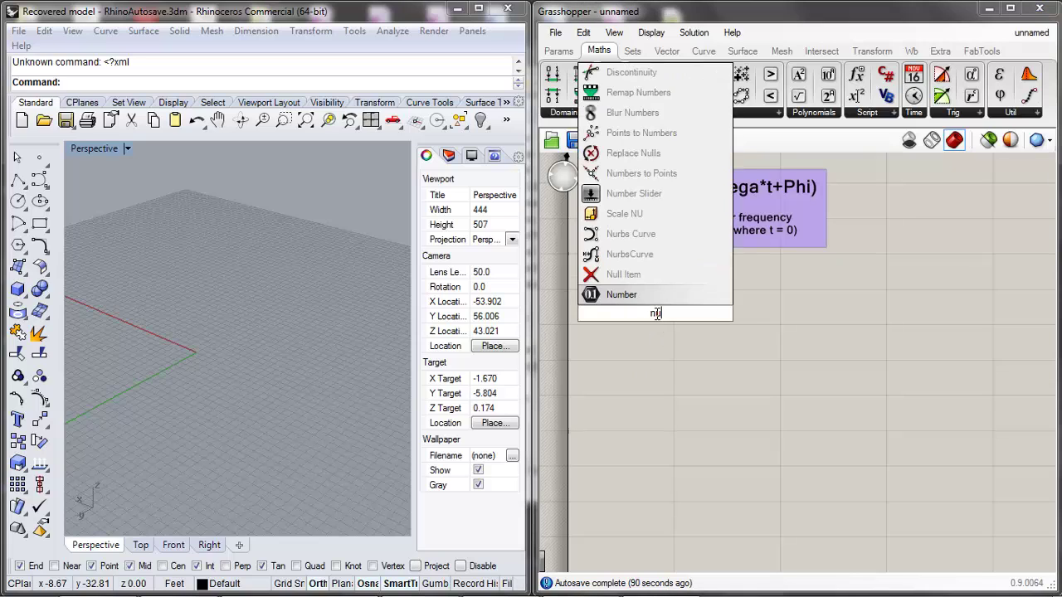
{"action": "type", "text": "mber"}
{"action": "left_click", "coordinate": [646, 254]}
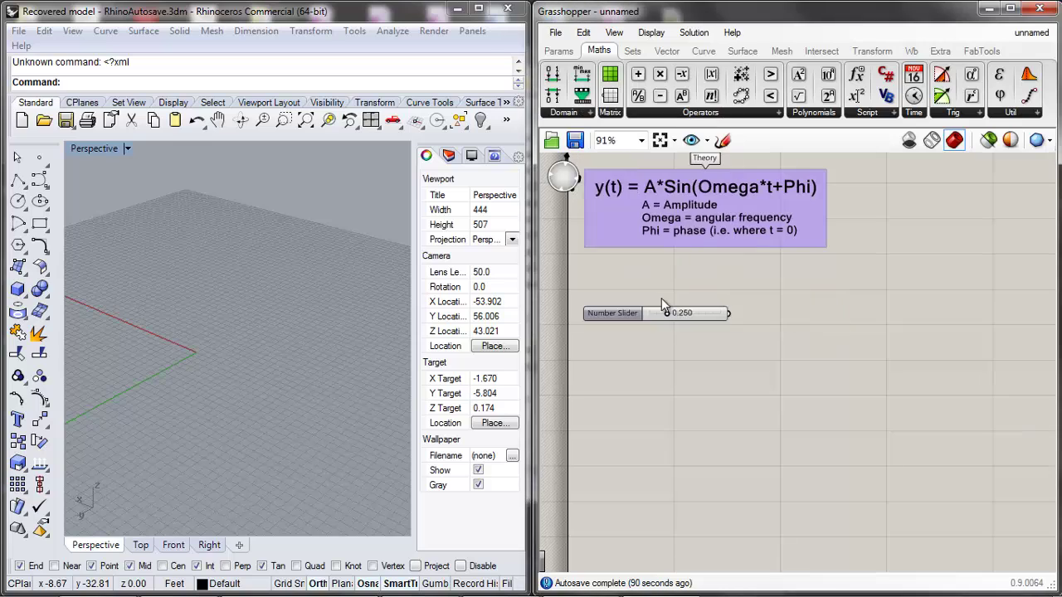
Duplicate the number slider four times and spread the five sliders into a vertical stack.
{"action": "left_click", "coordinate": [645, 308]}
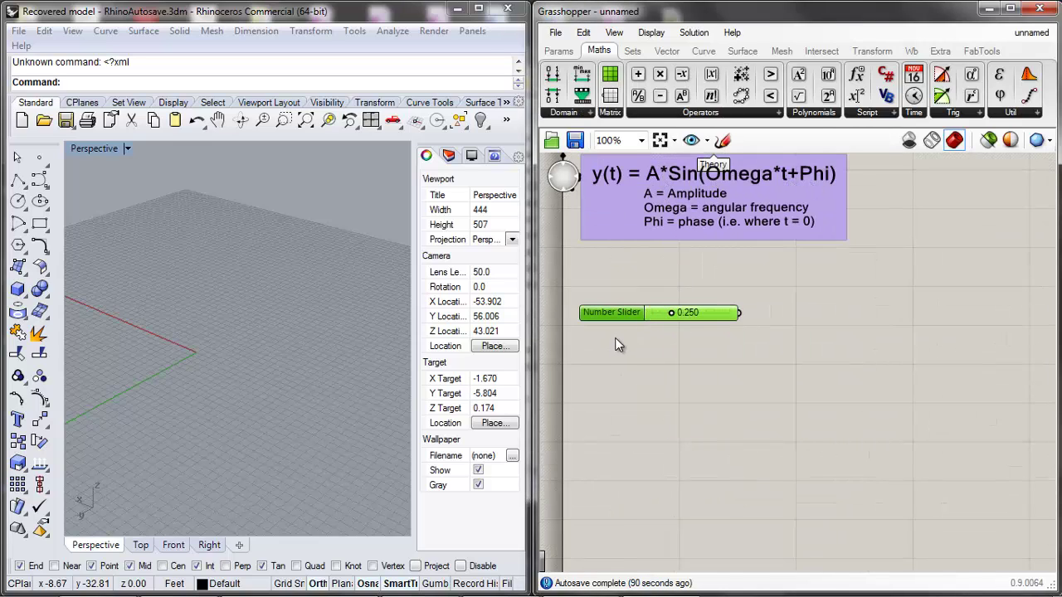
{"action": "key", "text": "ctrl+c"}
{"action": "key", "text": "ctrl+v"}
{"action": "key", "text": "ctrl+v"}
{"action": "key", "text": "ctrl+v"}
{"action": "key", "text": "ctrl+v"}
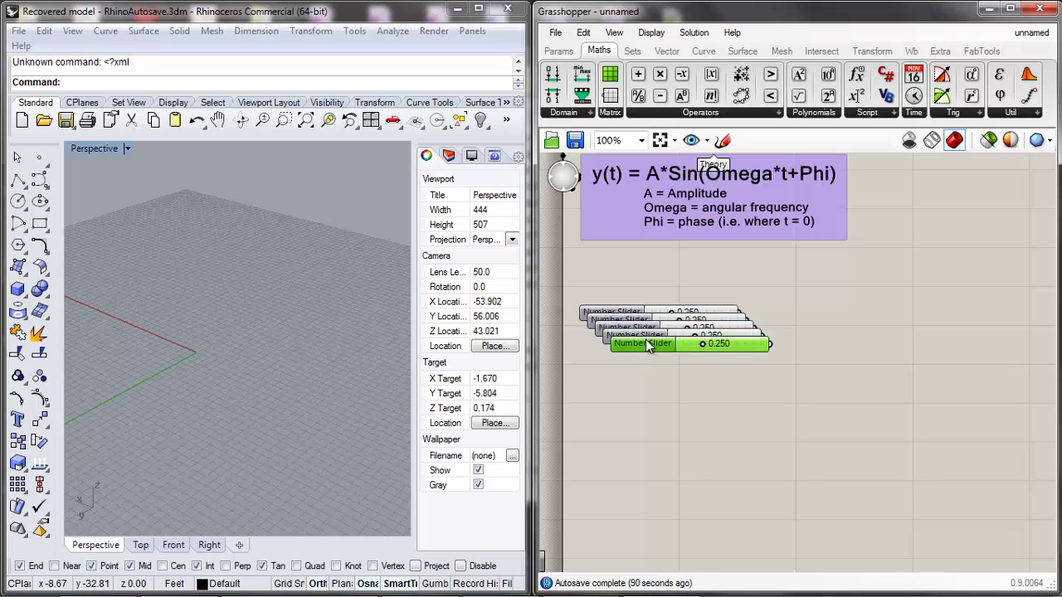
{"action": "mouse_move", "coordinate": [649, 347]}
{"action": "left_mouse_down"}
{"action": "mouse_move", "coordinate": [631, 376]}
{"action": "mouse_move", "coordinate": [640, 293]}
{"action": "mouse_move", "coordinate": [641, 328]}
{"action": "left_mouse_up"}
Rename the topmost slider A and the second slider Omega.
{"action": "right_click", "coordinate": [631, 292]}
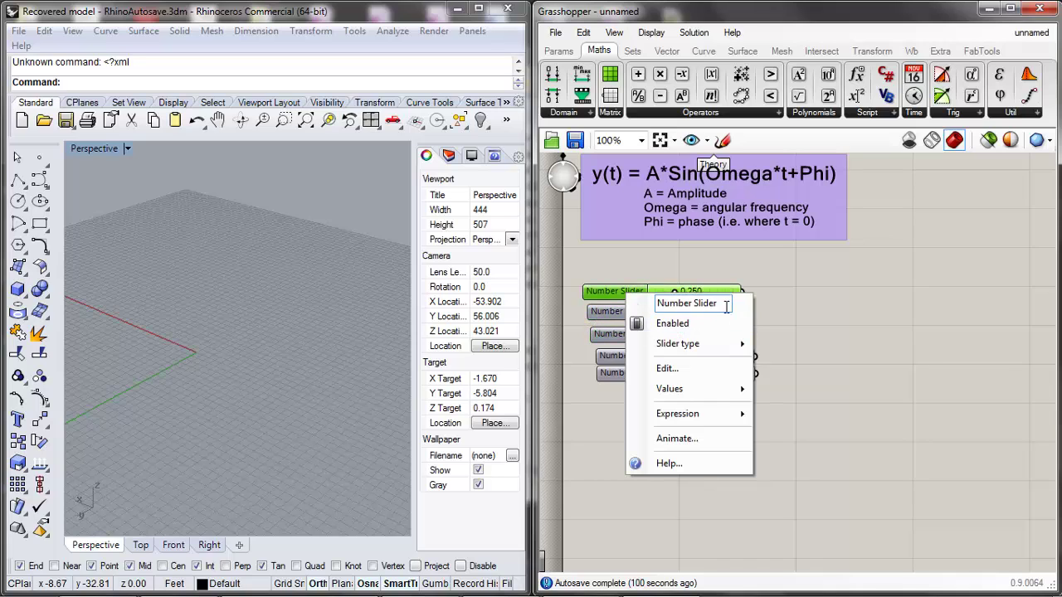
{"action": "left_click_drag", "start_coordinate": [726, 304], "coordinate": [581, 310]}
{"action": "type", "text": "A"}
{"action": "key", "text": "Return"}
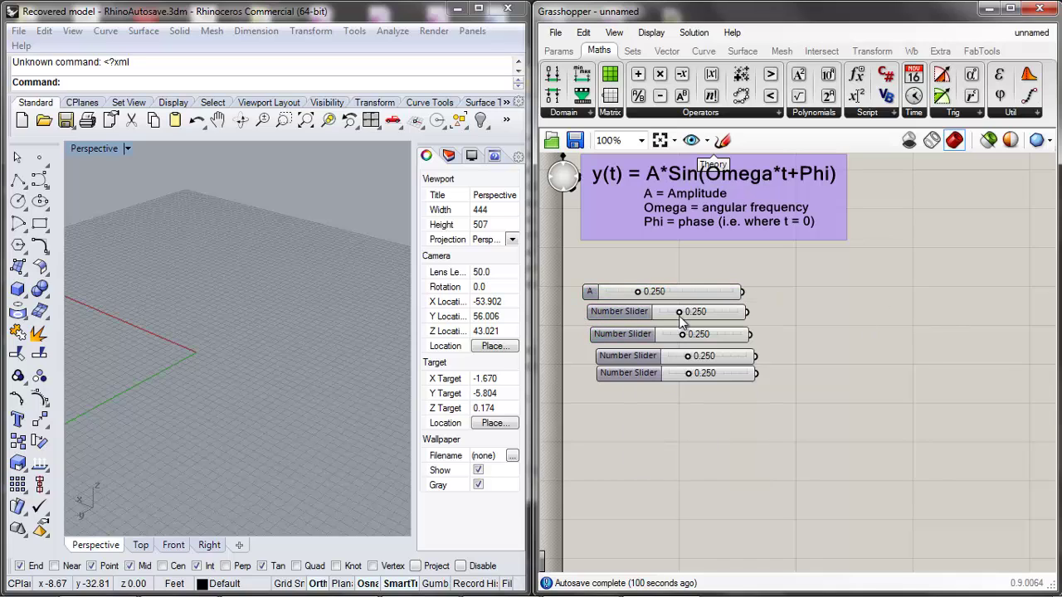
{"action": "right_click", "coordinate": [632, 315]}
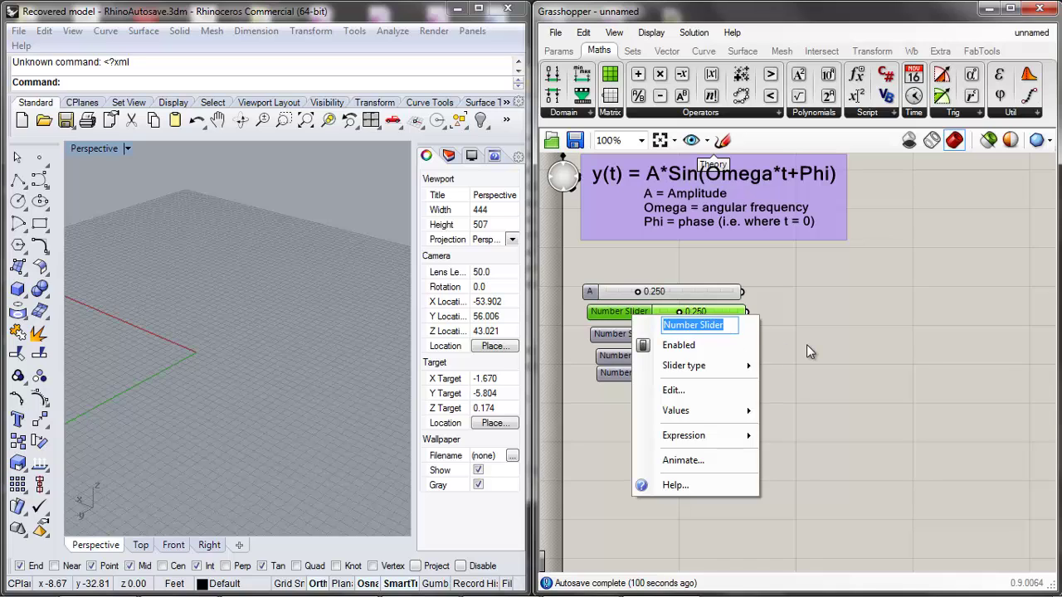
{"action": "type", "text": "Omega"}
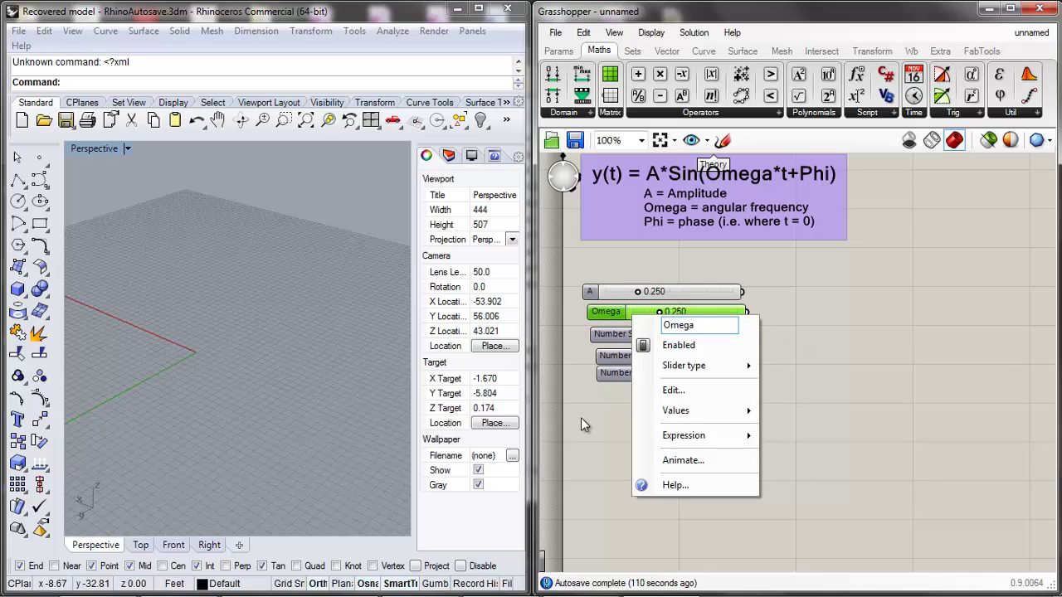
{"action": "left_click", "coordinate": [913, 351]}
Rename the third slider in the stack Phi.
{"action": "scroll", "coordinate": [698, 315], "scroll_direction": "up", "scroll_amount": 2}
{"action": "right_click", "coordinate": [578, 352]}
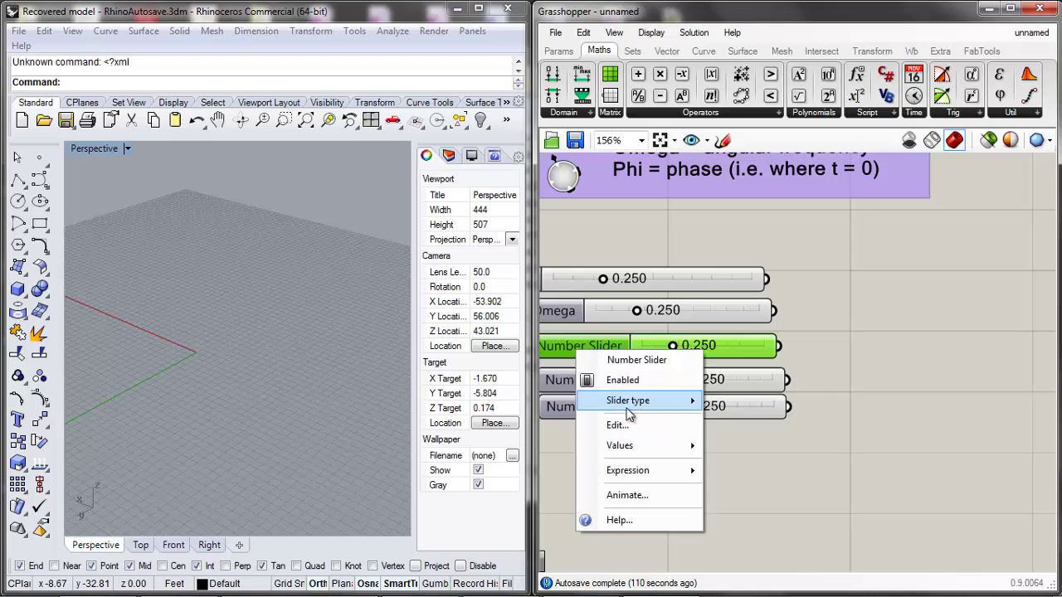
{"action": "left_click", "coordinate": [618, 425]}
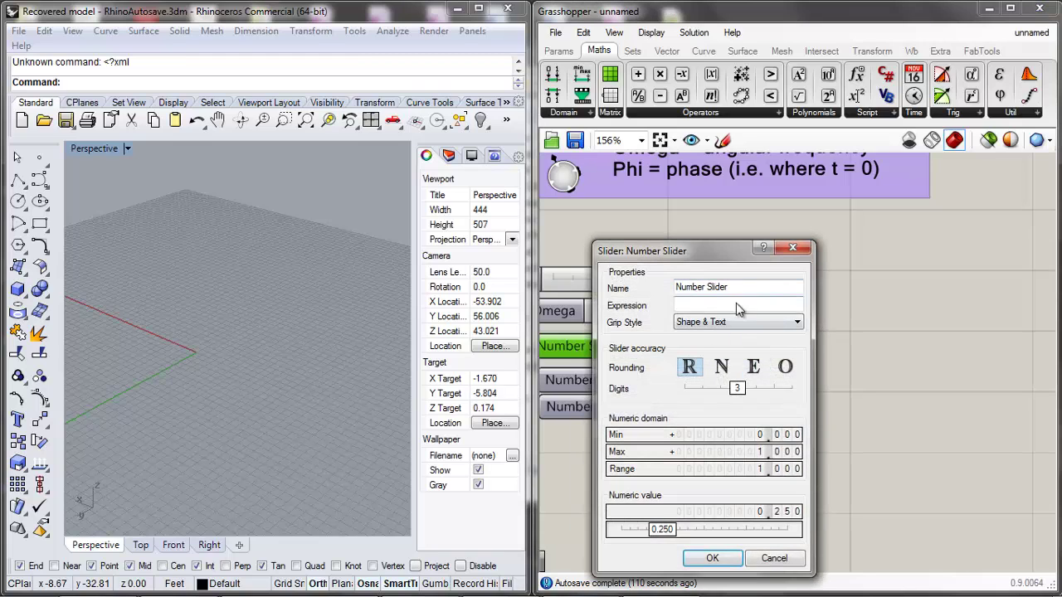
{"action": "left_click_drag", "start_coordinate": [777, 288], "coordinate": [676, 288]}
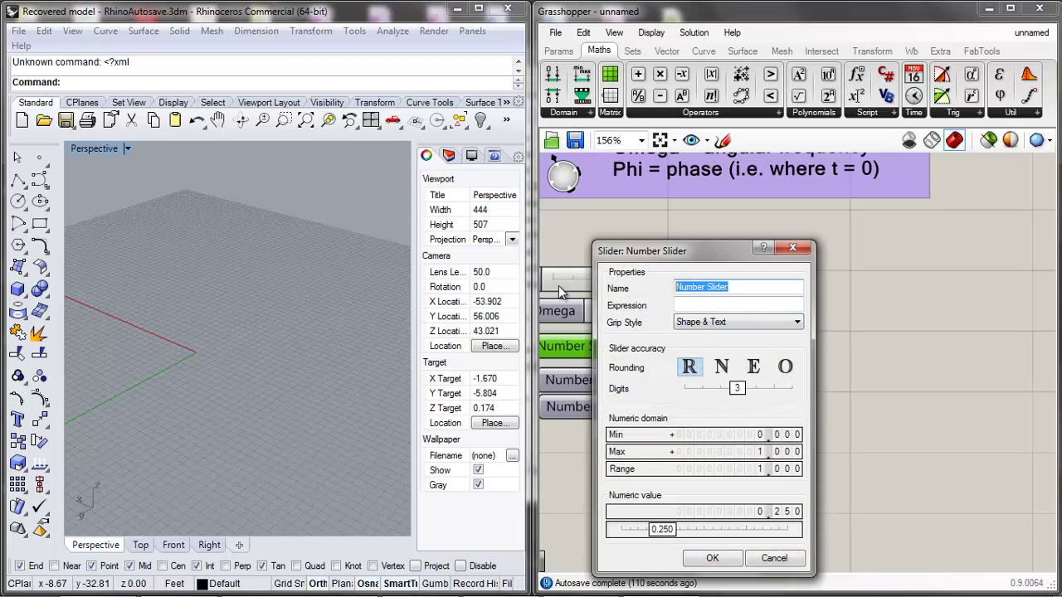
{"action": "type", "text": "Phi"}
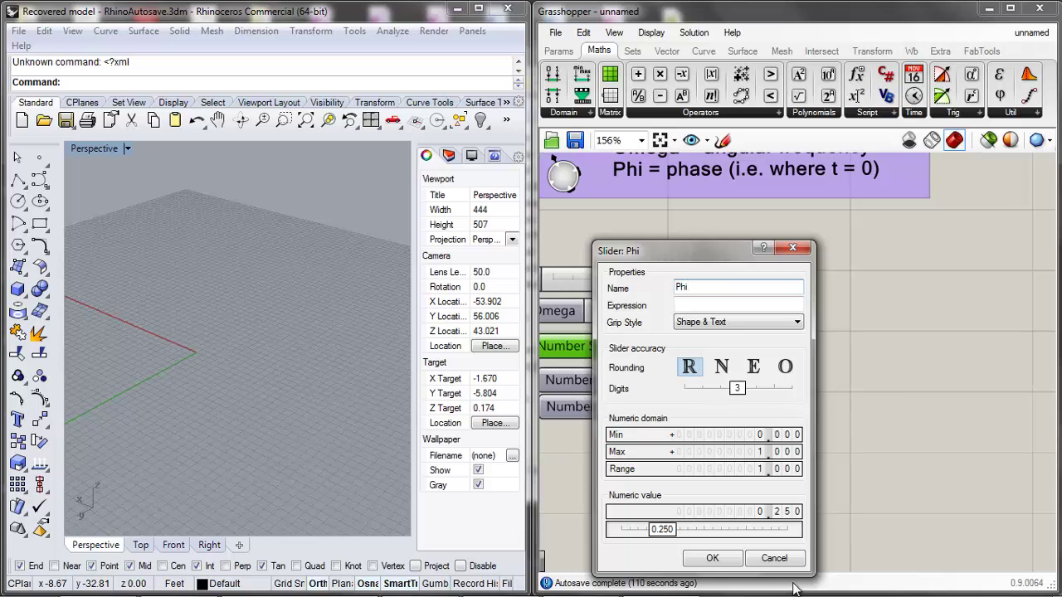
{"action": "left_click", "coordinate": [712, 557]}
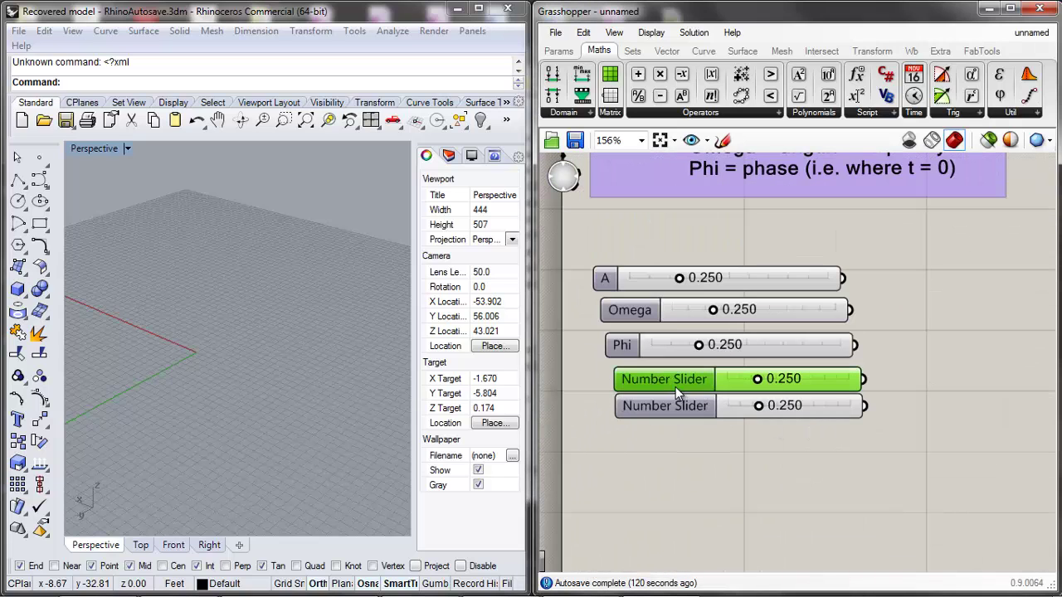
Rename the fourth slider in the stack TIme_X.
{"action": "right_click", "coordinate": [675, 387]}
{"action": "left_click", "coordinate": [741, 467]}
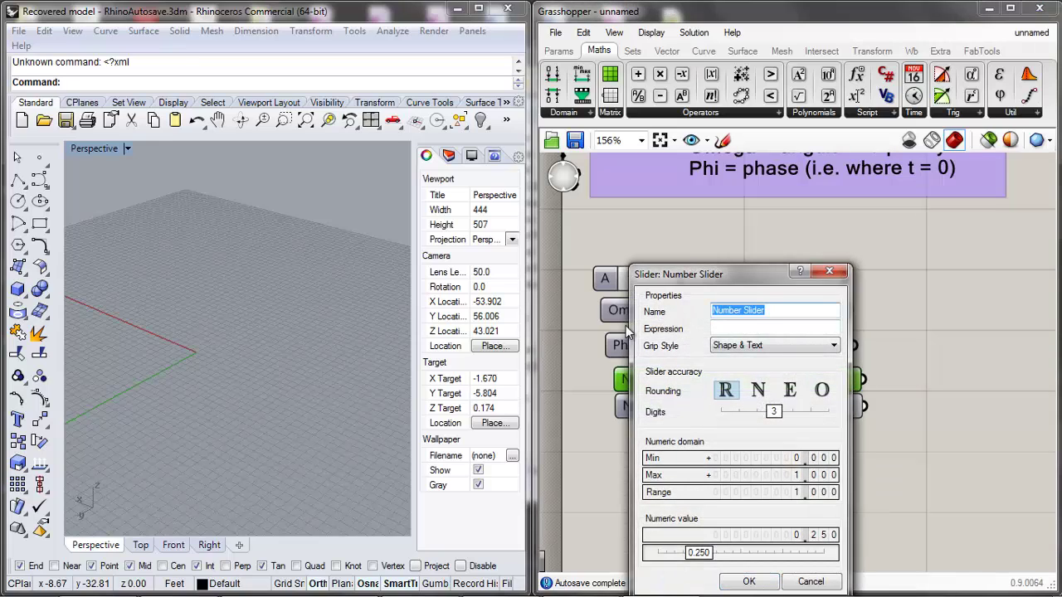
{"action": "type", "text": "T"}
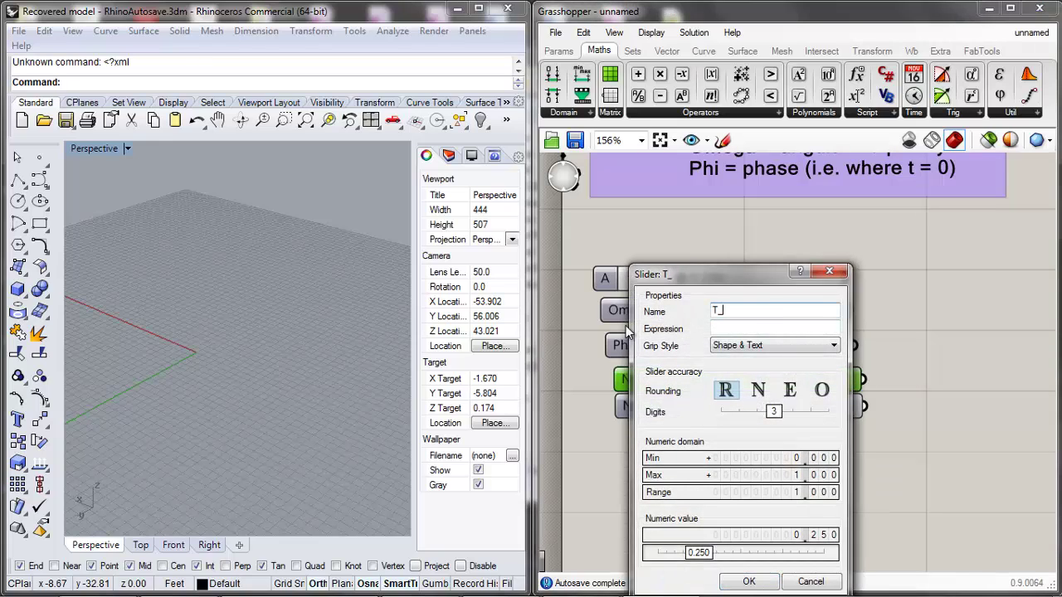
{"action": "type", "text": "ime_X"}
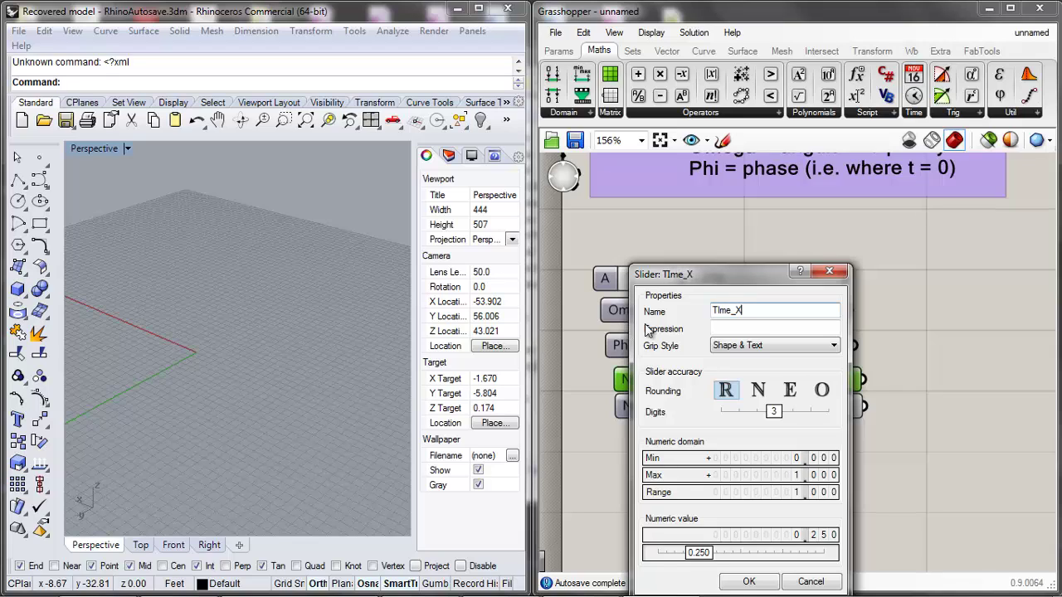
{"action": "left_click", "coordinate": [748, 581]}
Rename the lowest slider in the stack Time Interval.
{"action": "scroll", "coordinate": [659, 471], "scroll_direction": "down", "scroll_amount": 1}
{"action": "scroll", "coordinate": [631, 410], "scroll_direction": "up", "scroll_amount": 1}
{"action": "left_click", "coordinate": [678, 413]}
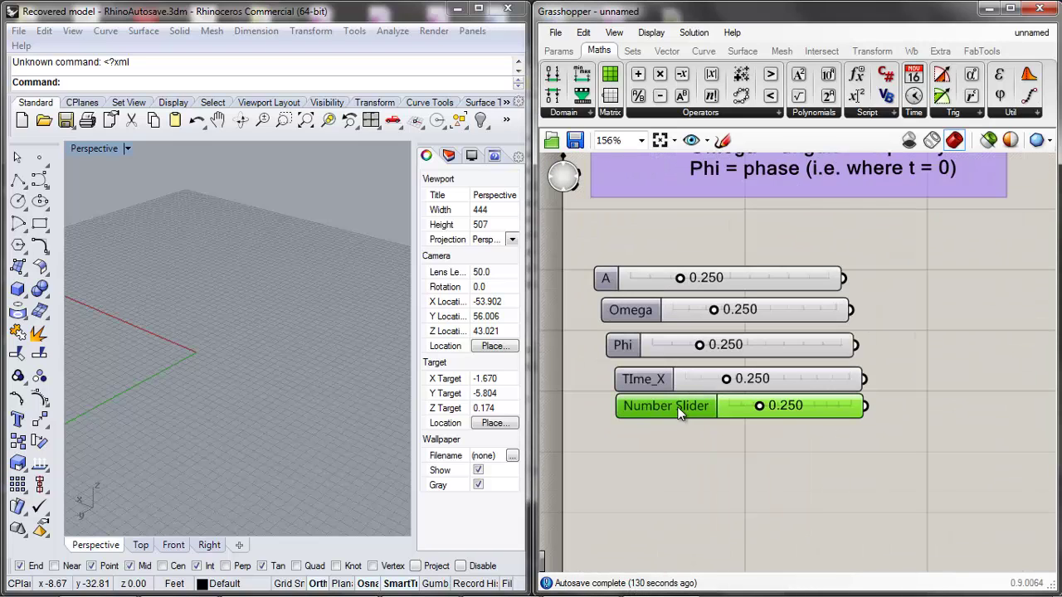
{"action": "right_click", "coordinate": [679, 413]}
{"action": "left_click", "coordinate": [759, 419]}
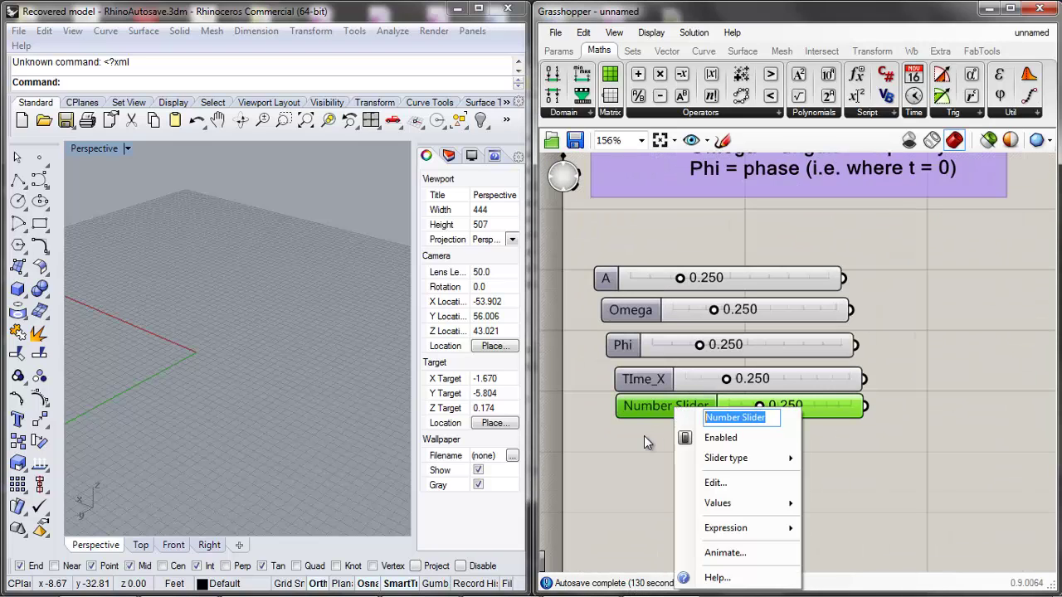
{"action": "type", "text": "Time Interval"}
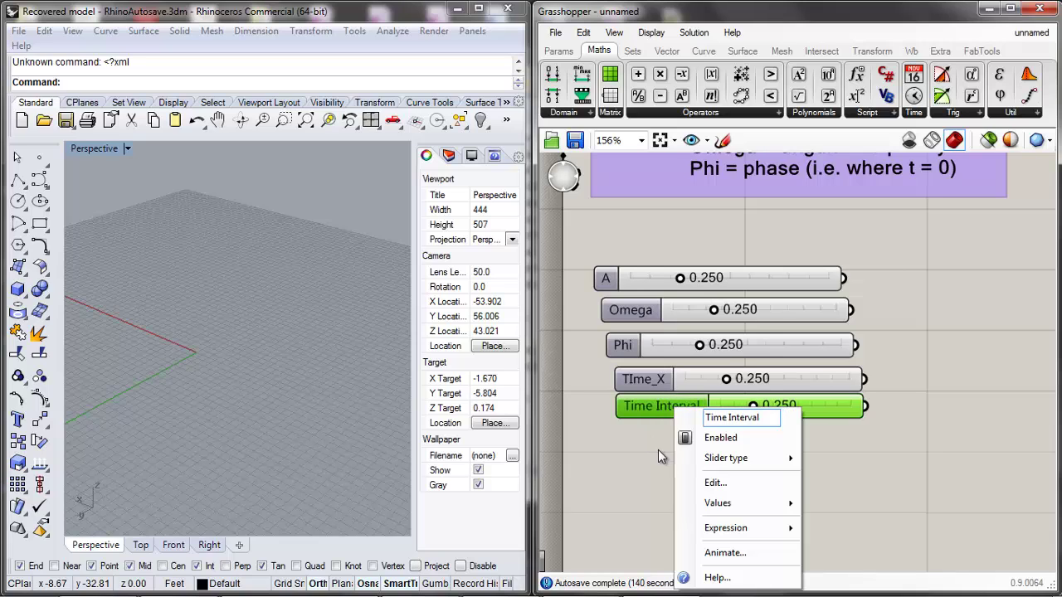
{"action": "key", "text": "Return"}
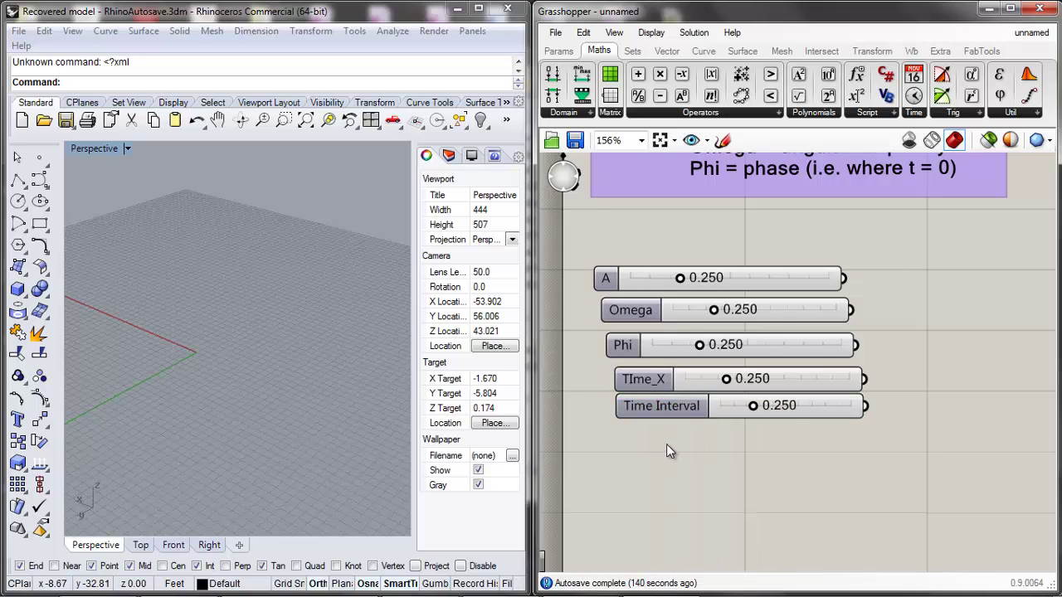
Set the upper limit of the A slider to 10.
{"action": "scroll", "coordinate": [667, 444], "scroll_direction": "down", "scroll_amount": 2}
{"action": "scroll", "coordinate": [663, 418], "scroll_direction": "up", "scroll_amount": 2}
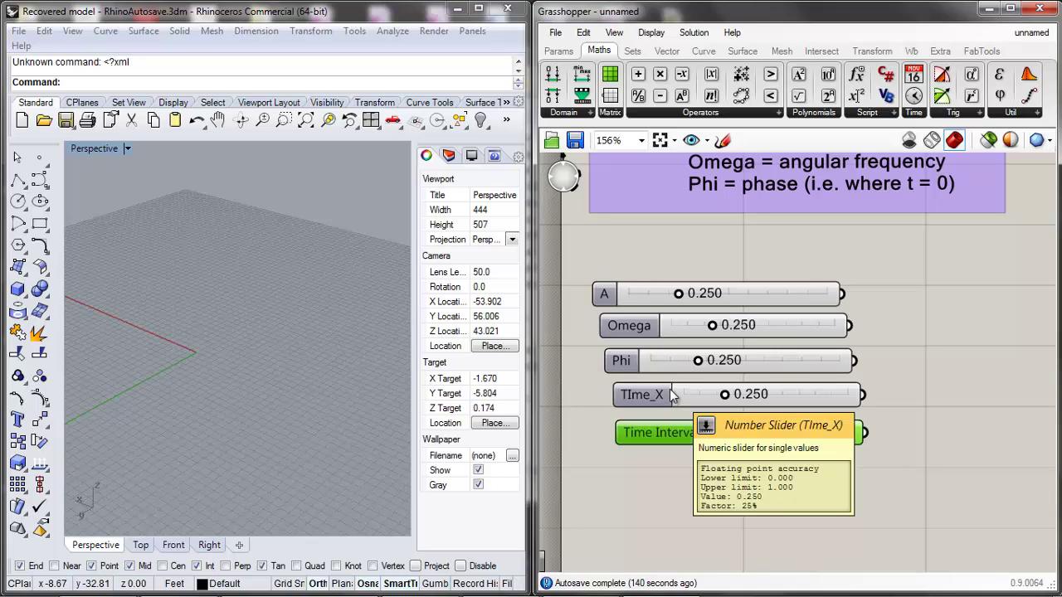
{"action": "scroll", "coordinate": [670, 387], "scroll_direction": "down", "scroll_amount": 2}
{"action": "scroll", "coordinate": [787, 396], "scroll_direction": "up", "scroll_amount": 2}
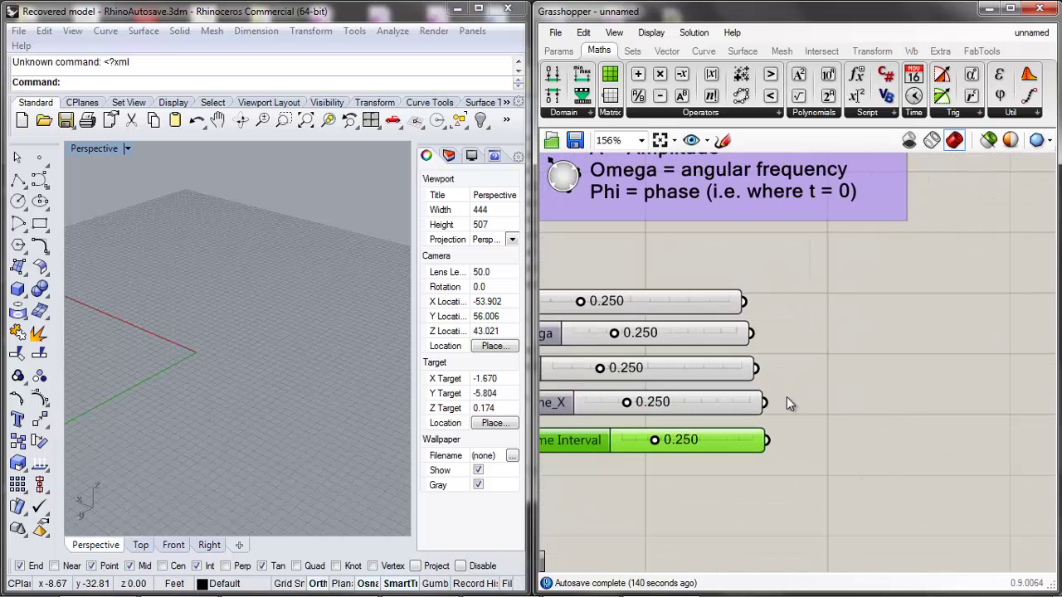
{"action": "right_click", "coordinate": [679, 301]}
{"action": "left_click", "coordinate": [716, 375]}
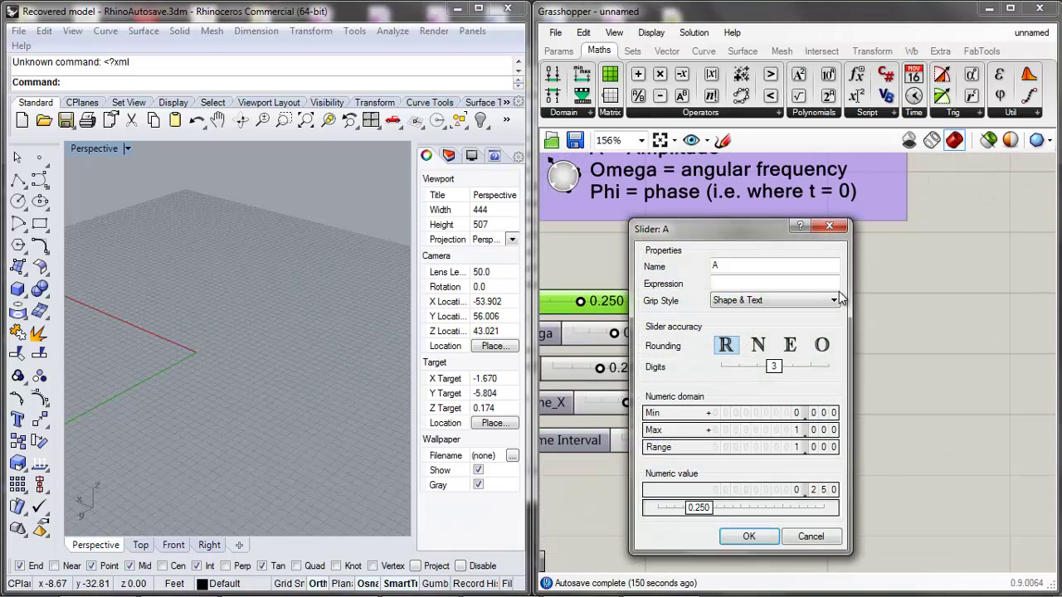
{"action": "double_click", "coordinate": [749, 430]}
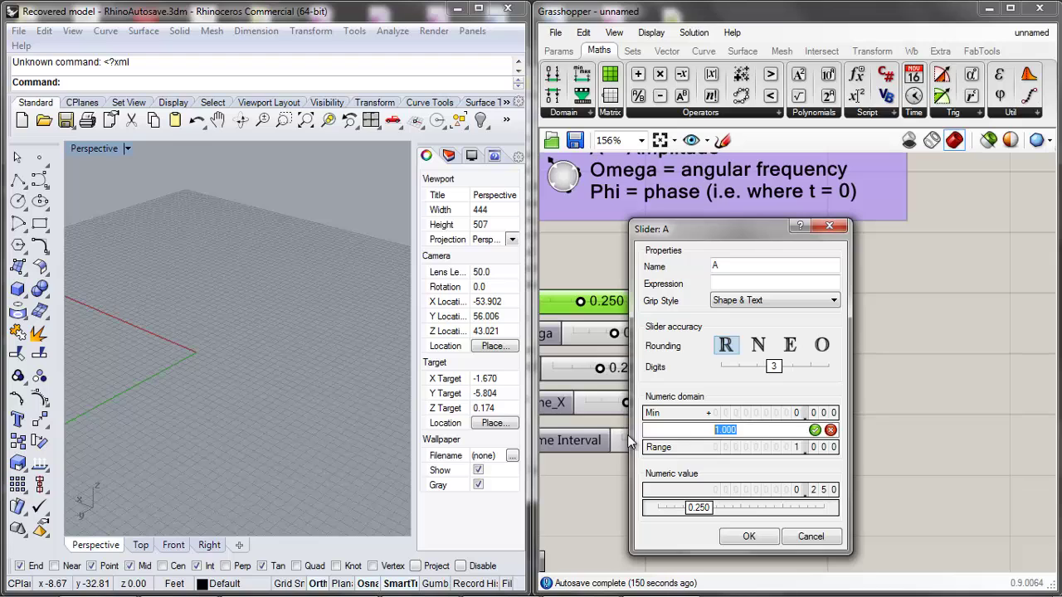
{"action": "type", "text": "10"}
{"action": "left_click", "coordinate": [749, 537]}
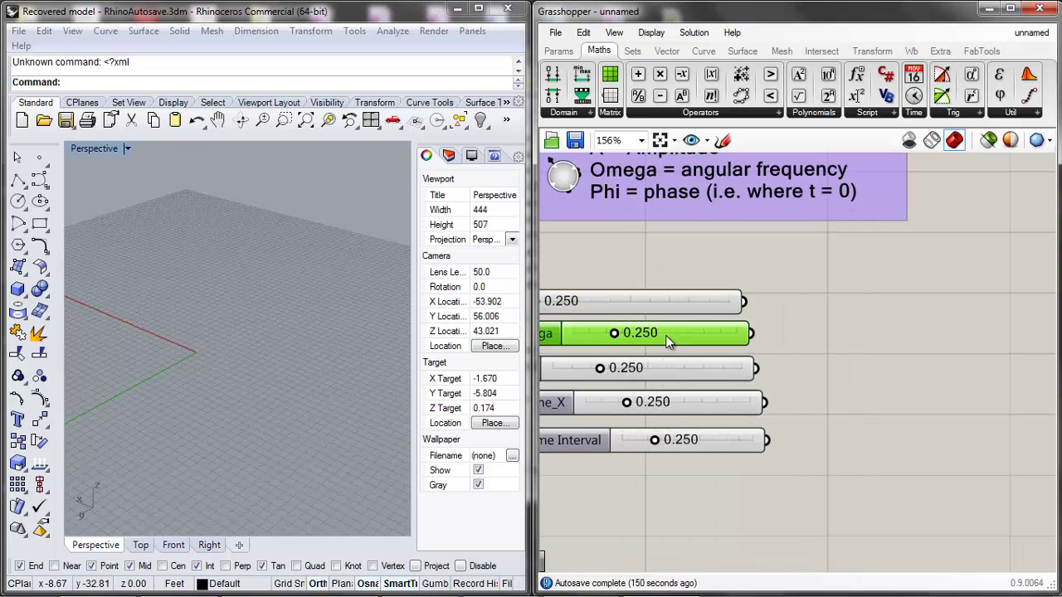
Set the upper limit of the Omega slider to 10.
{"action": "right_click", "coordinate": [668, 343]}
{"action": "left_click", "coordinate": [724, 415]}
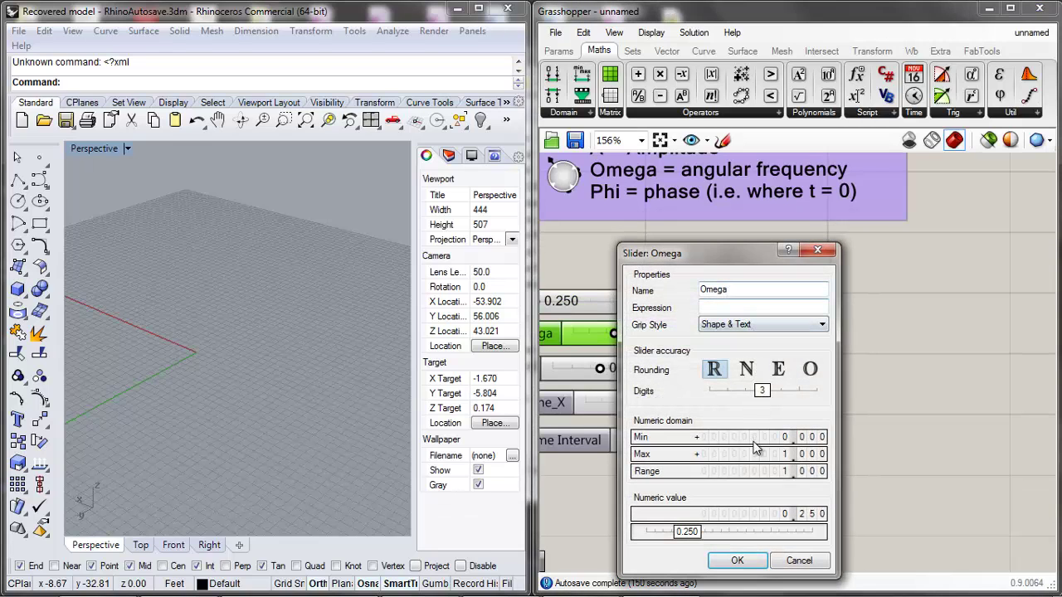
{"action": "double_click", "coordinate": [754, 454]}
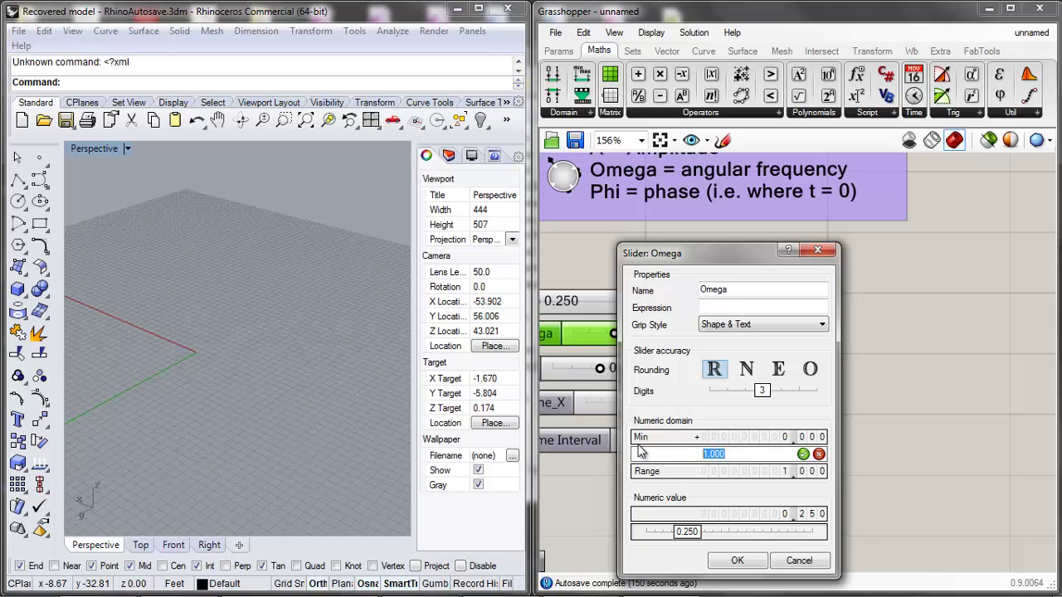
{"action": "type", "text": "10"}
{"action": "left_click", "coordinate": [737, 560]}
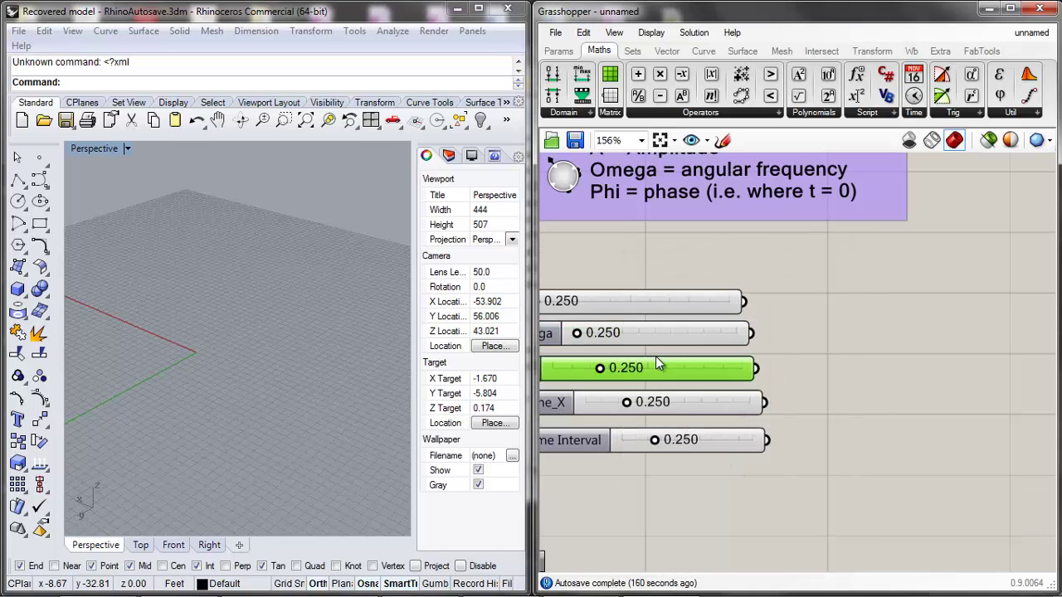
Set the upper limit of the Phi slider to 10.
{"action": "right_click", "coordinate": [657, 363]}
{"action": "left_click", "coordinate": [704, 434]}
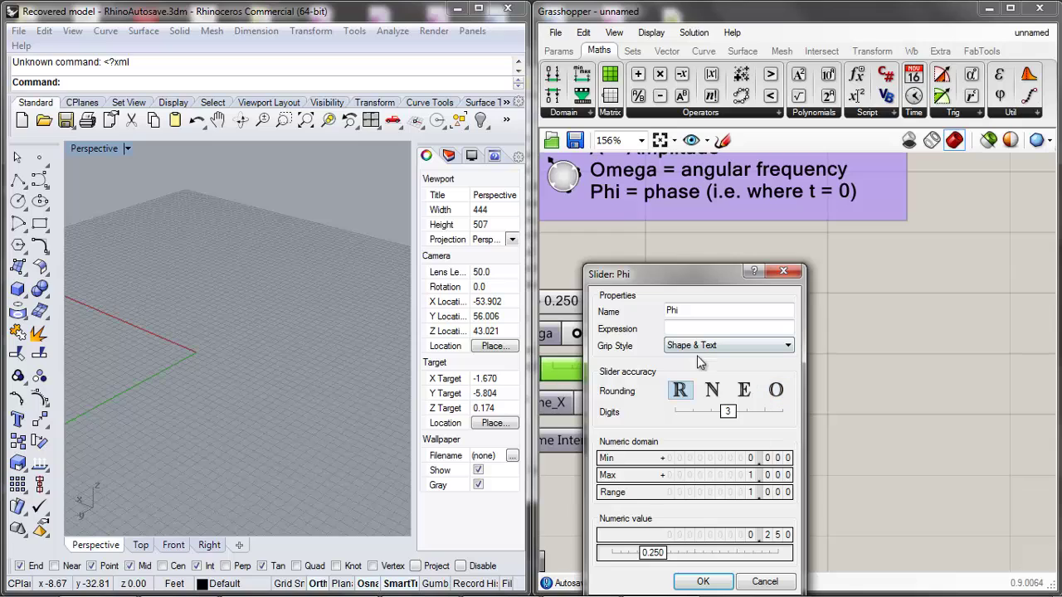
{"action": "double_click", "coordinate": [709, 476]}
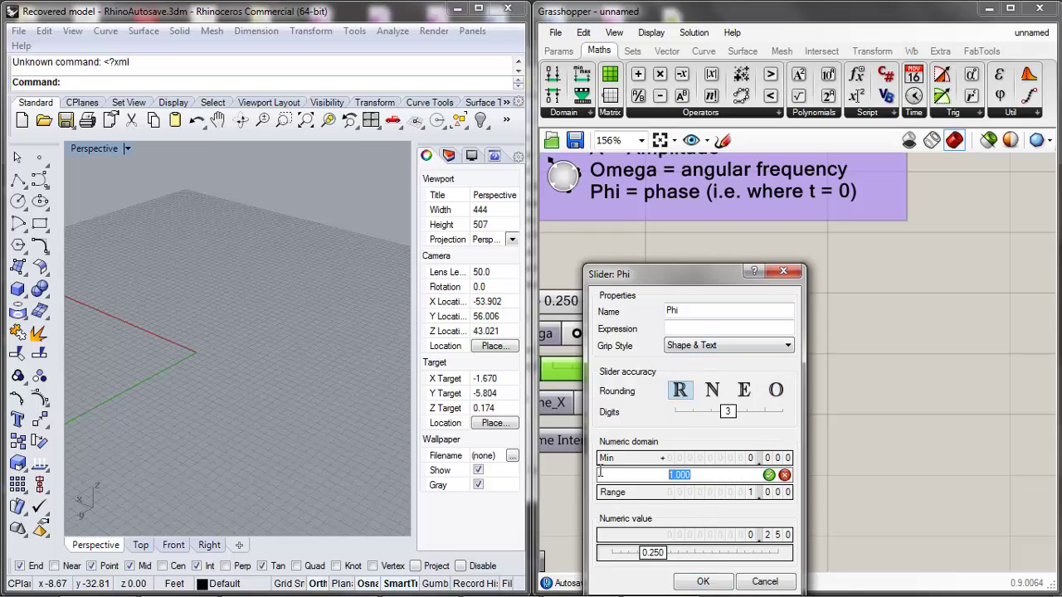
{"action": "type", "text": "10"}
{"action": "left_click", "coordinate": [714, 581]}
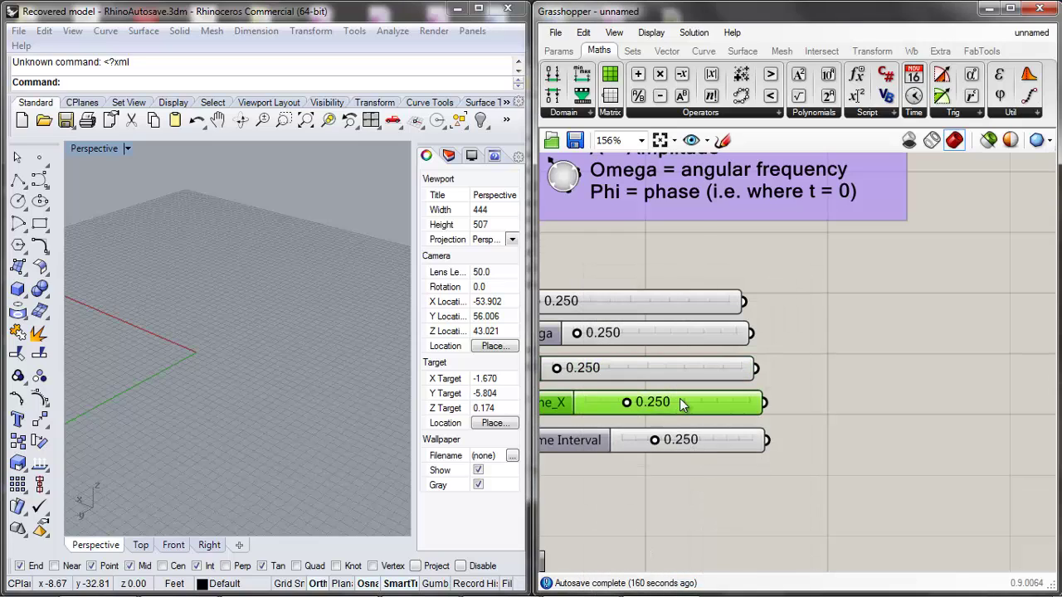
Set the upper limit of the TIme_X slider to 12.
{"action": "right_click", "coordinate": [680, 405]}
{"action": "left_click", "coordinate": [725, 477]}
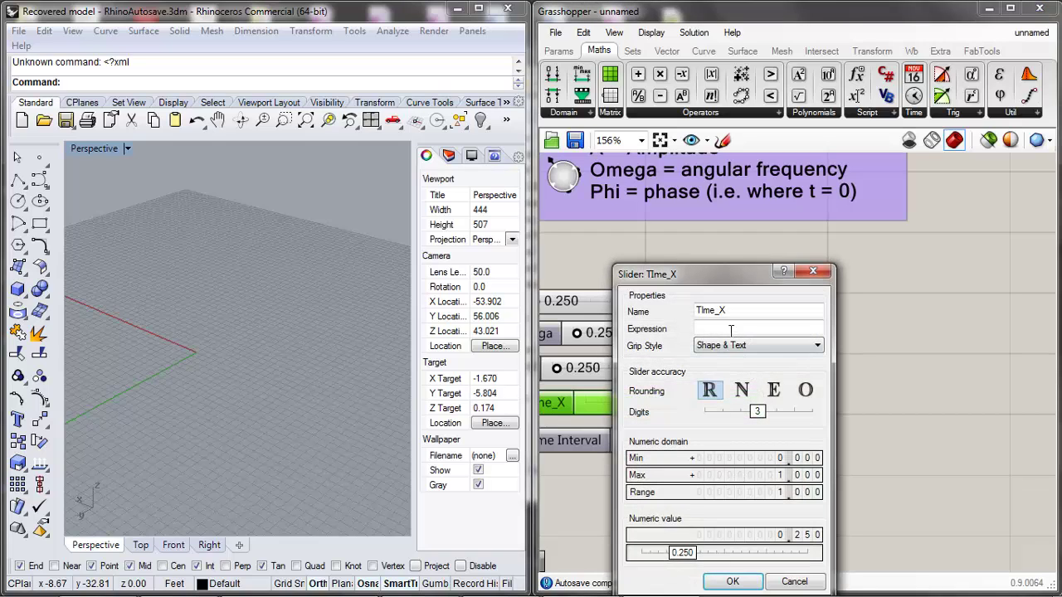
{"action": "double_click", "coordinate": [728, 474]}
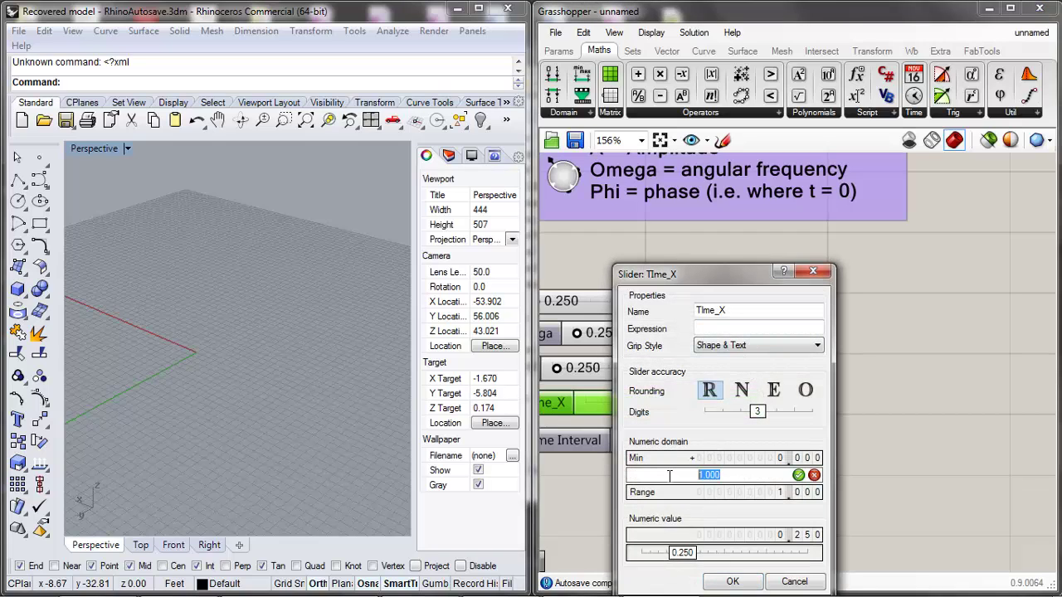
{"action": "type", "text": "10"}
{"action": "left_click", "coordinate": [743, 583]}
Set the upper limit of the Time Interval slider to 12.
{"action": "right_click", "coordinate": [683, 440]}
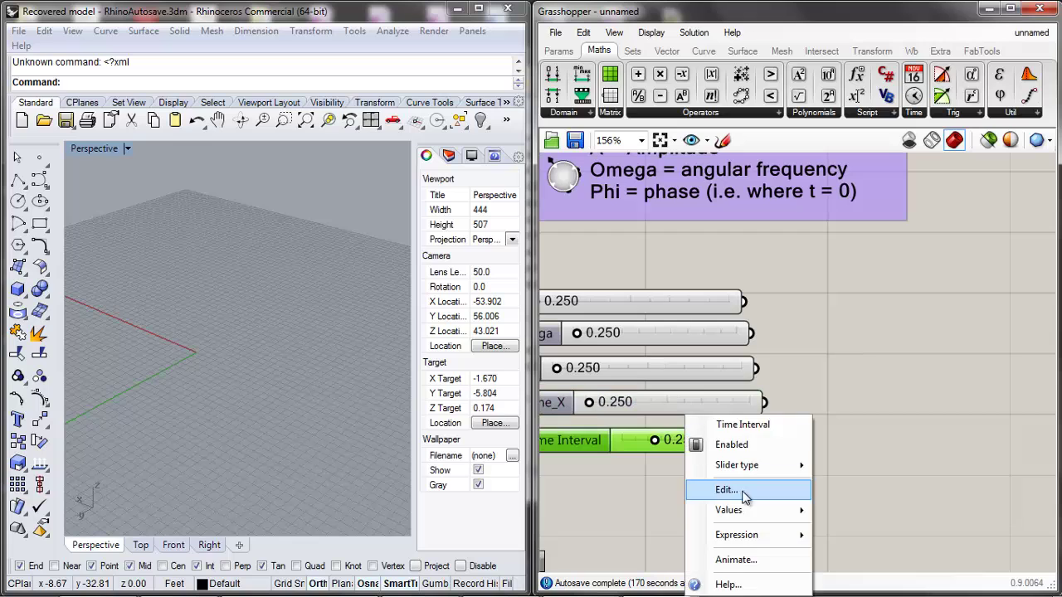
{"action": "left_click", "coordinate": [743, 493]}
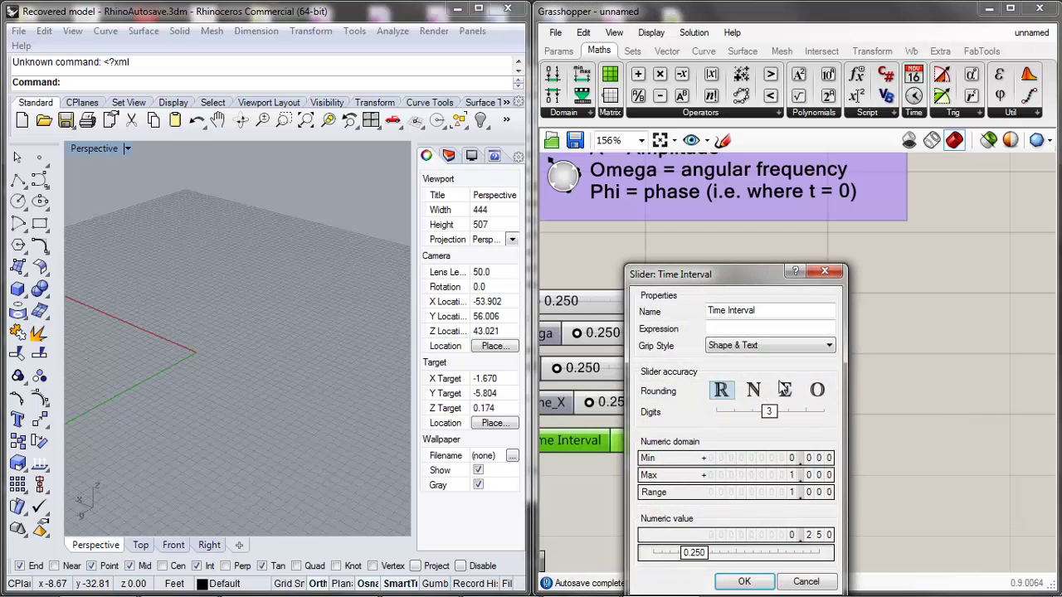
{"action": "double_click", "coordinate": [729, 477]}
{"action": "type", "text": "12"}
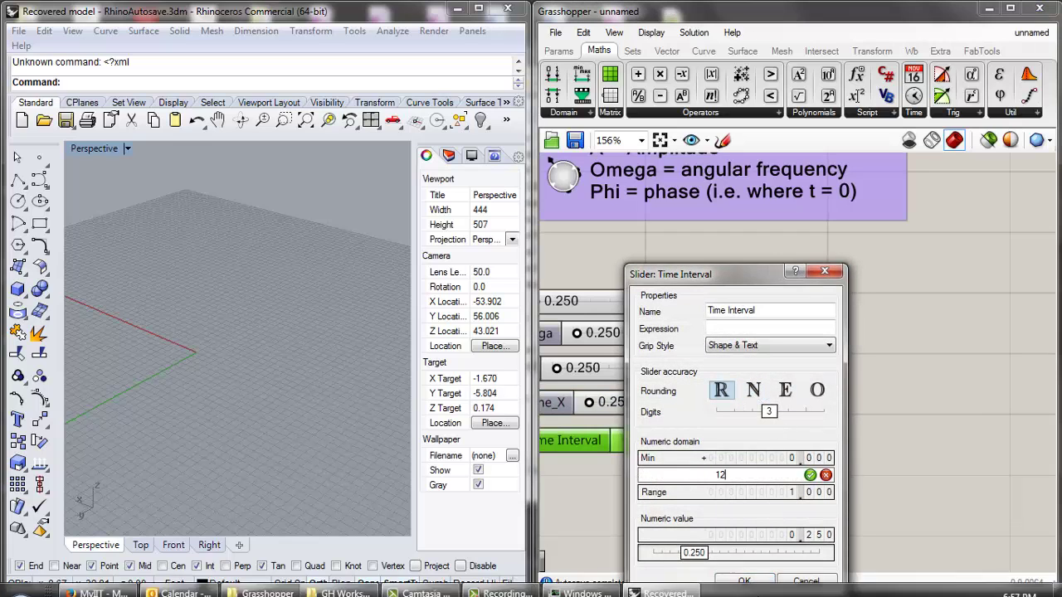
{"action": "left_click", "coordinate": [745, 582]}
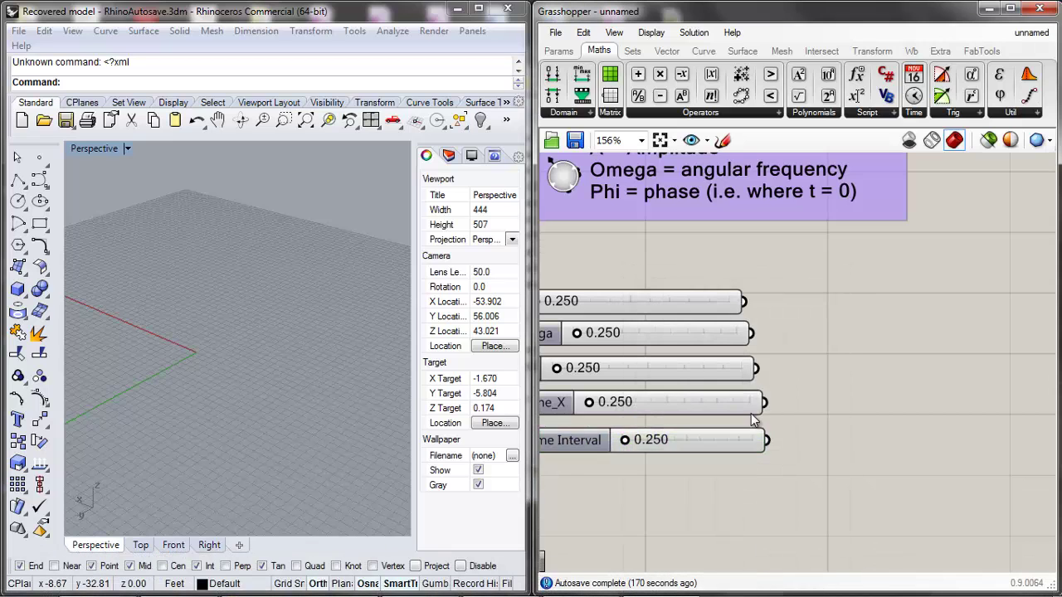
Move the TIme_X slider closer to the Time Interval slider, leaving a gap below the Phi slider.
{"action": "left_click_drag", "start_coordinate": [780, 483], "coordinate": [751, 423]}
{"action": "scroll", "coordinate": [820, 441], "scroll_direction": "down", "scroll_amount": 3}
{"action": "left_click", "coordinate": [809, 431]}
{"action": "scroll", "coordinate": [802, 425], "scroll_direction": "up", "scroll_amount": 2}
{"action": "left_click", "coordinate": [751, 416]}
{"action": "left_click", "coordinate": [870, 382]}
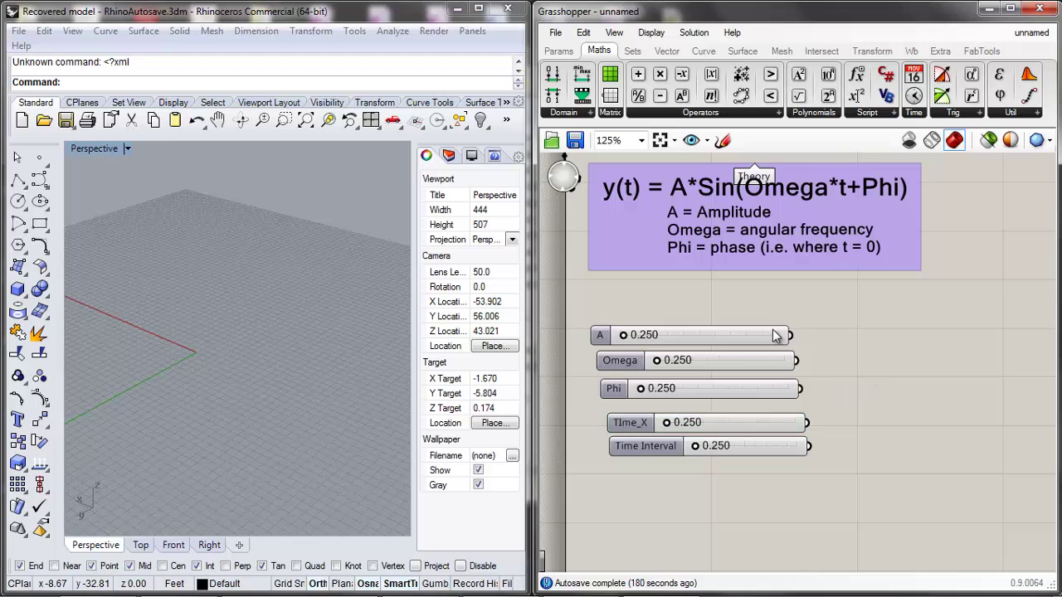
Examine the sine formula note and the wiring from the time sliders to Pi and Range in the Grasshopper Tutorial 03_01 definition.
{"action": "scroll", "coordinate": [830, 274], "scroll_direction": "down", "scroll_amount": 2}
{"action": "scroll", "coordinate": [957, 199], "scroll_direction": "up", "scroll_amount": 2}
{"action": "scroll", "coordinate": [688, 229], "scroll_direction": "down", "scroll_amount": 3}
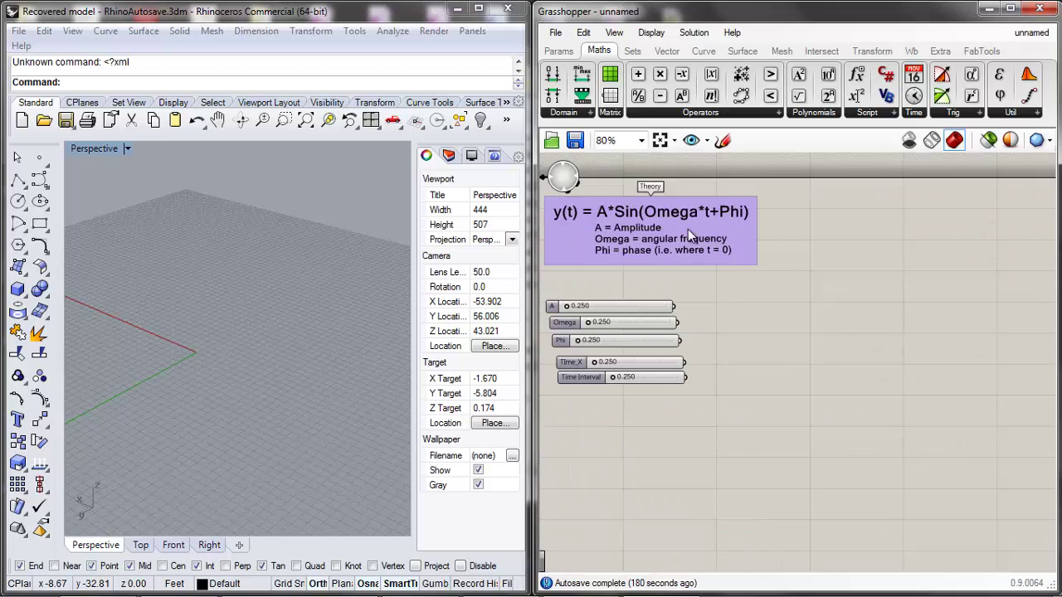
{"action": "scroll", "coordinate": [606, 182], "scroll_direction": "up", "scroll_amount": 3}
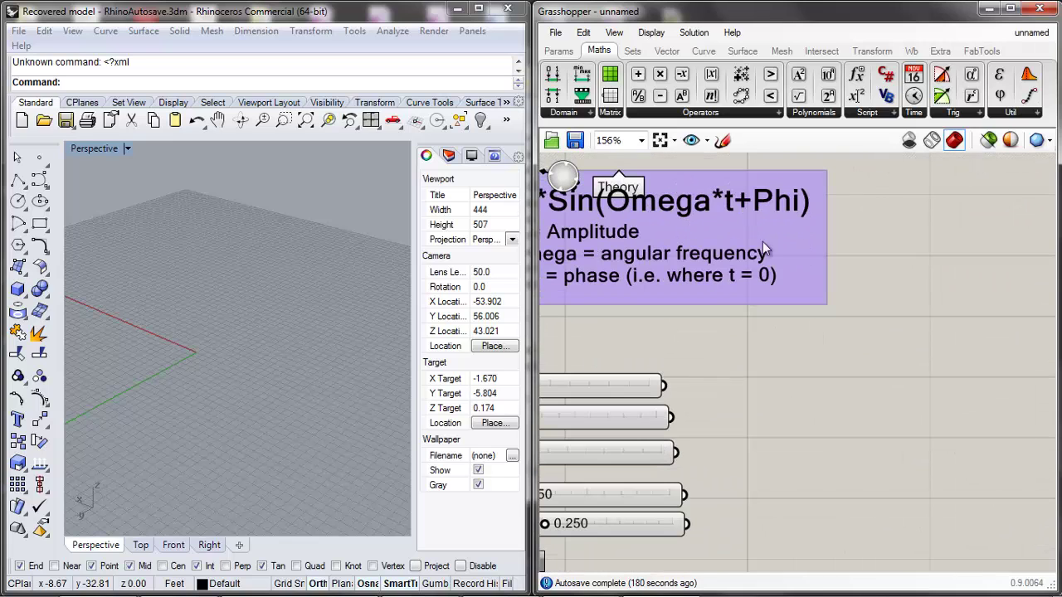
{"action": "scroll", "coordinate": [727, 248], "scroll_direction": "down", "scroll_amount": 3}
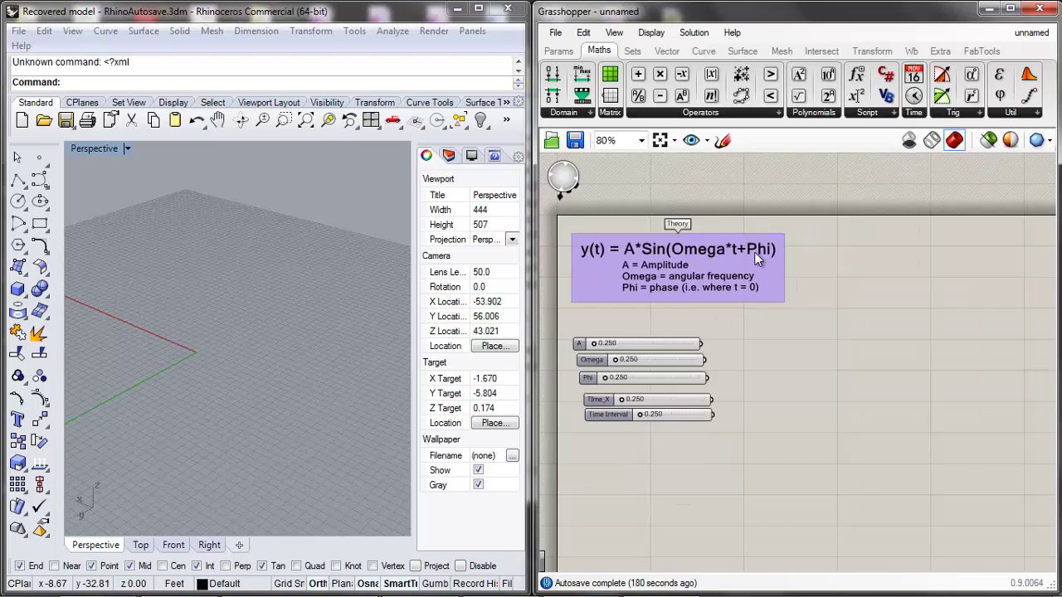
{"action": "scroll", "coordinate": [664, 249], "scroll_direction": "up", "scroll_amount": 3}
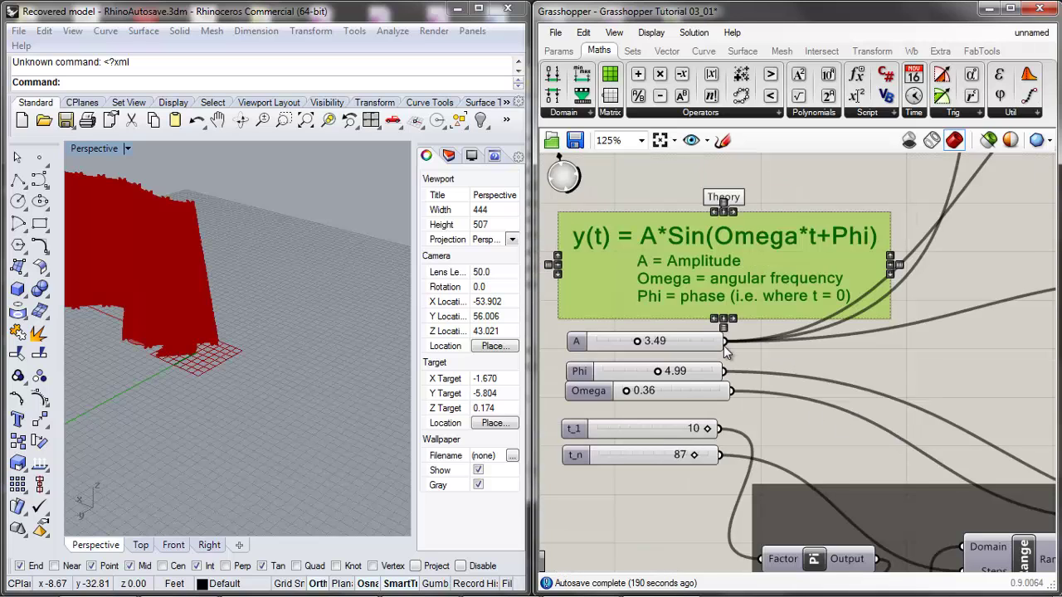
{"action": "scroll", "coordinate": [724, 326], "scroll_direction": "down", "scroll_amount": 5}
{"action": "scroll", "coordinate": [770, 444], "scroll_direction": "up", "scroll_amount": 4}
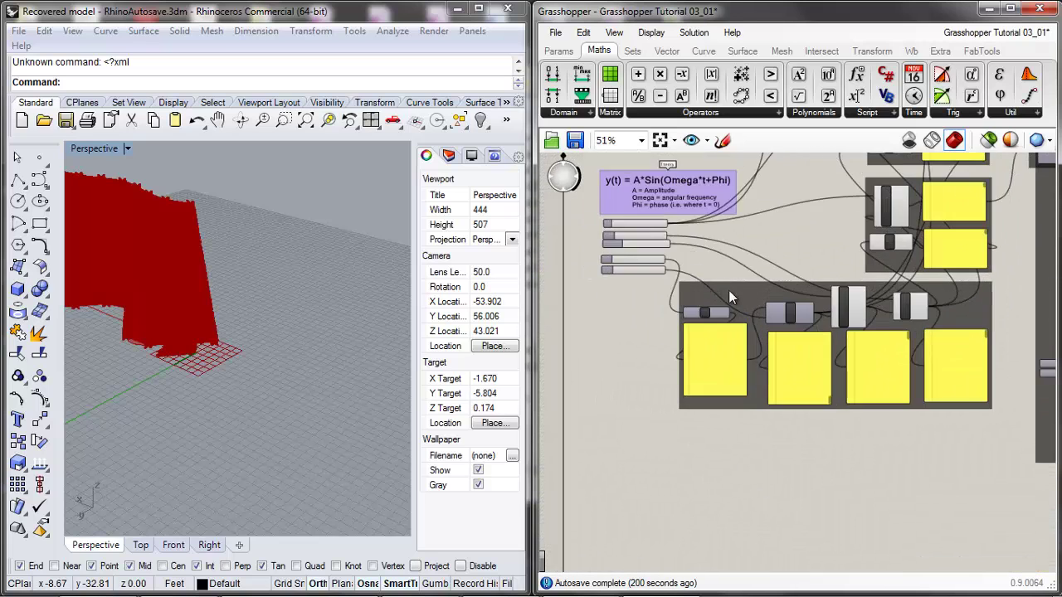
{"action": "left_click_drag", "start_coordinate": [707, 319], "coordinate": [694, 353]}
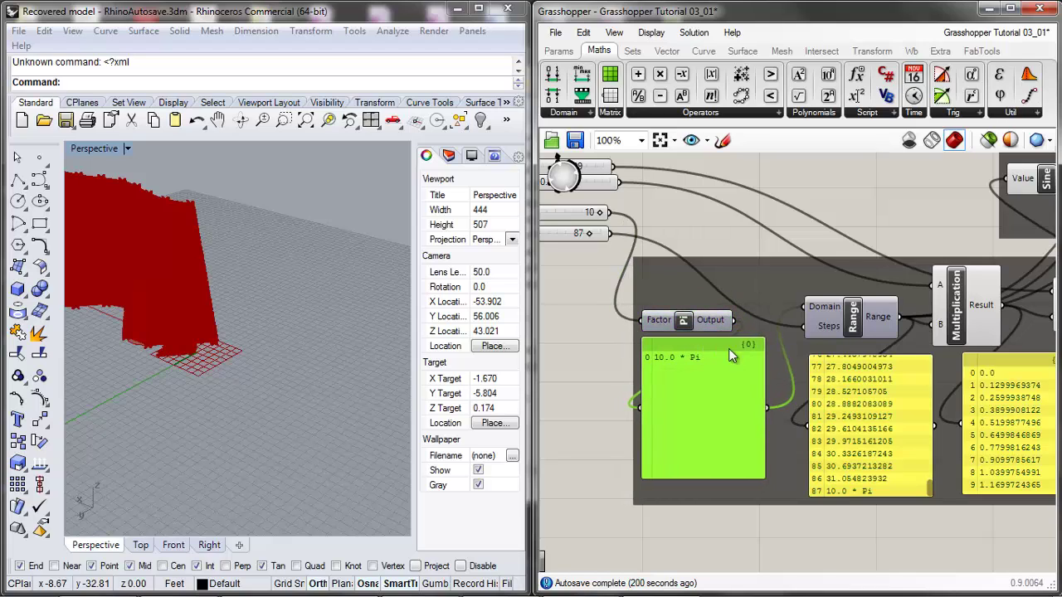
{"action": "left_click", "coordinate": [781, 236]}
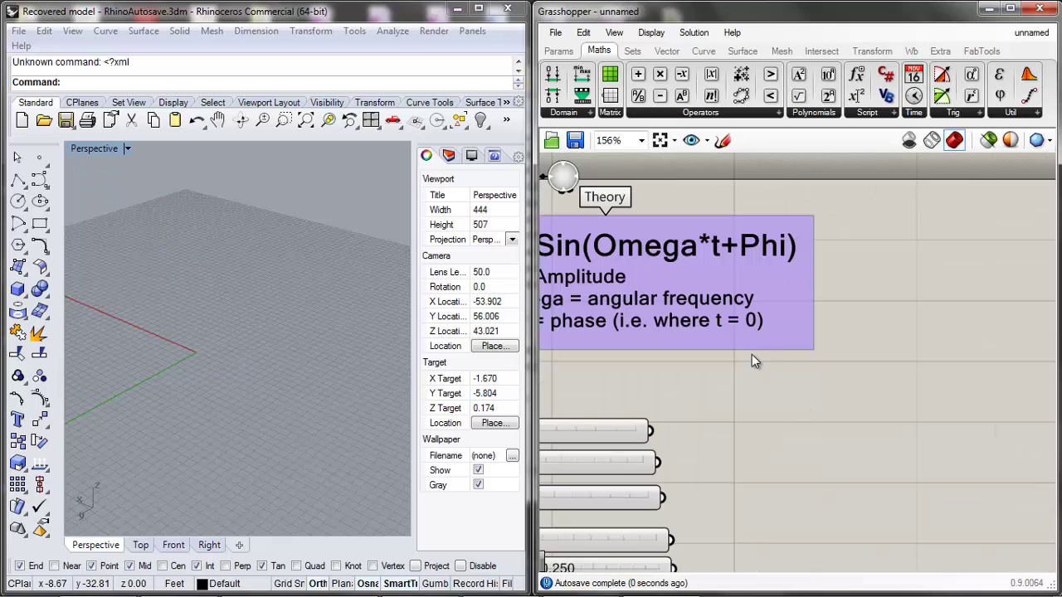
Add a Pi component to the new definition, level with the TIme_X slider.
{"action": "scroll", "coordinate": [747, 415], "scroll_direction": "down", "scroll_amount": 3}
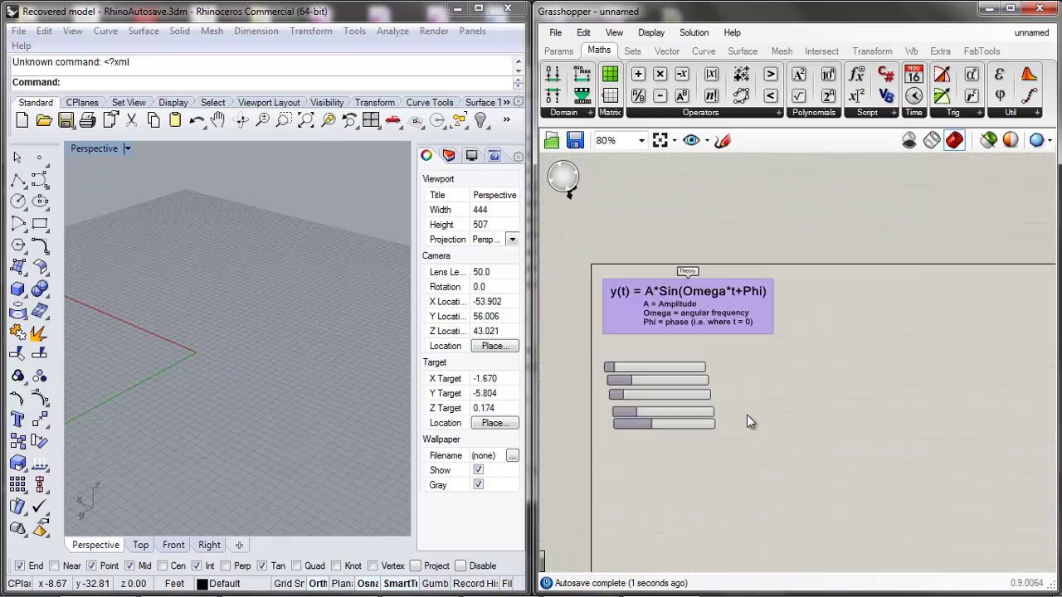
{"action": "scroll", "coordinate": [757, 415], "scroll_direction": "up", "scroll_amount": 2}
{"action": "double_click", "coordinate": [758, 415]}
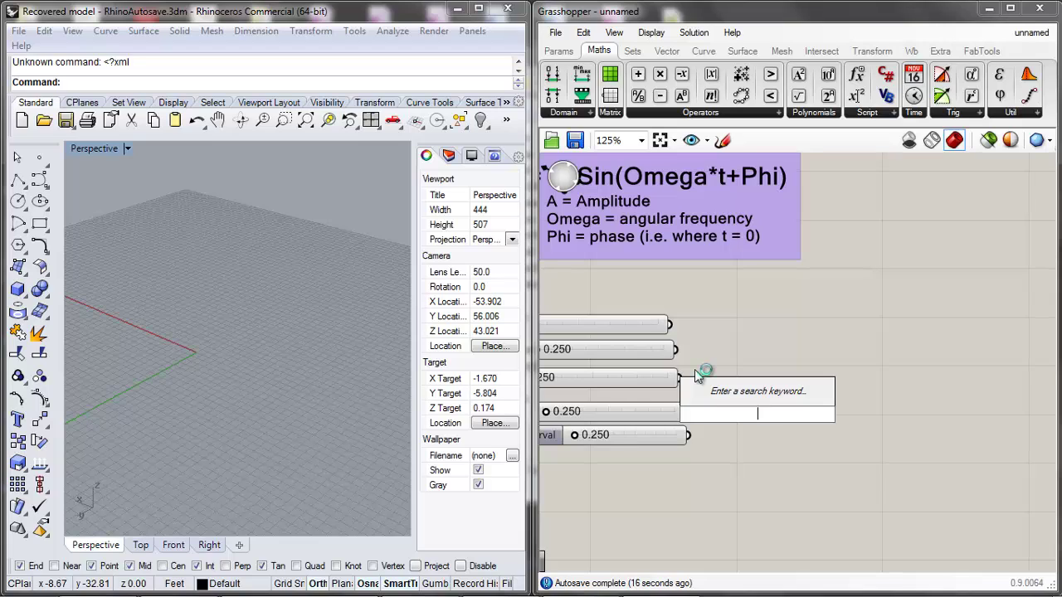
{"action": "scroll", "coordinate": [727, 402], "scroll_direction": "down", "scroll_amount": 4}
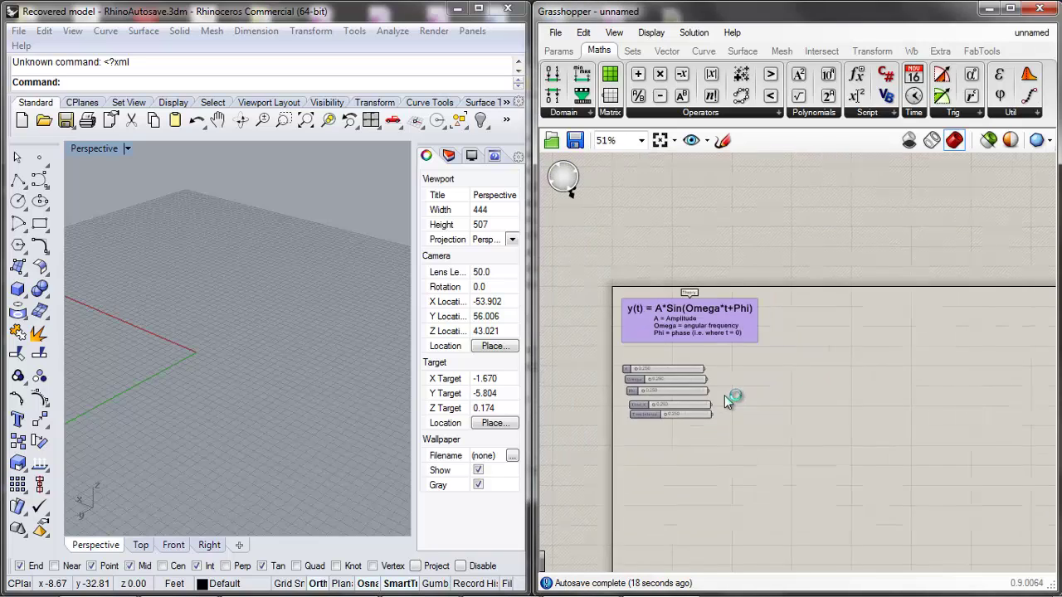
{"action": "scroll", "coordinate": [727, 402], "scroll_direction": "up", "scroll_amount": 4}
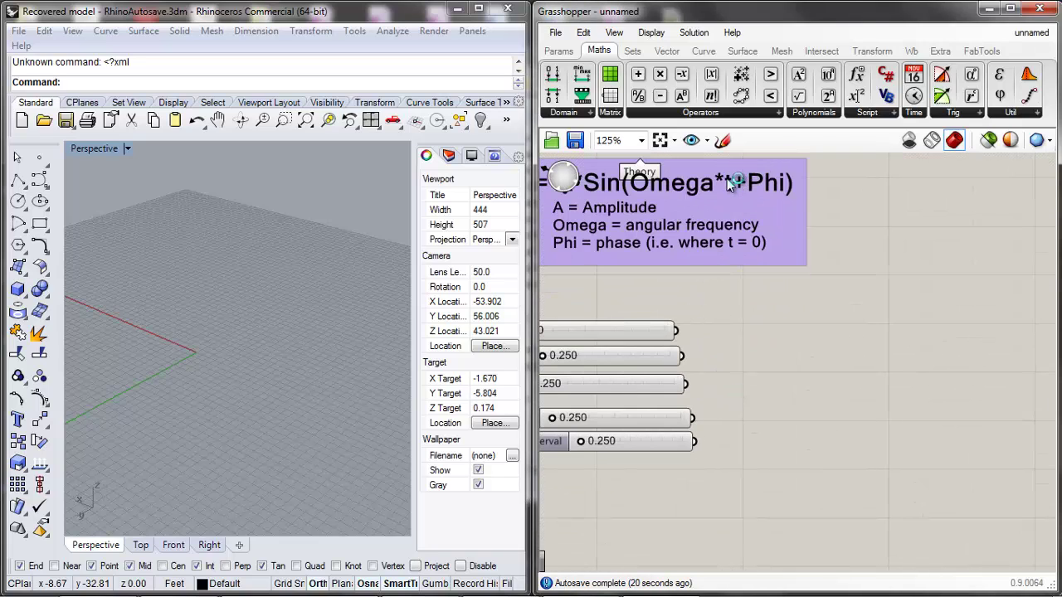
{"action": "double_click", "coordinate": [804, 440]}
{"action": "type", "text": "pi"}
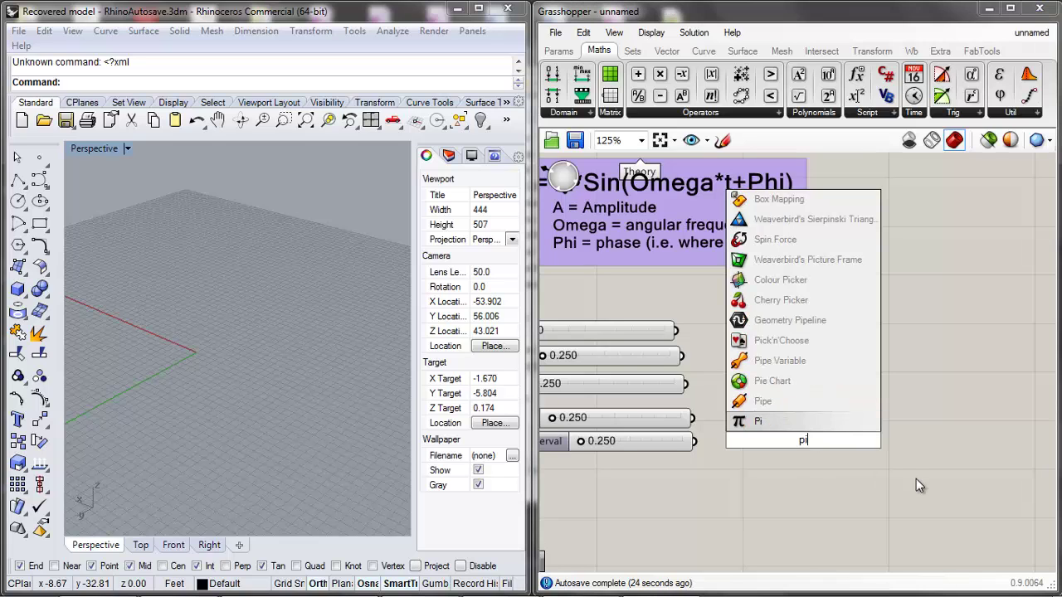
{"action": "left_click", "coordinate": [803, 419]}
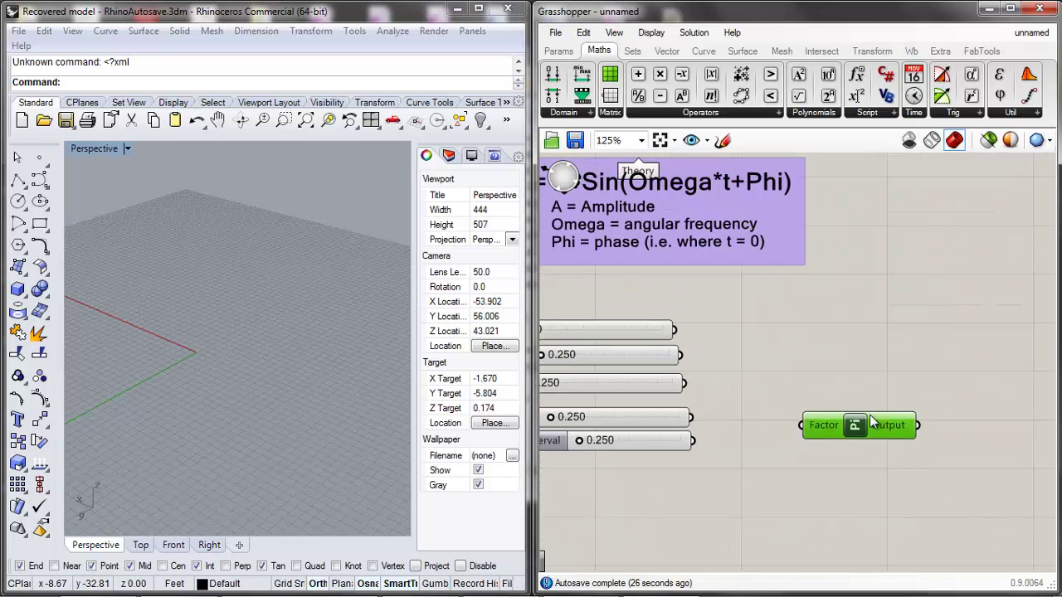
{"action": "left_click_drag", "start_coordinate": [871, 422], "coordinate": [887, 414]}
Set the TIme_X slider to about 10 and switch its rounding to whole numbers.
{"action": "left_click", "coordinate": [591, 423]}
{"action": "left_click_drag", "start_coordinate": [553, 419], "coordinate": [624, 422]}
{"action": "right_click", "coordinate": [623, 418]}
{"action": "left_click", "coordinate": [649, 490]}
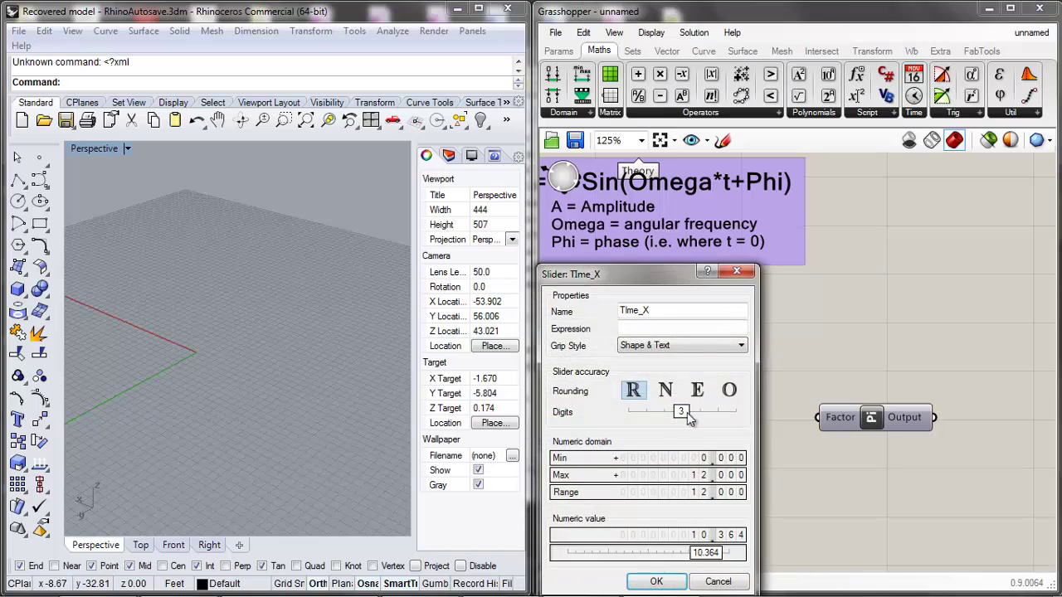
{"action": "left_click", "coordinate": [665, 390]}
{"action": "left_click", "coordinate": [656, 582]}
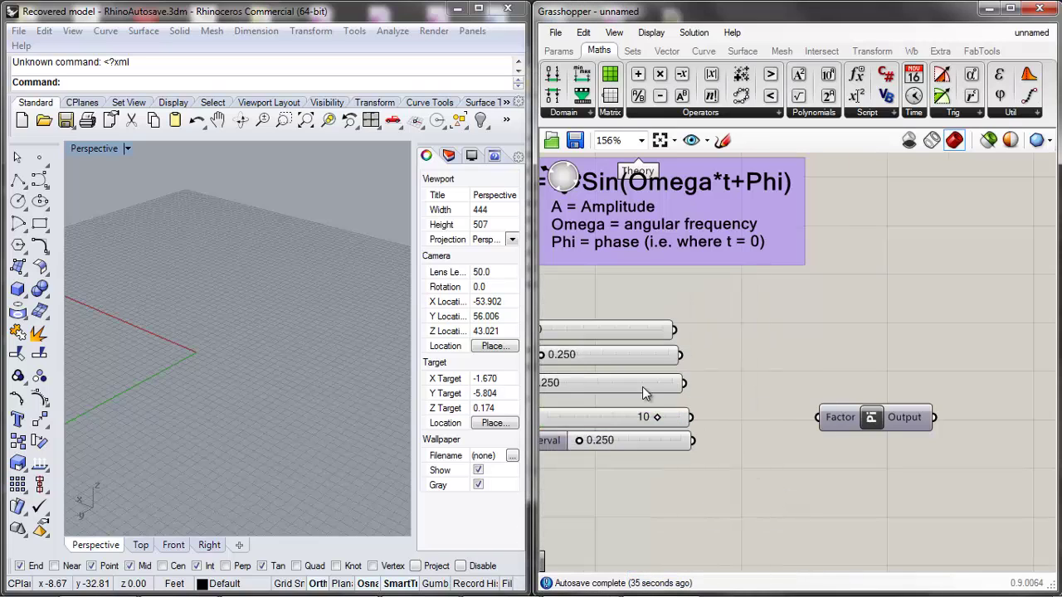
Connect the TIme_X slider to the Pi component's Factor input and place Pi closer to the slider.
{"action": "scroll", "coordinate": [656, 406], "scroll_direction": "up", "scroll_amount": 3}
{"action": "left_click_drag", "start_coordinate": [667, 433], "coordinate": [832, 440]}
{"action": "left_click", "coordinate": [658, 426]}
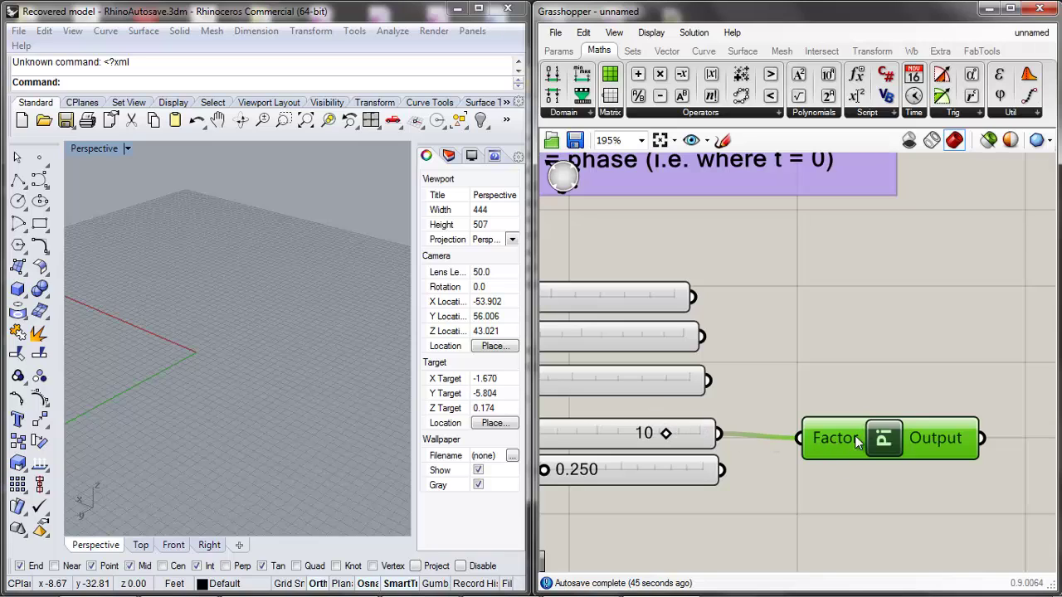
Add a Range component beyond the output side of the Pi component.
{"action": "scroll", "coordinate": [712, 375], "scroll_direction": "down", "scroll_amount": 4}
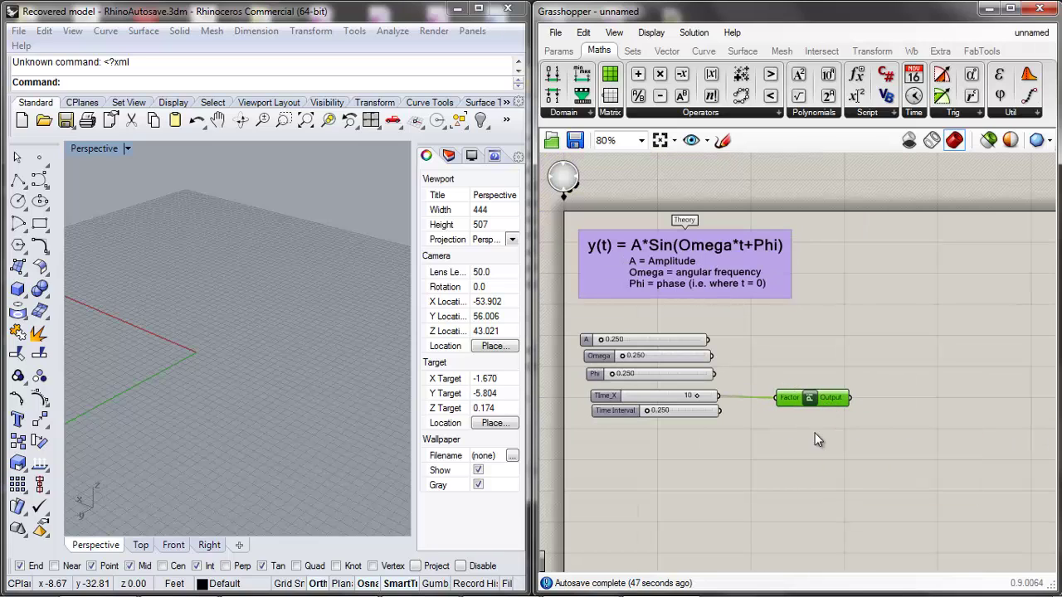
{"action": "scroll", "coordinate": [815, 433], "scroll_direction": "down", "scroll_amount": 1}
{"action": "scroll", "coordinate": [727, 314], "scroll_direction": "up", "scroll_amount": 3}
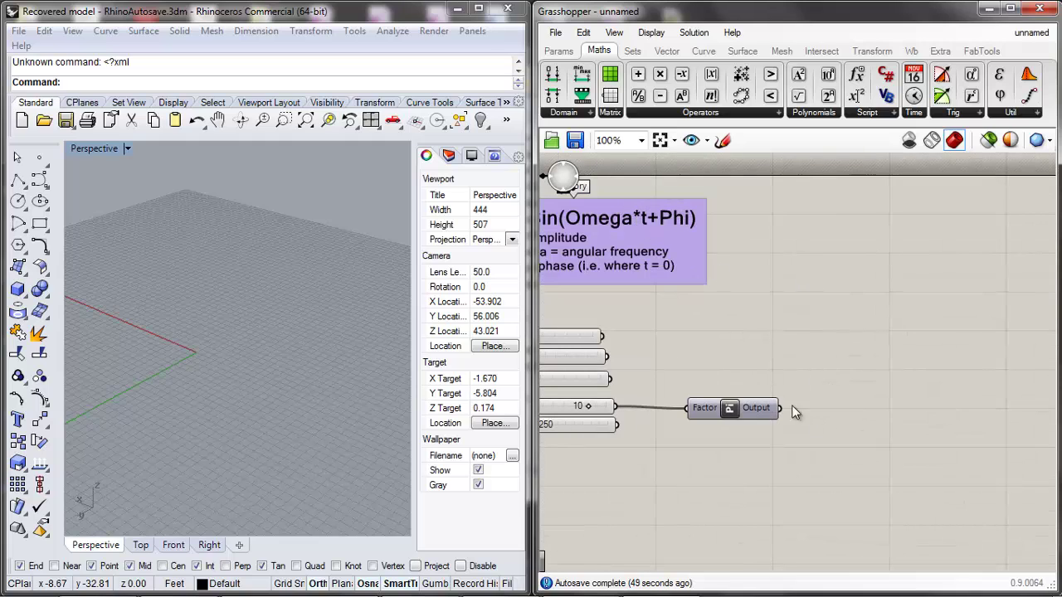
{"action": "double_click", "coordinate": [910, 429]}
{"action": "type", "text": "ra"}
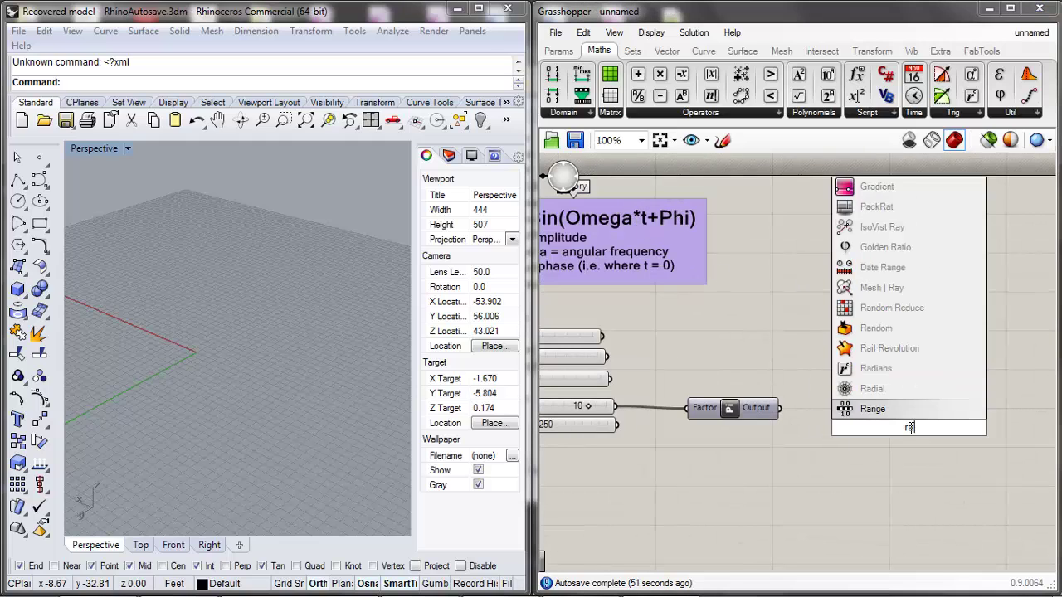
{"action": "type", "text": "nge"}
{"action": "left_click", "coordinate": [861, 410]}
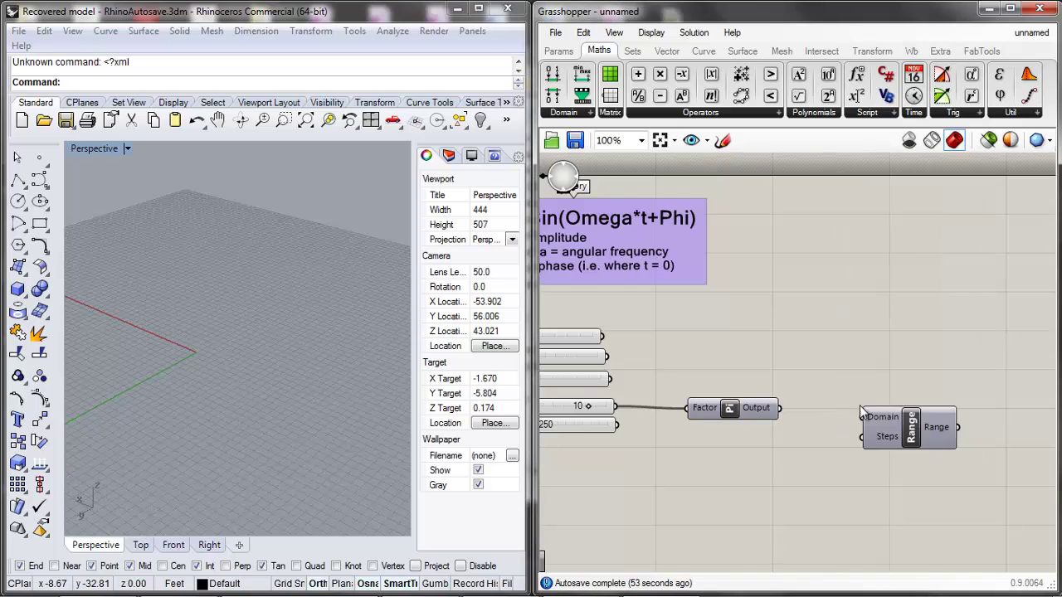
{"action": "scroll", "coordinate": [891, 414], "scroll_direction": "up", "scroll_amount": 1}
{"action": "left_click", "coordinate": [862, 400]}
{"action": "left_click", "coordinate": [817, 356]}
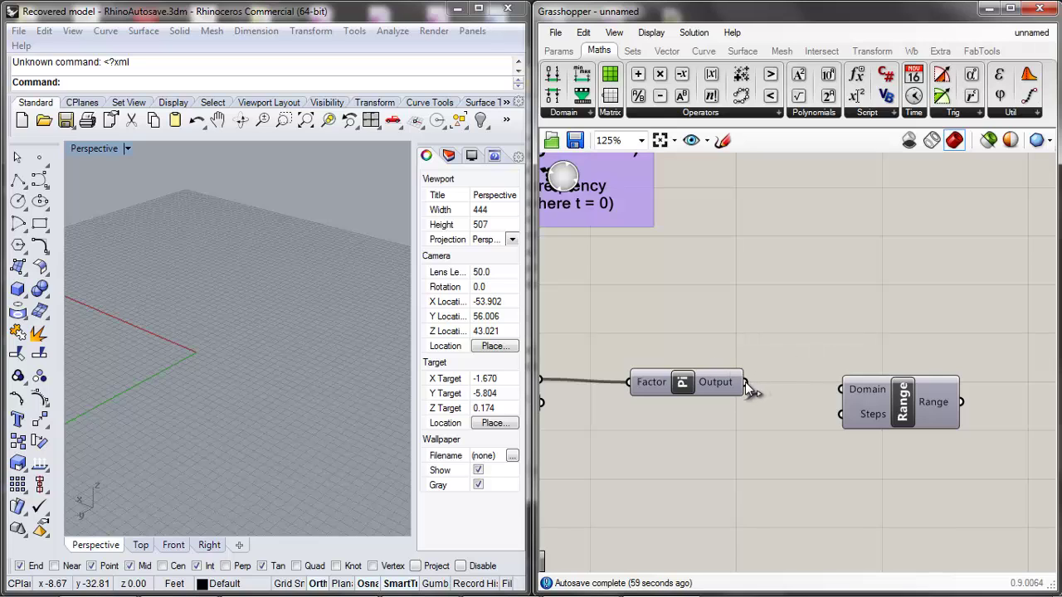
Move Pi slightly away from Range and connect its Output to the Range component's Domain input.
{"action": "left_click_drag", "start_coordinate": [745, 381], "coordinate": [782, 323]}
{"action": "right_click_drag", "start_coordinate": [782, 323], "coordinate": [779, 279]}
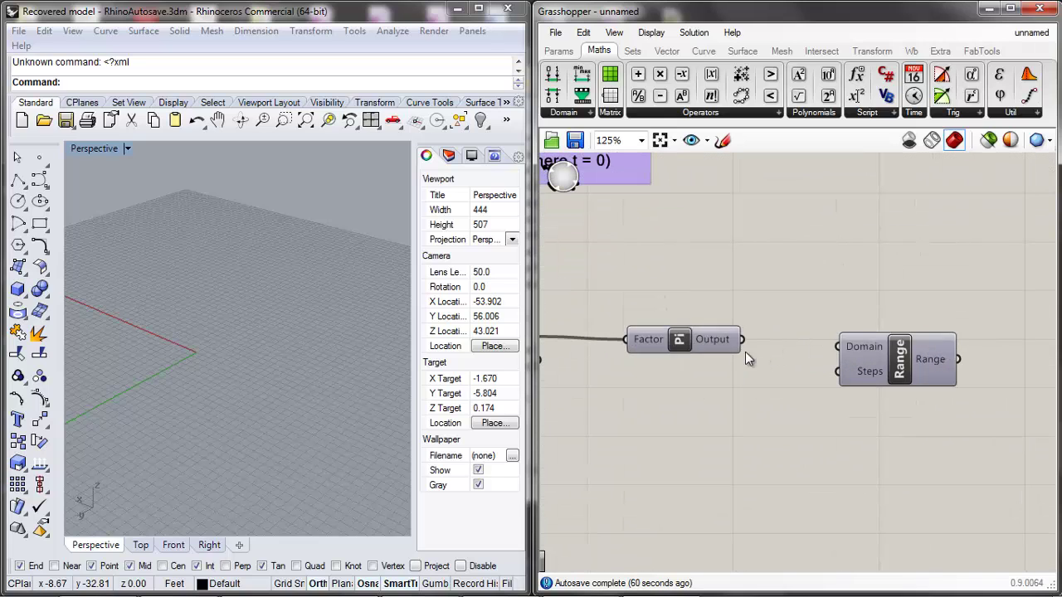
{"action": "left_click_drag", "start_coordinate": [714, 349], "coordinate": [669, 349]}
{"action": "scroll", "coordinate": [668, 347], "scroll_direction": "up", "scroll_amount": 1}
{"action": "left_click_drag", "start_coordinate": [782, 340], "coordinate": [881, 350]}
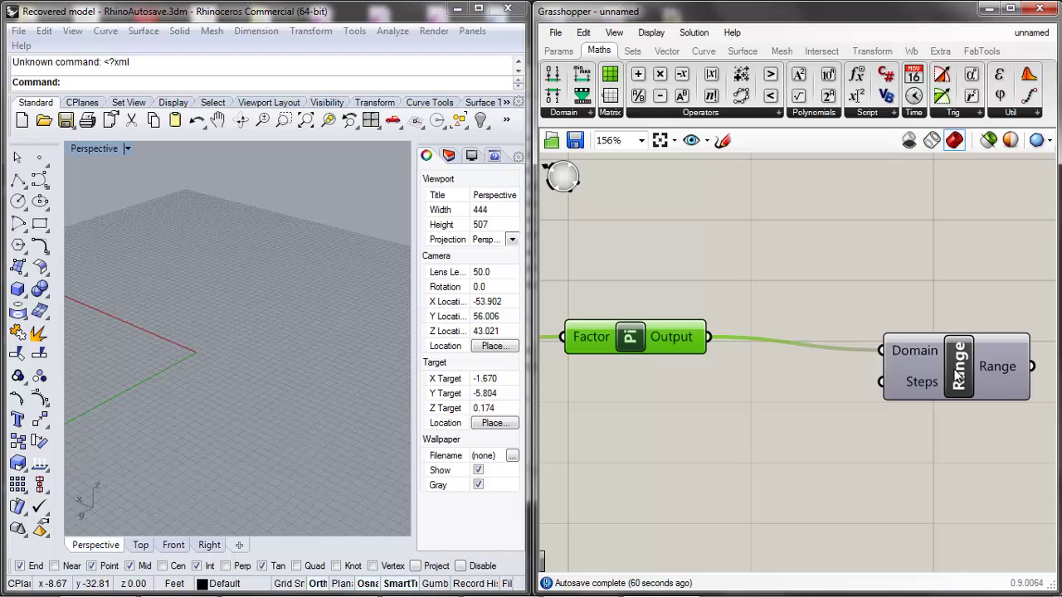
{"action": "left_click", "coordinate": [800, 409]}
Add a Panel beyond the Range component and connect the Range output to it.
{"action": "scroll", "coordinate": [802, 410], "scroll_direction": "down", "scroll_amount": 1}
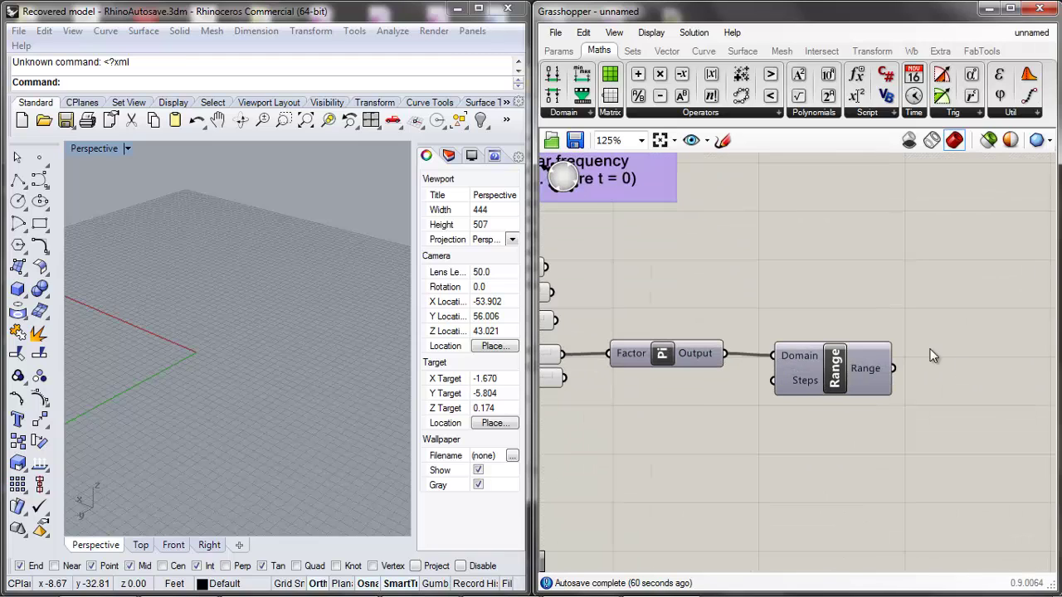
{"action": "type", "text": "E"}
{"action": "double_click", "coordinate": [981, 375]}
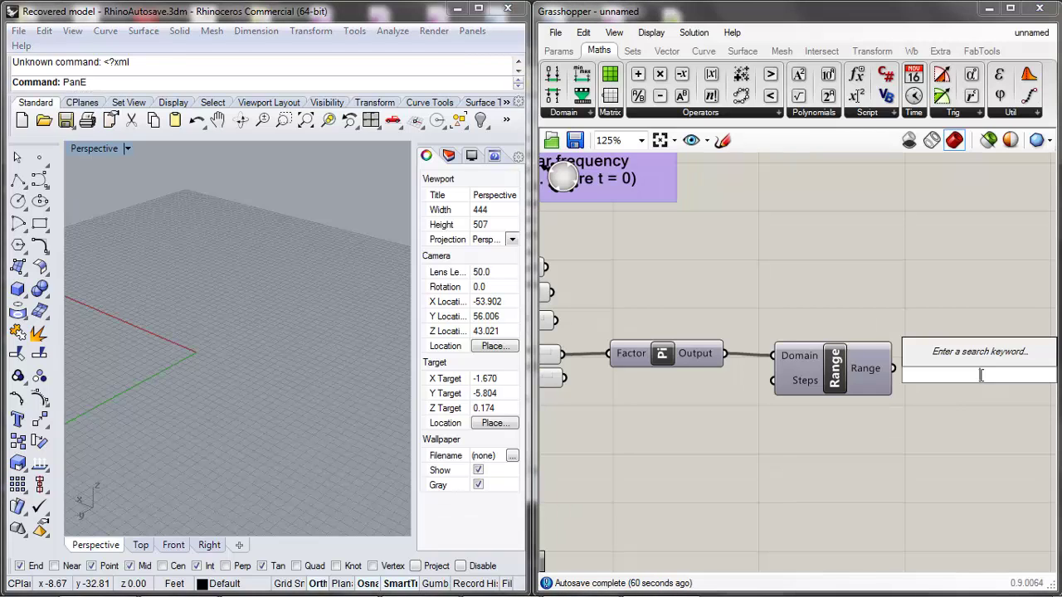
{"action": "type", "text": "panel"}
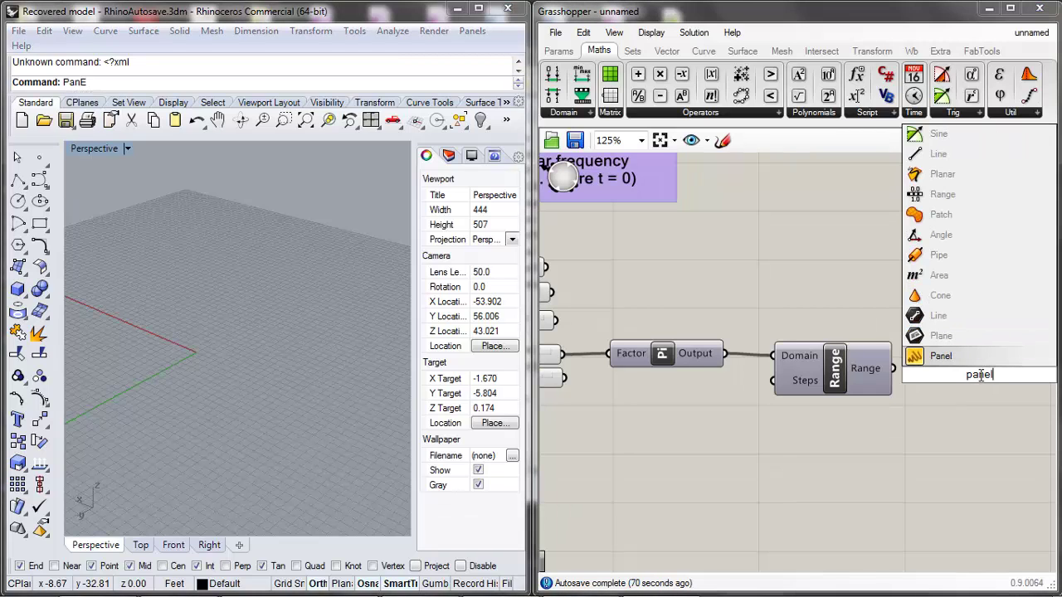
{"action": "left_click", "coordinate": [975, 357]}
{"action": "scroll", "coordinate": [913, 365], "scroll_direction": "down", "scroll_amount": 1}
{"action": "mouse_move", "coordinate": [906, 367]}
{"action": "left_mouse_down"}
{"action": "mouse_move", "coordinate": [917, 368]}
{"action": "mouse_move", "coordinate": [887, 358]}
{"action": "left_mouse_up"}
{"action": "scroll", "coordinate": [914, 370], "scroll_direction": "up", "scroll_amount": 3}
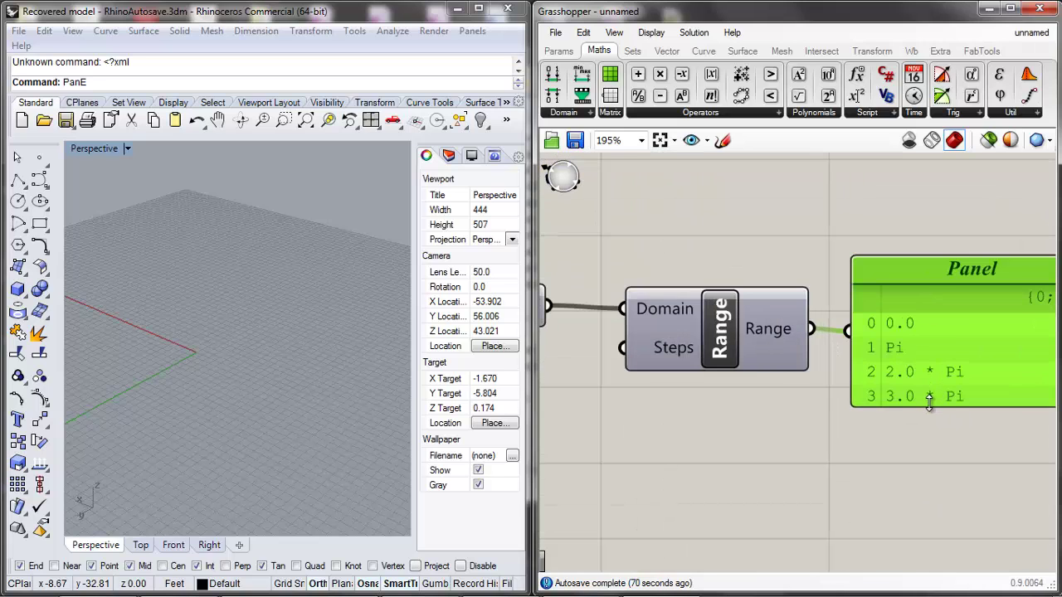
Enlarge the Panel downward until it has room for the whole list of range values.
{"action": "scroll", "coordinate": [930, 402], "scroll_direction": "down", "scroll_amount": 4}
{"action": "left_click_drag", "start_coordinate": [929, 387], "coordinate": [929, 497]}
{"action": "scroll", "coordinate": [917, 421], "scroll_direction": "up", "scroll_amount": 4}
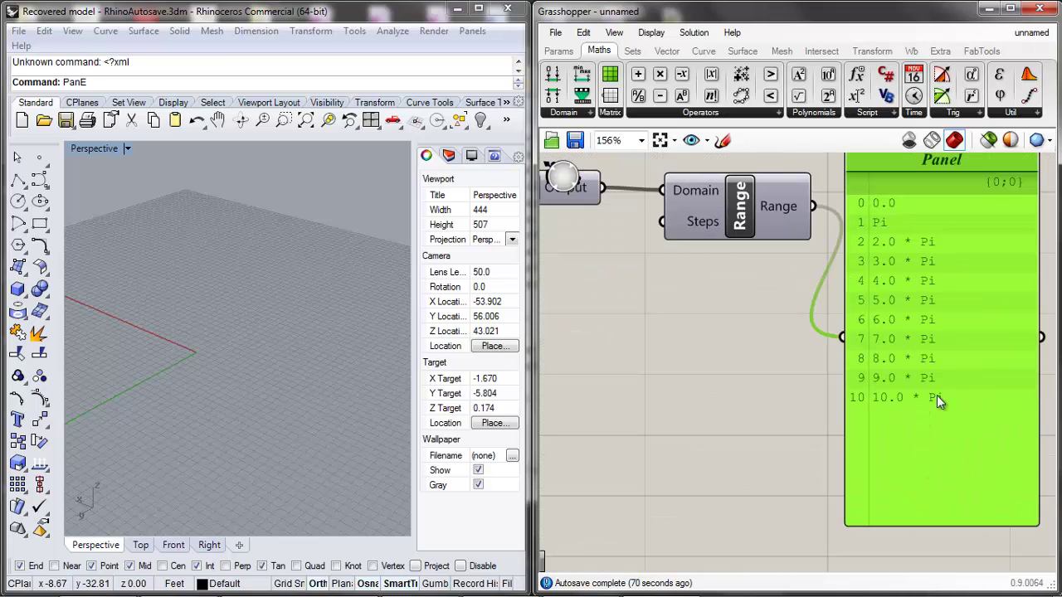
{"action": "scroll", "coordinate": [745, 292], "scroll_direction": "down", "scroll_amount": 3}
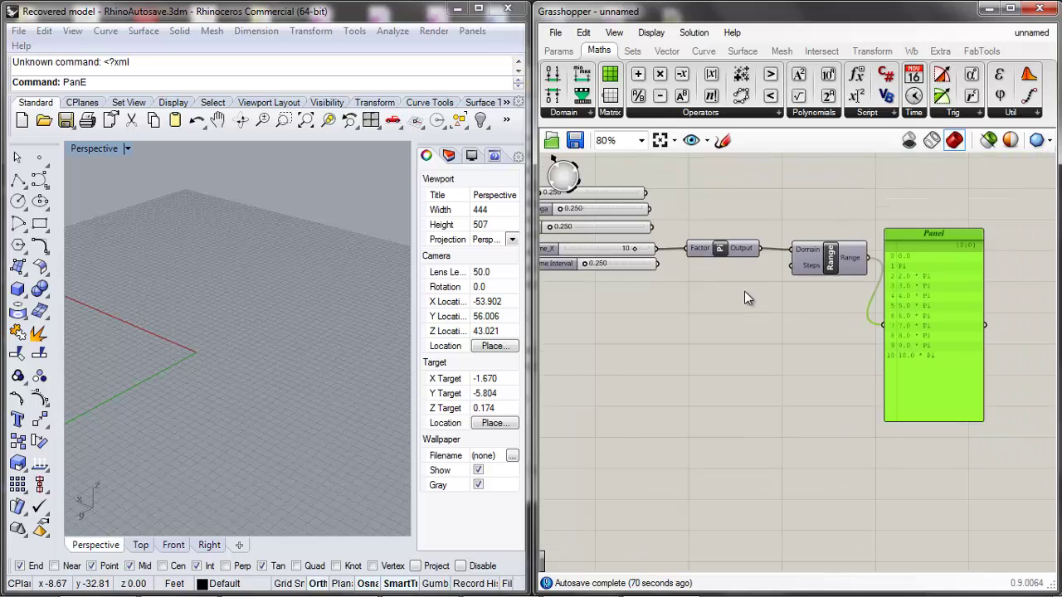
{"action": "scroll", "coordinate": [612, 255], "scroll_direction": "up", "scroll_amount": 2}
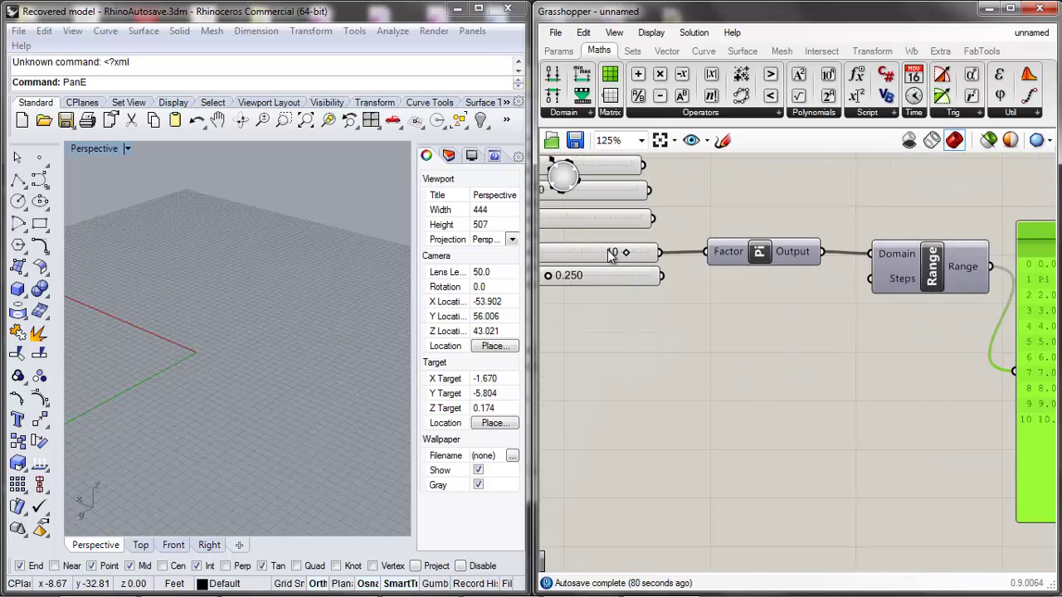
{"action": "scroll", "coordinate": [682, 325], "scroll_direction": "down", "scroll_amount": 1}
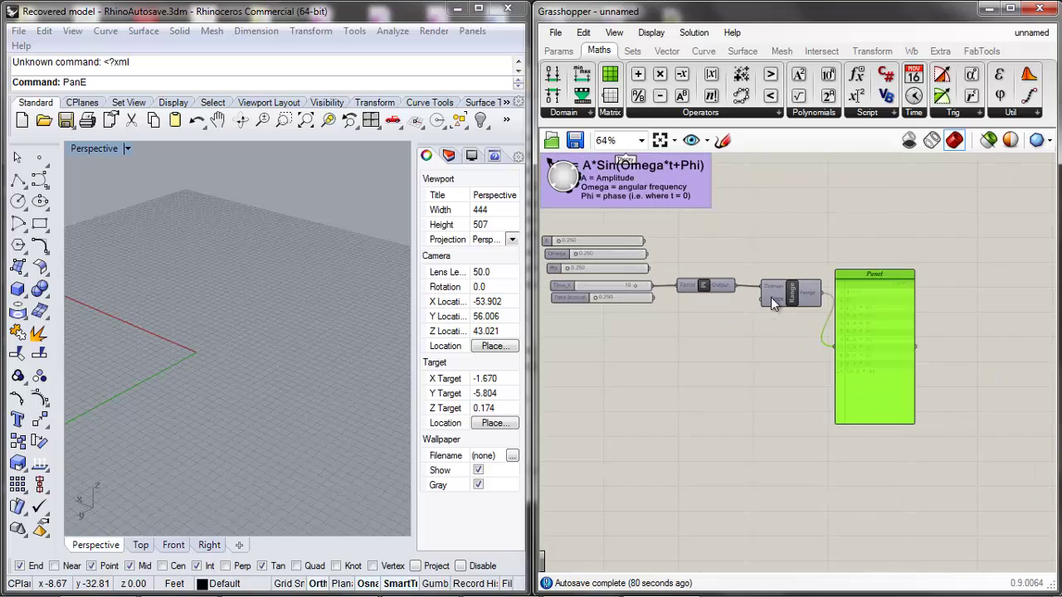
{"action": "double_click", "coordinate": [635, 391]}
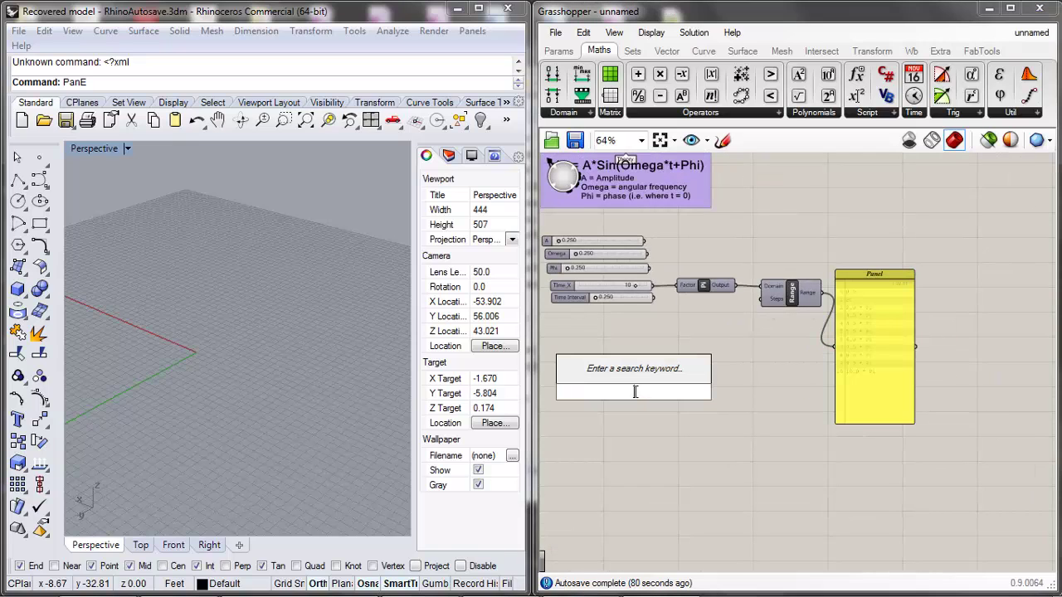
{"action": "type", "text": "domain"}
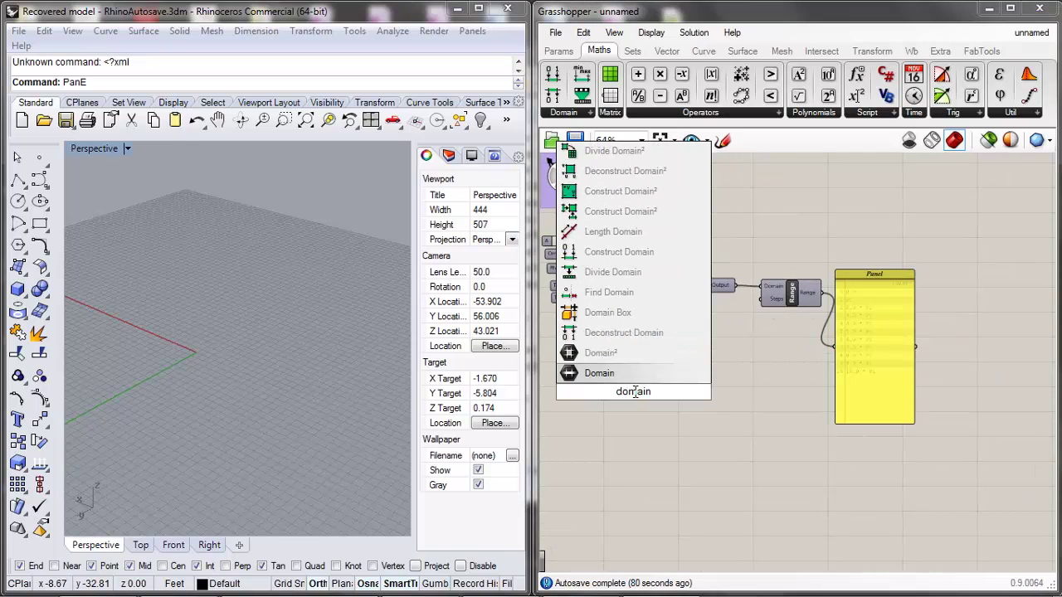
{"action": "left_click", "coordinate": [604, 261]}
{"action": "mouse_move", "coordinate": [651, 365]}
{"action": "left_mouse_down"}
{"action": "mouse_move", "coordinate": [689, 365]}
{"action": "mouse_move", "coordinate": [655, 365]}
{"action": "left_mouse_up"}
{"action": "scroll", "coordinate": [625, 296], "scroll_direction": "up", "scroll_amount": 3}
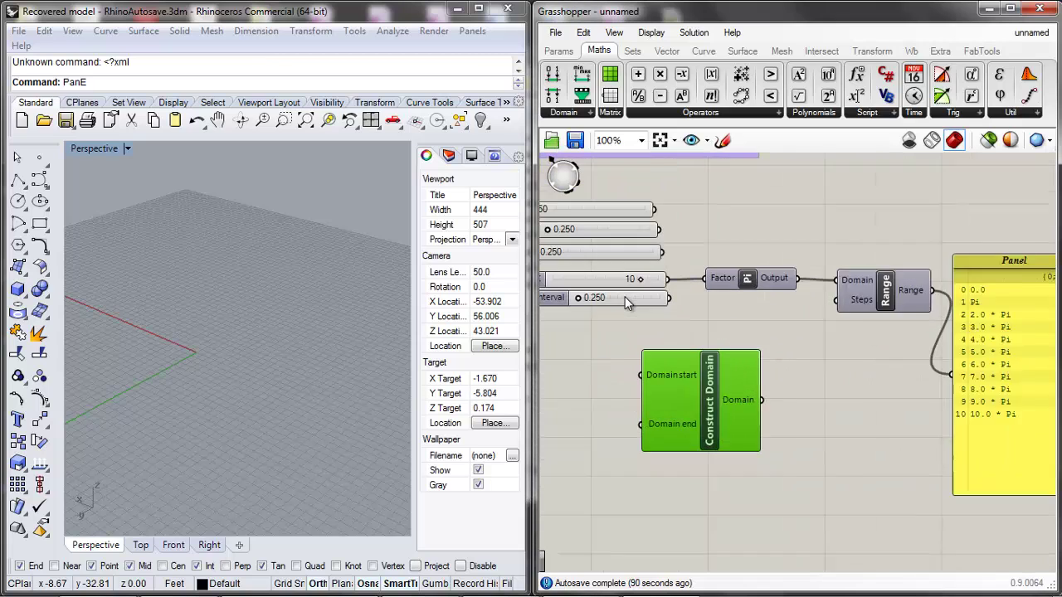
{"action": "scroll", "coordinate": [624, 296], "scroll_direction": "up", "scroll_amount": 1}
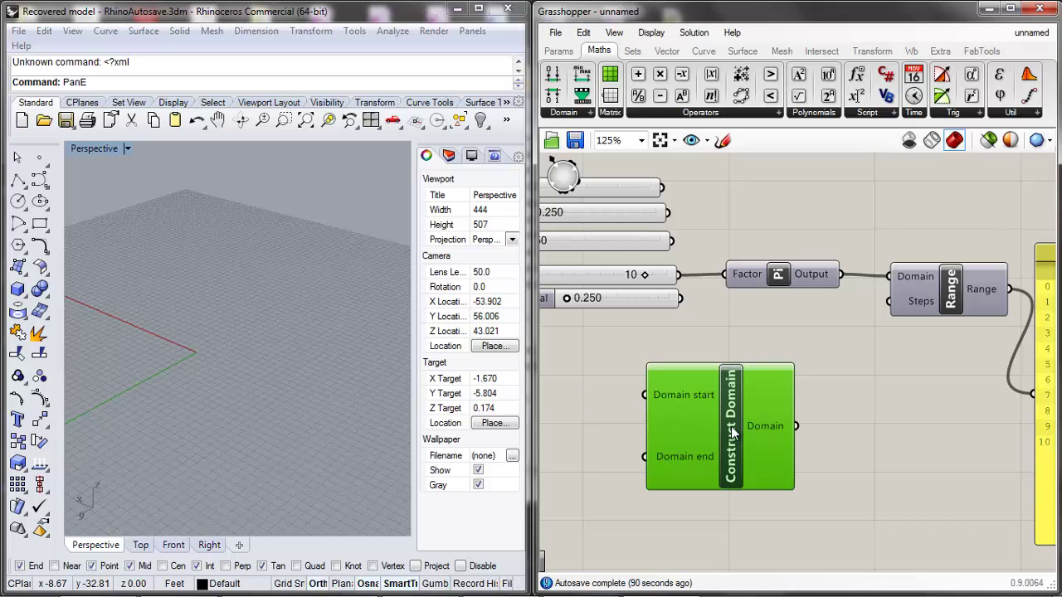
{"action": "mouse_move", "coordinate": [732, 432]}
{"action": "key", "text": "Delete"}
{"action": "scroll", "coordinate": [735, 412], "scroll_direction": "down", "scroll_amount": 3}
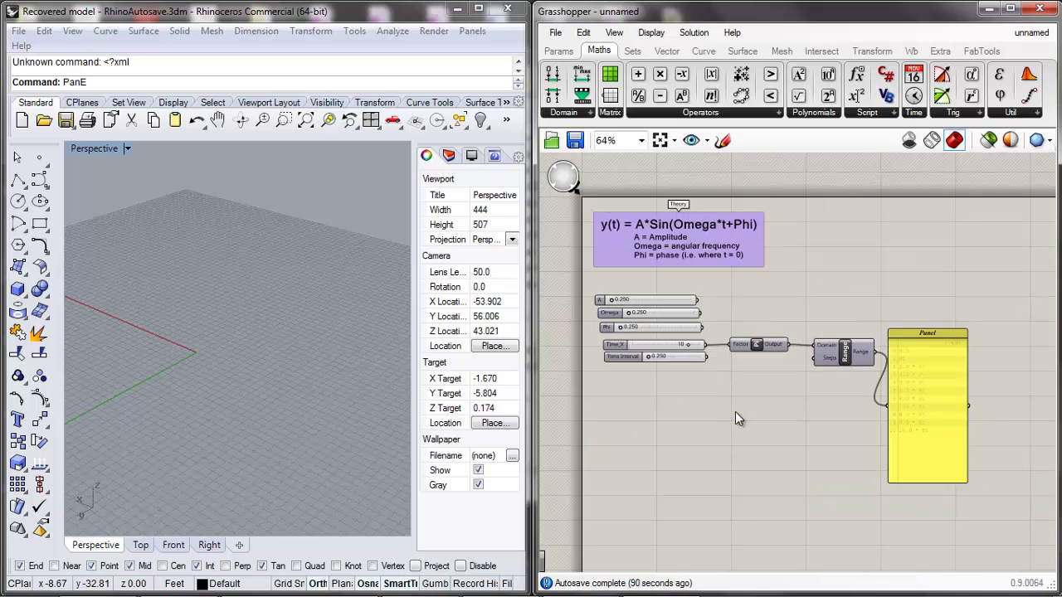
{"action": "scroll", "coordinate": [820, 355], "scroll_direction": "up", "scroll_amount": 2}
{"action": "left_click", "coordinate": [830, 349]}
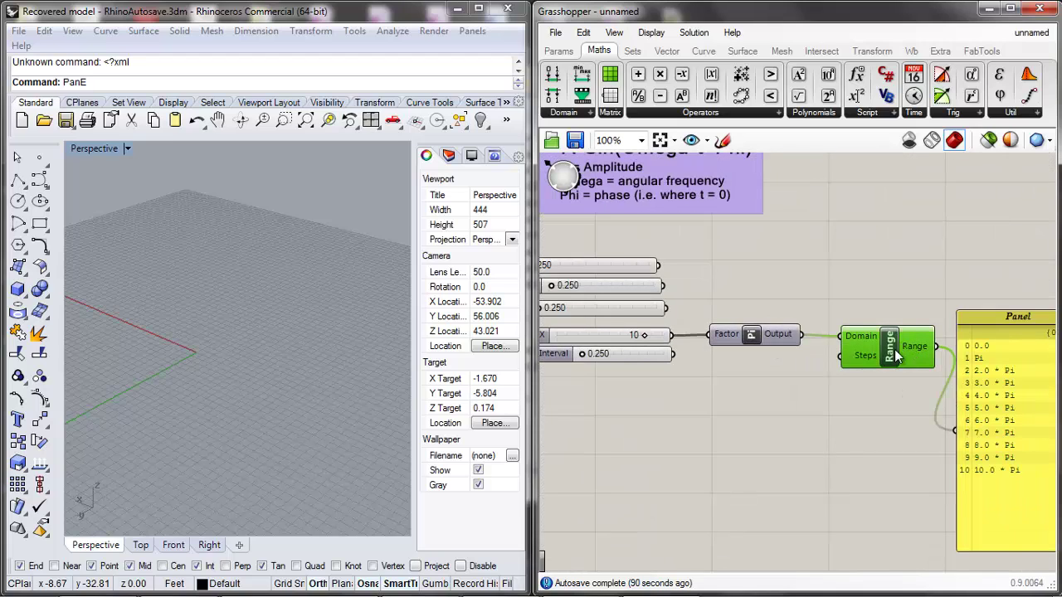
{"action": "left_click", "coordinate": [1021, 347]}
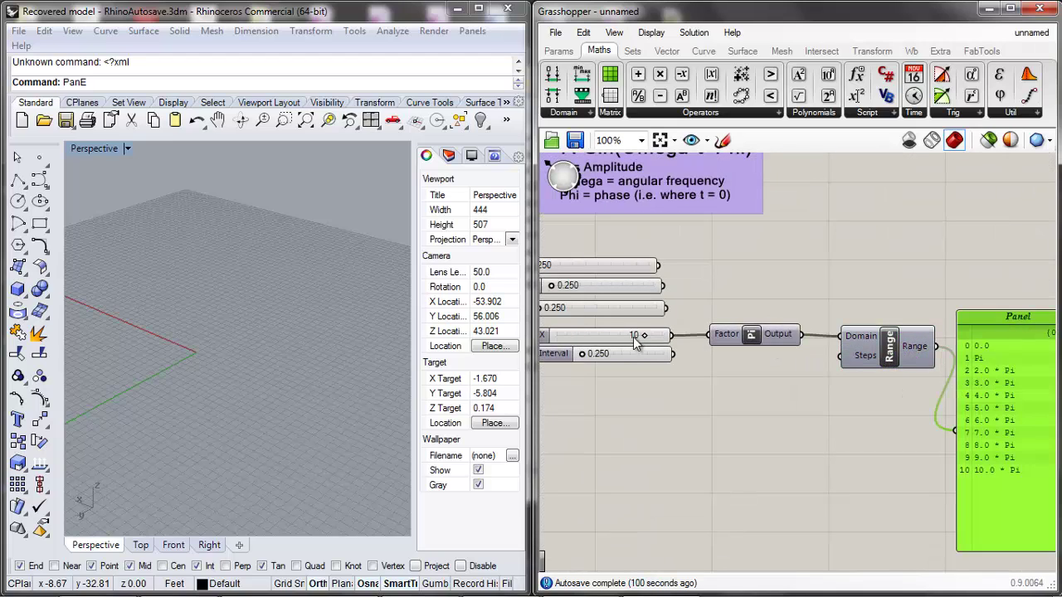
{"action": "left_click", "coordinate": [788, 291]}
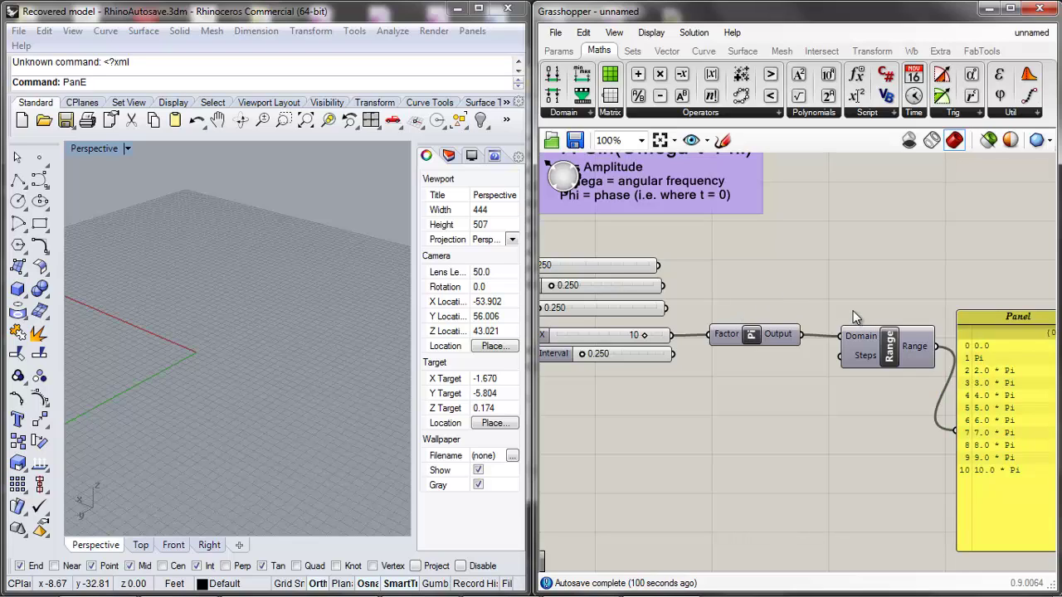
Switch the Time Interval slider to whole-number rounding and set its maximum to 100.
{"action": "right_click", "coordinate": [636, 357]}
{"action": "left_click", "coordinate": [671, 440]}
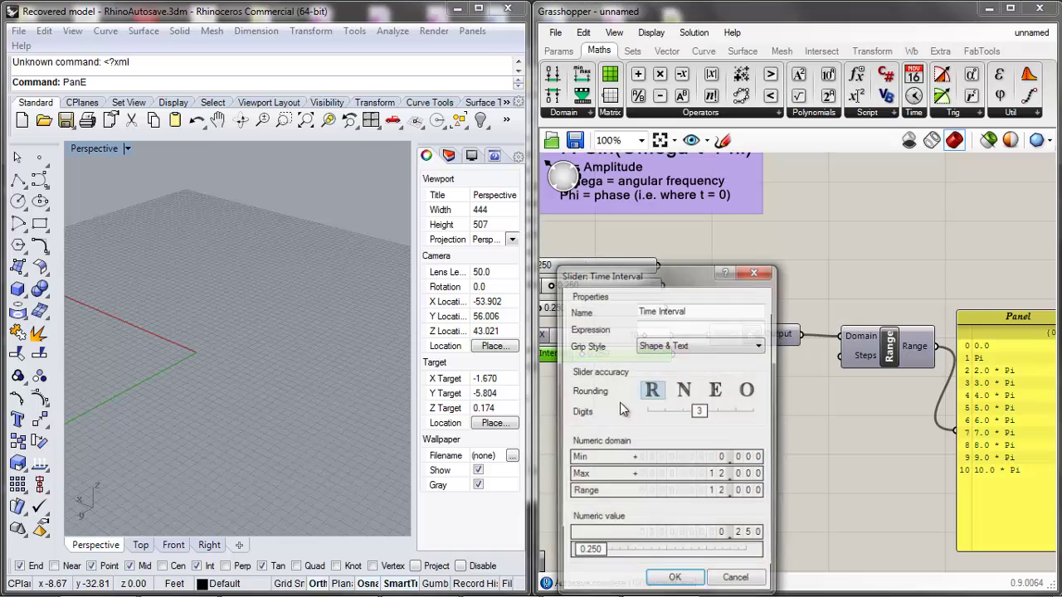
{"action": "left_click", "coordinate": [684, 391]}
{"action": "double_click", "coordinate": [687, 476]}
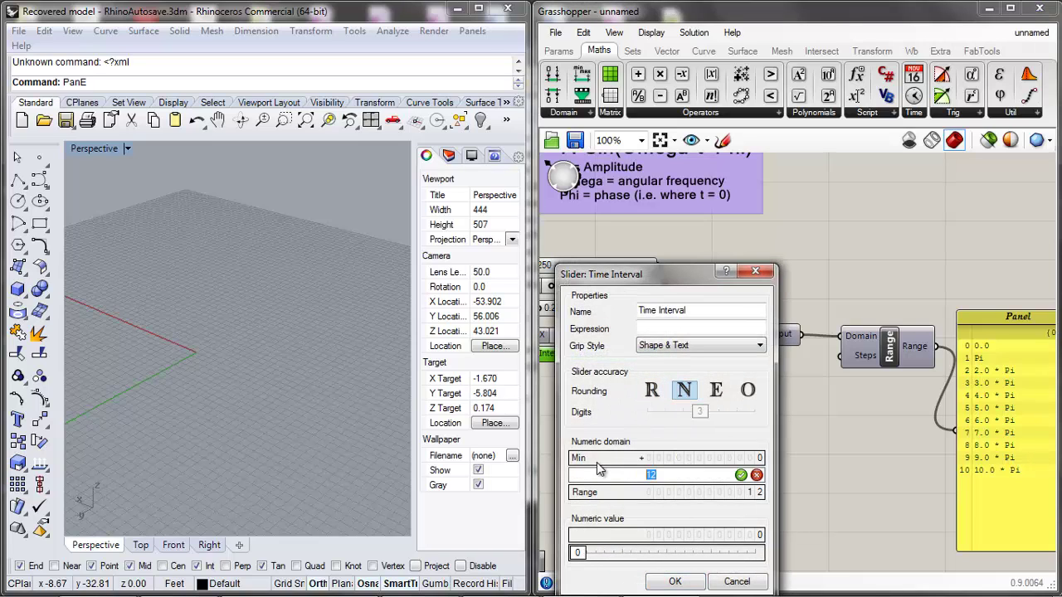
{"action": "type", "text": "100"}
{"action": "left_click", "coordinate": [676, 582]}
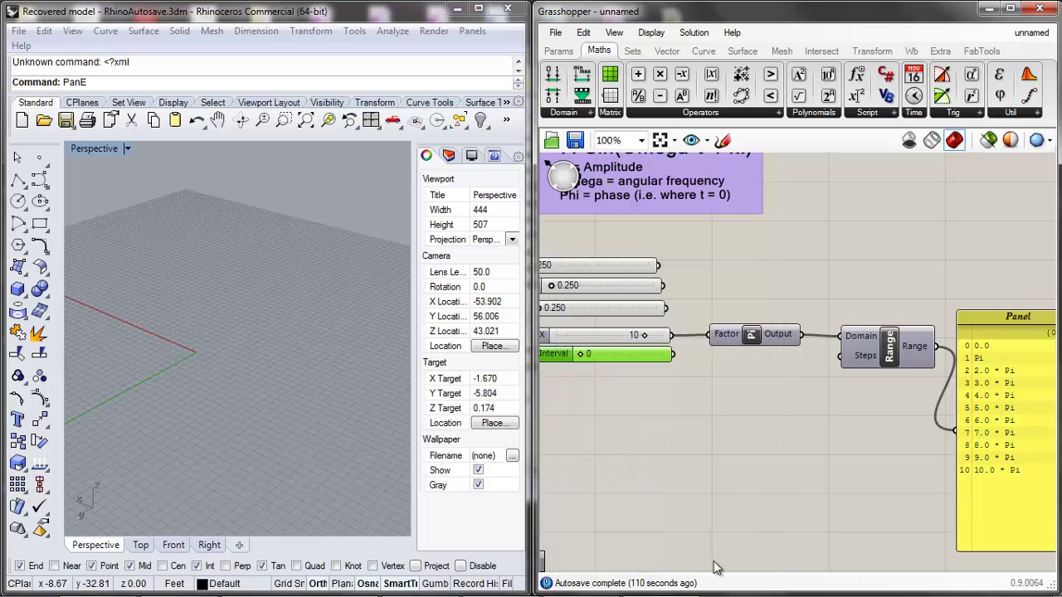
Set the Time Interval slider to 100 and connect it to the Range component's Steps input.
{"action": "left_click", "coordinate": [717, 569]}
{"action": "left_click_drag", "start_coordinate": [583, 354], "coordinate": [842, 358]}
{"action": "left_click", "coordinate": [1004, 390]}
{"action": "scroll", "coordinate": [806, 350], "scroll_direction": "down", "scroll_amount": 3}
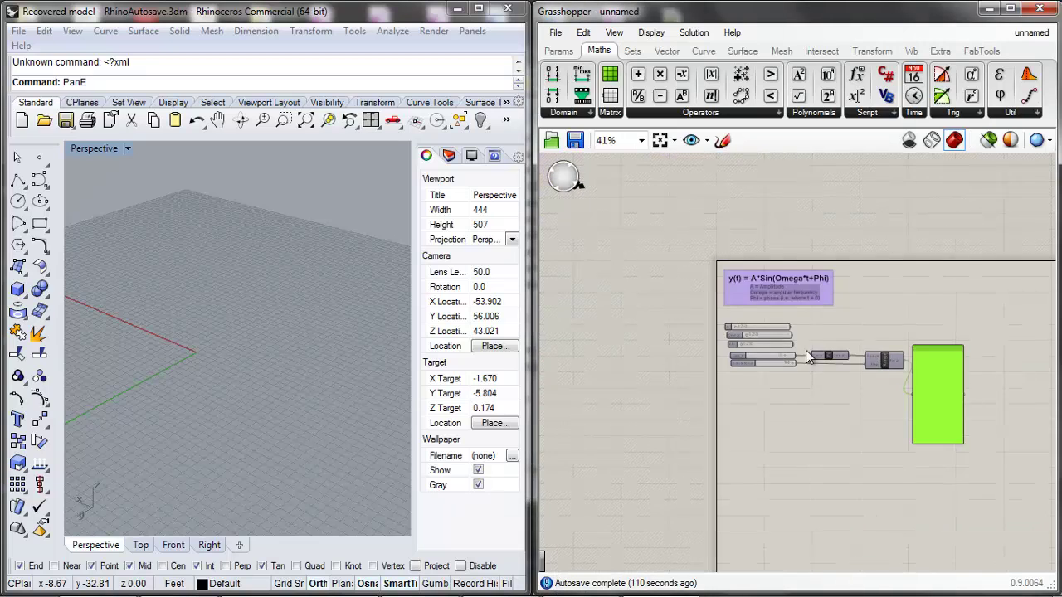
Examine the range values in the Panel and compare the definition with the sine formula note.
{"action": "scroll", "coordinate": [953, 381], "scroll_direction": "up", "scroll_amount": 5}
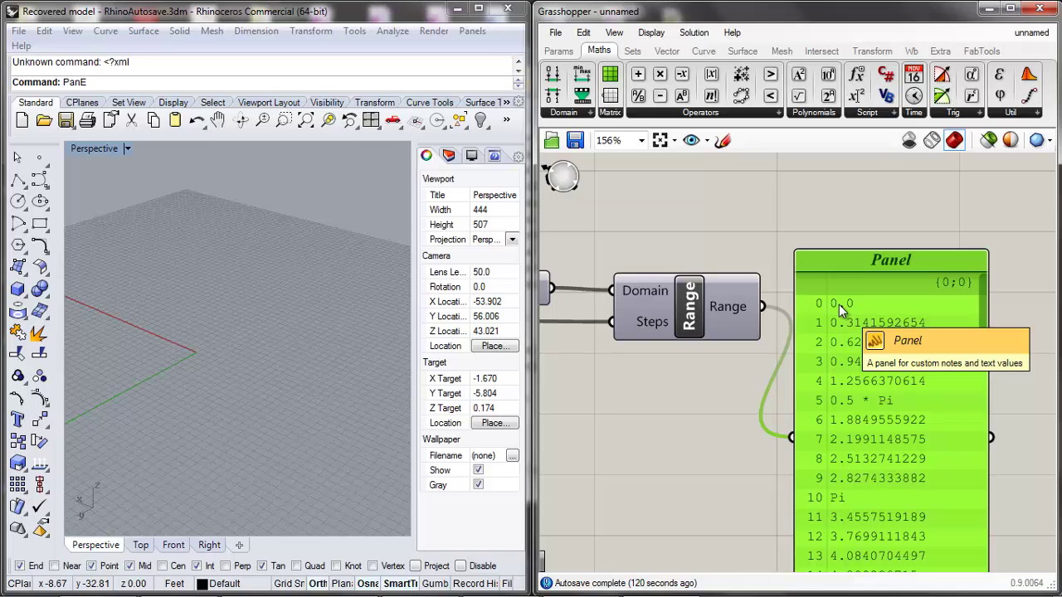
{"action": "scroll", "coordinate": [839, 305], "scroll_direction": "down", "scroll_amount": 4}
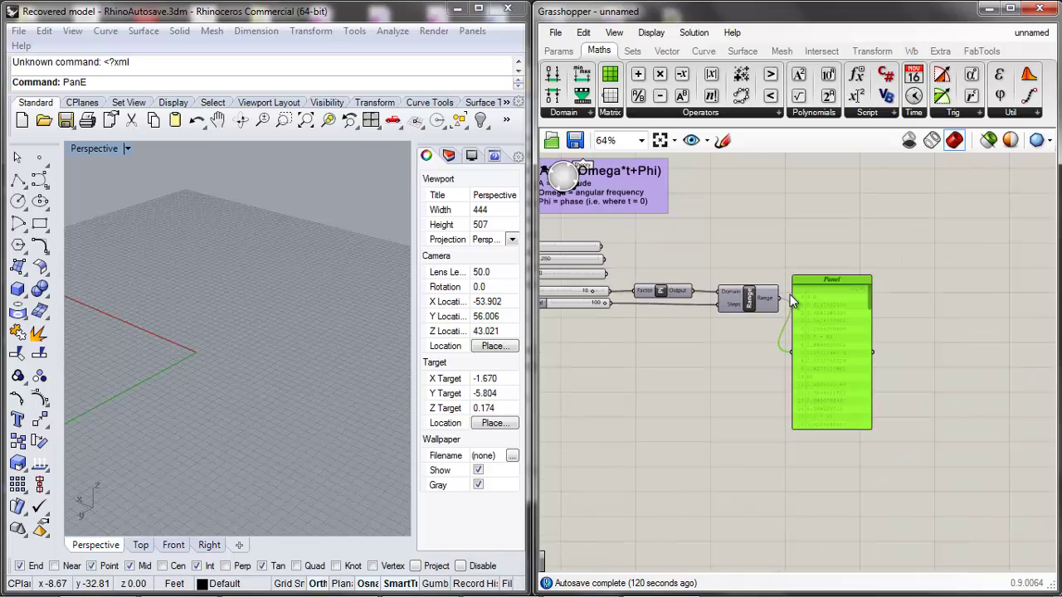
{"action": "scroll", "coordinate": [790, 295], "scroll_direction": "up", "scroll_amount": 1}
{"action": "left_click", "coordinate": [668, 249]}
{"action": "scroll", "coordinate": [668, 250], "scroll_direction": "up", "scroll_amount": 1}
{"action": "scroll", "coordinate": [637, 220], "scroll_direction": "down", "scroll_amount": 2}
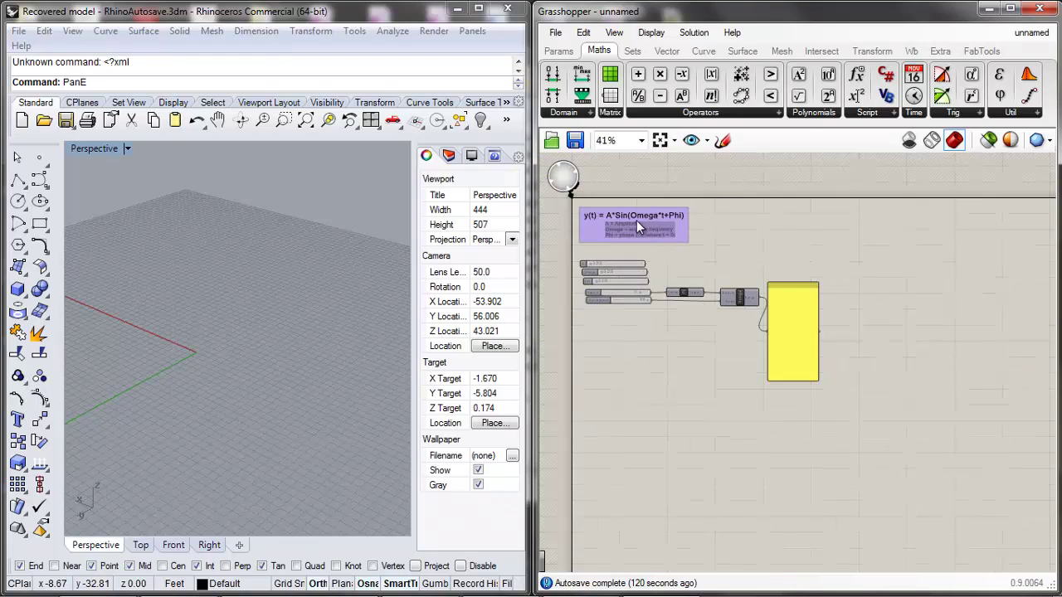
{"action": "scroll", "coordinate": [671, 208], "scroll_direction": "up", "scroll_amount": 1}
{"action": "scroll", "coordinate": [801, 336], "scroll_direction": "down", "scroll_amount": 3}
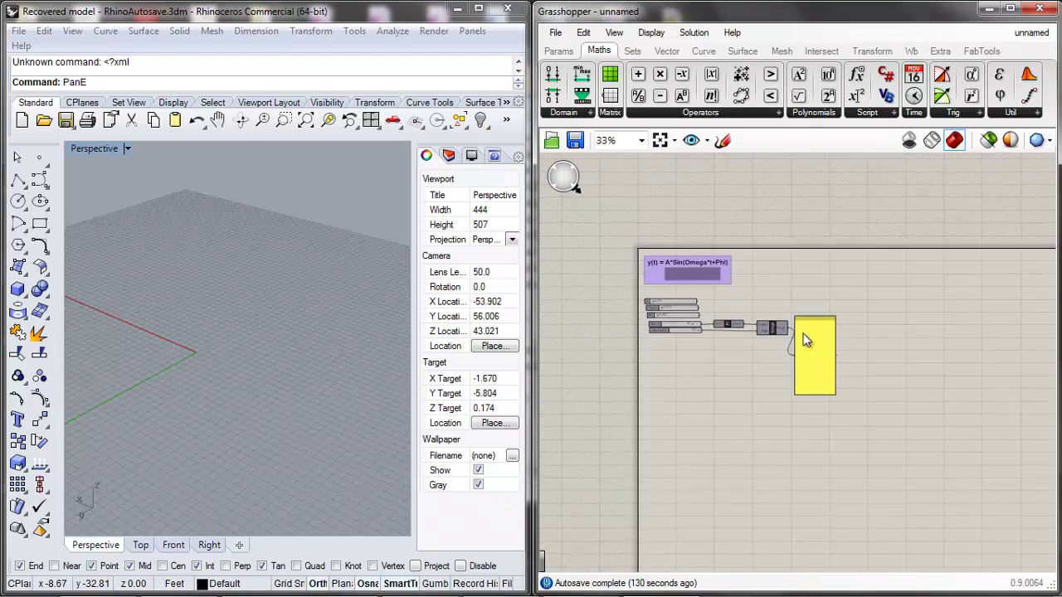
Delete the Panel attached to the Range output.
{"action": "left_click", "coordinate": [806, 332]}
{"action": "scroll", "coordinate": [811, 348], "scroll_direction": "up", "scroll_amount": 2}
{"action": "key", "text": "Delete"}
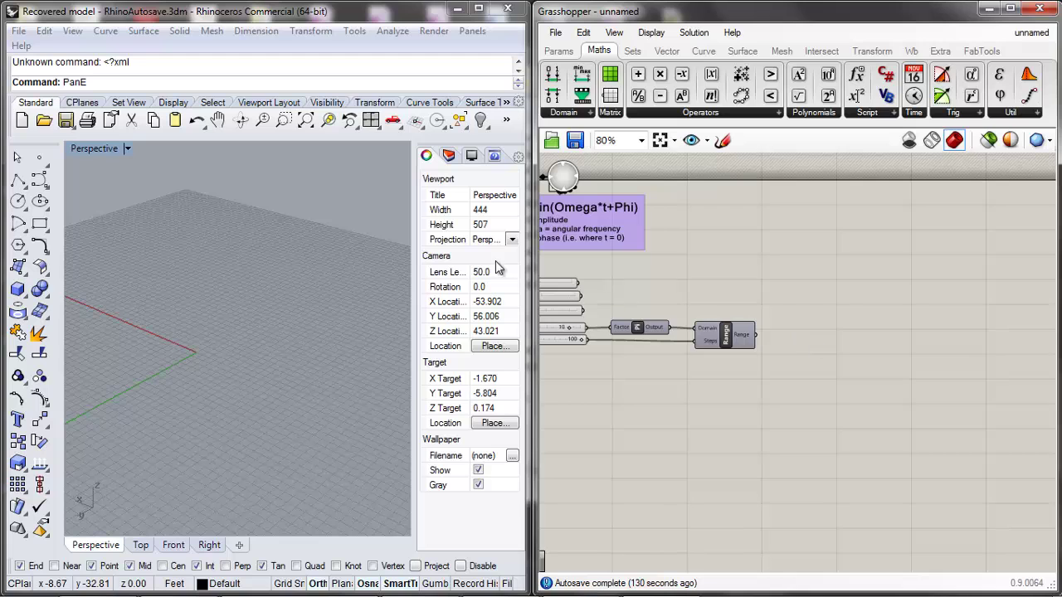
{"action": "scroll", "coordinate": [643, 187], "scroll_direction": "up", "scroll_amount": 4}
{"action": "scroll", "coordinate": [671, 236], "scroll_direction": "down", "scroll_amount": 4}
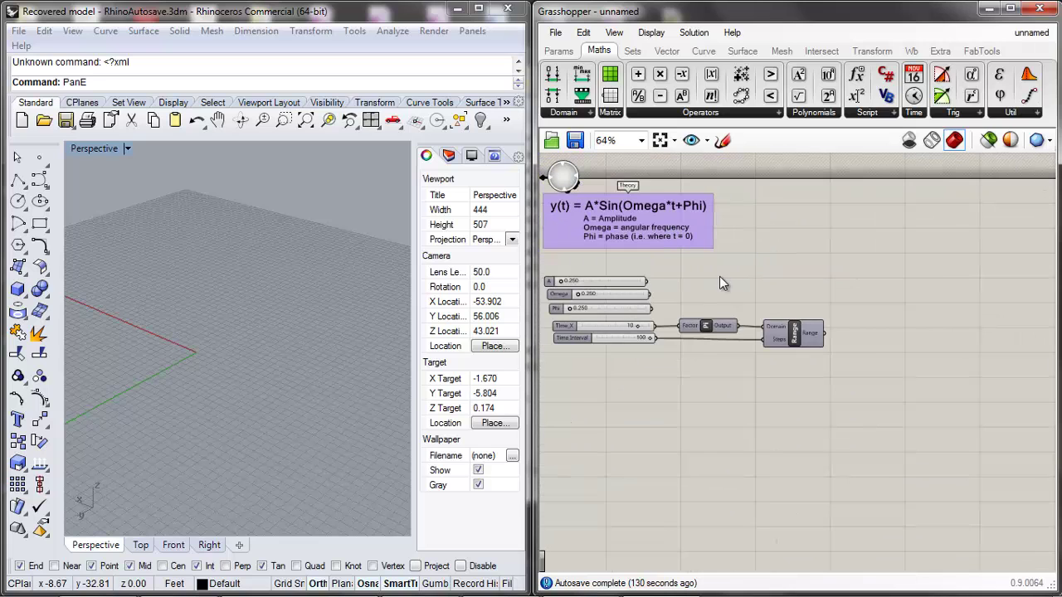
{"action": "scroll", "coordinate": [719, 276], "scroll_direction": "up", "scroll_amount": 3}
{"action": "scroll", "coordinate": [730, 249], "scroll_direction": "down", "scroll_amount": 4}
{"action": "scroll", "coordinate": [706, 248], "scroll_direction": "up", "scroll_amount": 3}
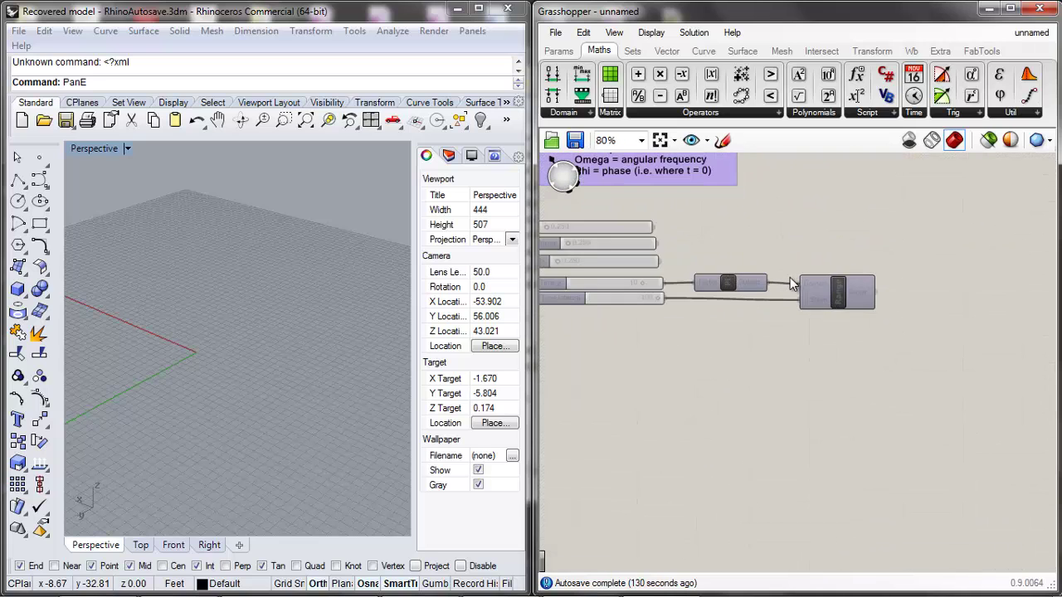
{"action": "scroll", "coordinate": [656, 243], "scroll_direction": "down", "scroll_amount": 2}
{"action": "scroll", "coordinate": [656, 241], "scroll_direction": "up", "scroll_amount": 1}
Move the Range component directly beneath the Pi component to tidy the layout.
{"action": "left_click", "coordinate": [655, 241]}
{"action": "scroll", "coordinate": [655, 240], "scroll_direction": "up", "scroll_amount": 3}
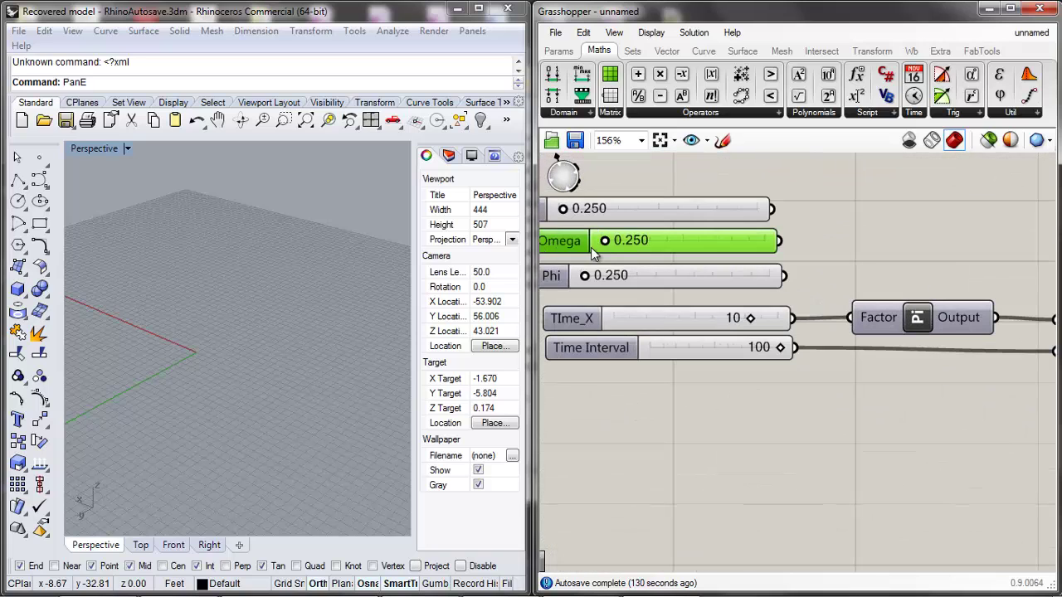
{"action": "scroll", "coordinate": [585, 249], "scroll_direction": "down", "scroll_amount": 2}
{"action": "left_click", "coordinate": [871, 249]}
{"action": "left_click_drag", "start_coordinate": [902, 309], "coordinate": [774, 334]}
{"action": "left_click", "coordinate": [919, 321]}
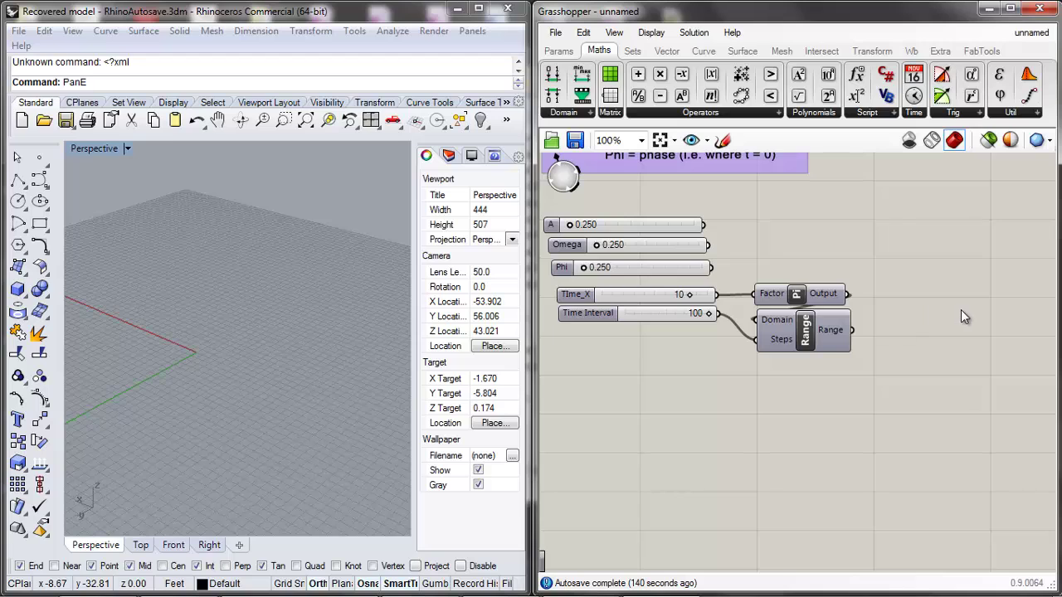
Add a Multiplication component and connect the Omega slider to its A input and the Range output to its B input.
{"action": "double_click", "coordinate": [962, 315]}
{"action": "type", "text": "multi"}
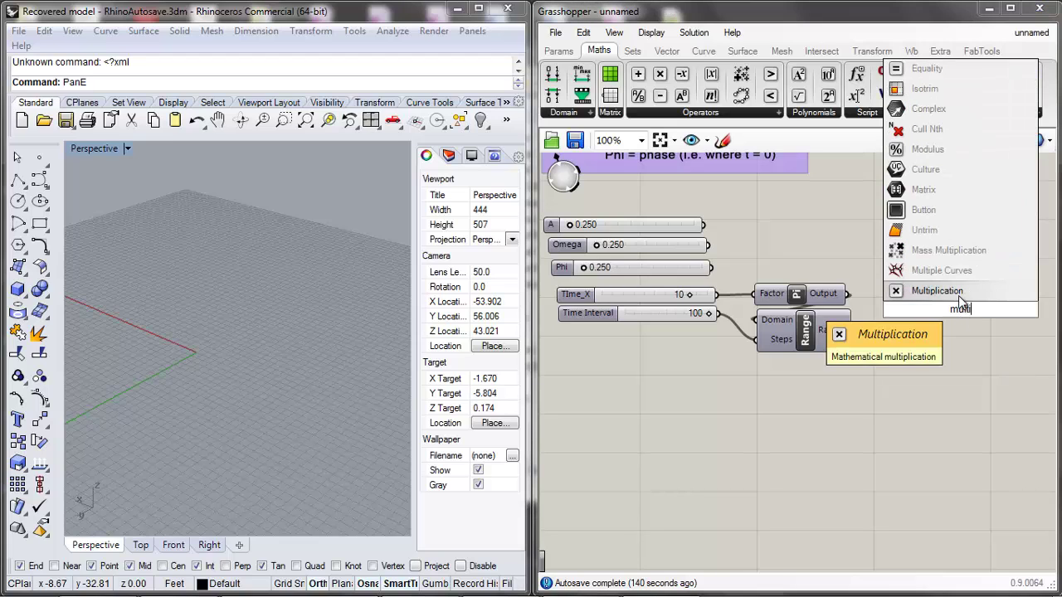
{"action": "key", "text": "Return"}
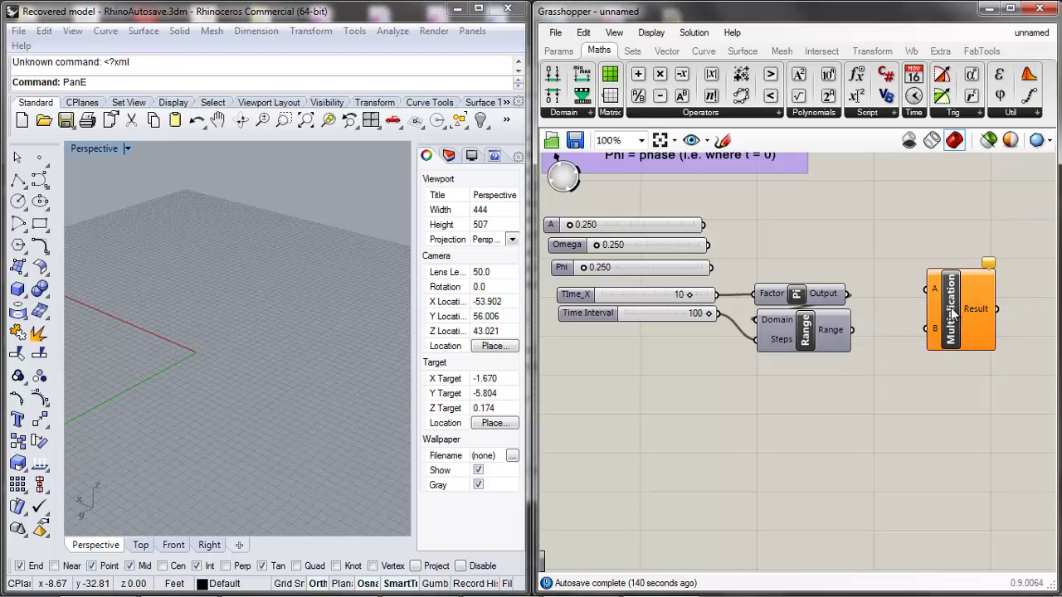
{"action": "left_click_drag", "start_coordinate": [687, 254], "coordinate": [927, 288]}
{"action": "left_click_drag", "start_coordinate": [851, 330], "coordinate": [918, 334]}
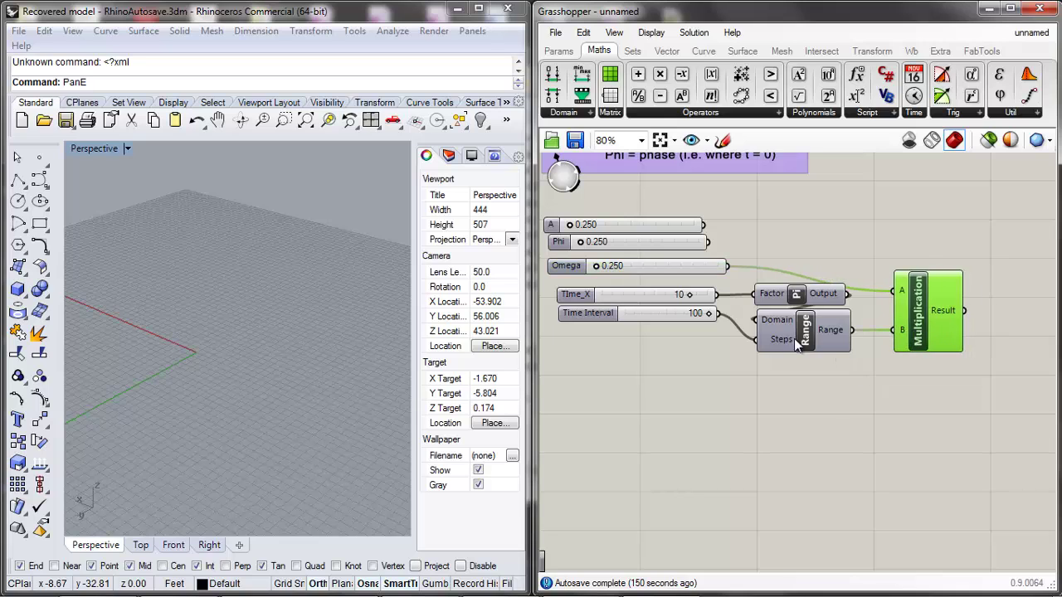
Add an Addition component beyond the output side of the Multiplication component.
{"action": "scroll", "coordinate": [854, 317], "scroll_direction": "down", "scroll_amount": 3}
{"action": "scroll", "coordinate": [988, 336], "scroll_direction": "up", "scroll_amount": 4}
{"action": "double_click", "coordinate": [989, 336]}
{"action": "type", "text": "a"}
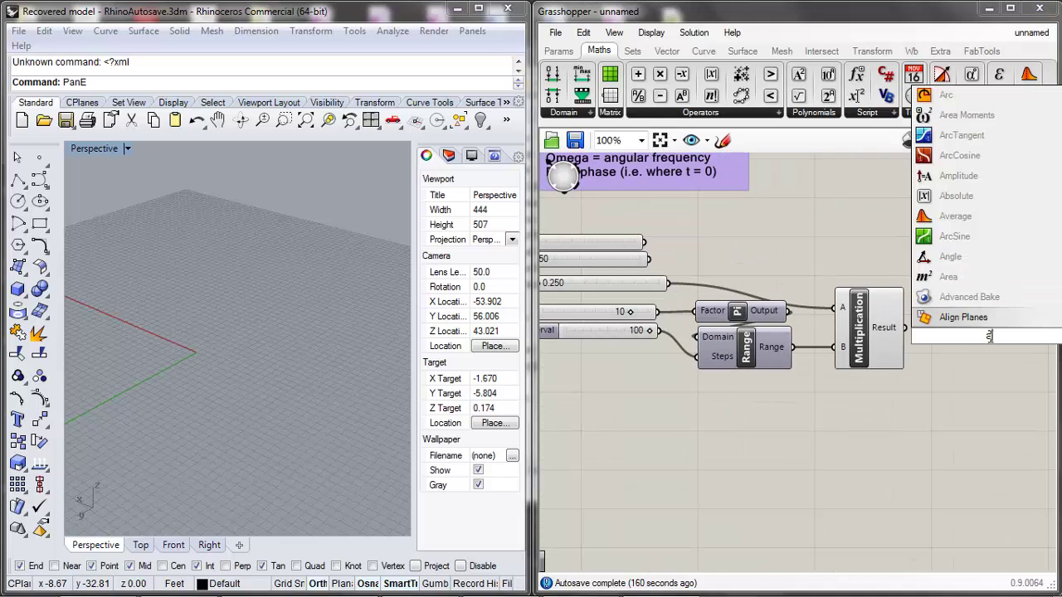
{"action": "type", "text": "dd"}
{"action": "key", "text": "Return"}
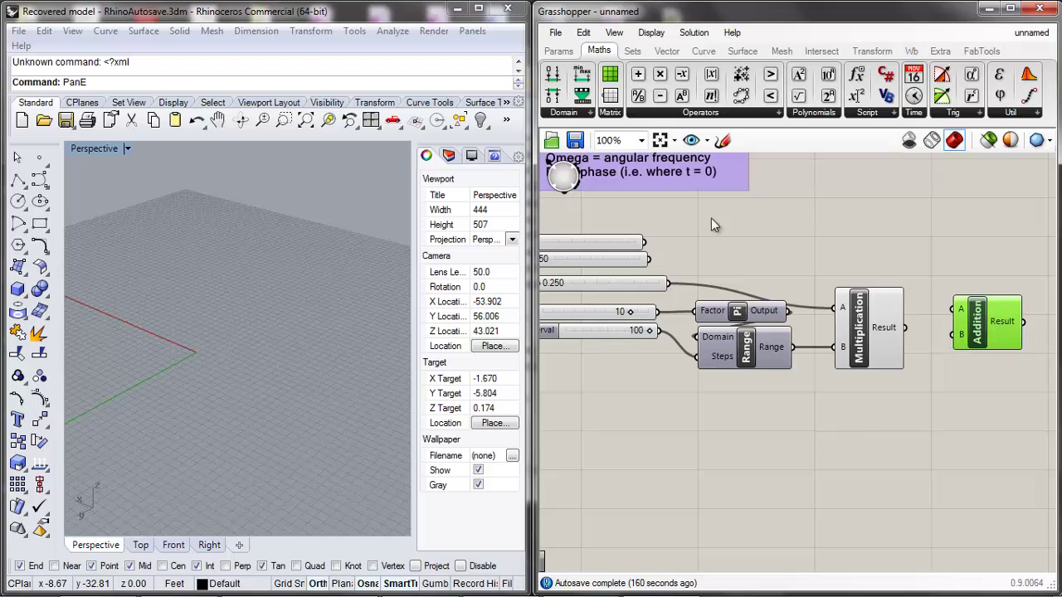
Connect the Multiplication result to the Addition component's A input and the Phi slider to its B input.
{"action": "scroll", "coordinate": [896, 274], "scroll_direction": "down", "scroll_amount": 2}
{"action": "left_click", "coordinate": [644, 262]}
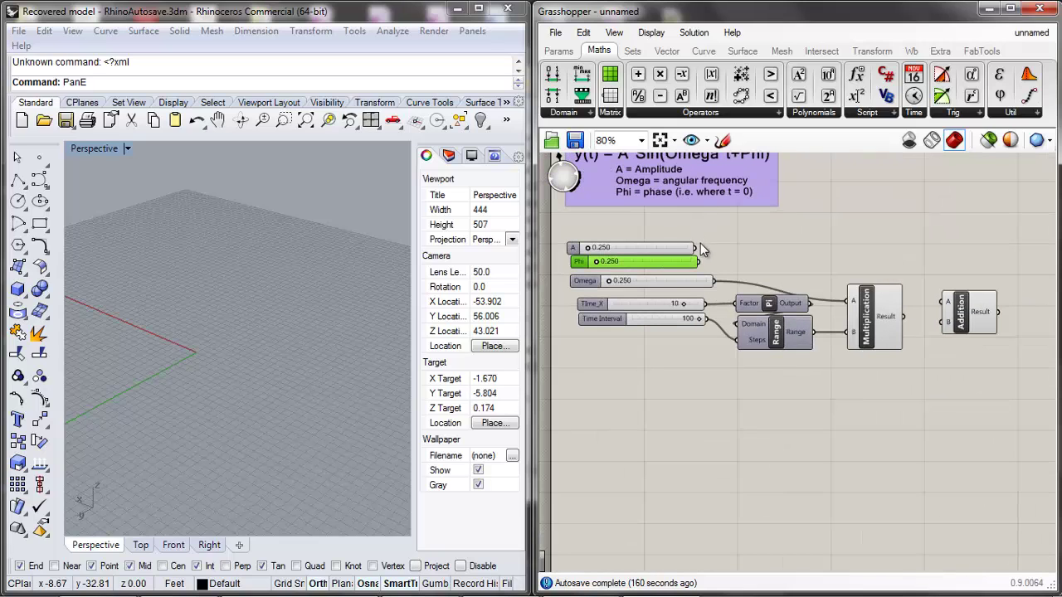
{"action": "left_click_drag", "start_coordinate": [700, 262], "coordinate": [948, 316]}
{"action": "scroll", "coordinate": [944, 277], "scroll_direction": "down", "scroll_amount": 1}
{"action": "scroll", "coordinate": [872, 298], "scroll_direction": "up", "scroll_amount": 2}
Move the Multiplication component closer to the Range and the Addition component close beside the Multiplication to tighten the layout.
{"action": "left_click_drag", "start_coordinate": [839, 310], "coordinate": [811, 315]}
{"action": "left_click_drag", "start_coordinate": [921, 309], "coordinate": [859, 293]}
{"action": "scroll", "coordinate": [879, 286], "scroll_direction": "down", "scroll_amount": 3}
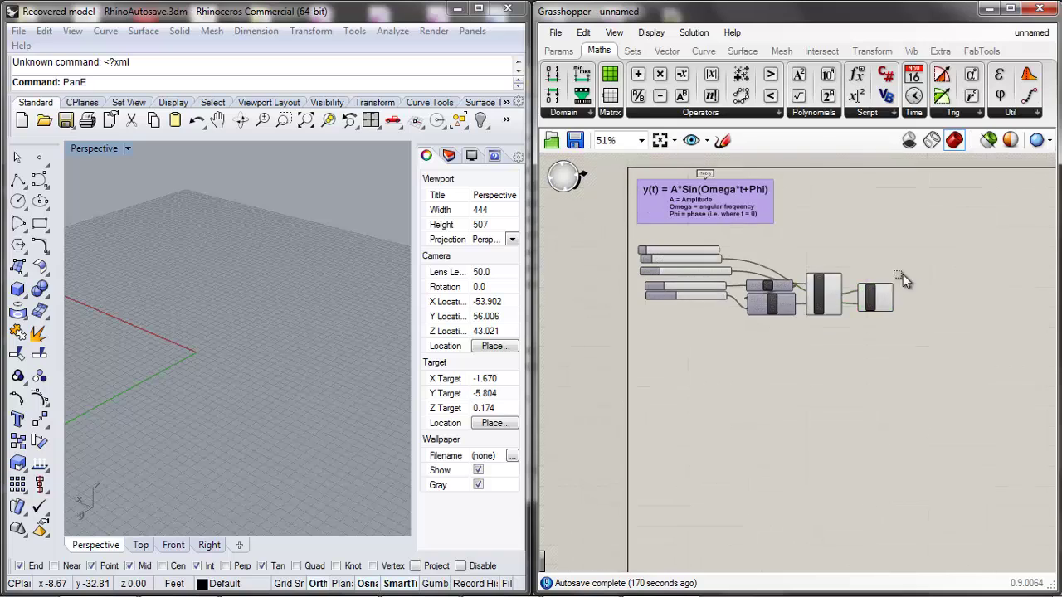
{"action": "left_click_drag", "start_coordinate": [921, 336], "coordinate": [752, 262]}
{"action": "scroll", "coordinate": [713, 178], "scroll_direction": "up", "scroll_amount": 4}
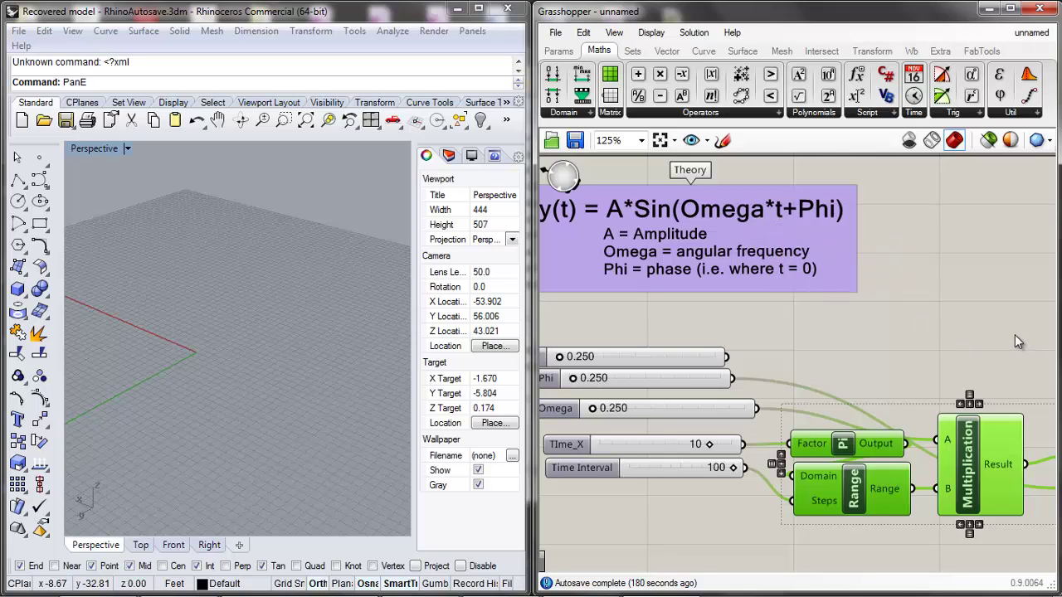
{"action": "left_click", "coordinate": [849, 422]}
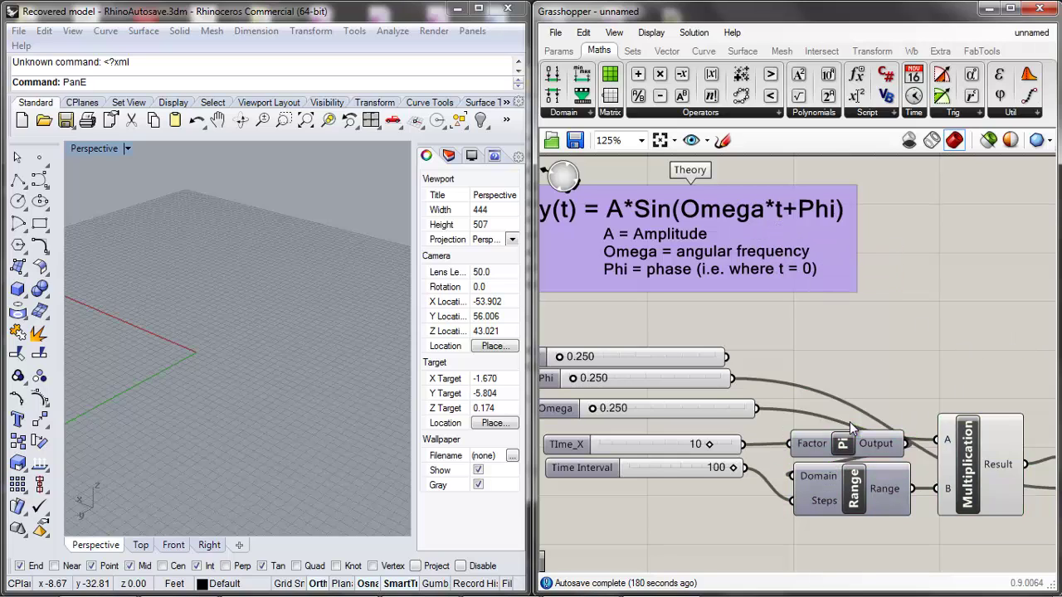
{"action": "scroll", "coordinate": [863, 402], "scroll_direction": "down", "scroll_amount": 4}
{"action": "scroll", "coordinate": [978, 436], "scroll_direction": "up", "scroll_amount": 3}
{"action": "left_click", "coordinate": [905, 444]}
{"action": "left_click_drag", "start_coordinate": [906, 443], "coordinate": [892, 443]}
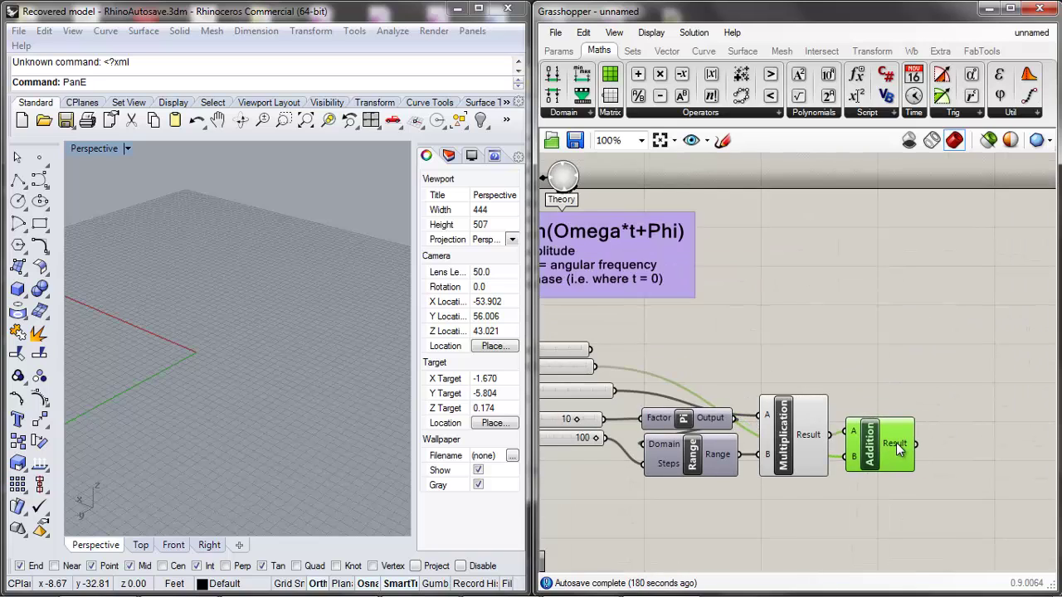
Review the wired Pi, Range, Multiplication and Addition components against the Omega*t+Phi part of the formula in the Theory note.
{"action": "scroll", "coordinate": [894, 443], "scroll_direction": "down", "scroll_amount": 1}
{"action": "left_click_drag", "start_coordinate": [965, 407], "coordinate": [676, 490]}
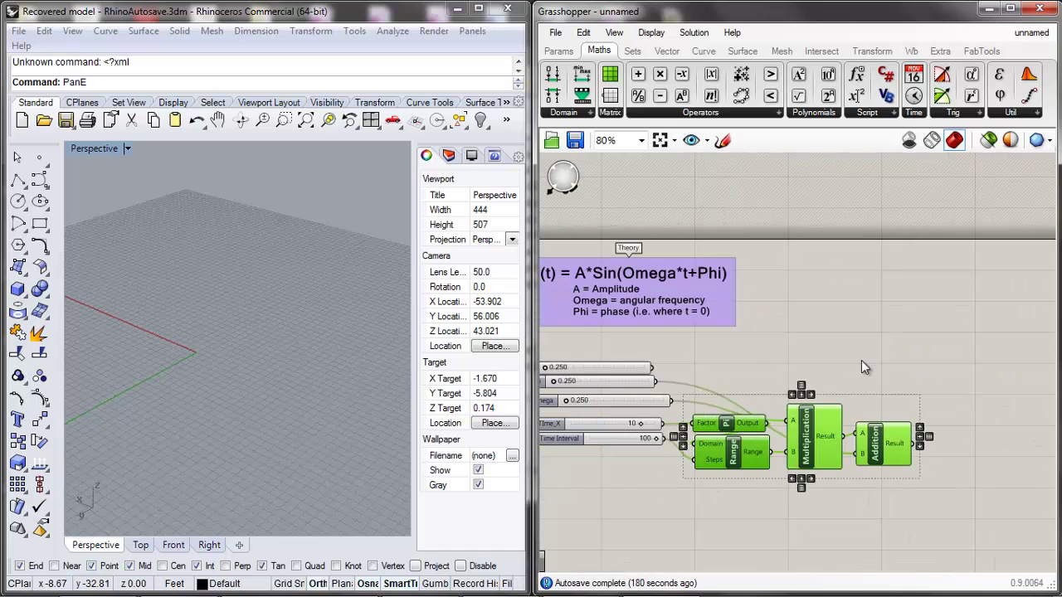
{"action": "left_click", "coordinate": [938, 451]}
{"action": "scroll", "coordinate": [939, 450], "scroll_direction": "up", "scroll_amount": 3}
{"action": "scroll", "coordinate": [889, 376], "scroll_direction": "down", "scroll_amount": 3}
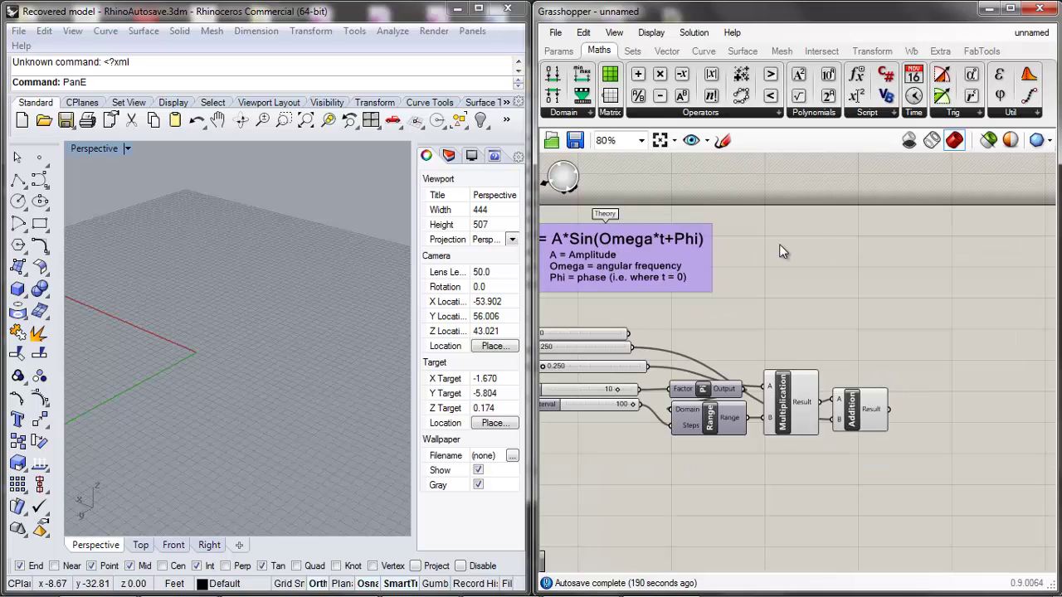
{"action": "scroll", "coordinate": [796, 247], "scroll_direction": "down", "scroll_amount": 1}
{"action": "scroll", "coordinate": [631, 249], "scroll_direction": "up", "scroll_amount": 3}
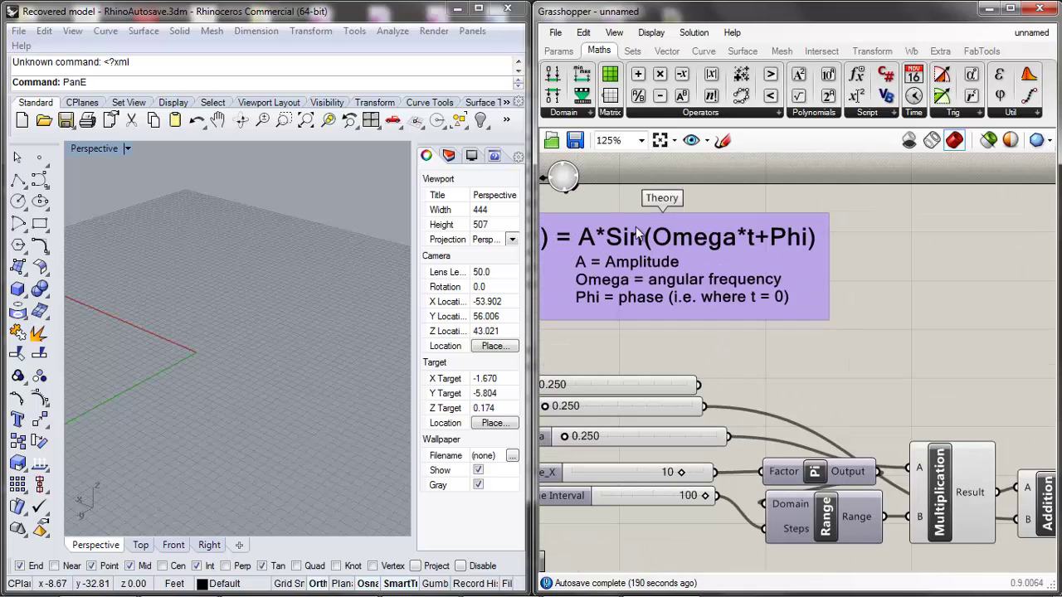
{"action": "scroll", "coordinate": [643, 284], "scroll_direction": "down", "scroll_amount": 3}
Add a Sine component above the Addition component and connect the Addition result to its Value input.
{"action": "double_click", "coordinate": [927, 347]}
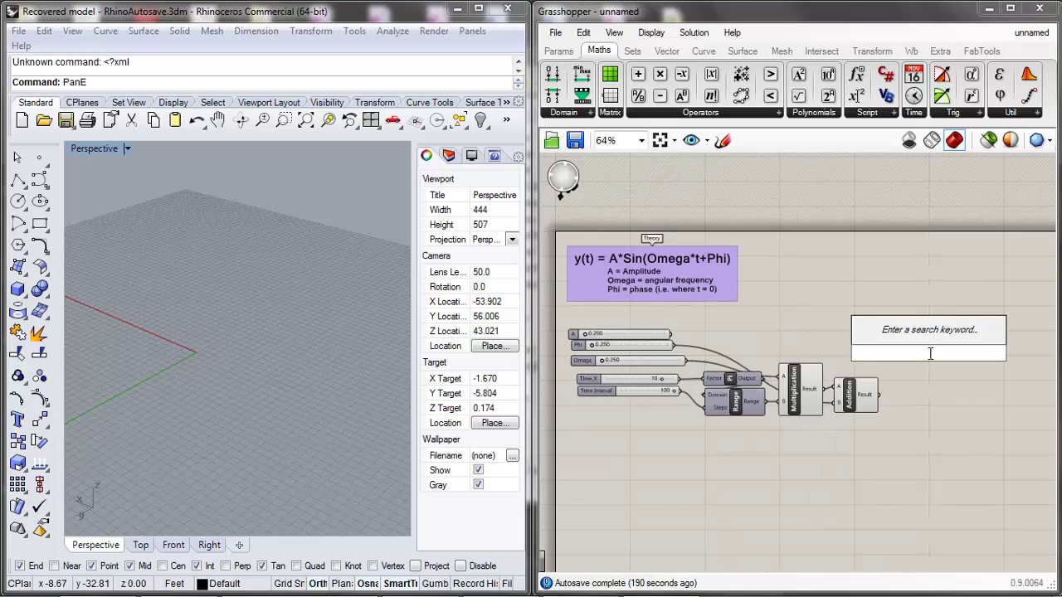
{"action": "type", "text": "mult"}
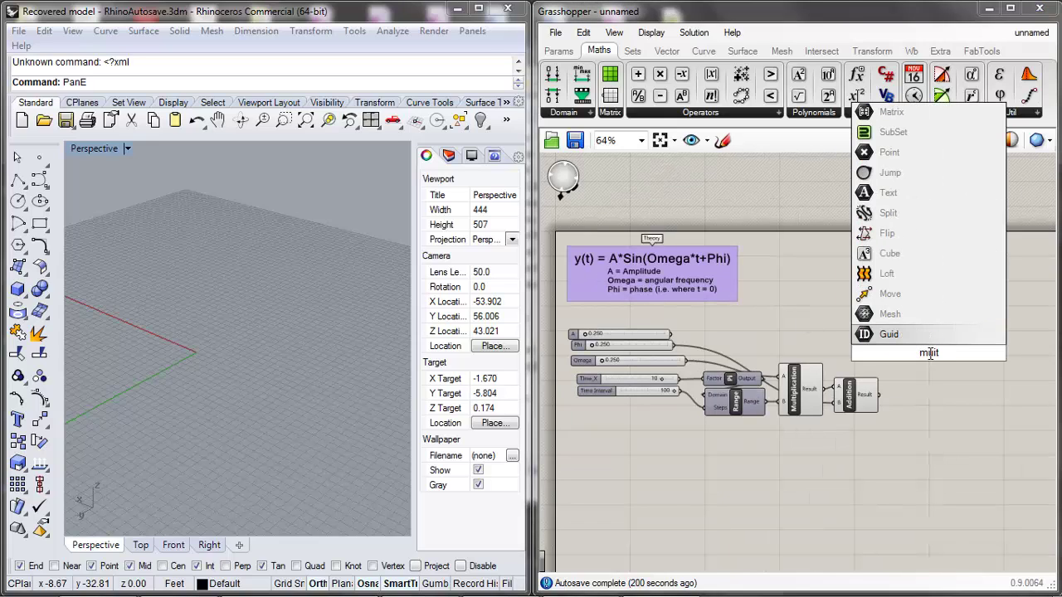
{"action": "type", "text": "mut"}
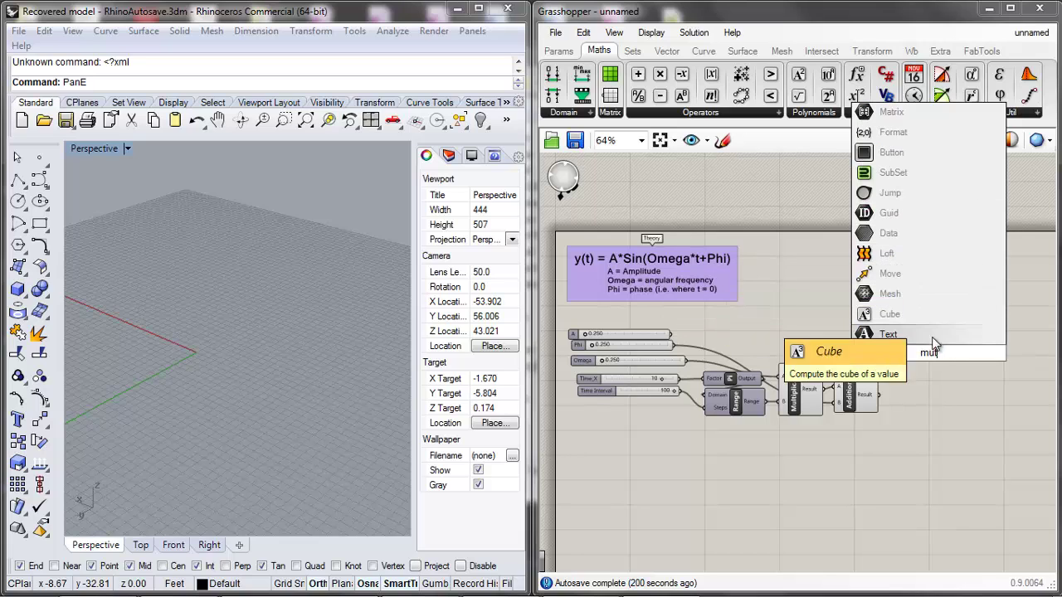
{"action": "type", "text": "sin"}
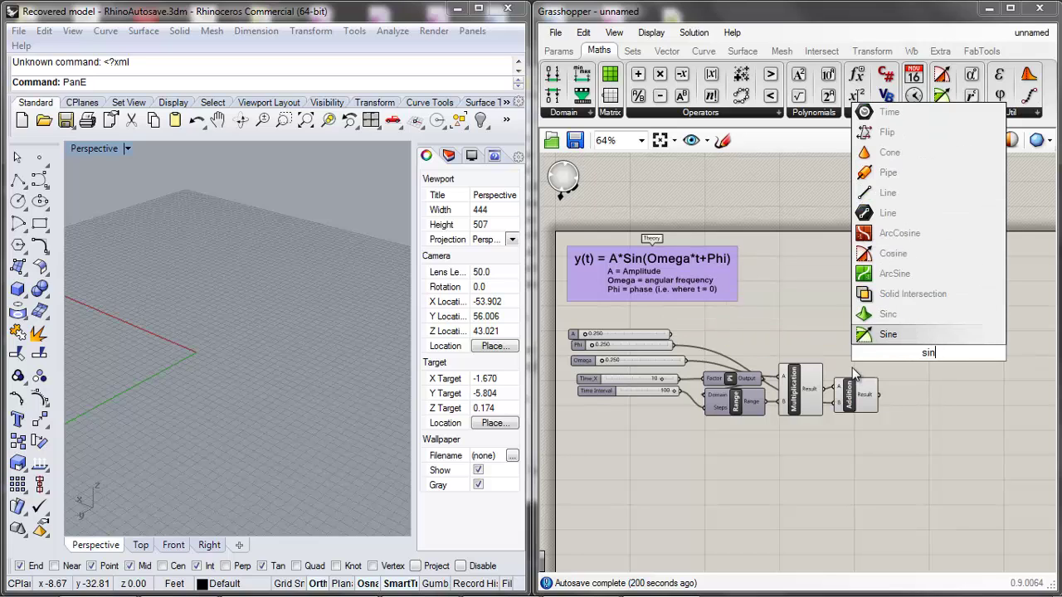
{"action": "left_click", "coordinate": [895, 337]}
{"action": "scroll", "coordinate": [915, 361], "scroll_direction": "up", "scroll_amount": 2}
{"action": "left_click_drag", "start_coordinate": [915, 362], "coordinate": [851, 317]}
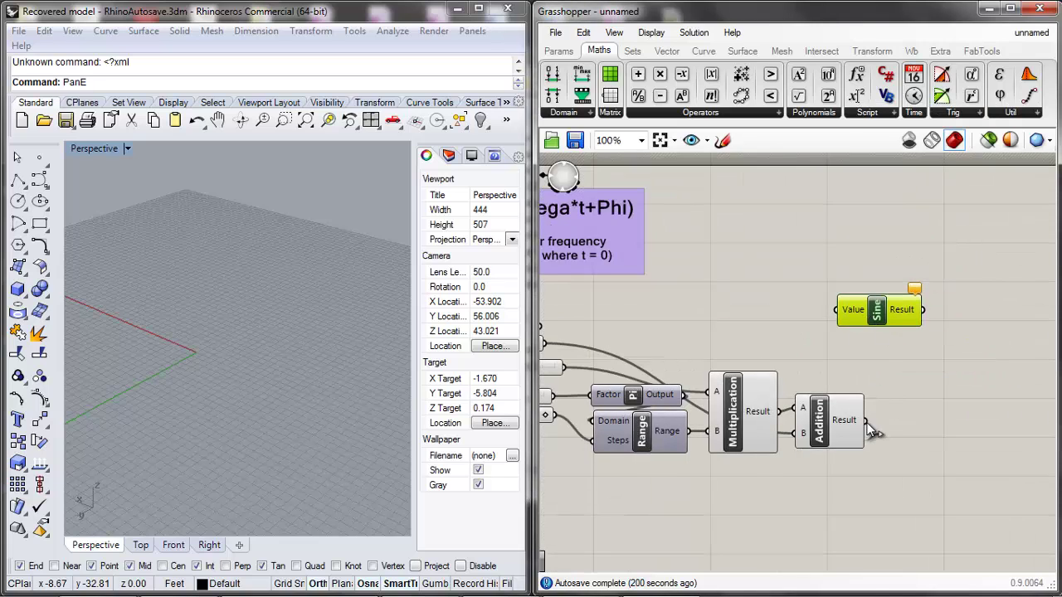
{"action": "left_click_drag", "start_coordinate": [865, 421], "coordinate": [824, 317]}
{"action": "left_click", "coordinate": [888, 348]}
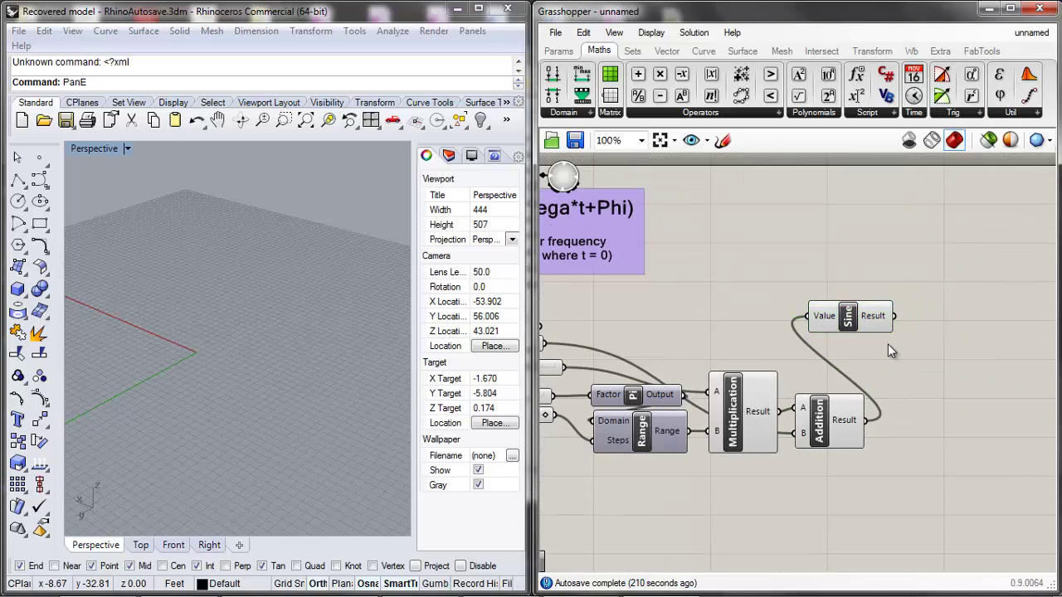
Switch to the Grasshopper Tutorial 03_01 definition and shift its Sine toward the output panels and its Addition closer to the Multiplication.
{"action": "scroll", "coordinate": [887, 348], "scroll_direction": "down", "scroll_amount": 2}
{"action": "left_click", "coordinate": [849, 338]}
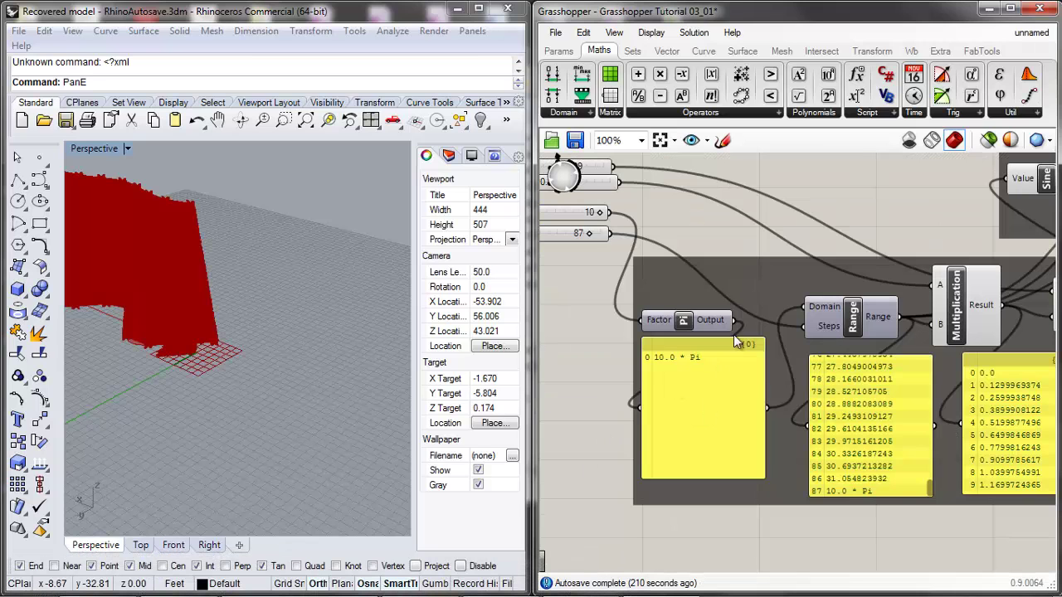
{"action": "scroll", "coordinate": [793, 247], "scroll_direction": "down", "scroll_amount": 4}
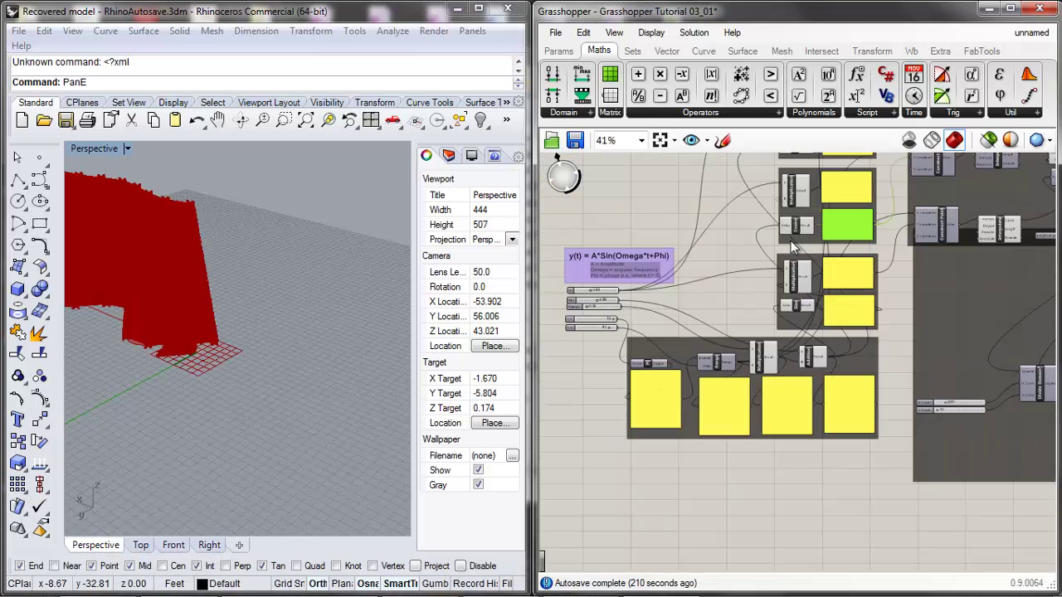
{"action": "scroll", "coordinate": [794, 239], "scroll_direction": "up", "scroll_amount": 5}
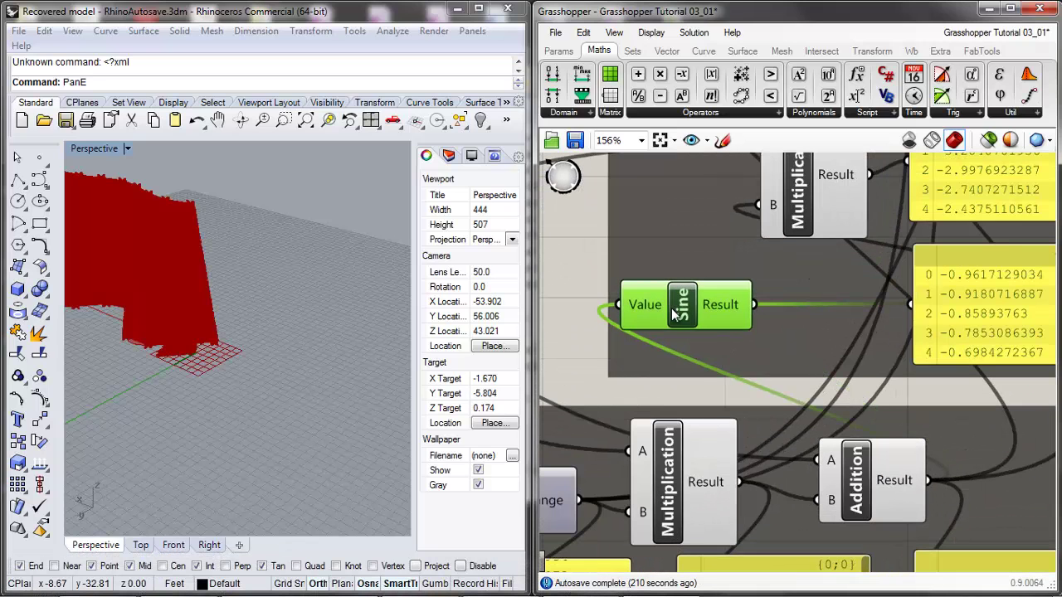
{"action": "left_click_drag", "start_coordinate": [674, 313], "coordinate": [785, 300]}
{"action": "left_click_drag", "start_coordinate": [880, 477], "coordinate": [824, 469]}
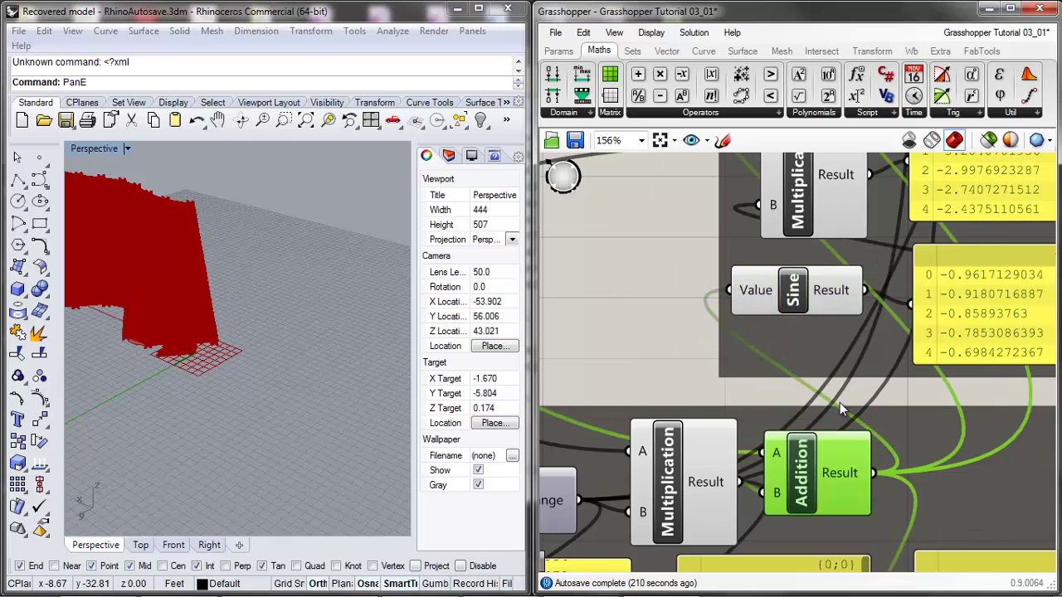
{"action": "left_click_drag", "start_coordinate": [813, 311], "coordinate": [820, 294]}
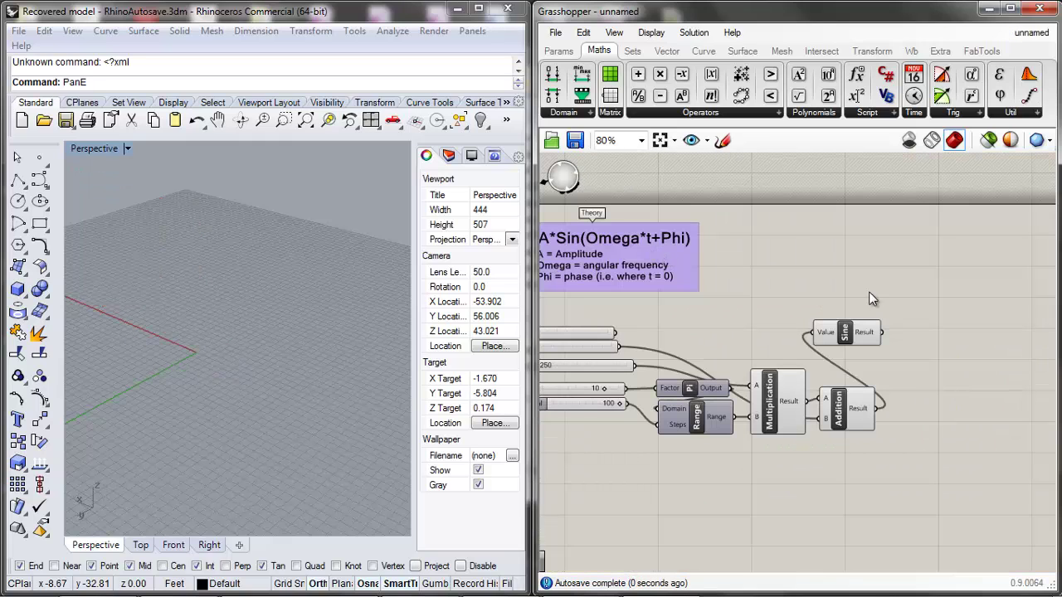
Back in the unnamed document, move the Sine component well above the Addition component and select the A slider.
{"action": "left_click_drag", "start_coordinate": [847, 332], "coordinate": [832, 222]}
{"action": "left_click", "coordinate": [832, 289]}
{"action": "scroll", "coordinate": [753, 321], "scroll_direction": "down", "scroll_amount": 2}
{"action": "scroll", "coordinate": [593, 324], "scroll_direction": "up", "scroll_amount": 4}
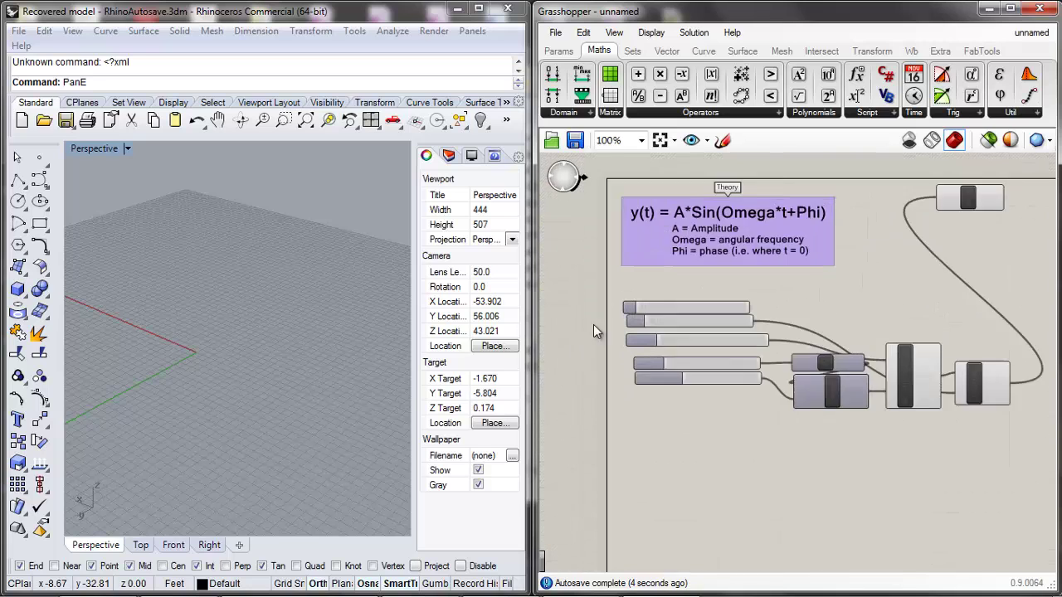
{"action": "left_click", "coordinate": [705, 297]}
{"action": "scroll", "coordinate": [705, 297], "scroll_direction": "down", "scroll_amount": 1}
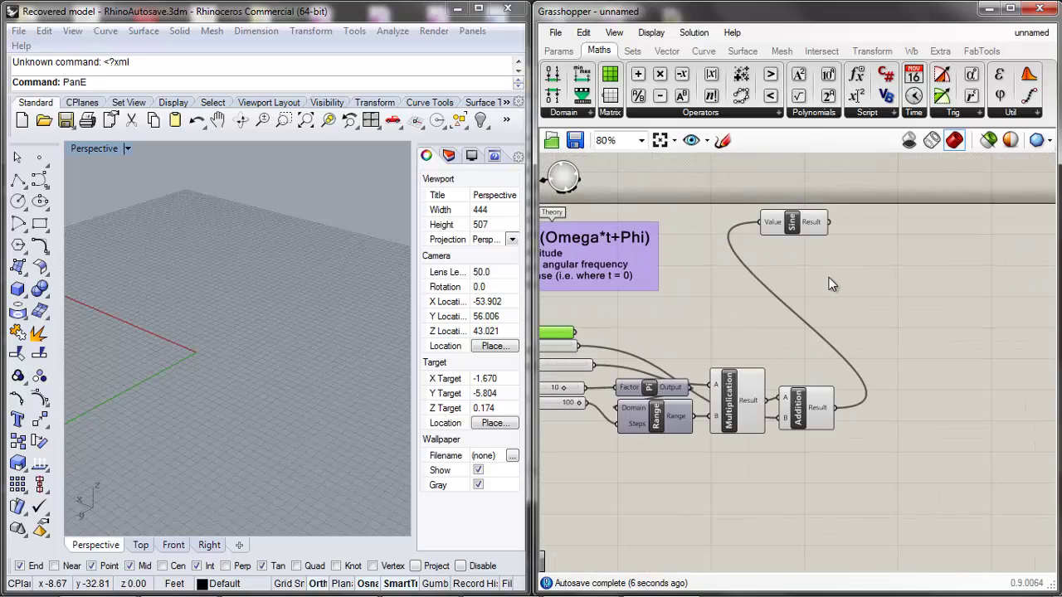
Add a second Multiplication component between the Sine and Addition components.
{"action": "double_click", "coordinate": [806, 300]}
{"action": "type", "text": "multpl"}
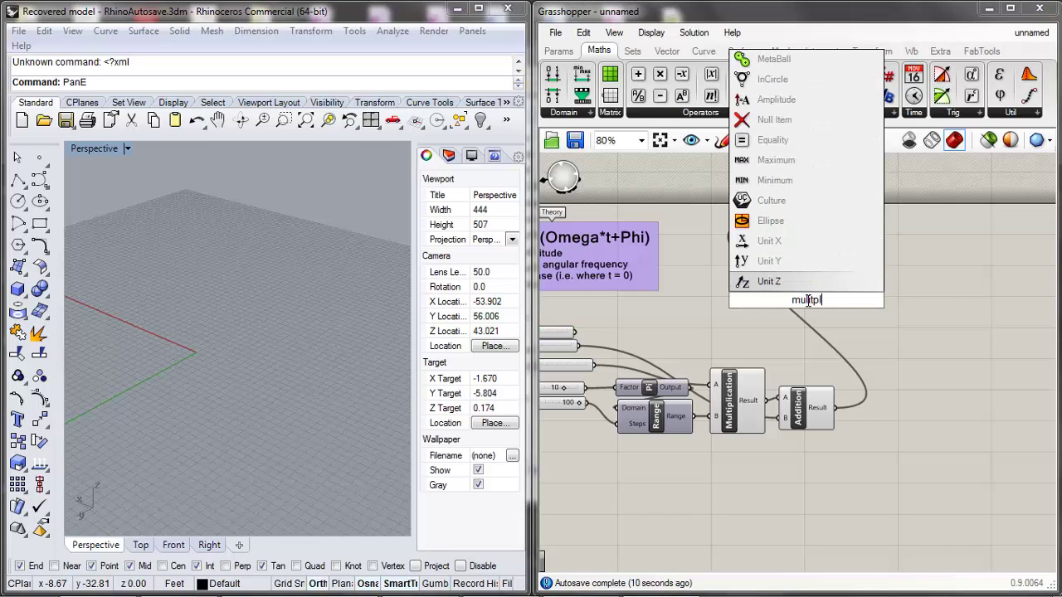
{"action": "type", "text": "y"}
{"action": "key", "text": "BackSpace"}
{"action": "key", "text": "BackSpace"}
{"action": "key", "text": "BackSpace"}
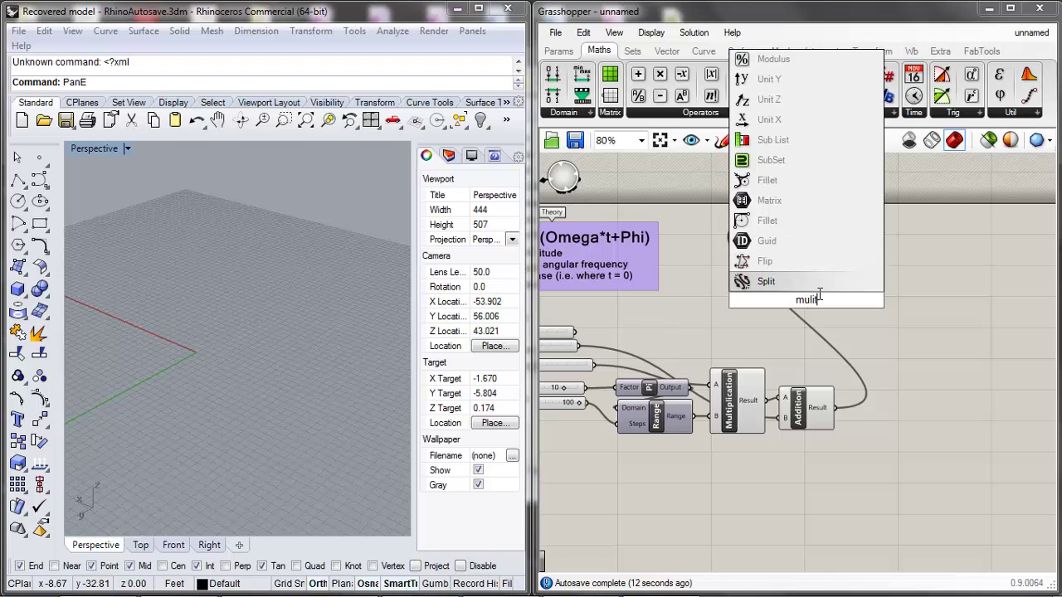
{"action": "key", "text": "BackSpace"}
{"action": "key", "text": "BackSpace"}
{"action": "key", "text": "BackSpace"}
{"action": "key", "text": "BackSpace"}
{"action": "key", "text": "BackSpace"}
{"action": "type", "text": "mu"}
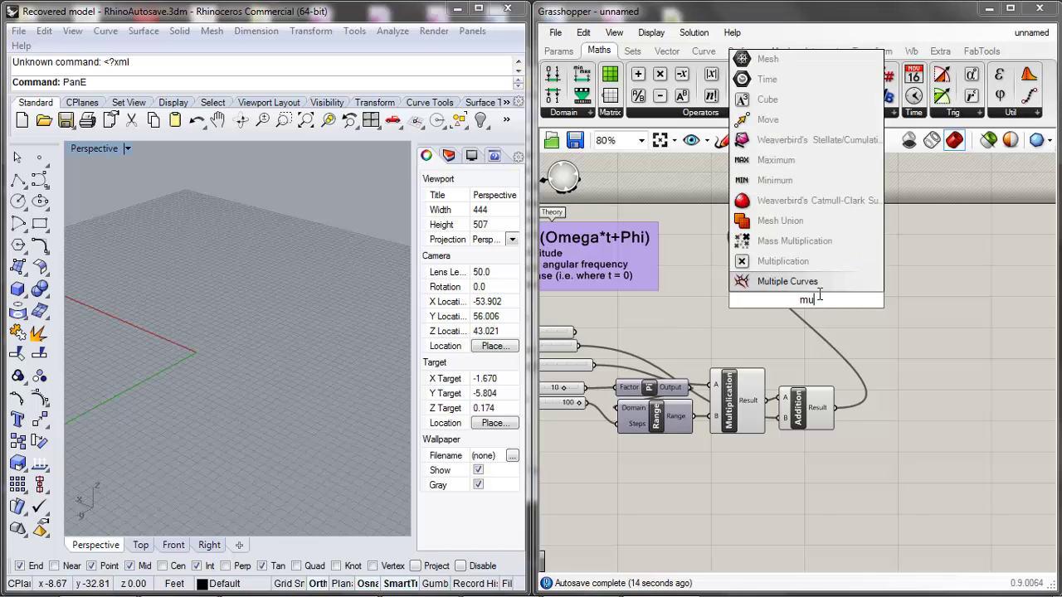
{"action": "type", "text": "ltiplication"}
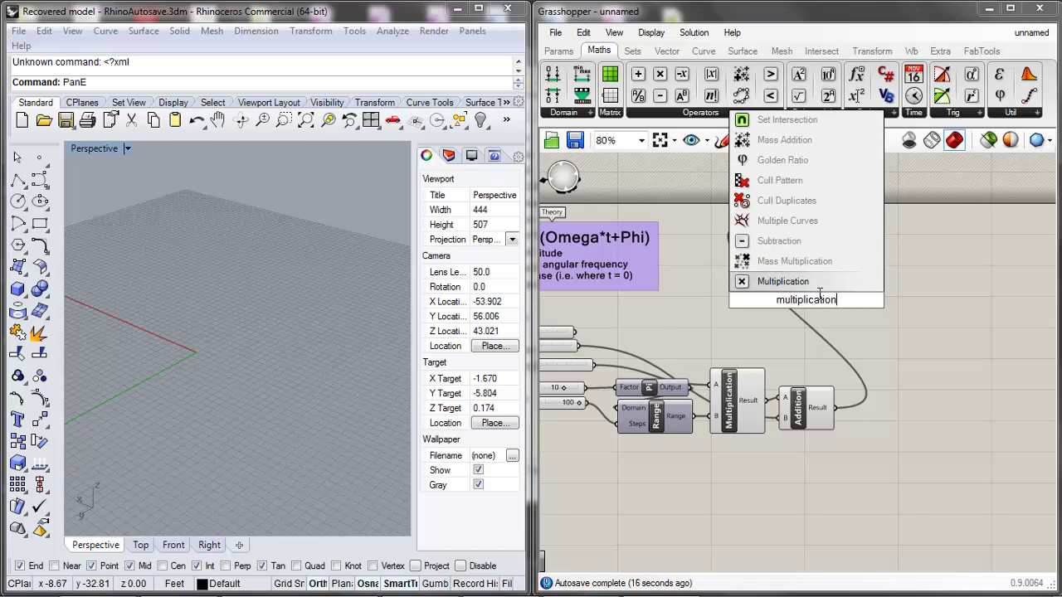
{"action": "left_click", "coordinate": [786, 284]}
{"action": "scroll", "coordinate": [817, 303], "scroll_direction": "up", "scroll_amount": 2}
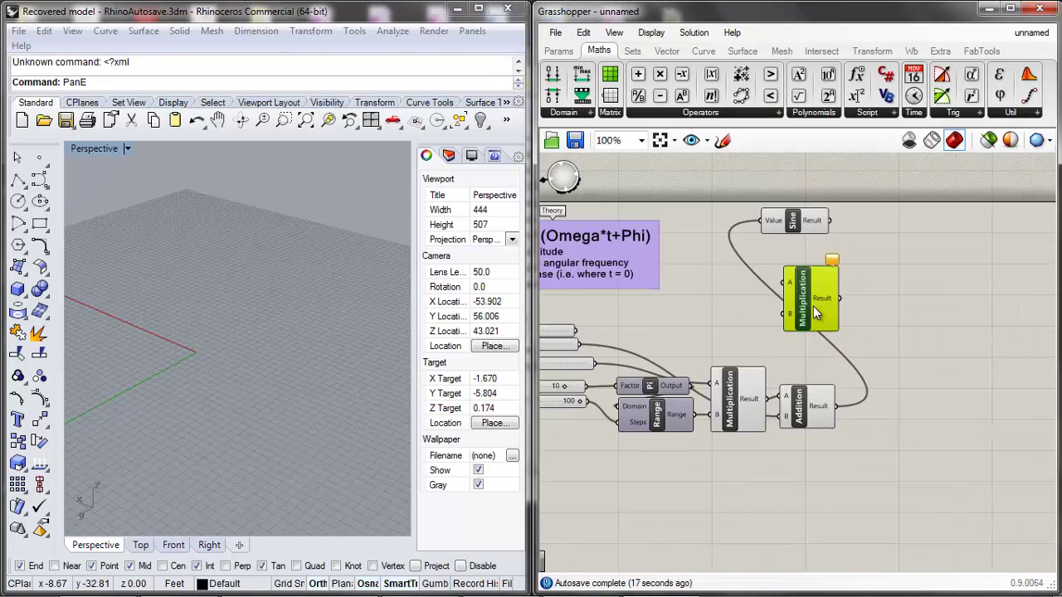
{"action": "scroll", "coordinate": [807, 307], "scroll_direction": "down", "scroll_amount": 2}
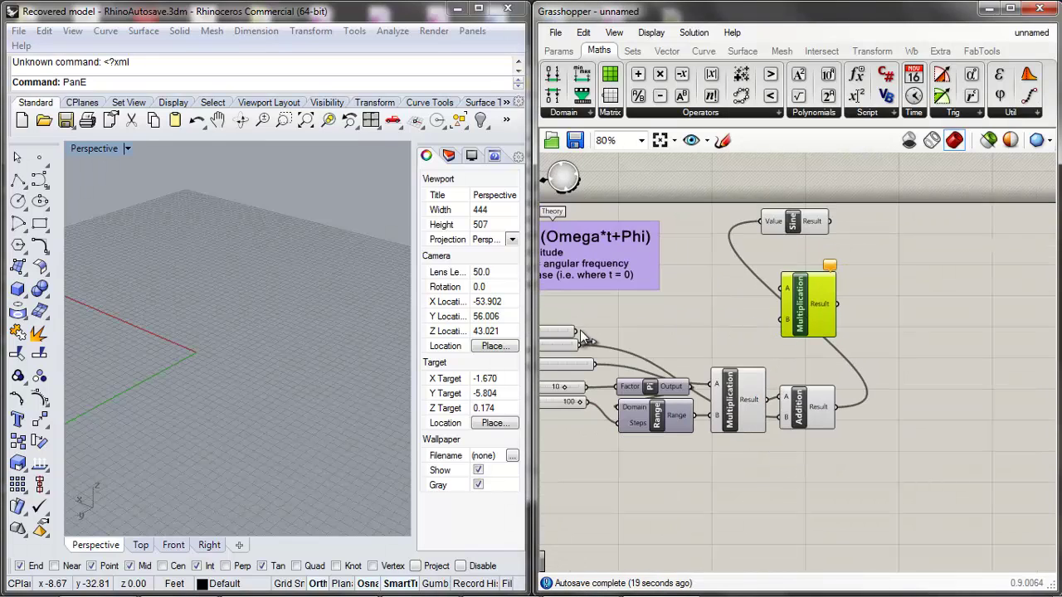
Connect the A slider to the new Multiplication's A input and the Sine result to its B input.
{"action": "left_click_drag", "start_coordinate": [580, 332], "coordinate": [786, 288]}
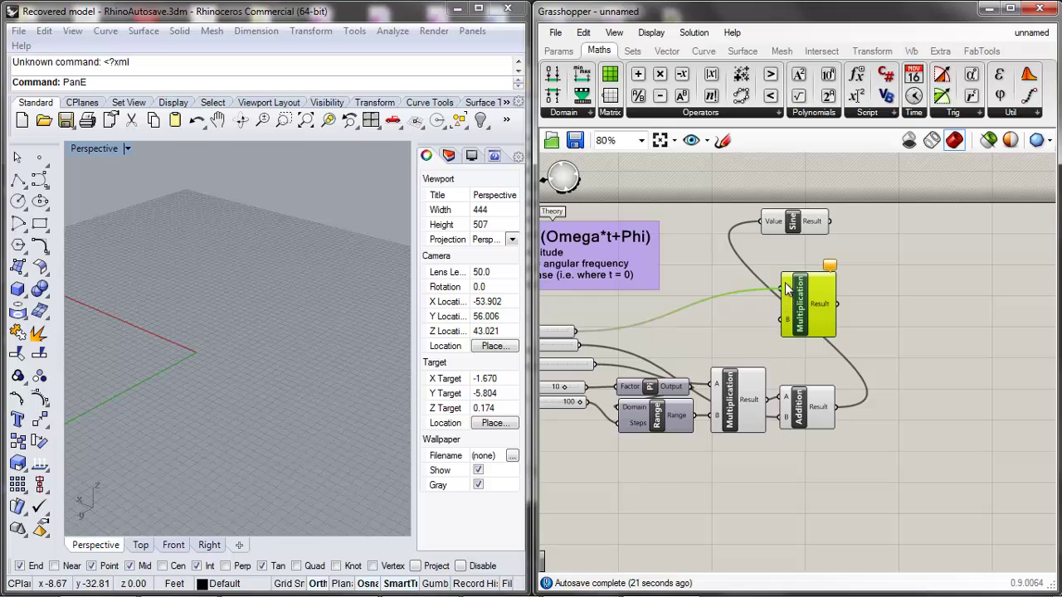
{"action": "left_click_drag", "start_coordinate": [830, 221], "coordinate": [787, 320]}
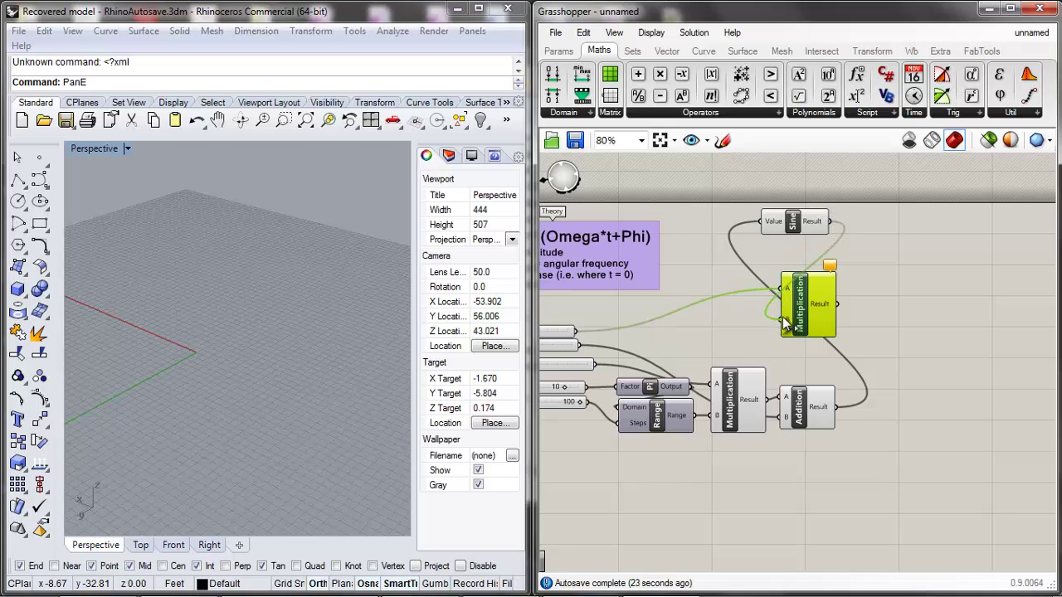
{"action": "left_click", "coordinate": [827, 323]}
{"action": "scroll", "coordinate": [885, 295], "scroll_direction": "down", "scroll_amount": 2}
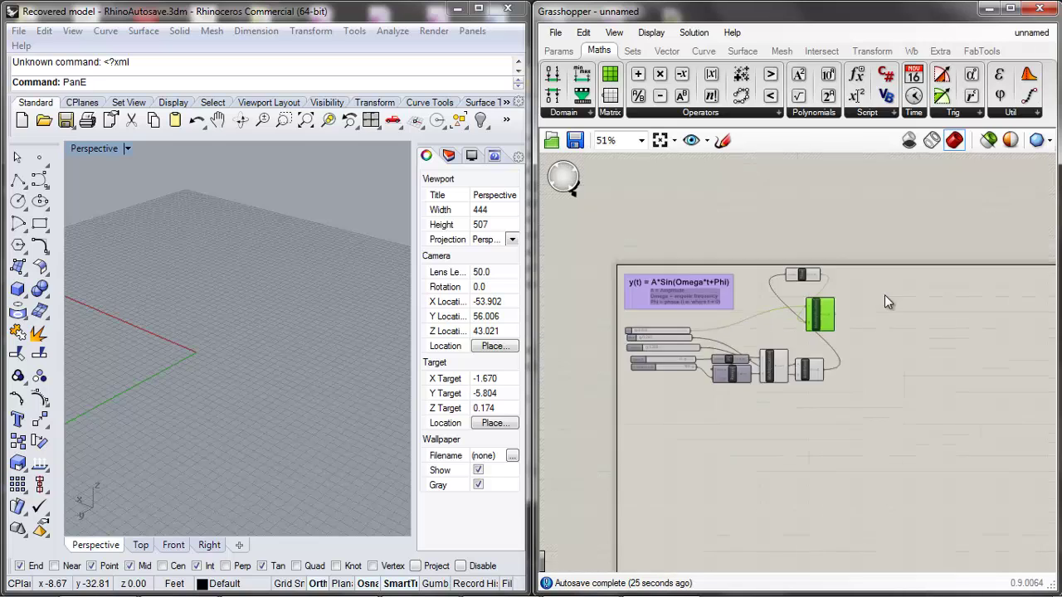
{"action": "scroll", "coordinate": [898, 342], "scroll_direction": "up", "scroll_amount": 4}
Add a Panel beside the new Multiplication component and connect the Multiplication result to it.
{"action": "left_click", "coordinate": [898, 341]}
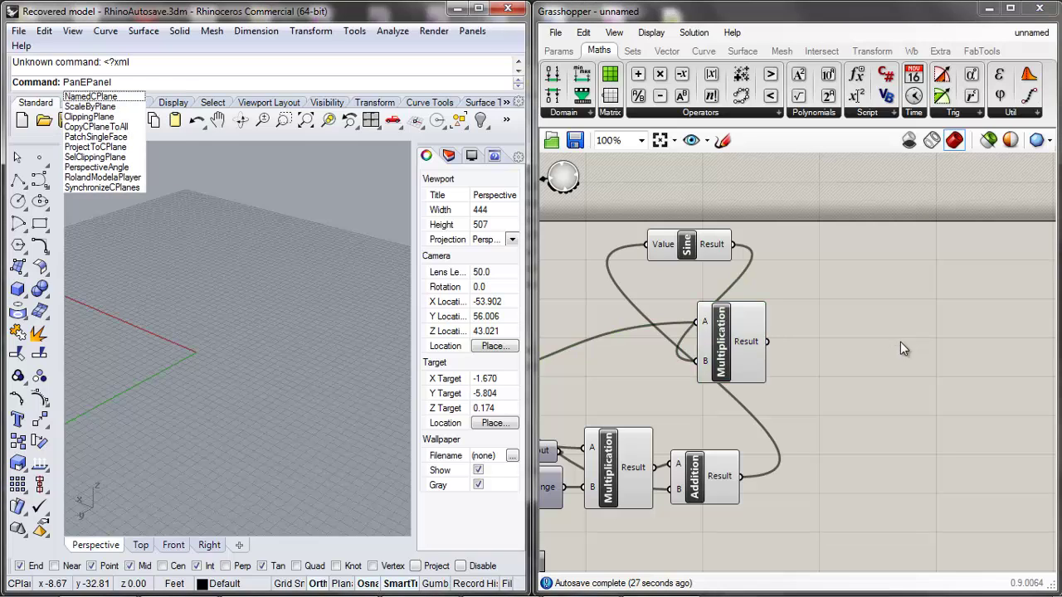
{"action": "double_click", "coordinate": [836, 363]}
{"action": "type", "text": "panel"}
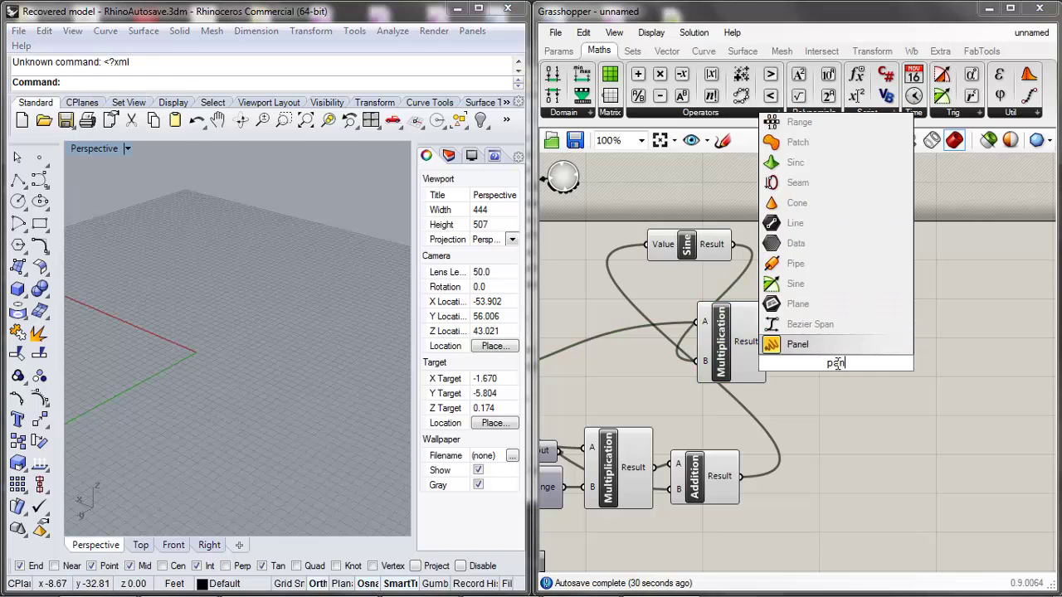
{"action": "left_click", "coordinate": [796, 344]}
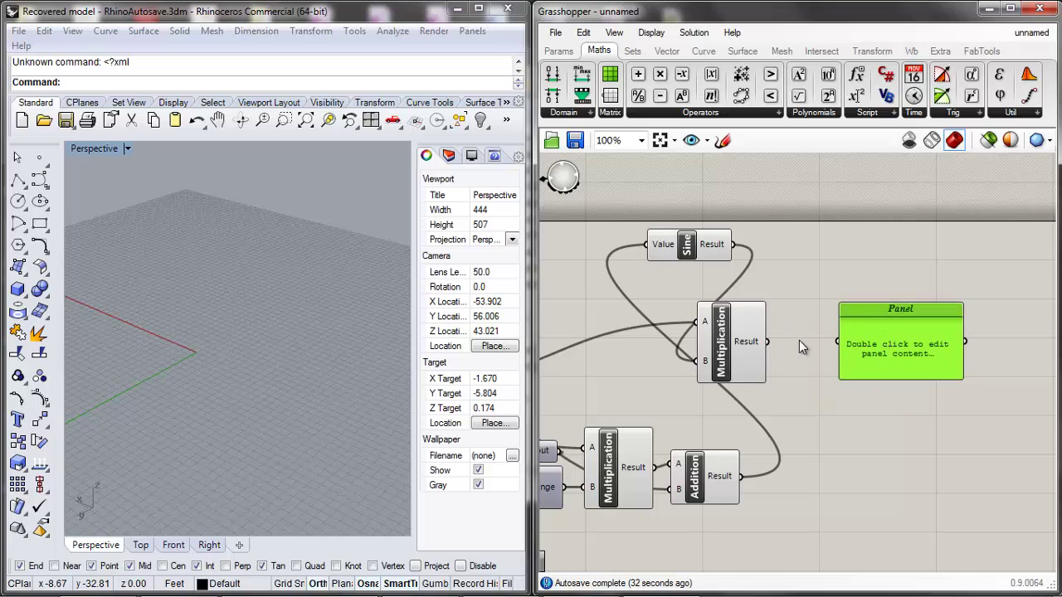
{"action": "left_click_drag", "start_coordinate": [769, 341], "coordinate": [835, 342]}
{"action": "left_click_drag", "start_coordinate": [768, 350], "coordinate": [837, 339]}
Rename the Panel attached to the final Multiplication as "Y values".
{"action": "right_click", "coordinate": [837, 338]}
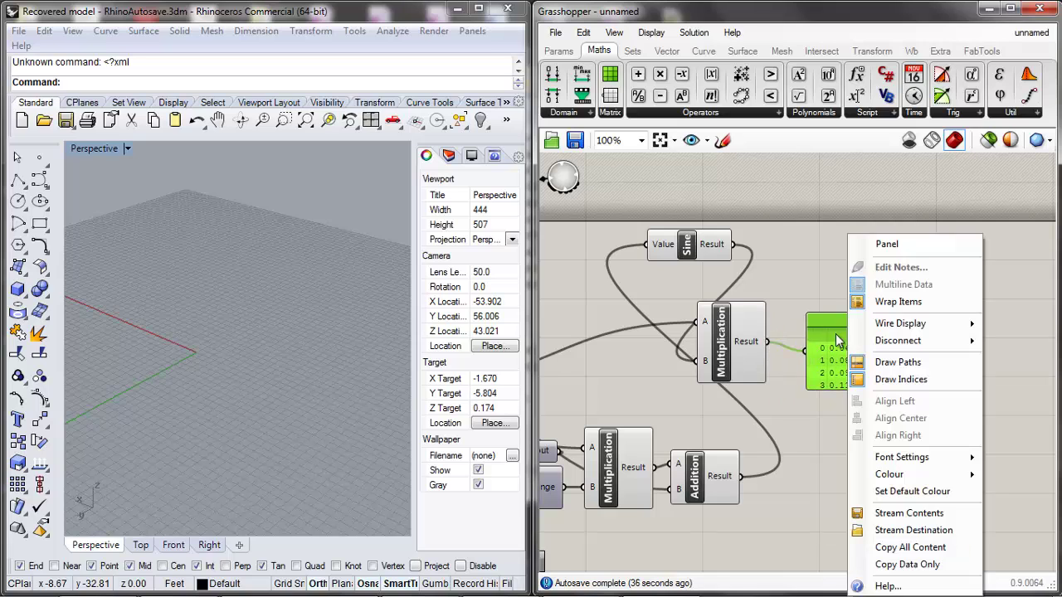
{"action": "left_click", "coordinate": [900, 243]}
{"action": "type", "text": "Y values"}
{"action": "key", "text": "Return"}
{"action": "scroll", "coordinate": [830, 322], "scroll_direction": "down", "scroll_amount": 3}
{"action": "scroll", "coordinate": [830, 322], "scroll_direction": "up", "scroll_amount": 3}
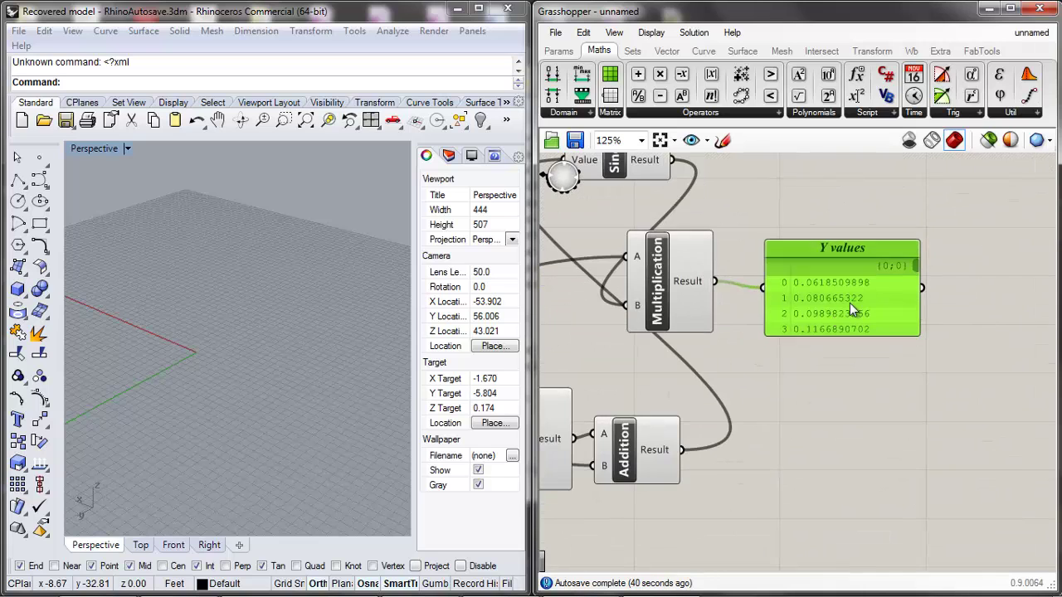
Review the Theory formula against the wired components, from the sliders and Range through to the Y values panel.
{"action": "scroll", "coordinate": [558, 221], "scroll_direction": "down", "scroll_amount": 5}
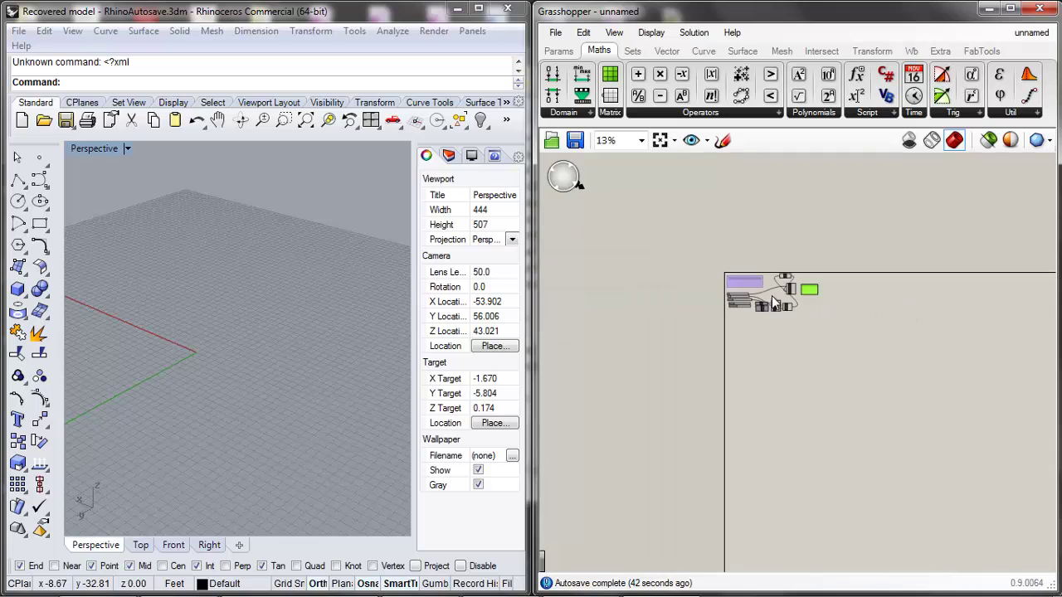
{"action": "scroll", "coordinate": [565, 258], "scroll_direction": "up", "scroll_amount": 5}
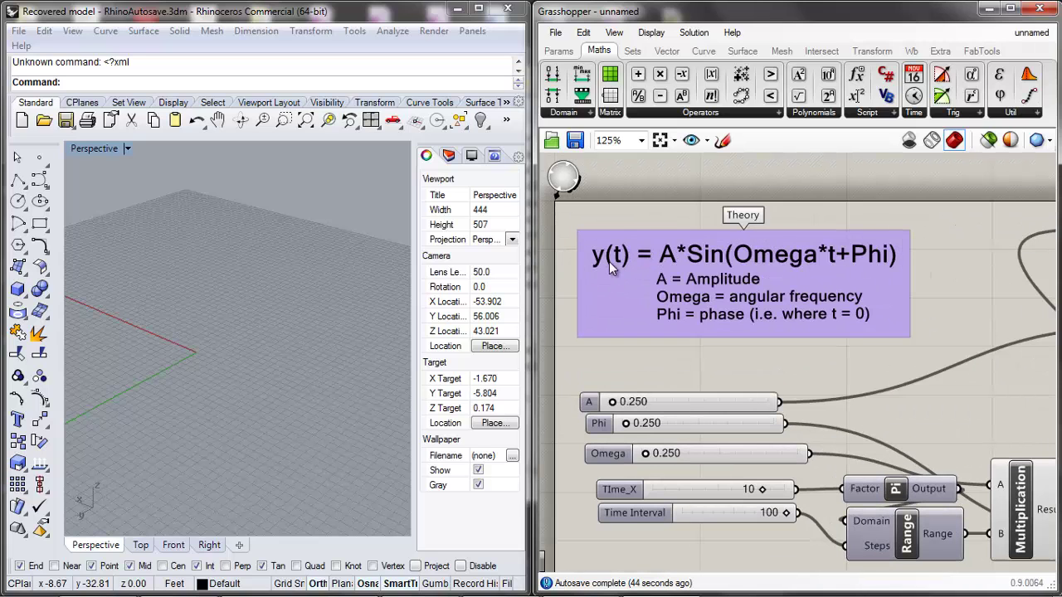
{"action": "scroll", "coordinate": [572, 269], "scroll_direction": "down", "scroll_amount": 4}
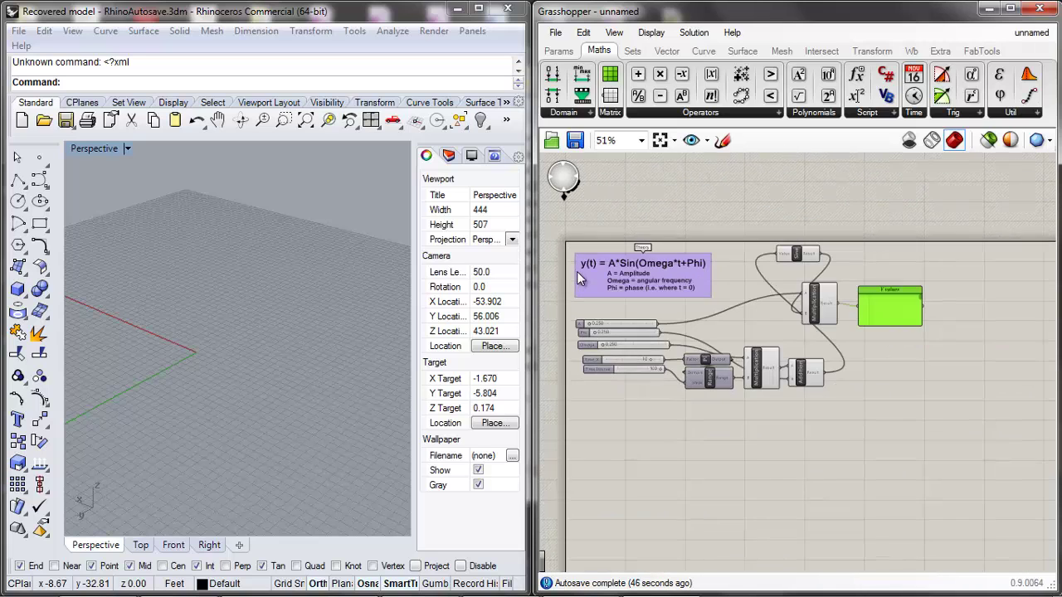
{"action": "scroll", "coordinate": [576, 271], "scroll_direction": "up", "scroll_amount": 2}
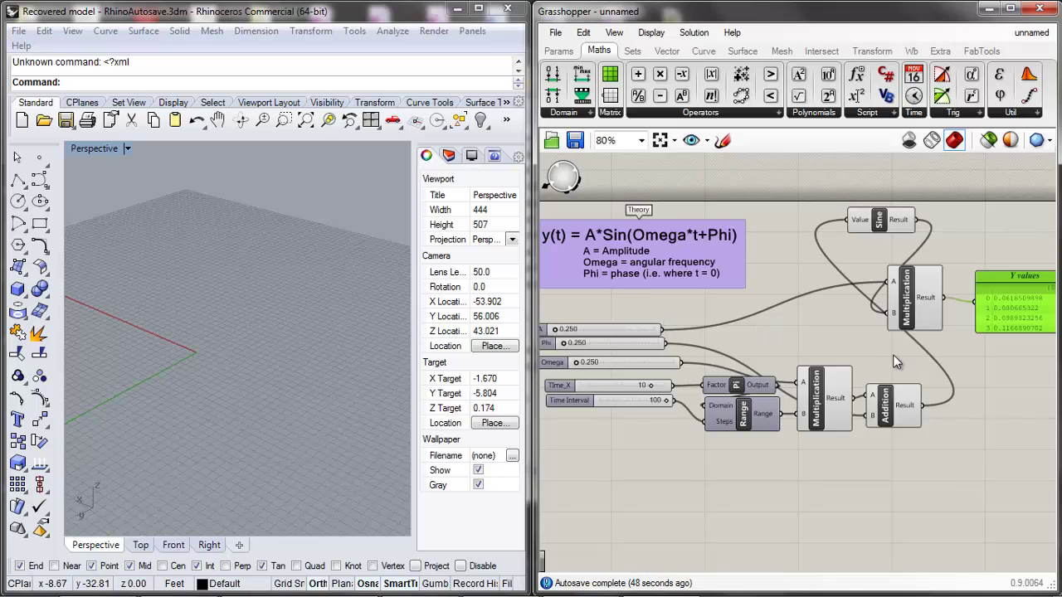
{"action": "left_click", "coordinate": [758, 419]}
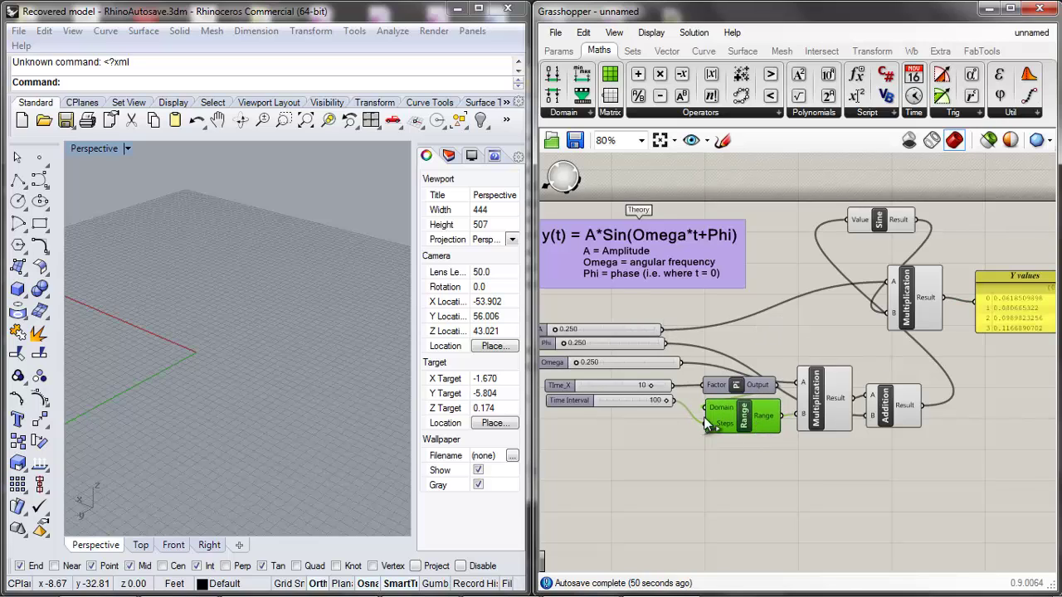
{"action": "scroll", "coordinate": [813, 382], "scroll_direction": "down", "scroll_amount": 3}
{"action": "scroll", "coordinate": [938, 390], "scroll_direction": "up", "scroll_amount": 3}
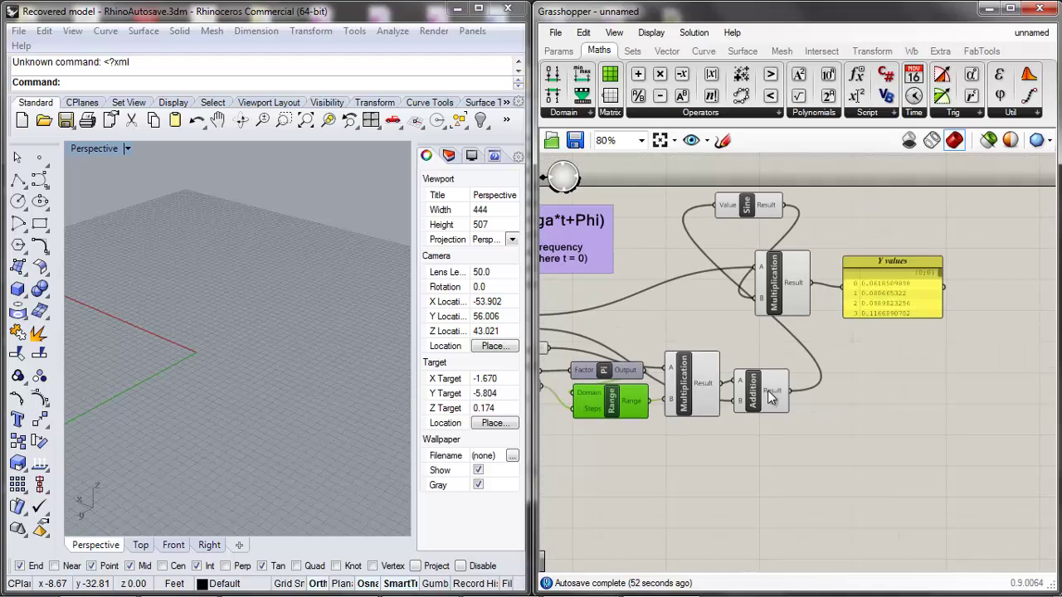
Duplicate the Y values panel below the original and feed the copy from the Range component's output instead.
{"action": "left_click", "coordinate": [911, 304]}
{"action": "left_click_drag", "start_coordinate": [907, 302], "coordinate": [893, 371], "text": "alt"}
{"action": "left_click", "coordinate": [854, 450]}
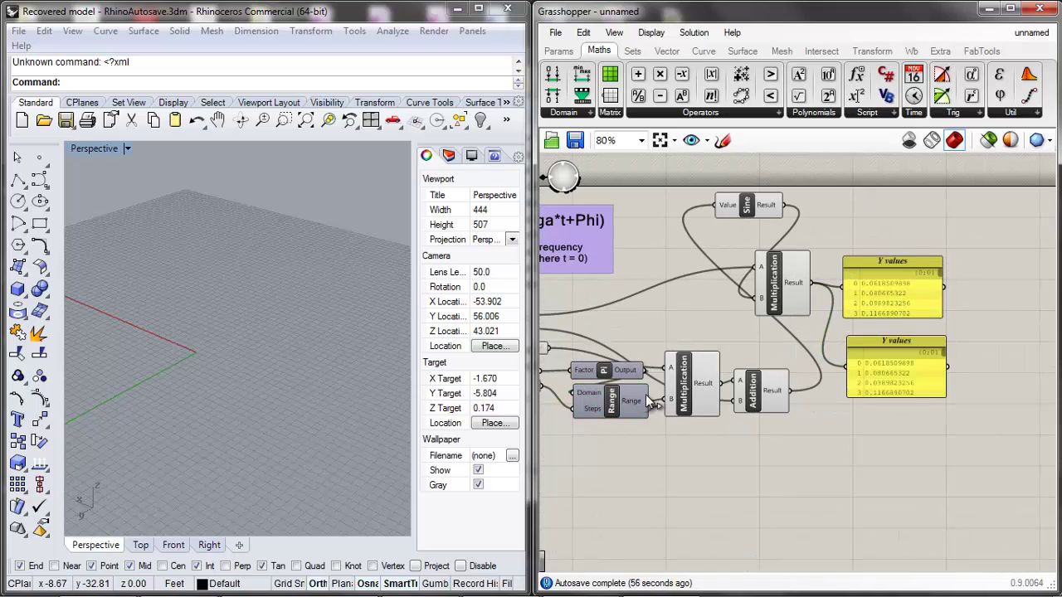
{"action": "left_click_drag", "start_coordinate": [655, 404], "coordinate": [903, 366]}
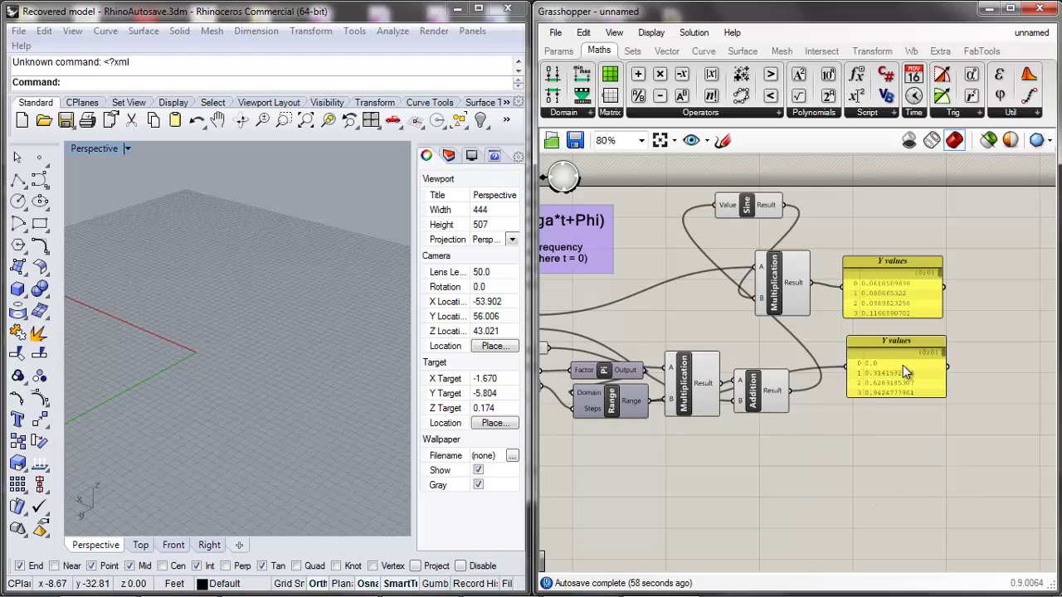
Rename the duplicated panel as "X values" and align the Y values panel directly above it.
{"action": "scroll", "coordinate": [903, 365], "scroll_direction": "up", "scroll_amount": 3}
{"action": "right_click", "coordinate": [903, 329]}
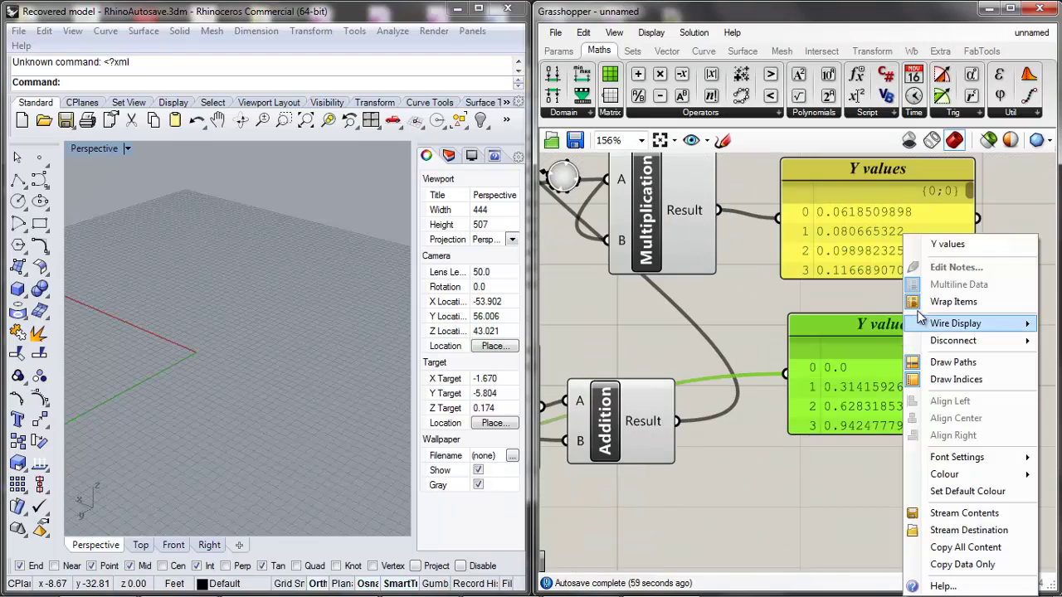
{"action": "double_click", "coordinate": [934, 244]}
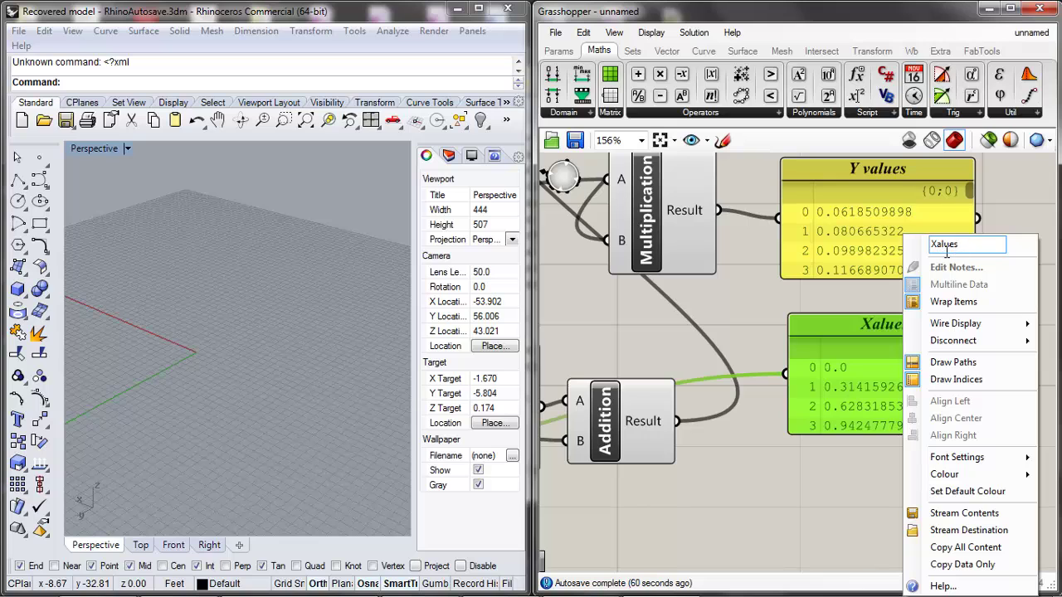
{"action": "left_click", "coordinate": [870, 283]}
{"action": "scroll", "coordinate": [835, 265], "scroll_direction": "down", "scroll_amount": 1}
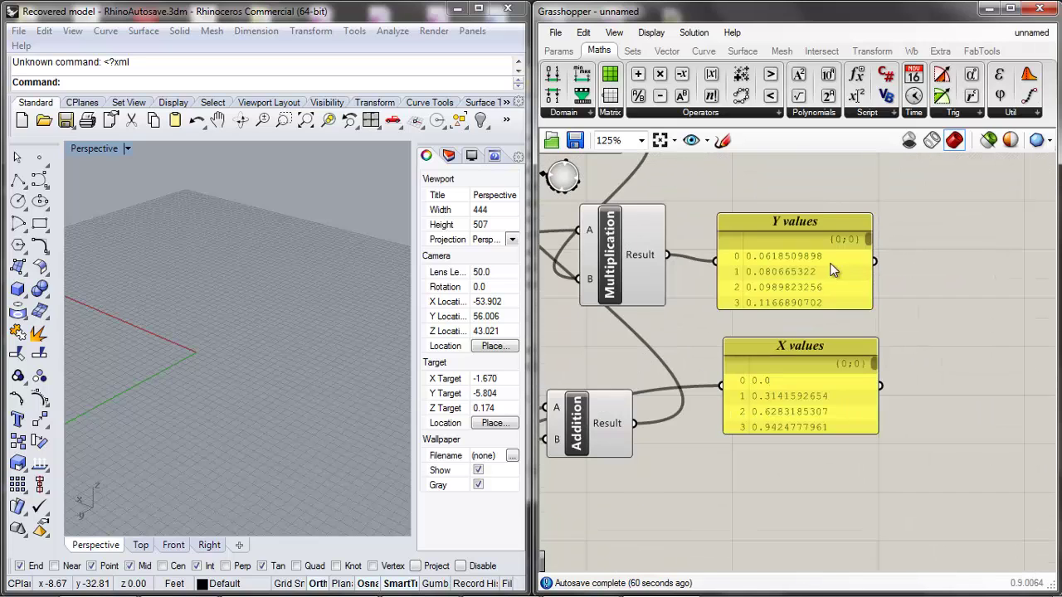
{"action": "left_click", "coordinate": [834, 267]}
{"action": "scroll", "coordinate": [858, 316], "scroll_direction": "down", "scroll_amount": 1}
{"action": "left_click", "coordinate": [858, 319]}
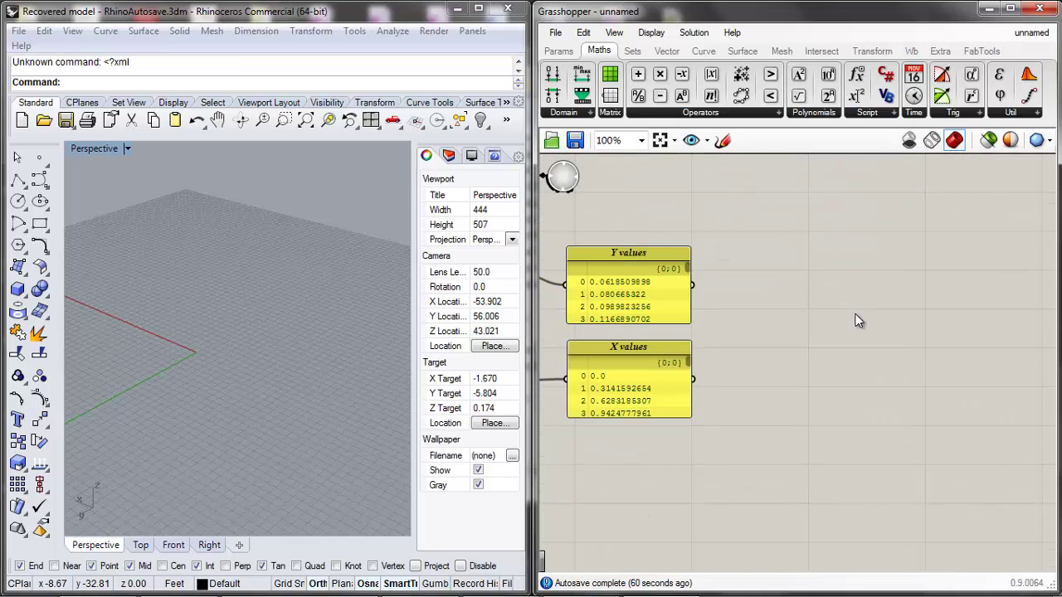
Add a Construct Point component beside the Y values and X values panels.
{"action": "double_click", "coordinate": [758, 317]}
{"action": "type", "text": "cponstruct"}
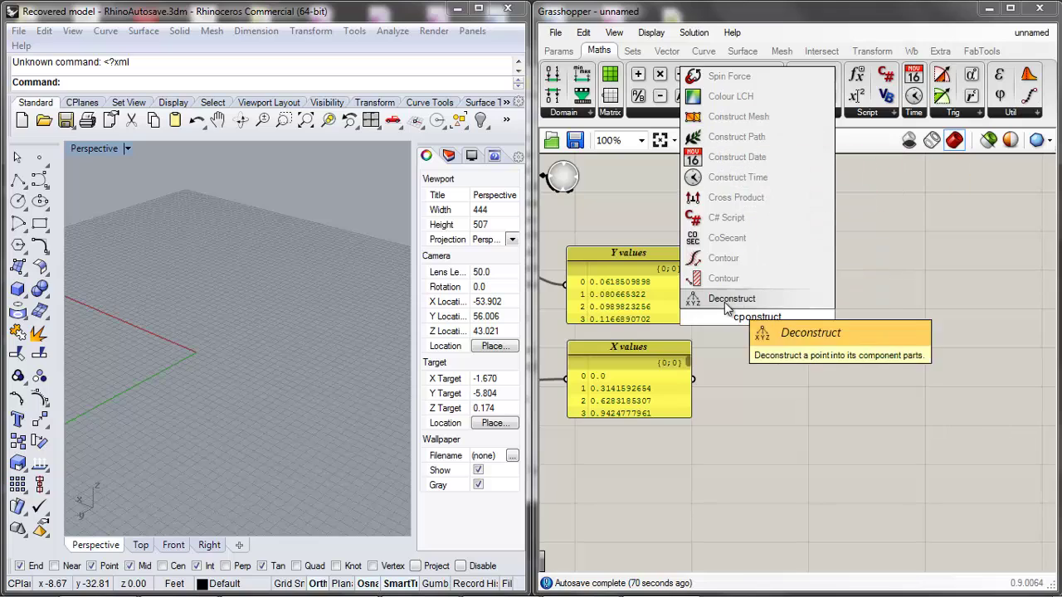
{"action": "scroll", "coordinate": [751, 290], "scroll_direction": "up", "scroll_amount": 4}
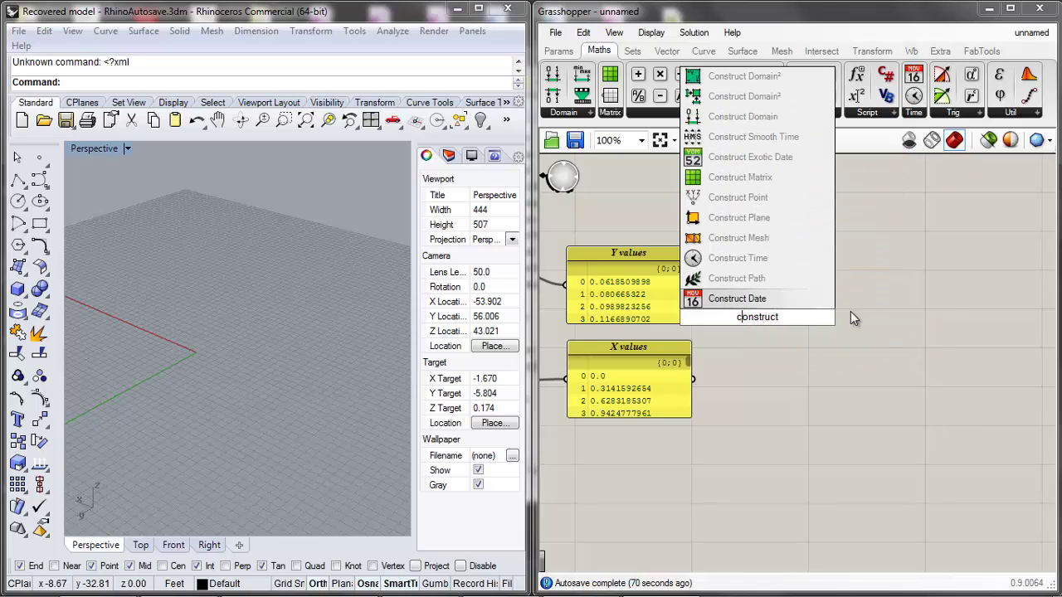
{"action": "left_click", "coordinate": [737, 199]}
{"action": "left_click_drag", "start_coordinate": [778, 325], "coordinate": [792, 329]}
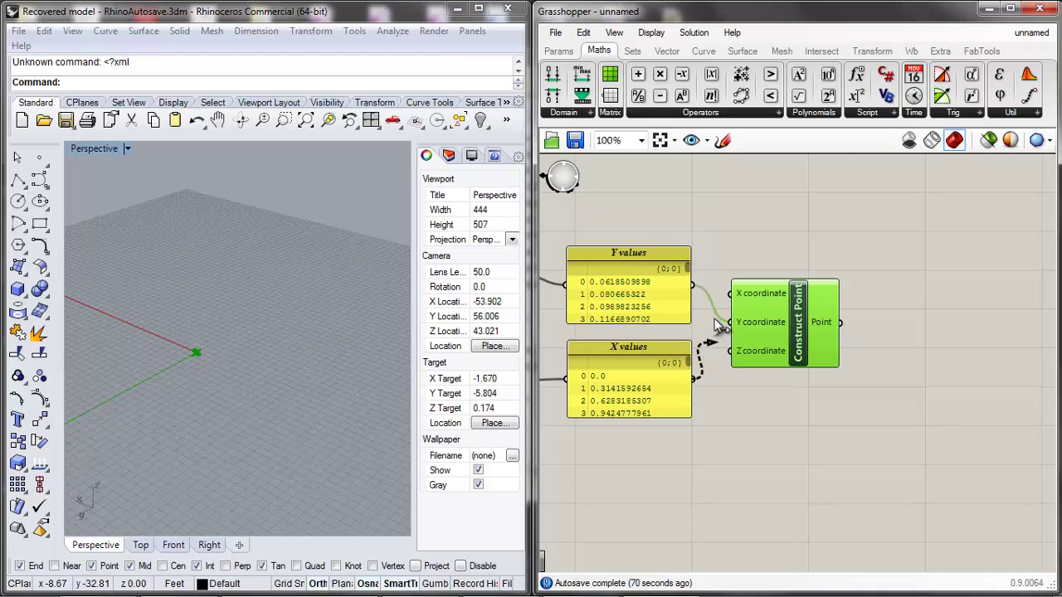
Connect the X values panel to the X coordinate input of the Construct Point component.
{"action": "left_click_drag", "start_coordinate": [720, 326], "coordinate": [730, 294]}
{"action": "left_click_drag", "start_coordinate": [784, 328], "coordinate": [785, 342]}
{"action": "right_click_drag", "start_coordinate": [178, 331], "coordinate": [253, 404]}
Set the amplitude slider A to 5.286 and the phase slider Phi to 4.975.
{"action": "left_click", "coordinate": [841, 413]}
{"action": "scroll", "coordinate": [850, 389], "scroll_direction": "down", "scroll_amount": 5}
{"action": "scroll", "coordinate": [825, 404], "scroll_direction": "up", "scroll_amount": 3}
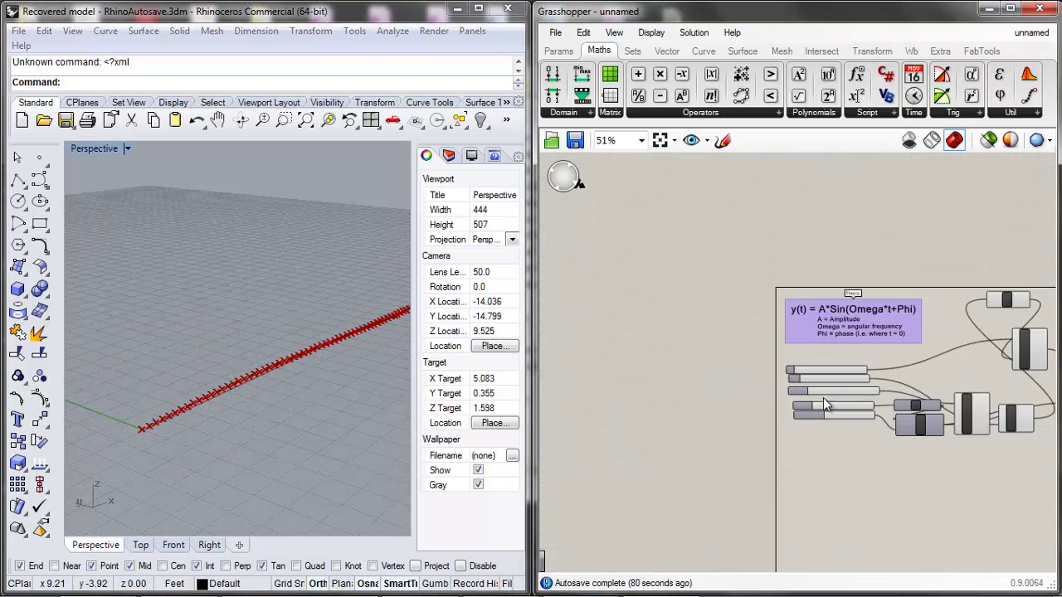
{"action": "scroll", "coordinate": [825, 404], "scroll_direction": "up", "scroll_amount": 7}
{"action": "left_click_drag", "start_coordinate": [761, 332], "coordinate": [838, 332]}
{"action": "right_click_drag", "start_coordinate": [179, 379], "coordinate": [320, 342]}
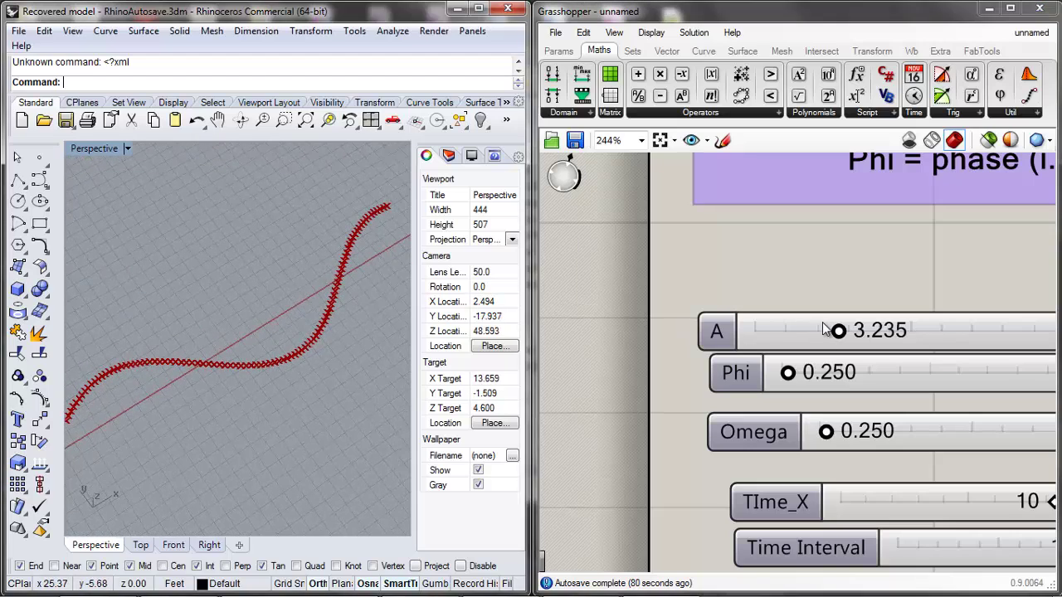
{"action": "left_click_drag", "start_coordinate": [836, 330], "coordinate": [891, 330]}
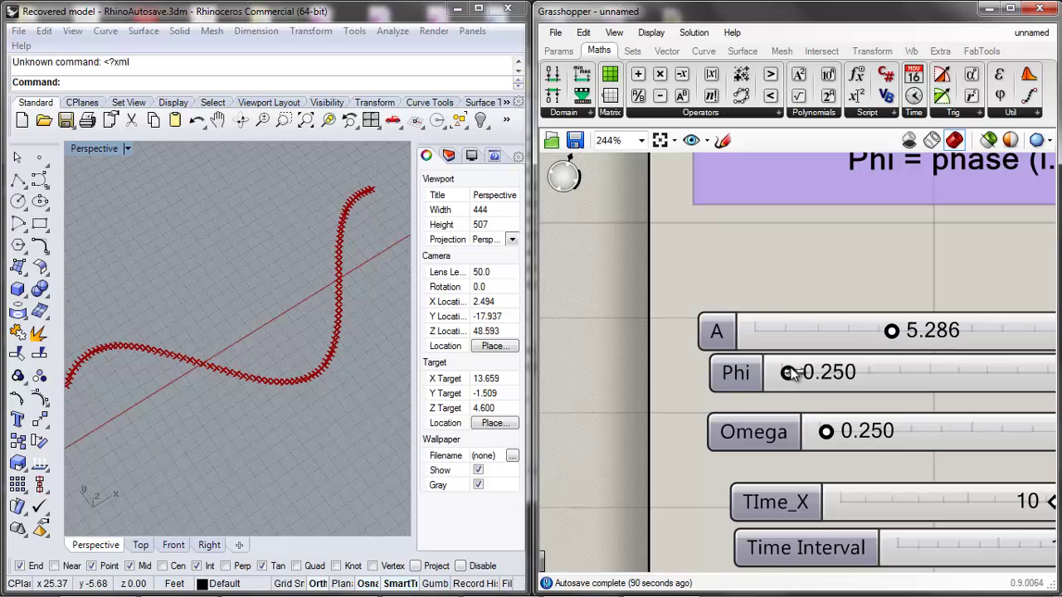
{"action": "left_click_drag", "start_coordinate": [788, 372], "coordinate": [903, 373]}
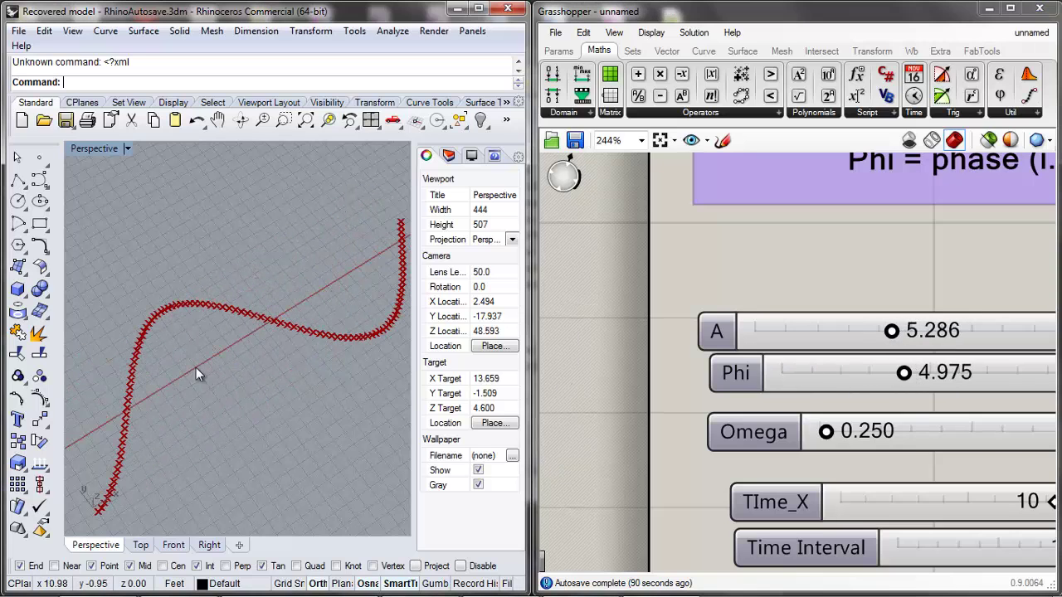
{"action": "right_click_drag", "start_coordinate": [196, 368], "coordinate": [399, 382]}
Set the Omega slider to 1.602 and the TIme_X slider to 11.
{"action": "left_click_drag", "start_coordinate": [824, 432], "coordinate": [869, 432]}
{"action": "scroll", "coordinate": [896, 448], "scroll_direction": "down", "scroll_amount": 3}
{"action": "scroll", "coordinate": [938, 455], "scroll_direction": "up", "scroll_amount": 3}
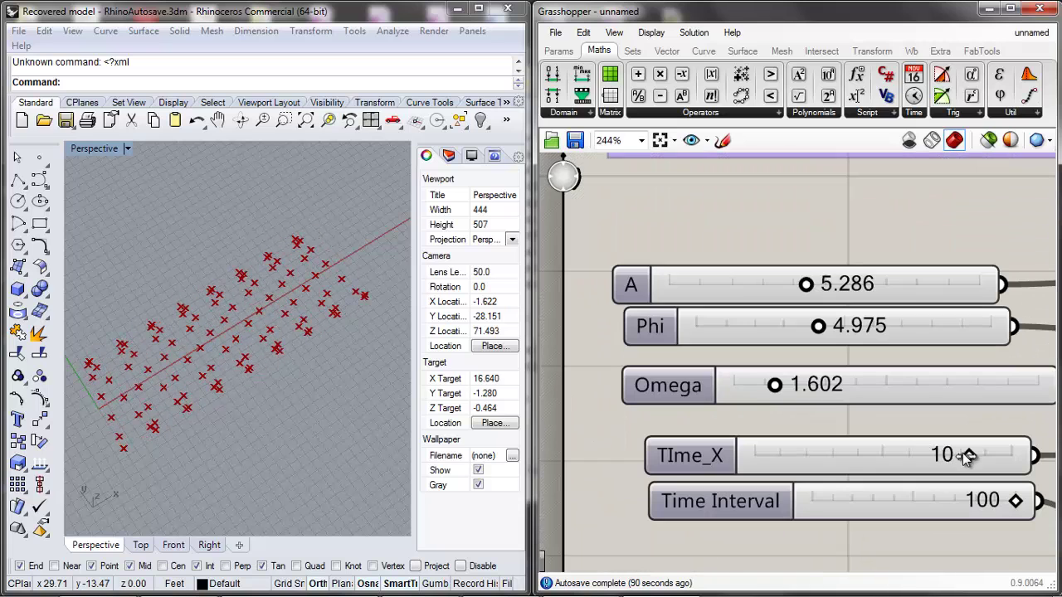
{"action": "left_click_drag", "start_coordinate": [966, 461], "coordinate": [992, 461]}
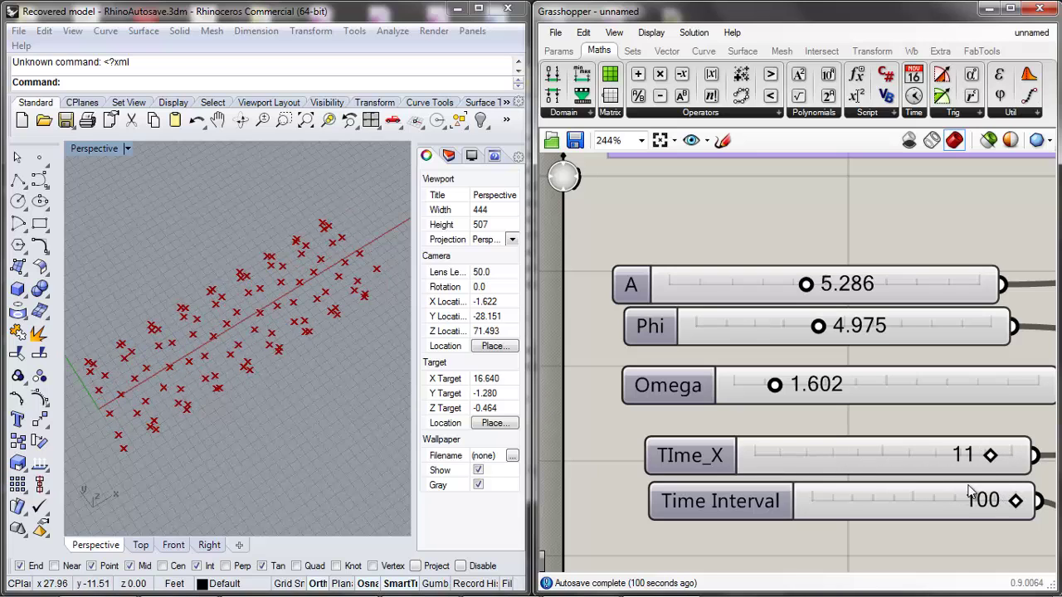
{"action": "left_click_drag", "start_coordinate": [1019, 500], "coordinate": [1047, 505]}
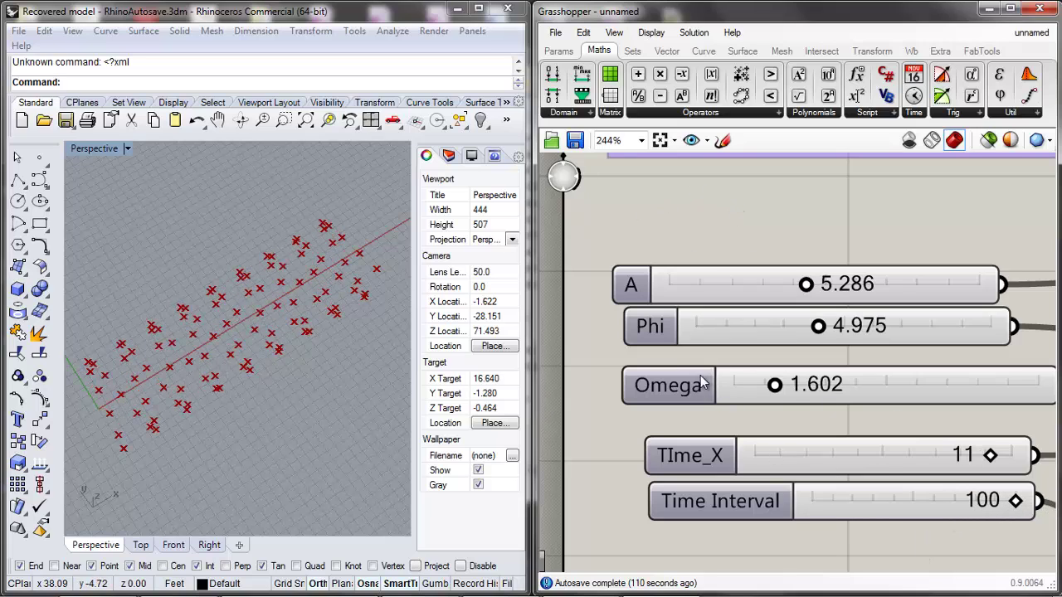
Lower the Omega slider to 0.281 and the Time Interval slider to 6.
{"action": "left_click_drag", "start_coordinate": [774, 388], "coordinate": [748, 387]}
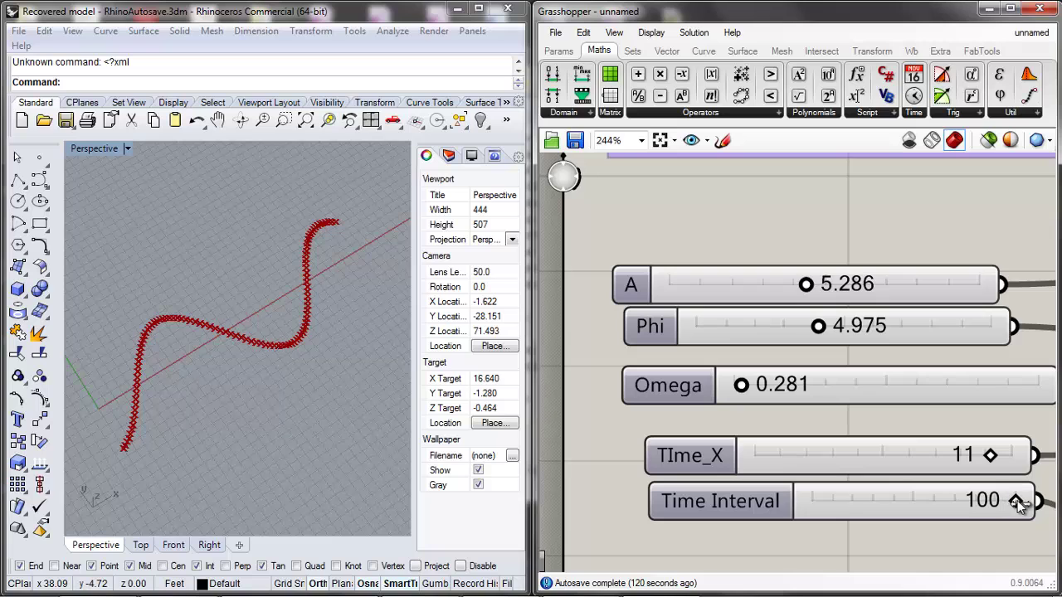
{"action": "left_click_drag", "start_coordinate": [1017, 503], "coordinate": [827, 500]}
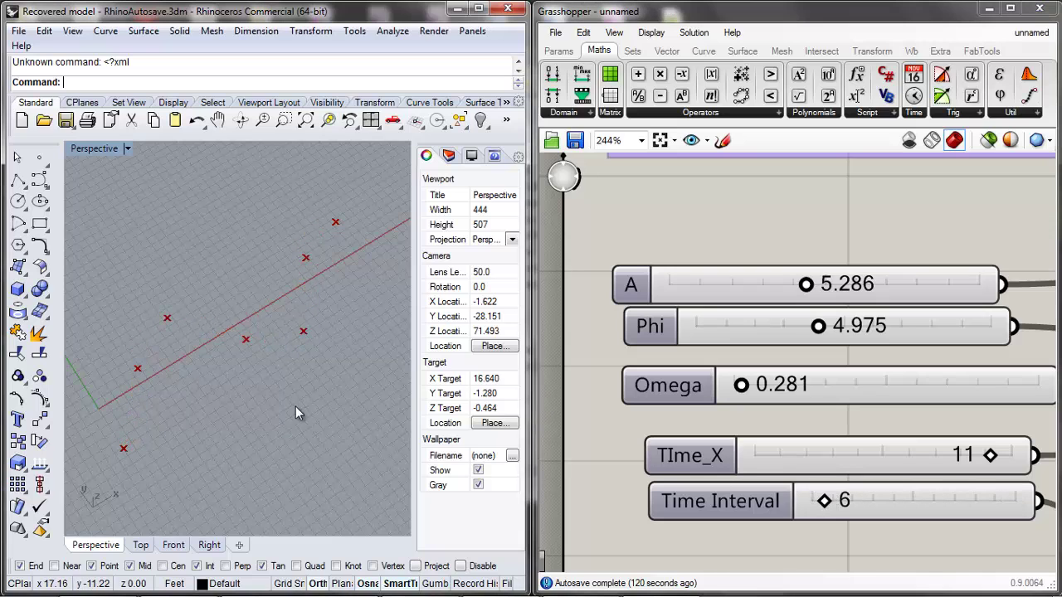
{"action": "scroll", "coordinate": [128, 347], "scroll_direction": "down", "scroll_amount": 3}
{"action": "scroll", "coordinate": [884, 211], "scroll_direction": "down", "scroll_amount": 6}
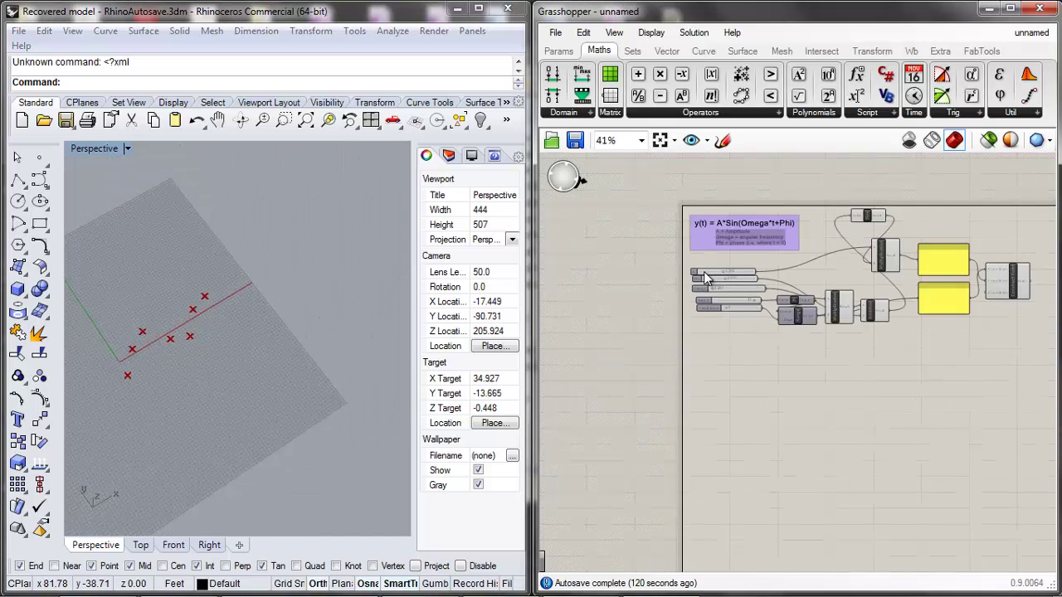
Rearrange the upper Multiplication component, the Y values and X values panels and Construct Point into a more compact layout.
{"action": "scroll", "coordinate": [759, 211], "scroll_direction": "up", "scroll_amount": 3}
{"action": "left_click_drag", "start_coordinate": [760, 255], "coordinate": [755, 287]}
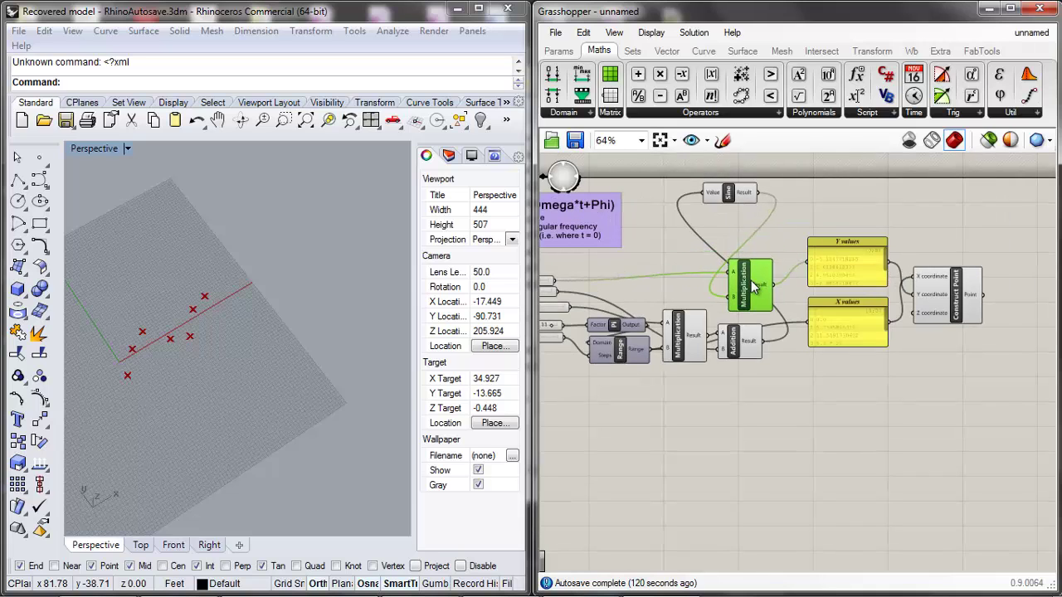
{"action": "mouse_move", "coordinate": [849, 264]}
{"action": "left_mouse_down"}
{"action": "mouse_move", "coordinate": [834, 268]}
{"action": "mouse_move", "coordinate": [842, 276]}
{"action": "left_mouse_up"}
{"action": "left_click_drag", "start_coordinate": [846, 337], "coordinate": [834, 348]}
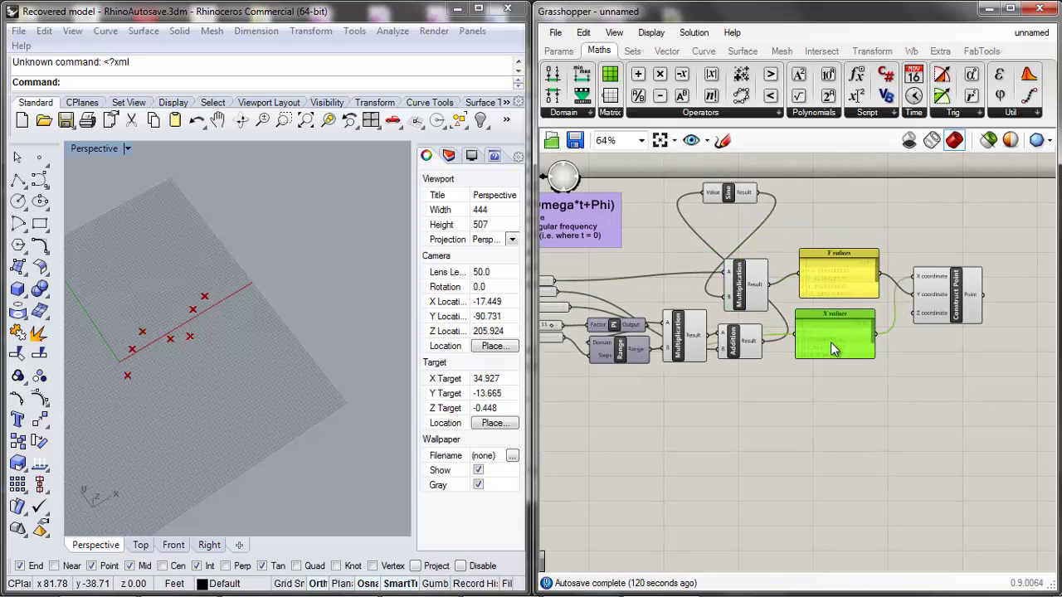
{"action": "left_click_drag", "start_coordinate": [834, 284], "coordinate": [822, 289]}
{"action": "right_click_drag", "start_coordinate": [1022, 308], "coordinate": [922, 298]}
{"action": "left_click_drag", "start_coordinate": [850, 290], "coordinate": [824, 307]}
Add an Interpolate curve component to the canvas and place it beside Construct Point's output.
{"action": "double_click", "coordinate": [993, 293]}
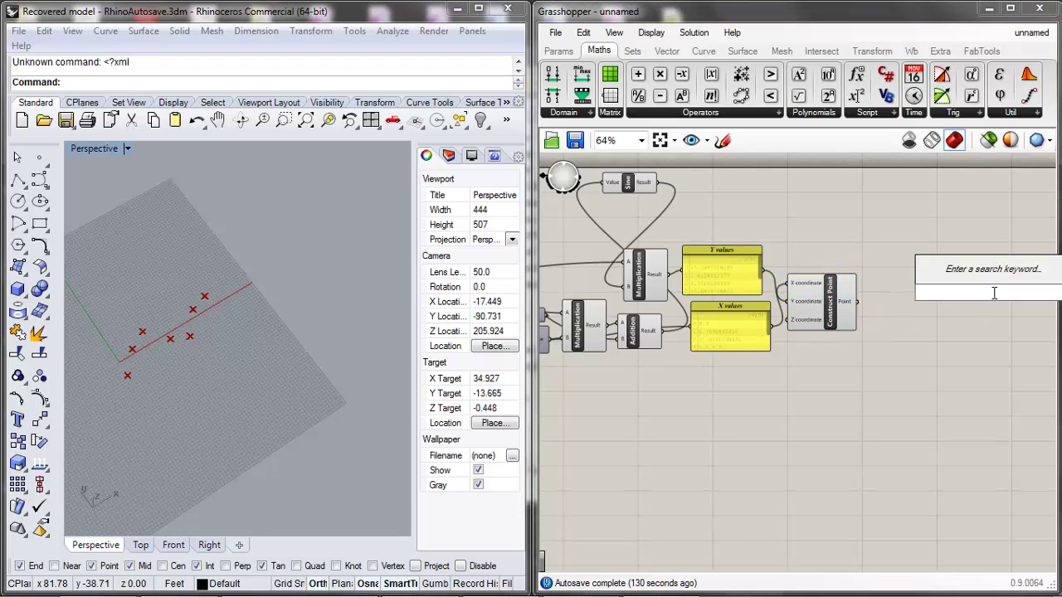
{"action": "type", "text": "in"}
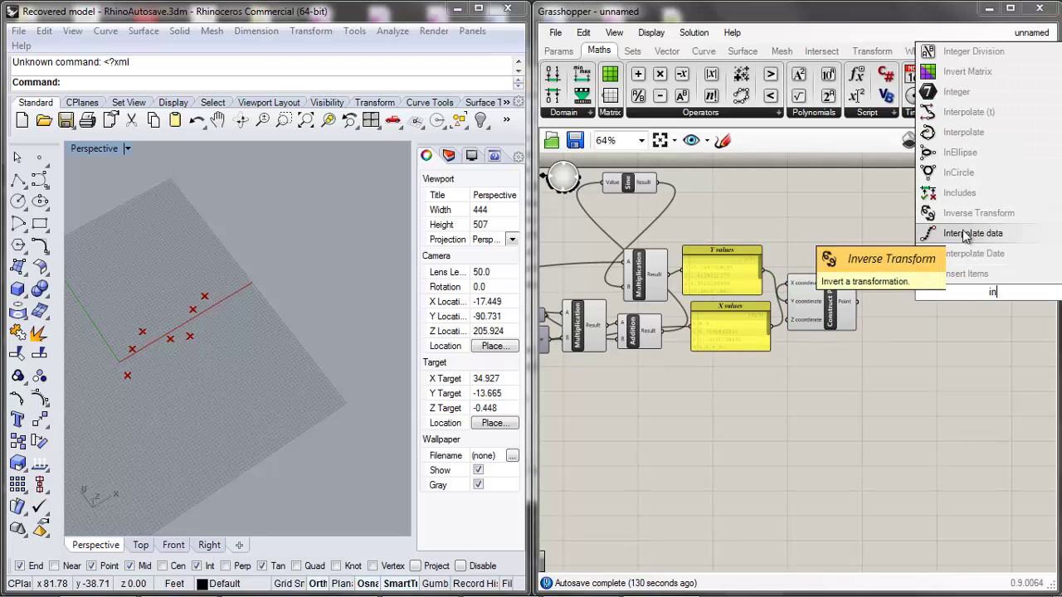
{"action": "left_click", "coordinate": [955, 134]}
{"action": "scroll", "coordinate": [1001, 334], "scroll_direction": "up", "scroll_amount": 3}
{"action": "left_click_drag", "start_coordinate": [905, 307], "coordinate": [805, 323]}
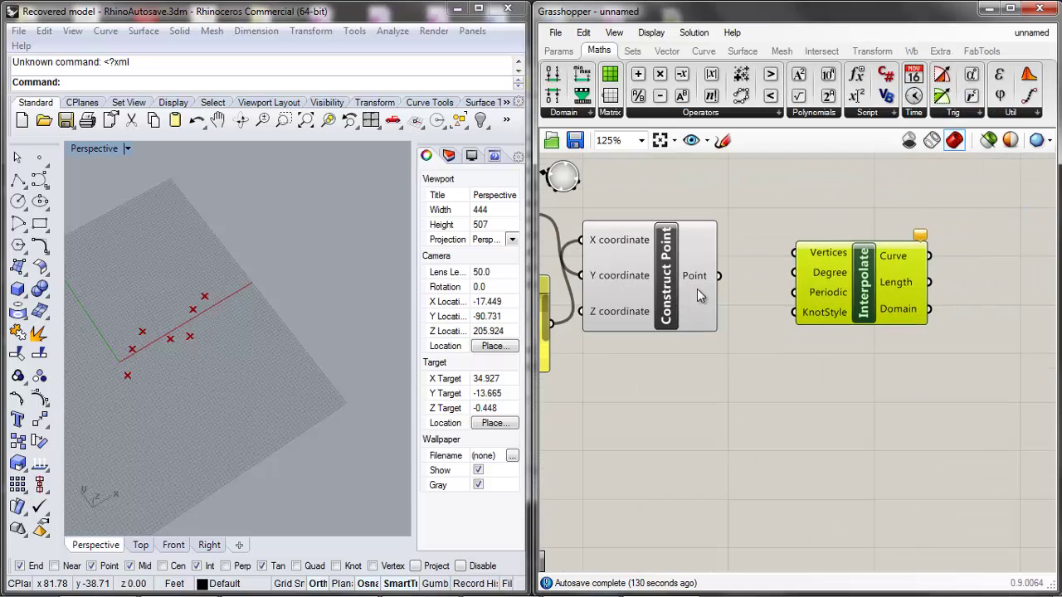
Connect Construct Point's Point output to the Vertices input of Interpolate.
{"action": "left_click", "coordinate": [18, 442]}
{"action": "key", "text": "ctrl+shift+e"}
{"action": "scroll", "coordinate": [228, 336], "scroll_direction": "down", "scroll_amount": 3}
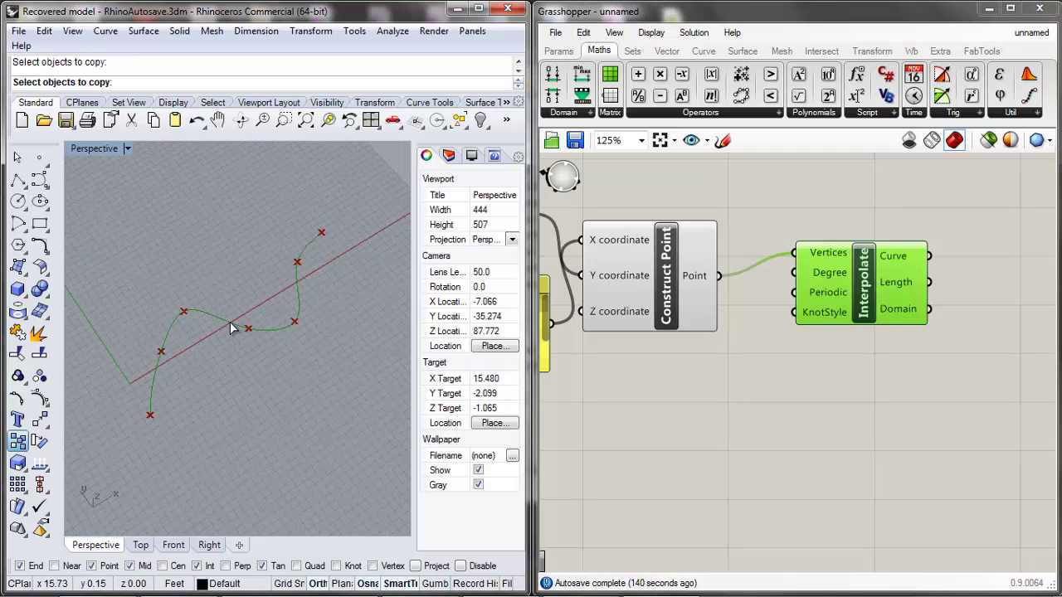
{"action": "left_click", "coordinate": [697, 274]}
{"action": "left_click", "coordinate": [896, 201]}
Raise the Time Interval slider to 40 to smooth the interpolated sine curve.
{"action": "scroll", "coordinate": [911, 218], "scroll_direction": "down", "scroll_amount": 5}
{"action": "scroll", "coordinate": [869, 377], "scroll_direction": "down", "scroll_amount": 3}
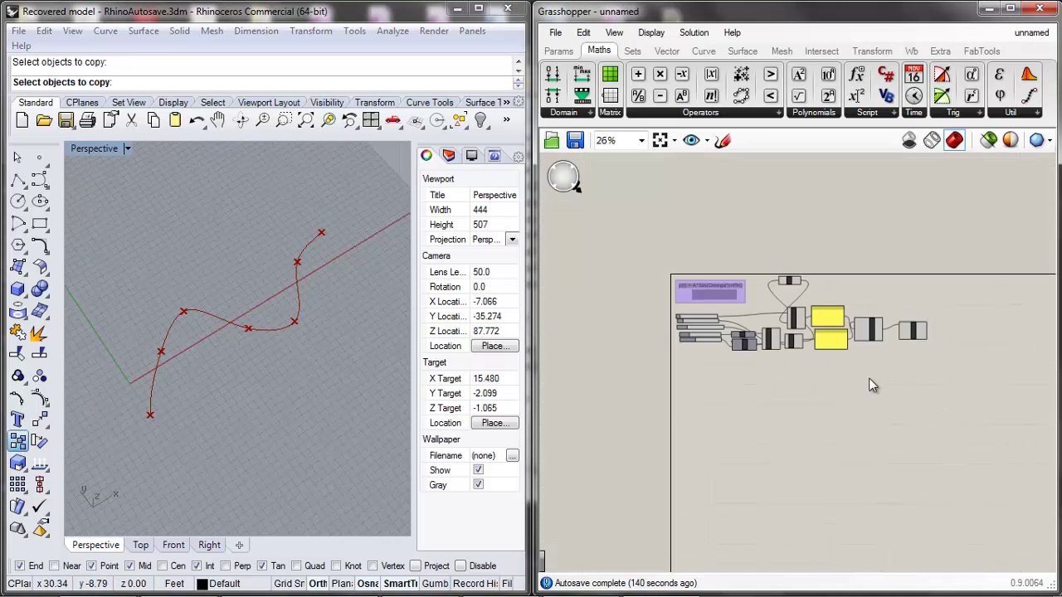
{"action": "scroll", "coordinate": [614, 332], "scroll_direction": "up", "scroll_amount": 5}
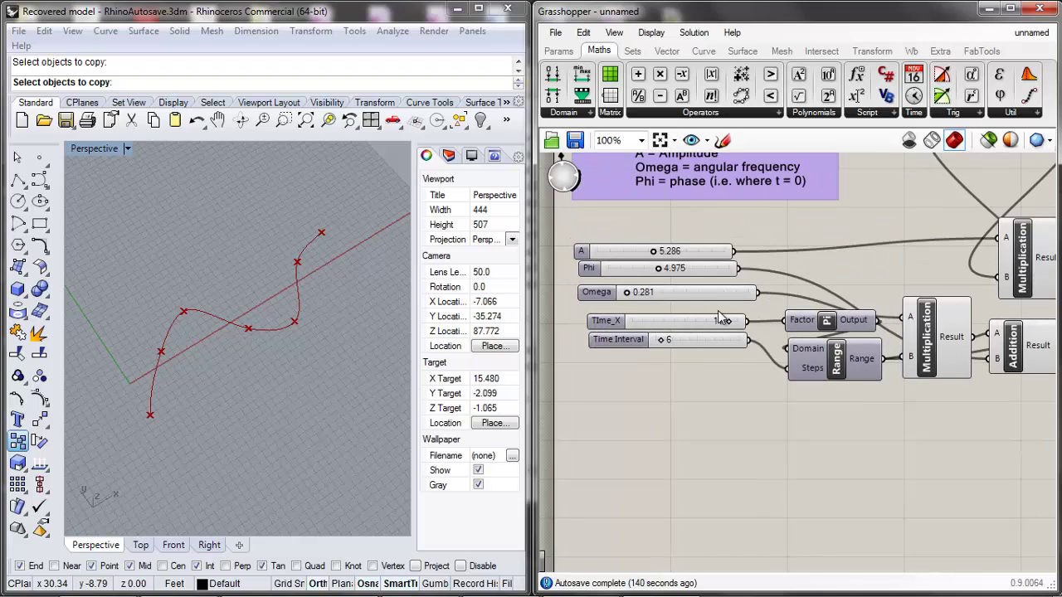
{"action": "scroll", "coordinate": [664, 344], "scroll_direction": "up", "scroll_amount": 1}
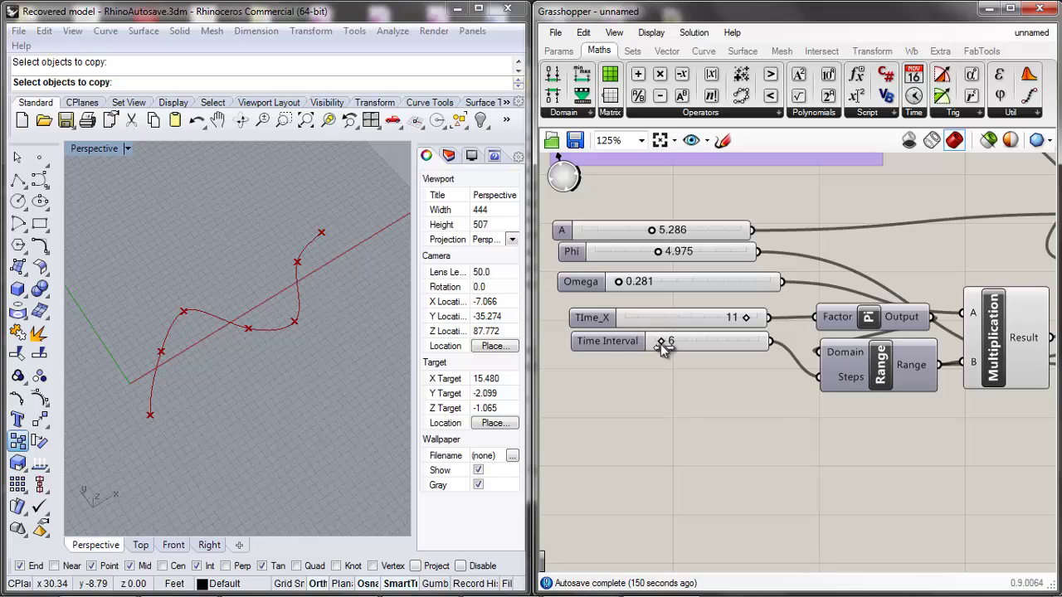
{"action": "left_click_drag", "start_coordinate": [662, 344], "coordinate": [692, 324]}
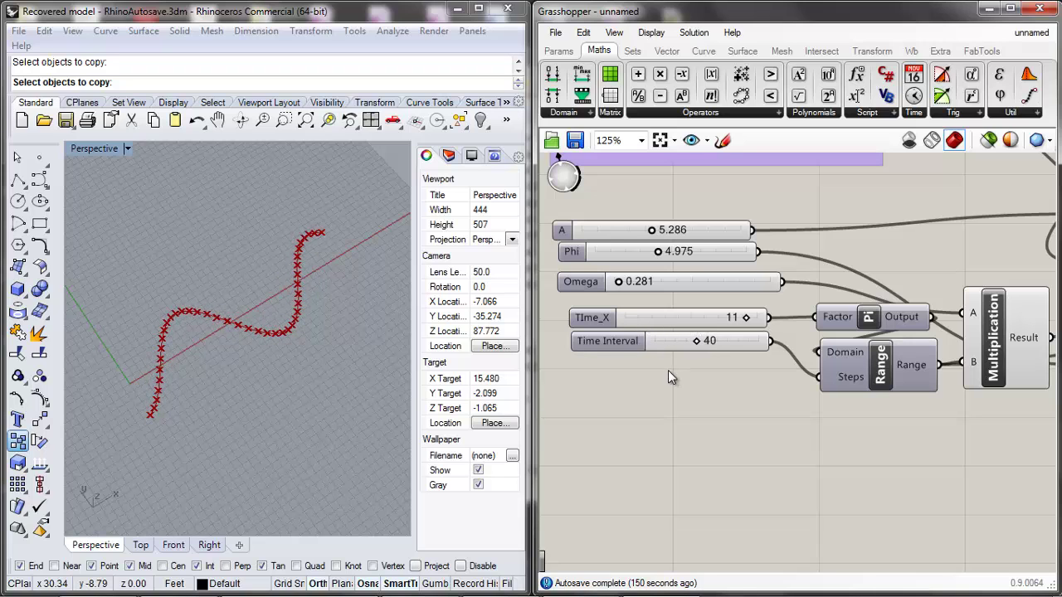
Turn off the viewport preview of the Construct Point component.
{"action": "scroll", "coordinate": [970, 348], "scroll_direction": "down", "scroll_amount": 3}
{"action": "scroll", "coordinate": [970, 349], "scroll_direction": "up", "scroll_amount": 2}
{"action": "middle_click", "coordinate": [926, 322]}
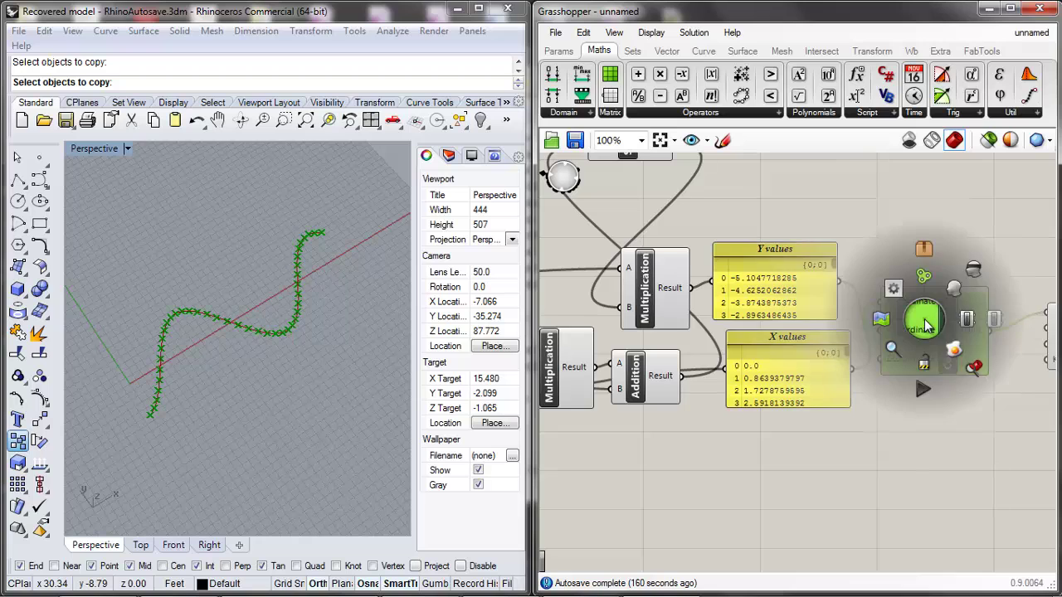
{"action": "left_click", "coordinate": [977, 278]}
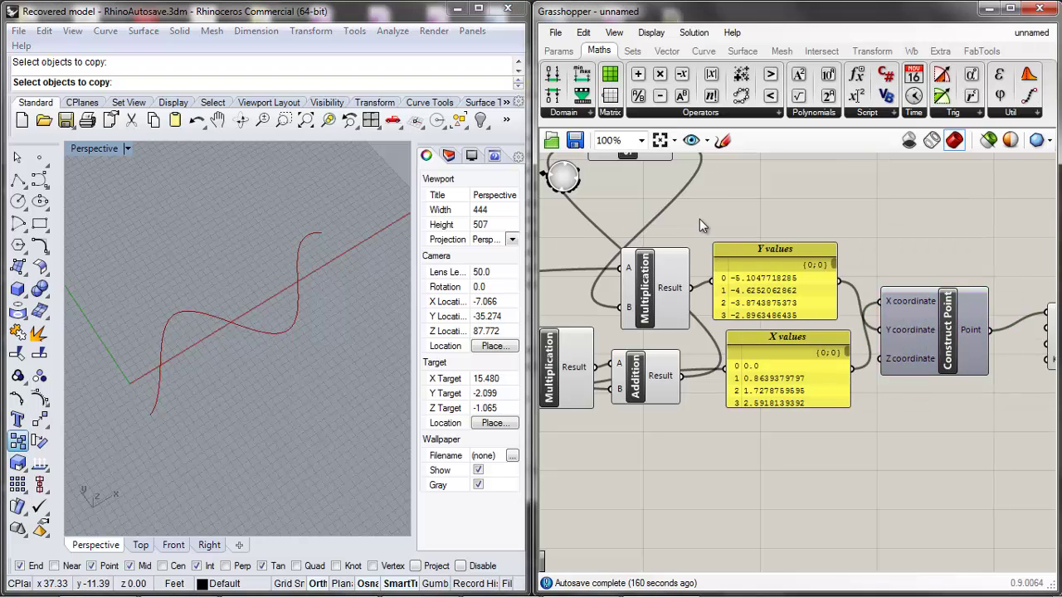
Increase the amplitude slider A to make the sine curve's waves taller.
{"action": "scroll", "coordinate": [763, 299], "scroll_direction": "down", "scroll_amount": 4}
{"action": "scroll", "coordinate": [580, 273], "scroll_direction": "up", "scroll_amount": 6}
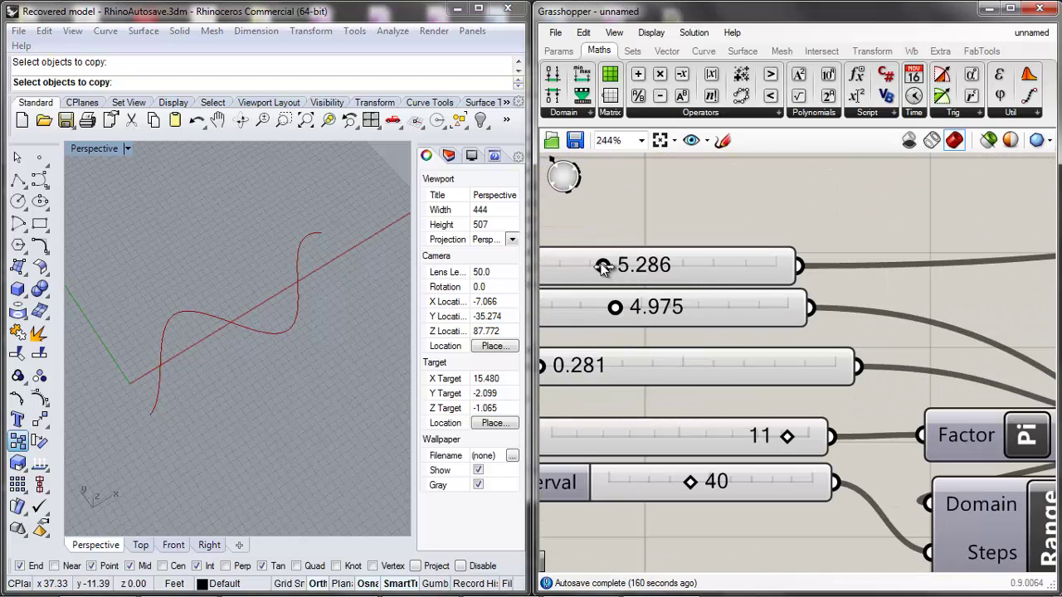
{"action": "left_click_drag", "start_coordinate": [602, 265], "coordinate": [676, 265]}
{"action": "scroll", "coordinate": [704, 293], "scroll_direction": "down", "scroll_amount": 10}
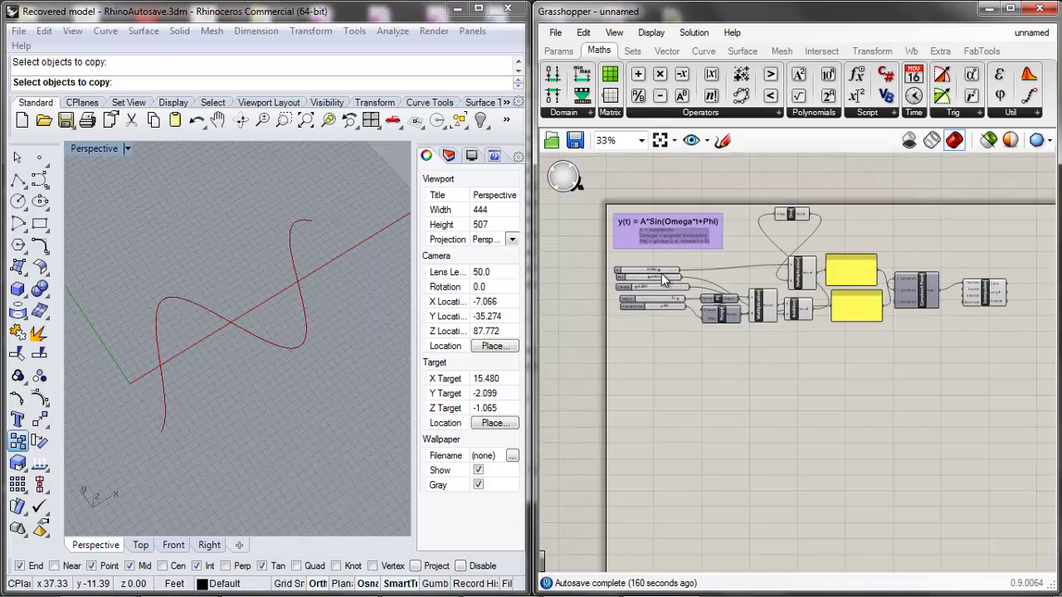
Move the Sine component down so it sits just above the Multiplication component it feeds.
{"action": "scroll", "coordinate": [703, 292], "scroll_direction": "up", "scroll_amount": 4}
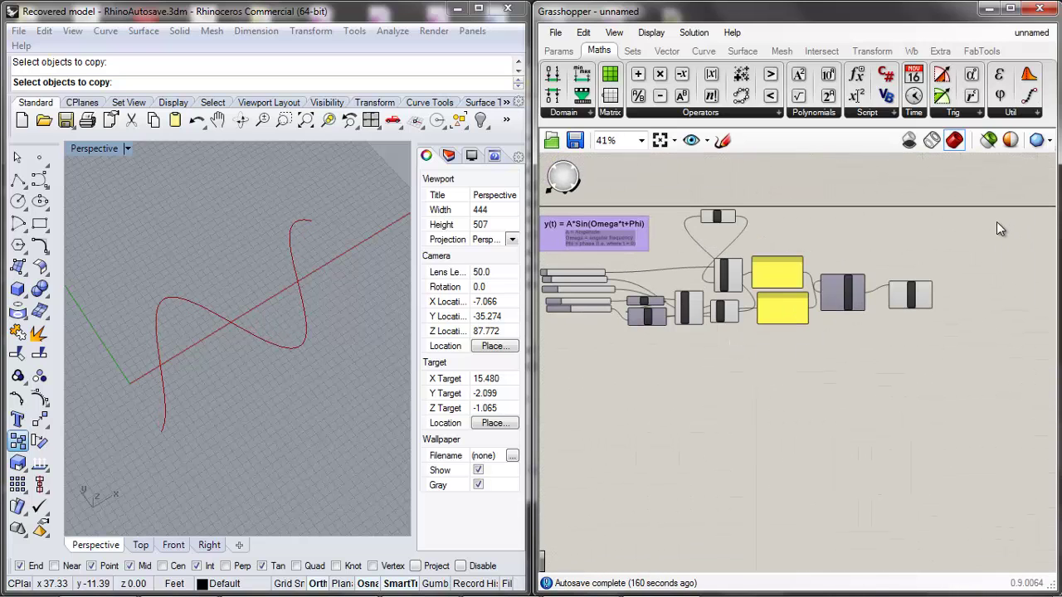
{"action": "scroll", "coordinate": [801, 236], "scroll_direction": "up", "scroll_amount": 2}
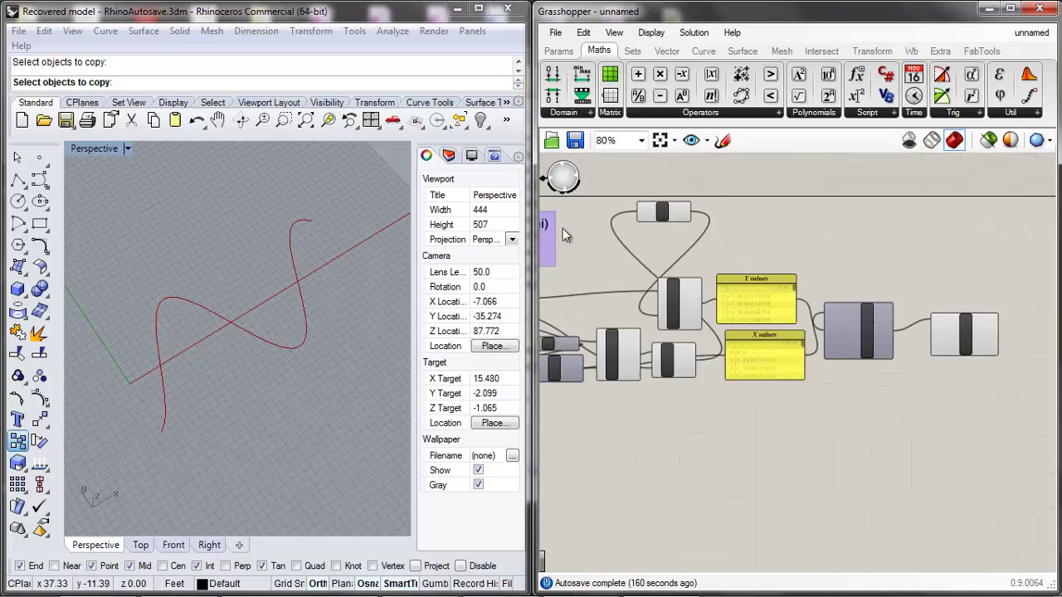
{"action": "left_click", "coordinate": [835, 256]}
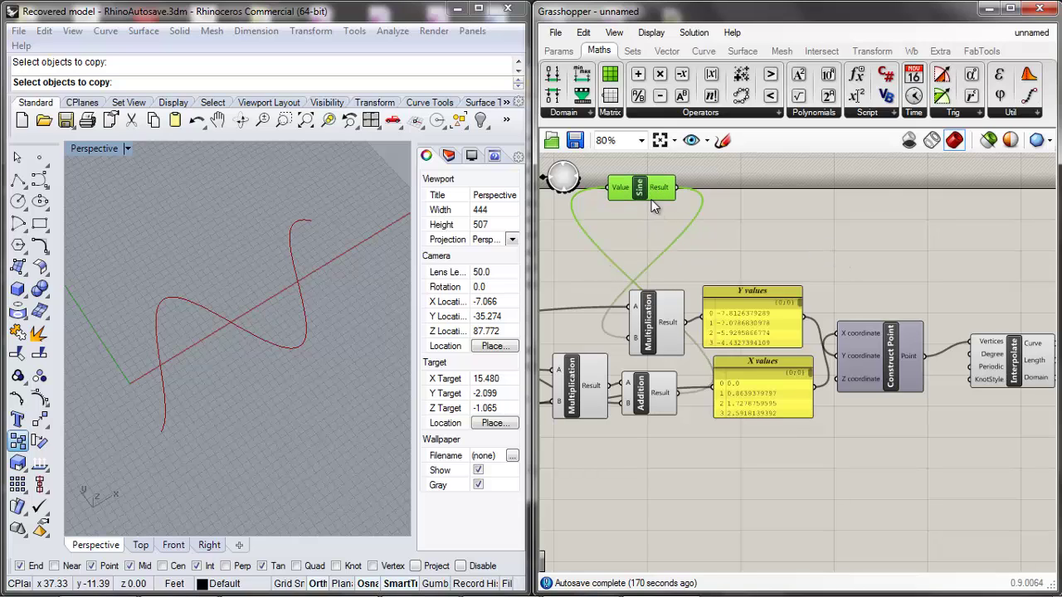
{"action": "left_click_drag", "start_coordinate": [641, 193], "coordinate": [673, 243]}
{"action": "left_click", "coordinate": [686, 177]}
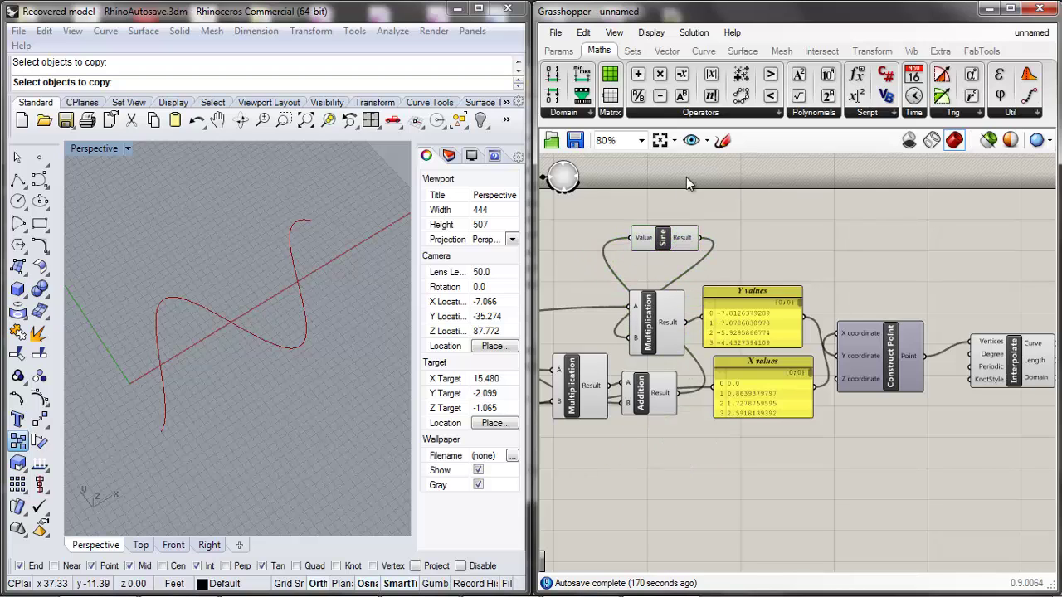
Add a Cosine component to the canvas and place it above the Sine component.
{"action": "type", "text": "C"}
{"action": "scroll", "coordinate": [695, 282], "scroll_direction": "down", "scroll_amount": 1}
{"action": "double_click", "coordinate": [694, 289]}
{"action": "type", "text": "cos"}
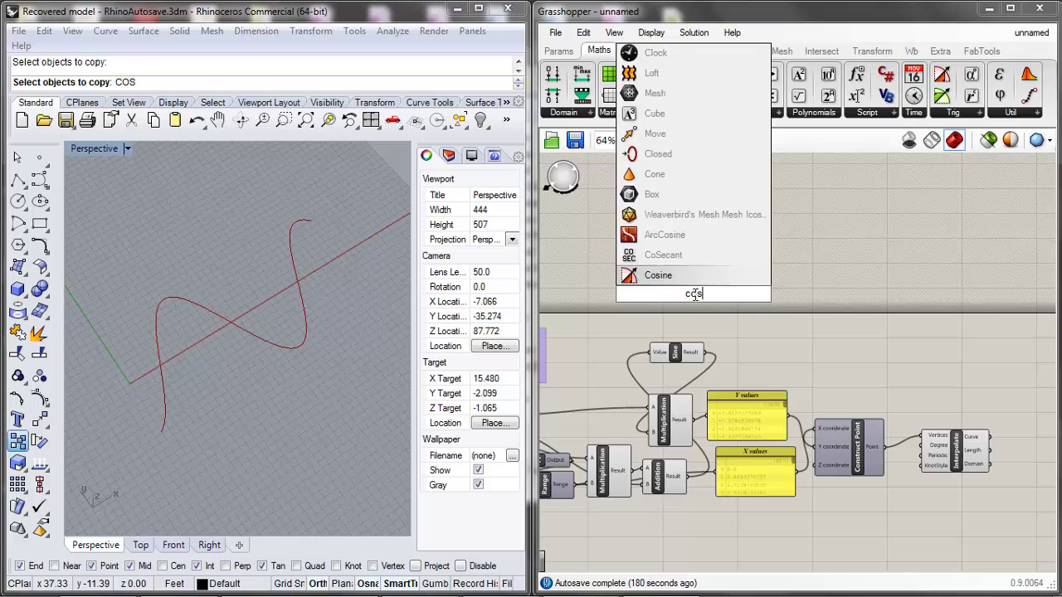
{"action": "key", "text": "Return"}
{"action": "left_click_drag", "start_coordinate": [697, 292], "coordinate": [684, 302]}
Stack the Y values and X values panels beside Sine, with Construct Point and Interpolate in a row beneath them.
{"action": "left_click_drag", "start_coordinate": [751, 412], "coordinate": [771, 347]}
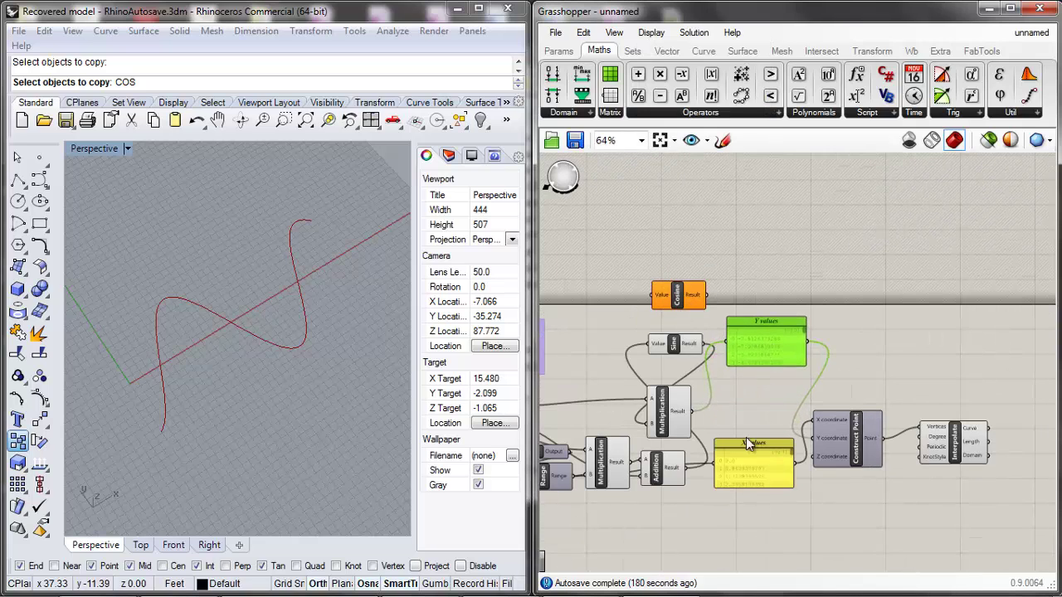
{"action": "left_click_drag", "start_coordinate": [746, 438], "coordinate": [770, 387]}
{"action": "left_click_drag", "start_coordinate": [686, 415], "coordinate": [679, 425]}
{"action": "left_click_drag", "start_coordinate": [834, 452], "coordinate": [767, 474]}
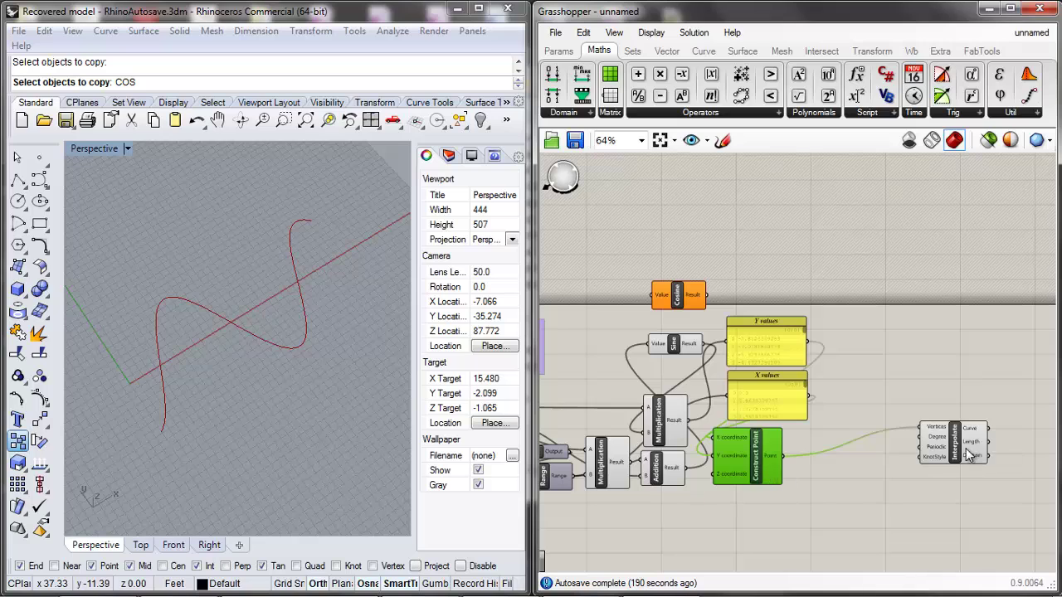
{"action": "left_click_drag", "start_coordinate": [969, 452], "coordinate": [859, 475]}
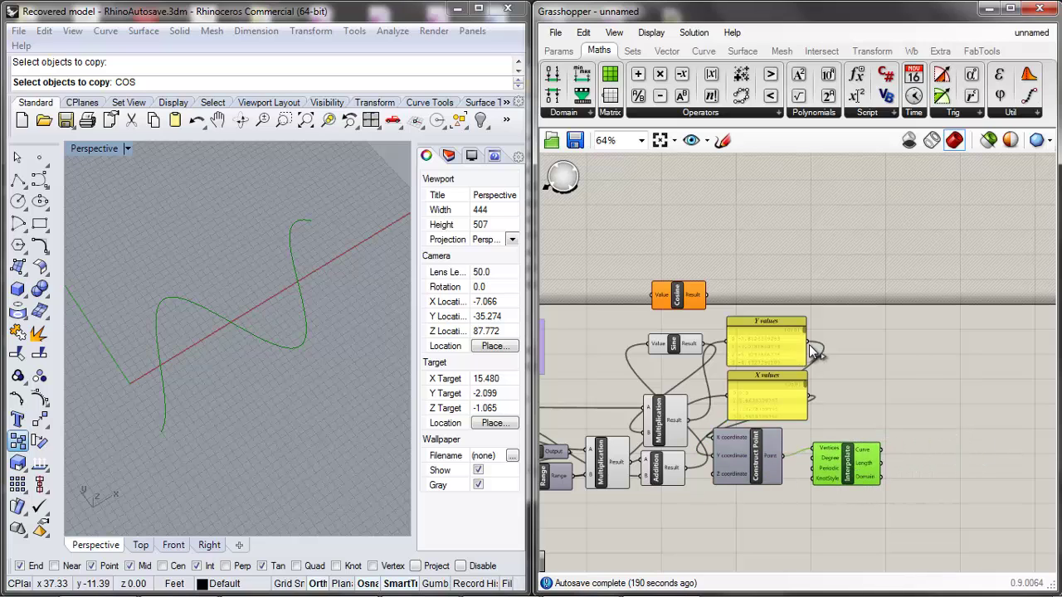
Move Sine and Cosine farther apart and duplicate the Y values and X values panels beside Cosine.
{"action": "left_click_drag", "start_coordinate": [675, 349], "coordinate": [687, 336]}
{"action": "left_click_drag", "start_coordinate": [696, 293], "coordinate": [682, 242]}
{"action": "left_click_drag", "start_coordinate": [777, 377], "coordinate": [781, 231]}
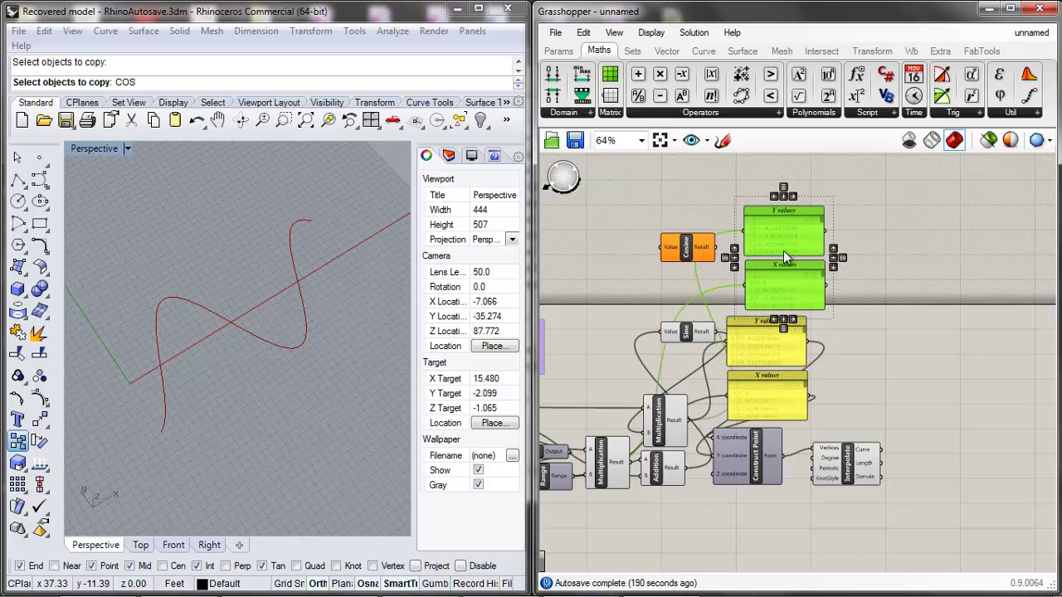
Shift the Cosine and Sine components slightly away from their neighbouring value panels.
{"action": "scroll", "coordinate": [783, 250], "scroll_direction": "up", "scroll_amount": 3}
{"action": "left_click_drag", "start_coordinate": [940, 215], "coordinate": [834, 266]}
{"action": "scroll", "coordinate": [840, 259], "scroll_direction": "down", "scroll_amount": 2}
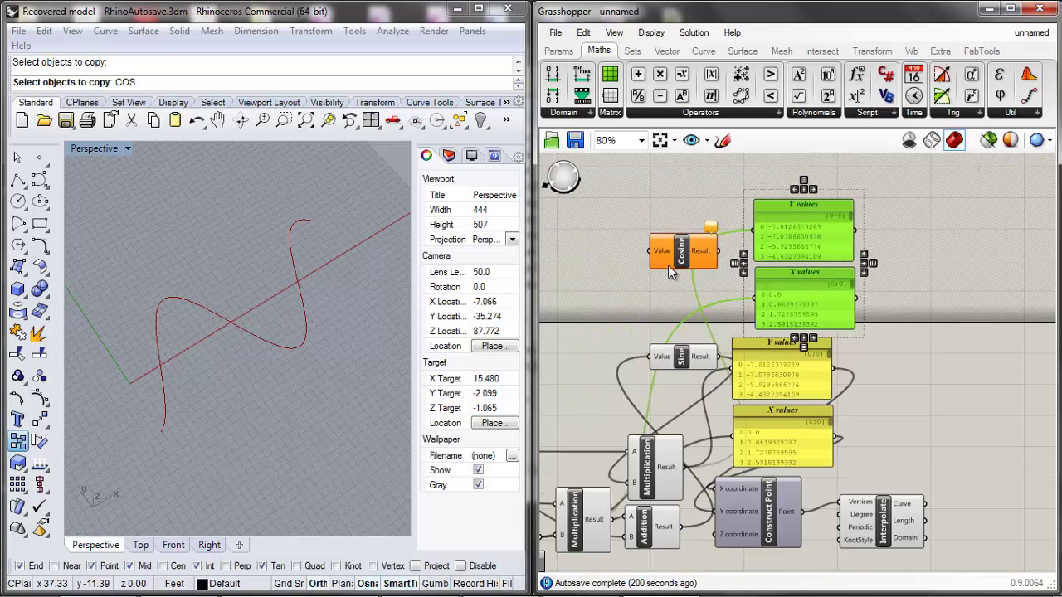
{"action": "left_click", "coordinate": [685, 249]}
{"action": "left_click_drag", "start_coordinate": [685, 249], "coordinate": [694, 243]}
{"action": "left_click_drag", "start_coordinate": [680, 365], "coordinate": [668, 357]}
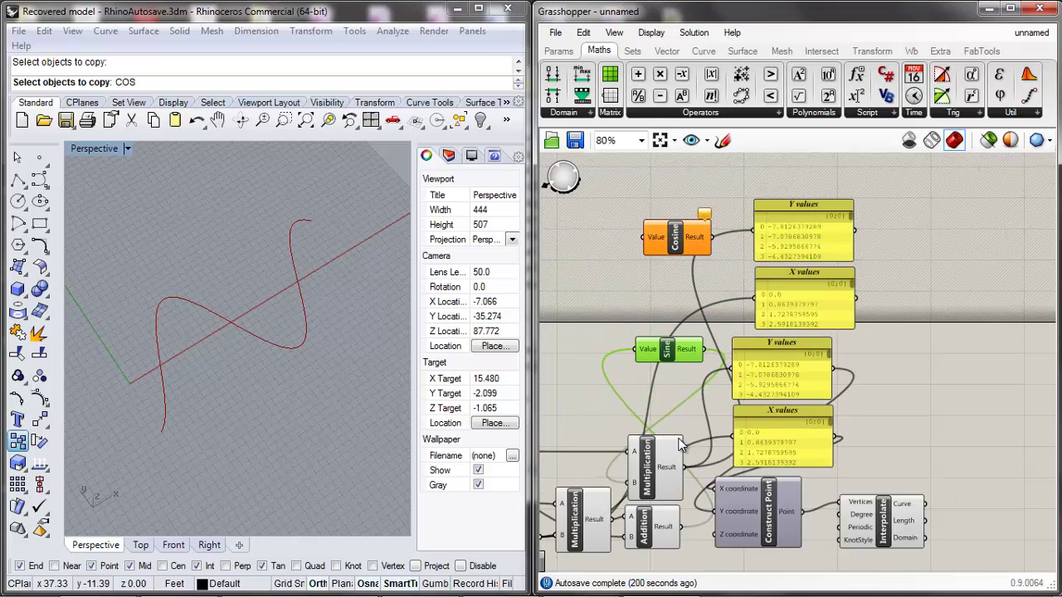
Duplicate the Multiplication component beneath Cosine, and stack the original Multiplication directly beneath Sine.
{"action": "left_click_drag", "start_coordinate": [660, 464], "coordinate": [659, 287]}
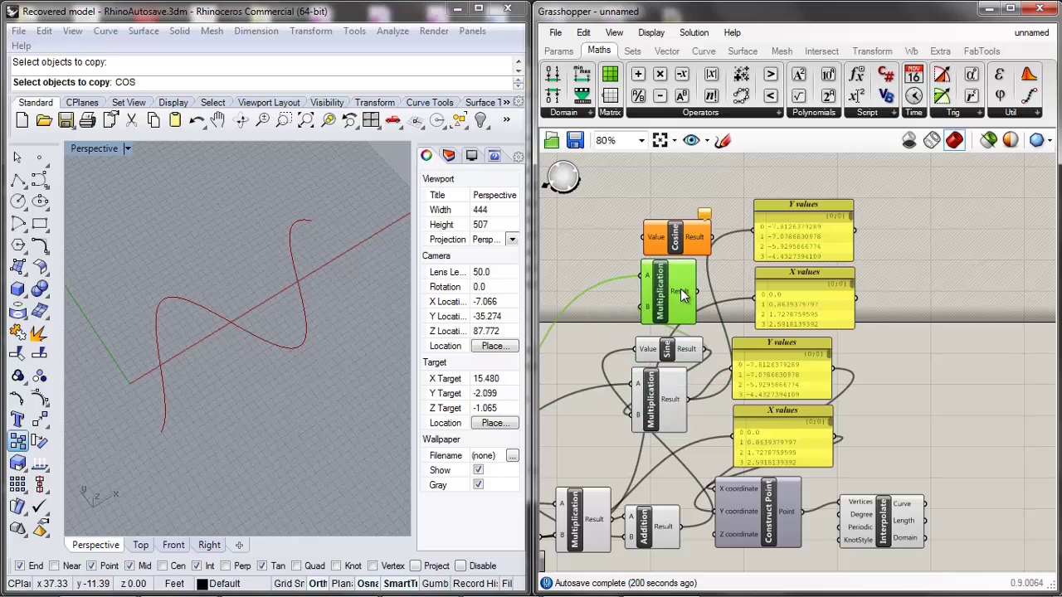
{"action": "scroll", "coordinate": [651, 301], "scroll_direction": "down", "scroll_amount": 3}
{"action": "scroll", "coordinate": [664, 292], "scroll_direction": "up", "scroll_amount": 3}
{"action": "left_click_drag", "start_coordinate": [678, 427], "coordinate": [679, 445]}
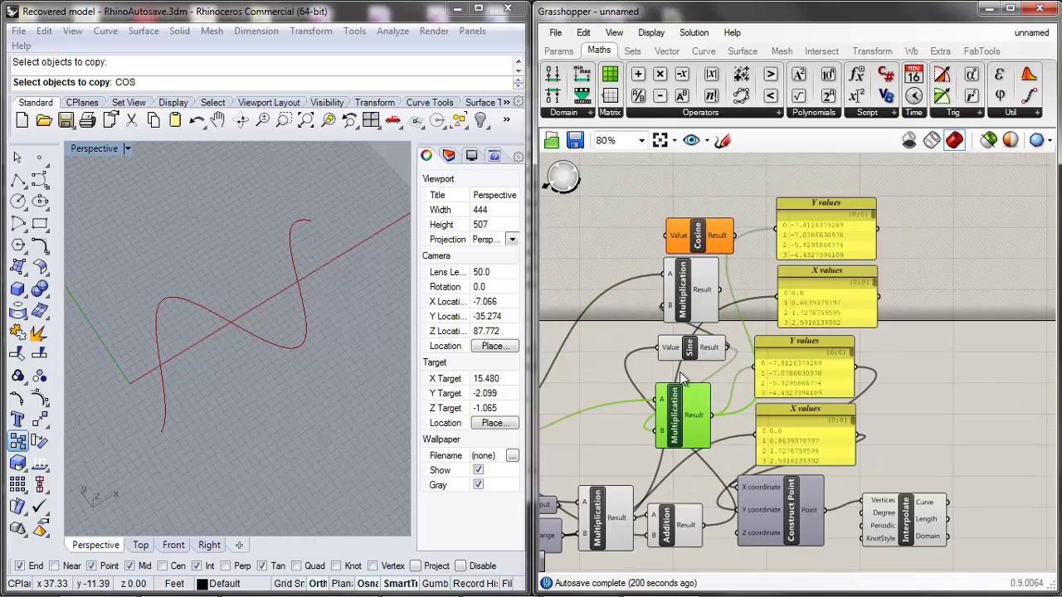
{"action": "left_click_drag", "start_coordinate": [679, 355], "coordinate": [678, 373]}
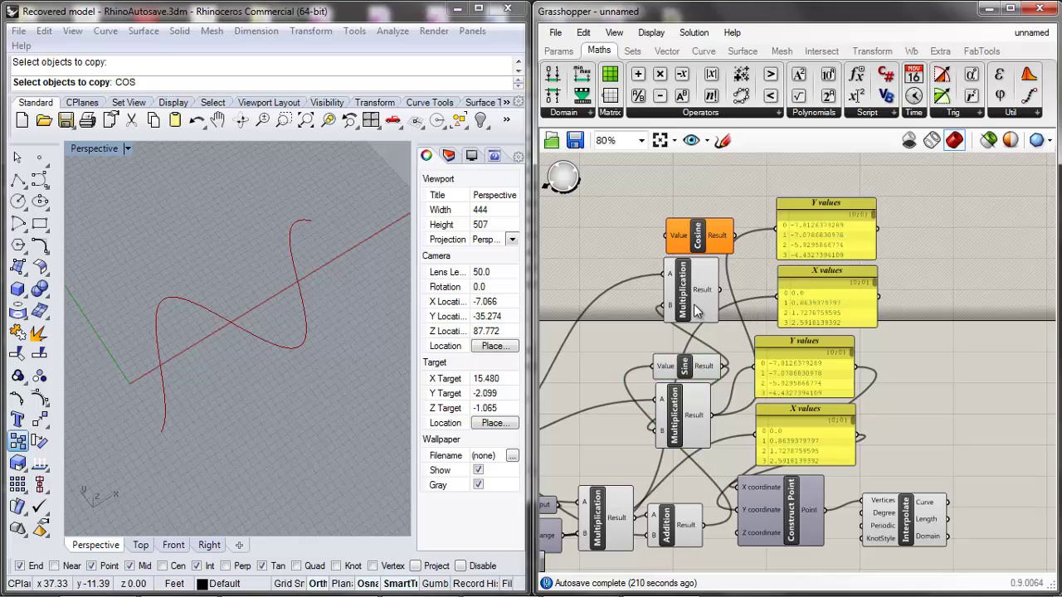
{"action": "left_click_drag", "start_coordinate": [699, 313], "coordinate": [699, 308]}
{"action": "left_click", "coordinate": [719, 226]}
{"action": "left_click_drag", "start_coordinate": [719, 226], "coordinate": [719, 218]}
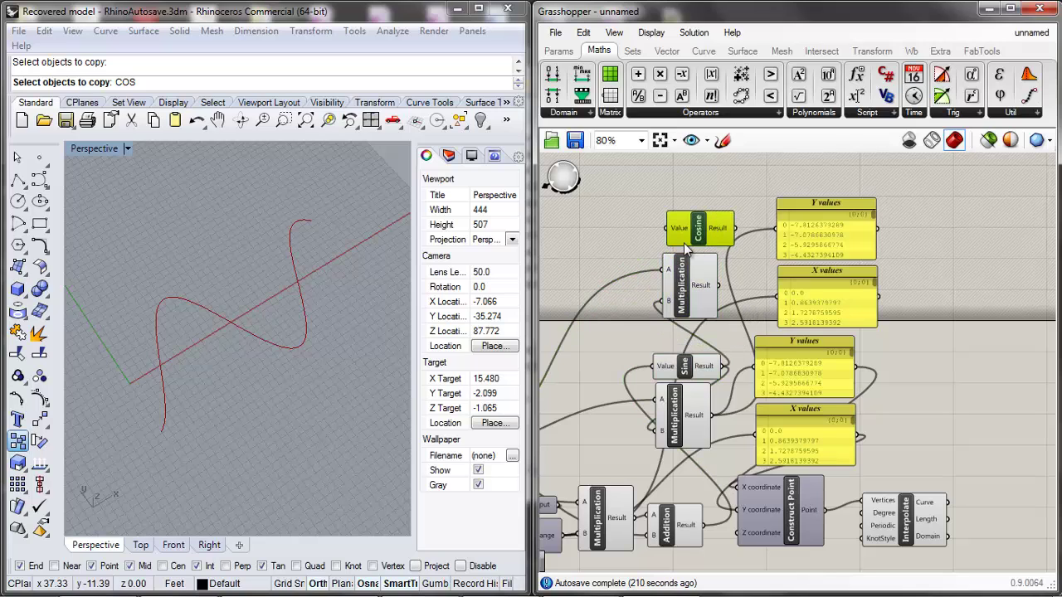
Connect the Addition result to Cosine's Value input and the Cosine result to input B of the duplicated Multiplication.
{"action": "left_click", "coordinate": [687, 305]}
{"action": "scroll", "coordinate": [687, 306], "scroll_direction": "down", "scroll_amount": 5}
{"action": "scroll", "coordinate": [670, 349], "scroll_direction": "up", "scroll_amount": 3}
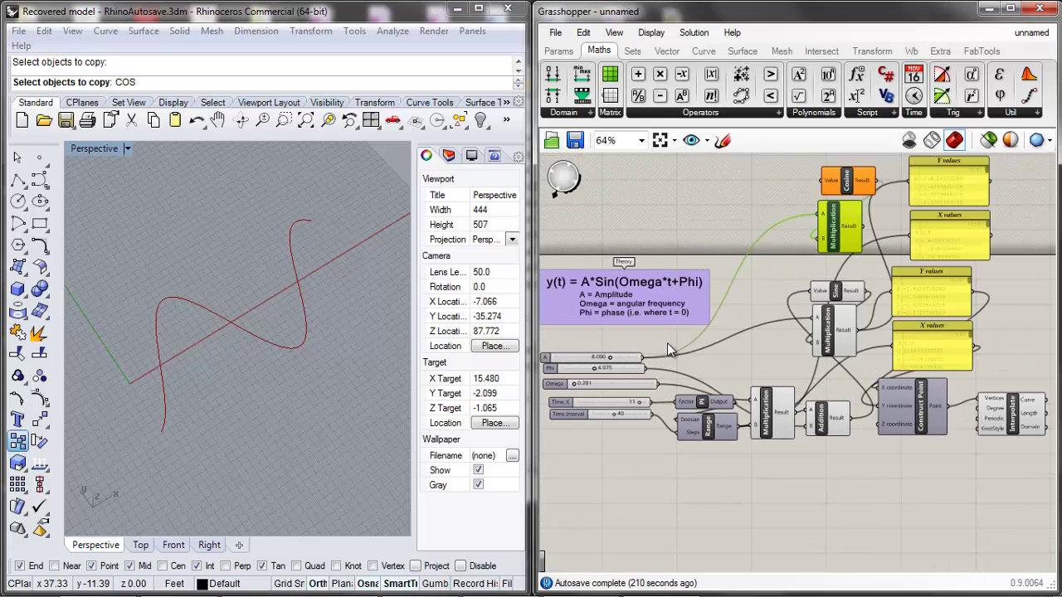
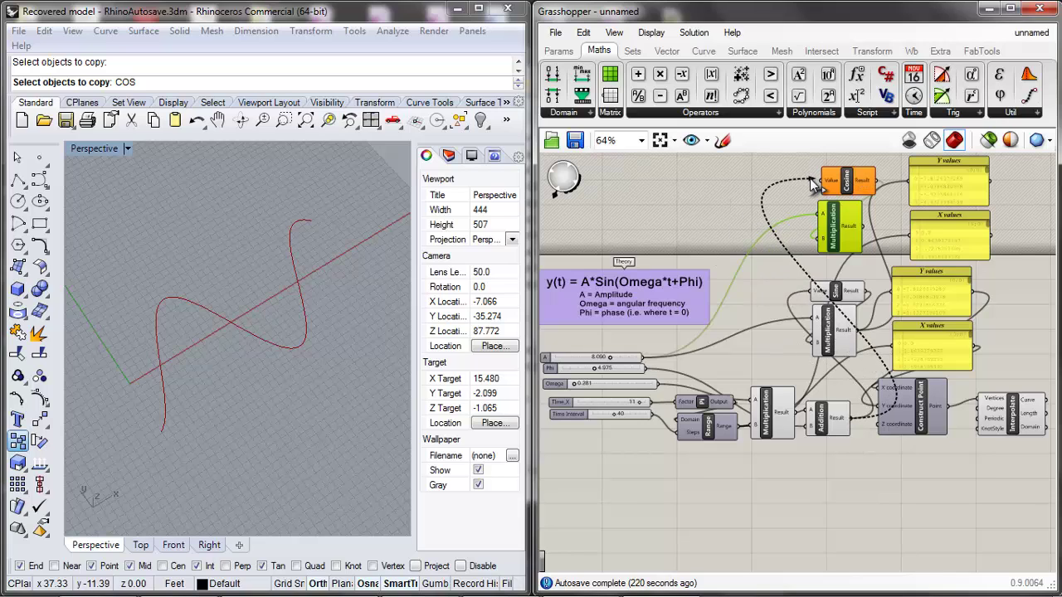
{"action": "left_click", "coordinate": [859, 189]}
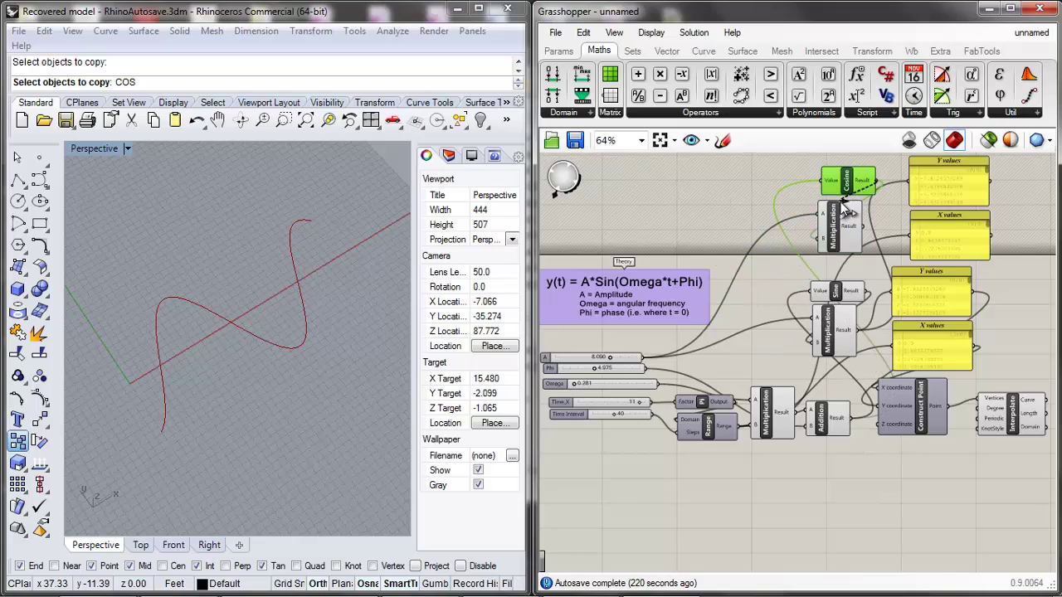
{"action": "left_click", "coordinate": [854, 217]}
Connect the Cosine result to the Y values panel beside it, replacing the panel's existing wire.
{"action": "scroll", "coordinate": [859, 211], "scroll_direction": "down", "scroll_amount": 3}
{"action": "scroll", "coordinate": [863, 206], "scroll_direction": "up", "scroll_amount": 6}
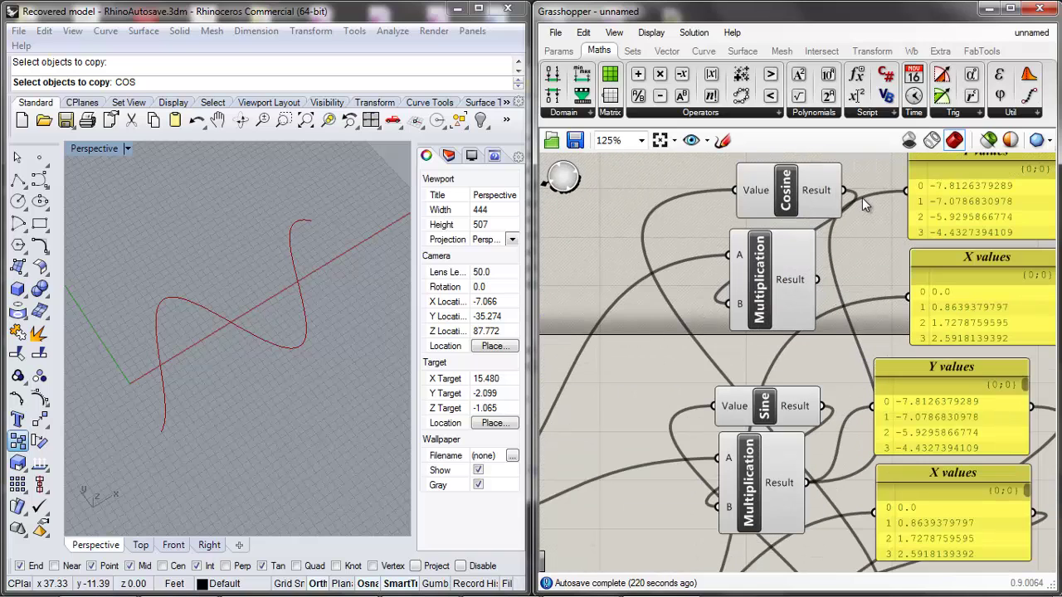
{"action": "left_click_drag", "start_coordinate": [895, 197], "coordinate": [894, 197]}
{"action": "scroll", "coordinate": [846, 245], "scroll_direction": "down", "scroll_amount": 4}
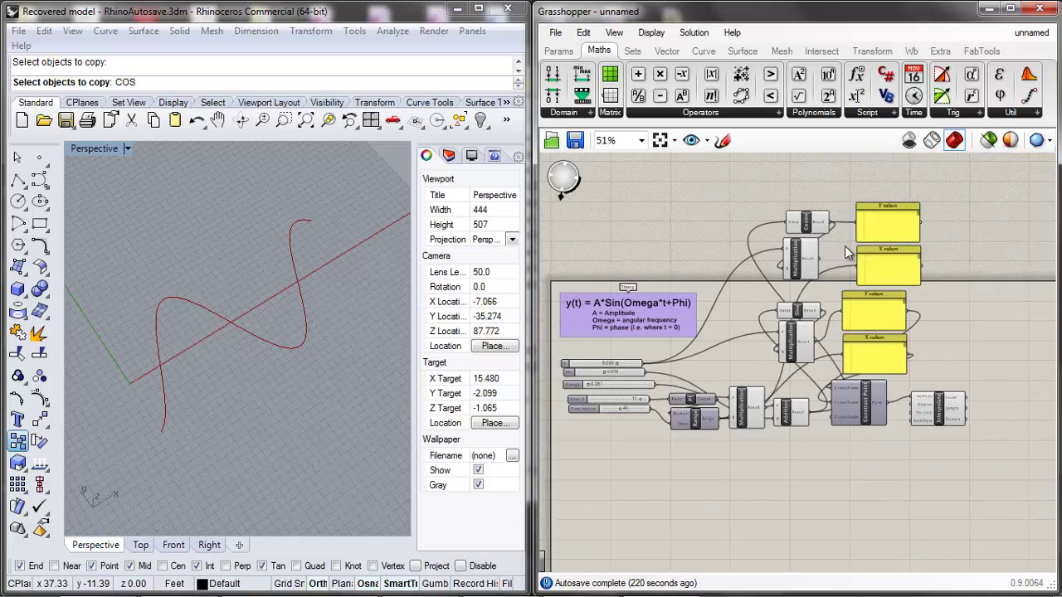
Move the Y values and X values panels together closer to the Cosine component.
{"action": "scroll", "coordinate": [869, 249], "scroll_direction": "up", "scroll_amount": 2}
{"action": "left_click", "coordinate": [899, 237]}
{"action": "left_click", "coordinate": [896, 279]}
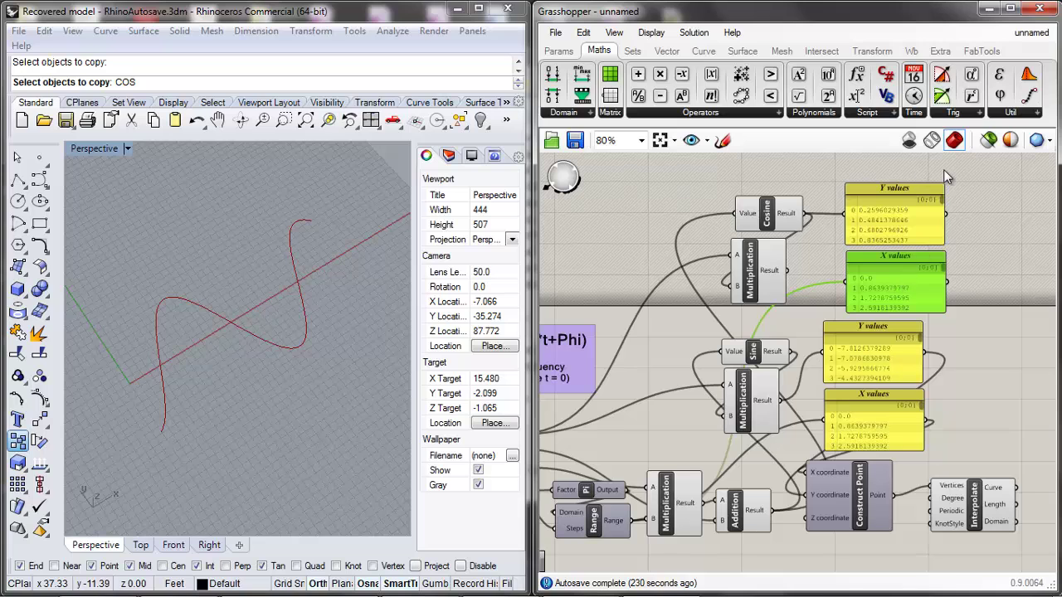
{"action": "left_click", "coordinate": [921, 208], "text": "shift"}
{"action": "left_click_drag", "start_coordinate": [928, 215], "coordinate": [894, 204]}
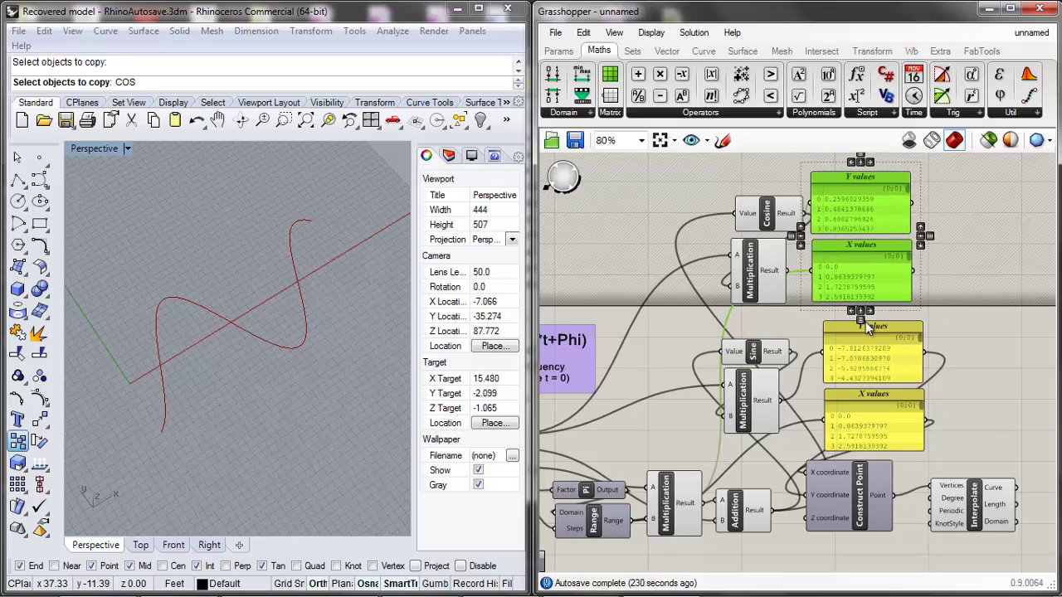
{"action": "right_click_drag", "start_coordinate": [977, 416], "coordinate": [978, 363]}
{"action": "left_click", "coordinate": [936, 462]}
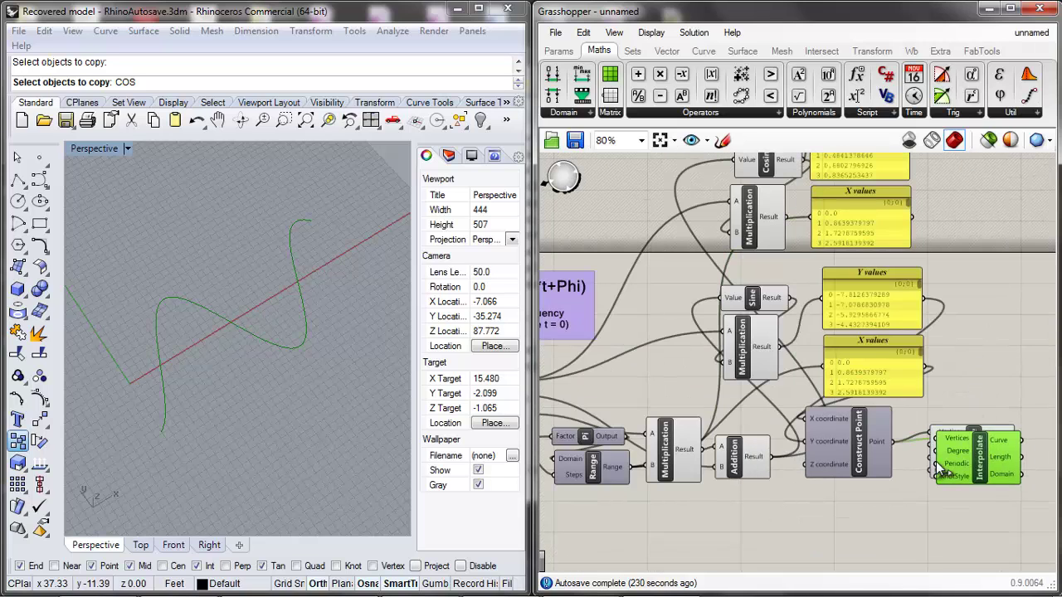
{"action": "scroll", "coordinate": [936, 461], "scroll_direction": "down", "scroll_amount": 3}
{"action": "left_click_drag", "start_coordinate": [971, 372], "coordinate": [972, 291]}
{"action": "scroll", "coordinate": [973, 293], "scroll_direction": "up", "scroll_amount": 5}
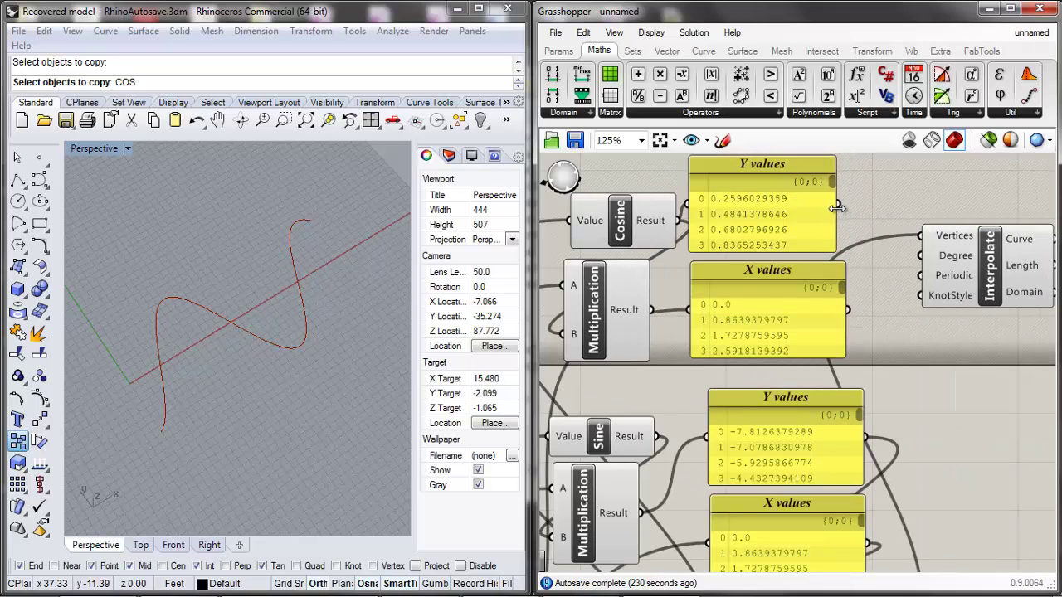
{"action": "left_click", "coordinate": [985, 285]}
Duplicate Construct Point beside the cosine panels and feed its X and Y coordinates from the X values and Y values panels.
{"action": "scroll", "coordinate": [979, 334], "scroll_direction": "down", "scroll_amount": 4}
{"action": "scroll", "coordinate": [872, 432], "scroll_direction": "up", "scroll_amount": 2}
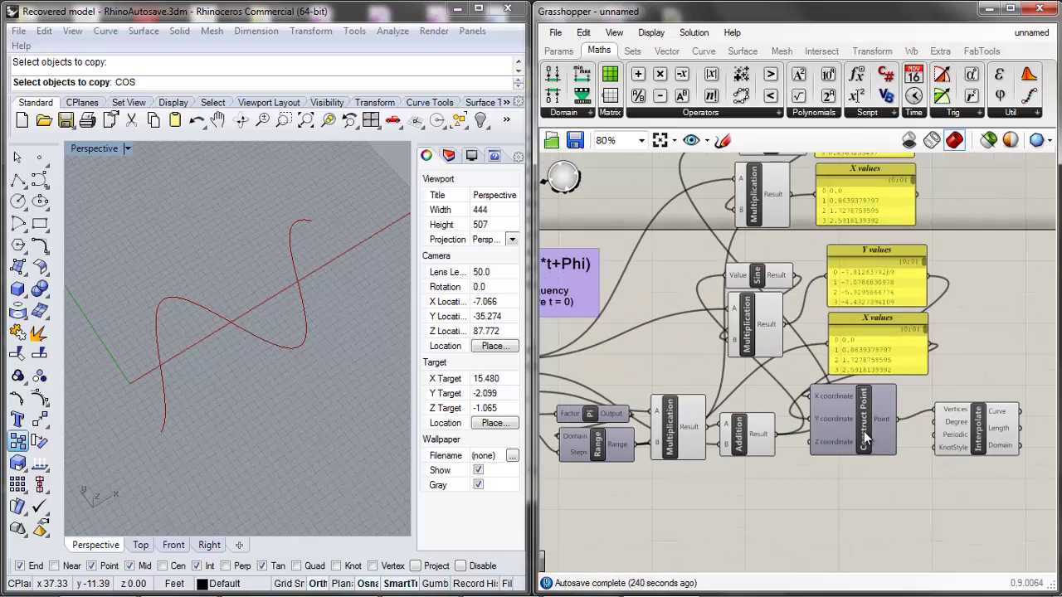
{"action": "left_click", "coordinate": [870, 436]}
{"action": "scroll", "coordinate": [875, 423], "scroll_direction": "down", "scroll_amount": 4}
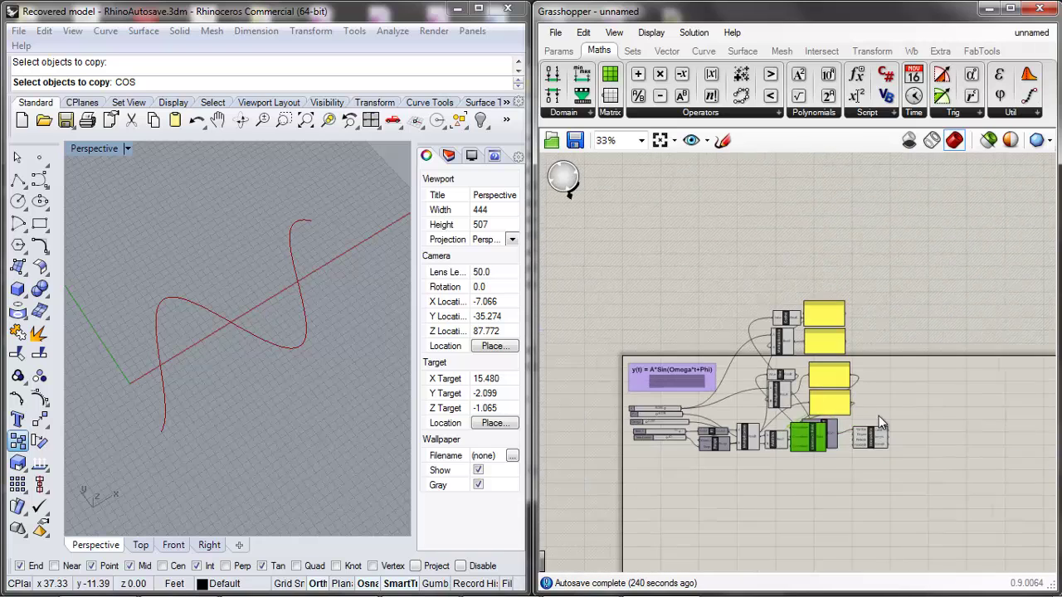
{"action": "scroll", "coordinate": [854, 417], "scroll_direction": "up", "scroll_amount": 5}
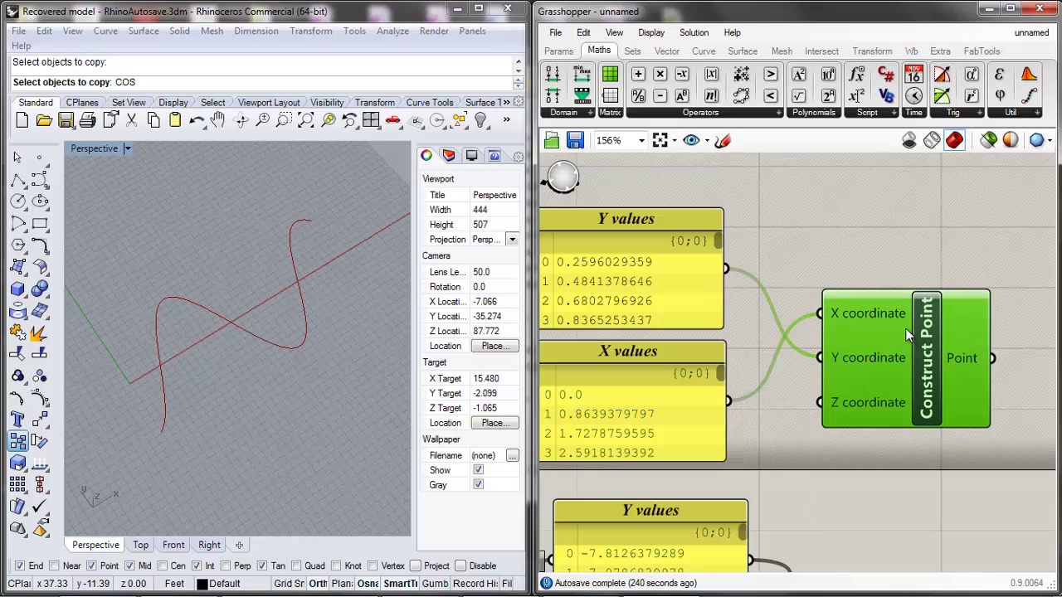
Move the duplicated Construct Point closer to the cosine panels and enable its preview to inspect the points in the viewport.
{"action": "left_click_drag", "start_coordinate": [906, 328], "coordinate": [847, 328]}
{"action": "middle_click", "coordinate": [866, 329]}
{"action": "left_click", "coordinate": [893, 293]}
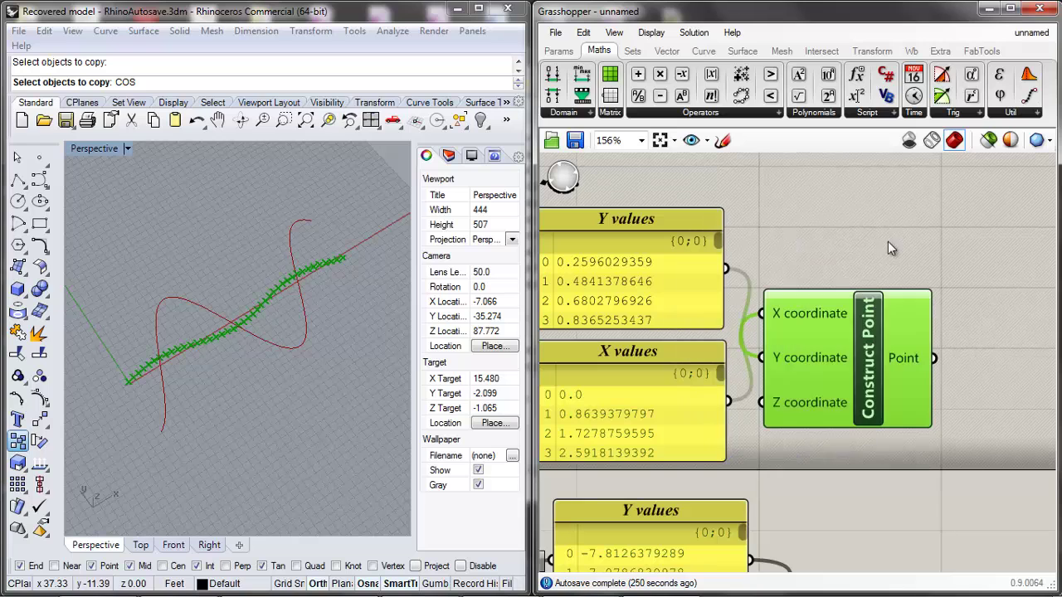
{"action": "left_click", "coordinate": [888, 242]}
{"action": "scroll", "coordinate": [241, 322], "scroll_direction": "up", "scroll_amount": 3}
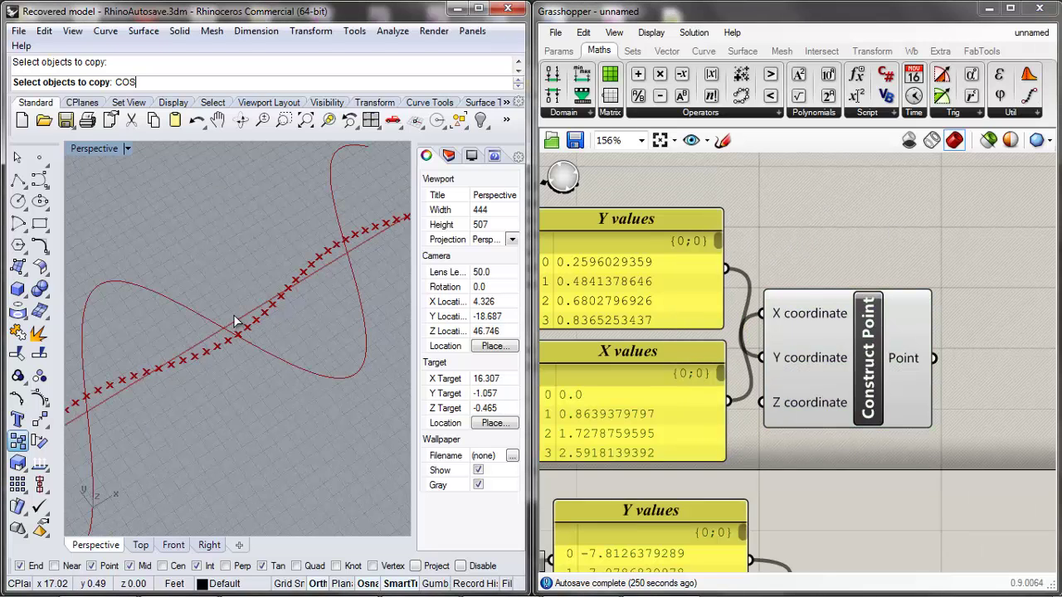
{"action": "scroll", "coordinate": [253, 304], "scroll_direction": "down", "scroll_amount": 3}
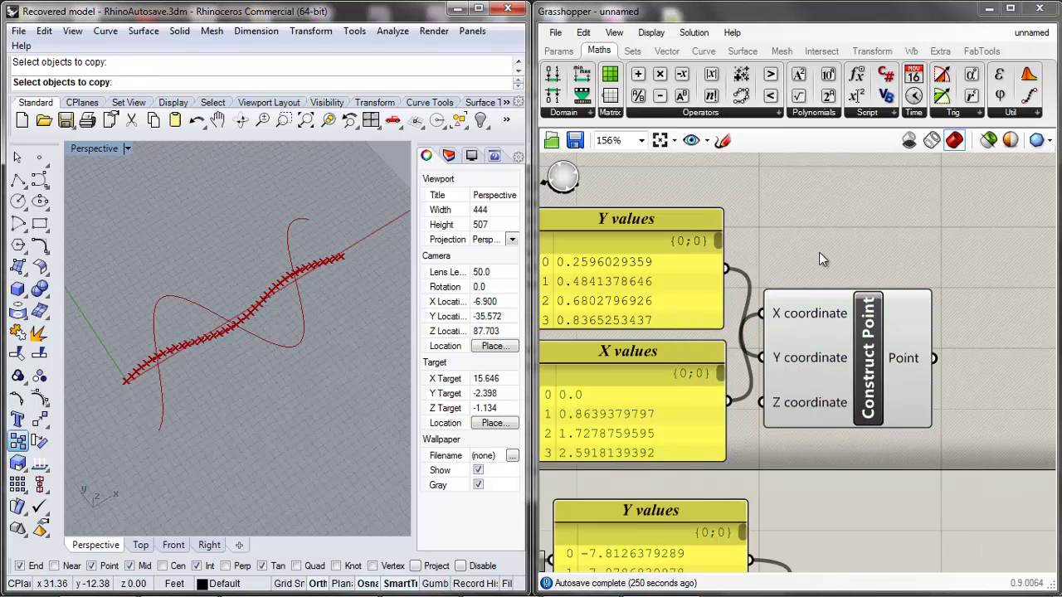
Set slider A to 1.671 and Phi to 7.143, and move the A slider up away from Phi.
{"action": "scroll", "coordinate": [820, 256], "scroll_direction": "down", "scroll_amount": 8}
{"action": "scroll", "coordinate": [712, 320], "scroll_direction": "up", "scroll_amount": 4}
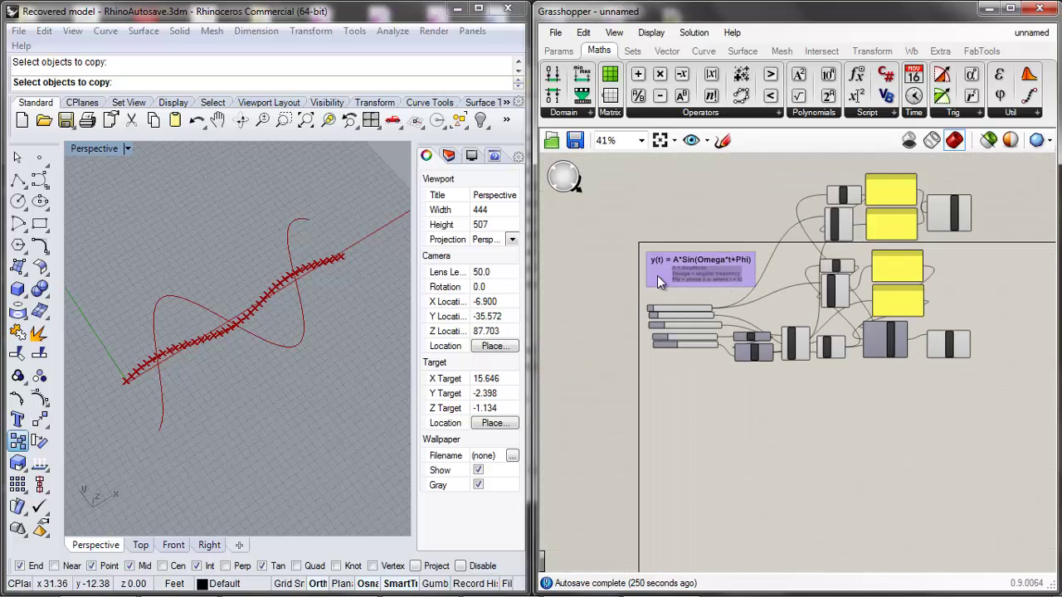
{"action": "scroll", "coordinate": [734, 285], "scroll_direction": "up", "scroll_amount": 2}
{"action": "scroll", "coordinate": [656, 343], "scroll_direction": "up", "scroll_amount": 3}
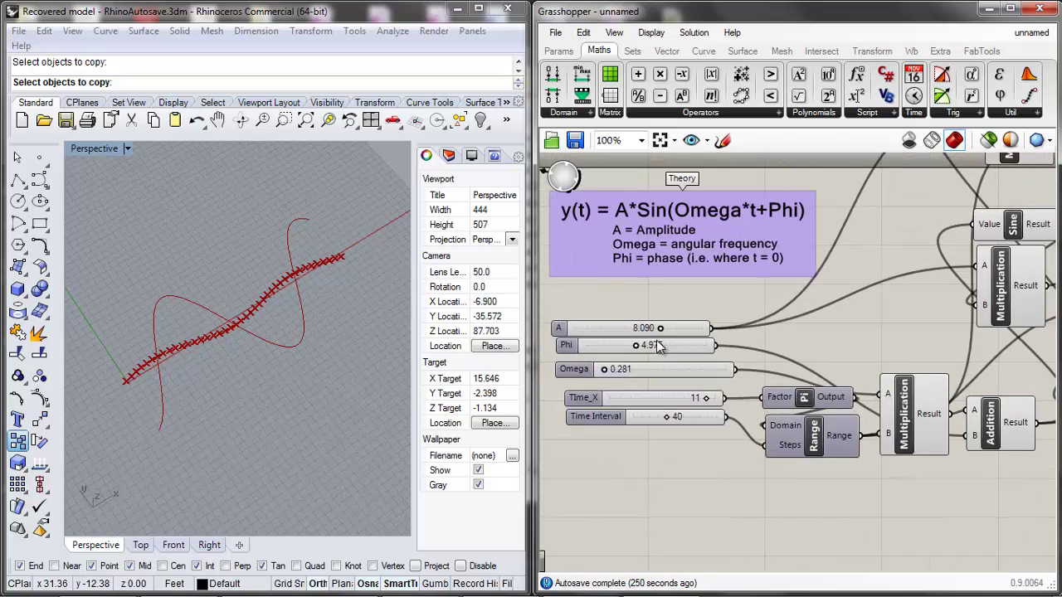
{"action": "left_click_drag", "start_coordinate": [662, 326], "coordinate": [629, 325]}
{"action": "left_click_drag", "start_coordinate": [618, 323], "coordinate": [621, 324]}
{"action": "left_click_drag", "start_coordinate": [631, 347], "coordinate": [579, 325]}
{"action": "left_click_drag", "start_coordinate": [628, 324], "coordinate": [629, 301]}
{"action": "scroll", "coordinate": [629, 300], "scroll_direction": "down", "scroll_amount": 3}
Raise the amplitude slider A to 2.996.
{"action": "left_click", "coordinate": [863, 286]}
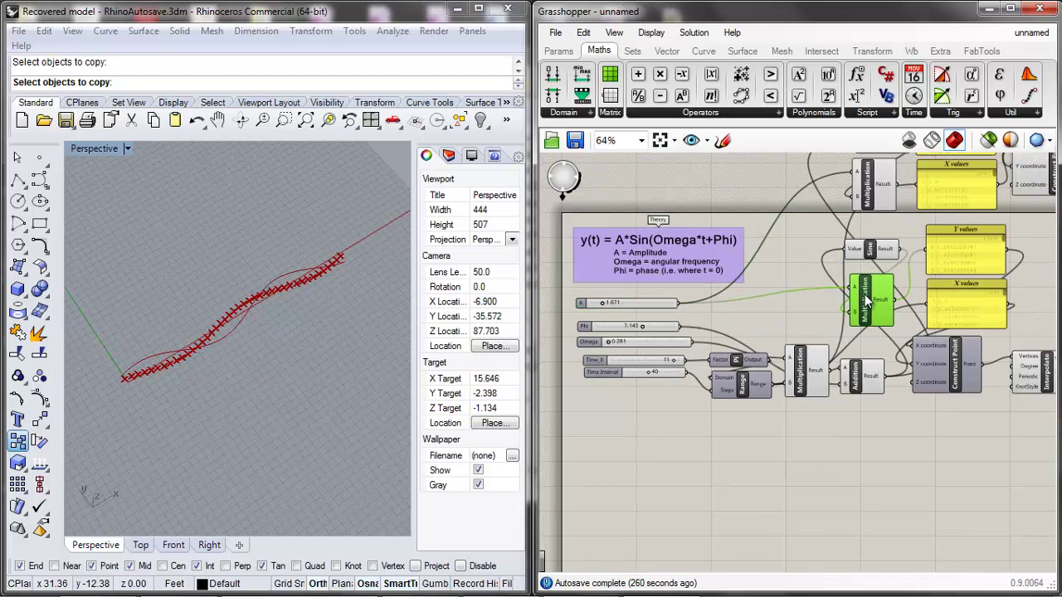
{"action": "right_click_drag", "start_coordinate": [833, 184], "coordinate": [801, 218]}
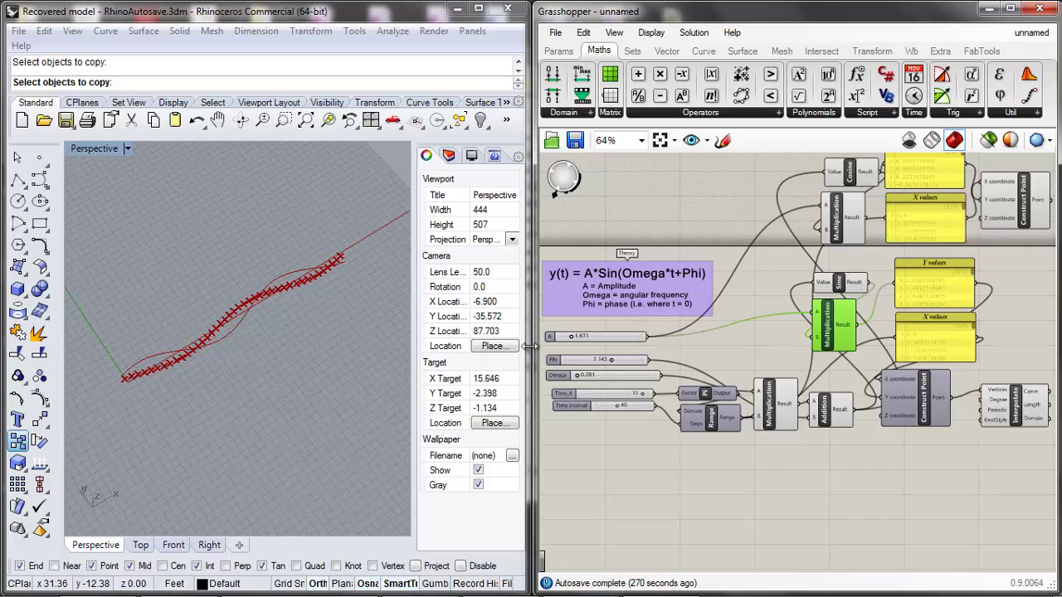
{"action": "scroll", "coordinate": [565, 340], "scroll_direction": "up", "scroll_amount": 2}
{"action": "left_click", "coordinate": [583, 333]}
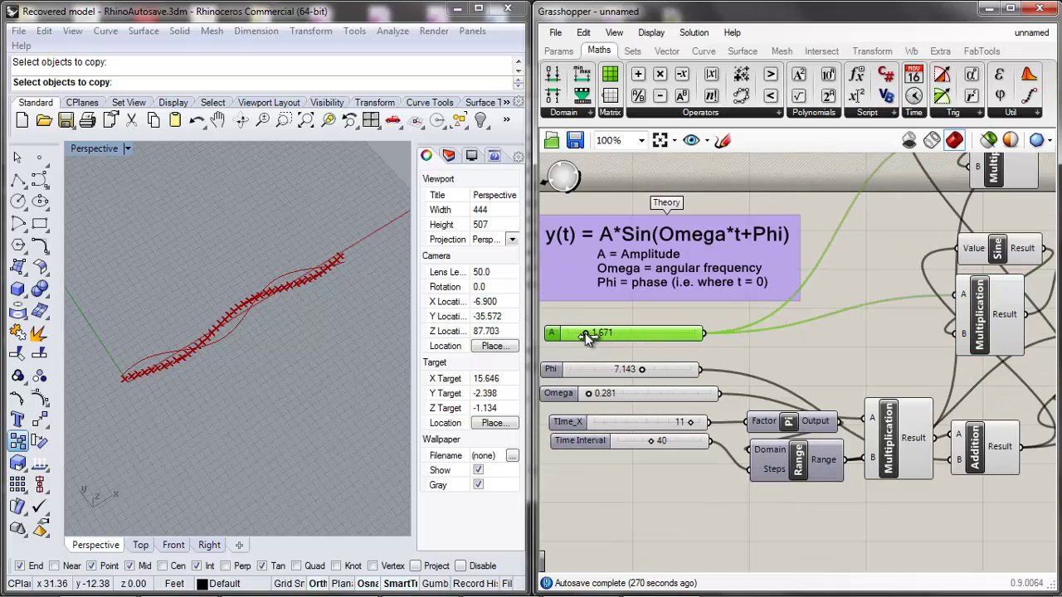
{"action": "mouse_move", "coordinate": [585, 333]}
{"action": "left_mouse_down"}
{"action": "mouse_move", "coordinate": [641, 332]}
{"action": "mouse_move", "coordinate": [589, 331]}
{"action": "left_mouse_up"}
{"action": "left_click", "coordinate": [585, 320]}
Nudge the A slider, the cosine Multiplication and the Sine component into slightly neater positions.
{"action": "scroll", "coordinate": [585, 320], "scroll_direction": "down", "scroll_amount": 5}
{"action": "scroll", "coordinate": [628, 324], "scroll_direction": "up", "scroll_amount": 3}
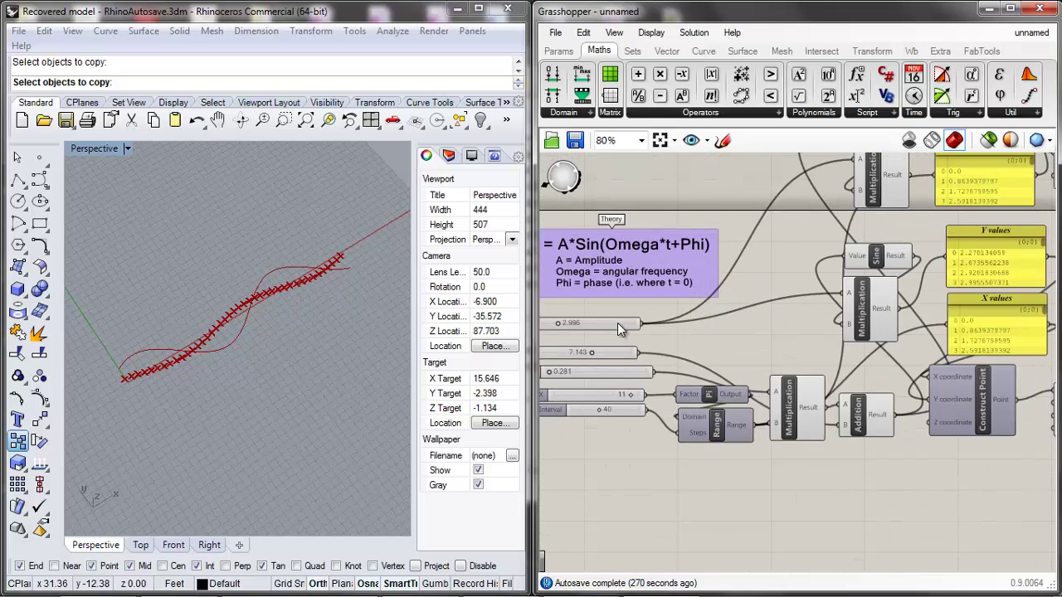
{"action": "left_click", "coordinate": [621, 330]}
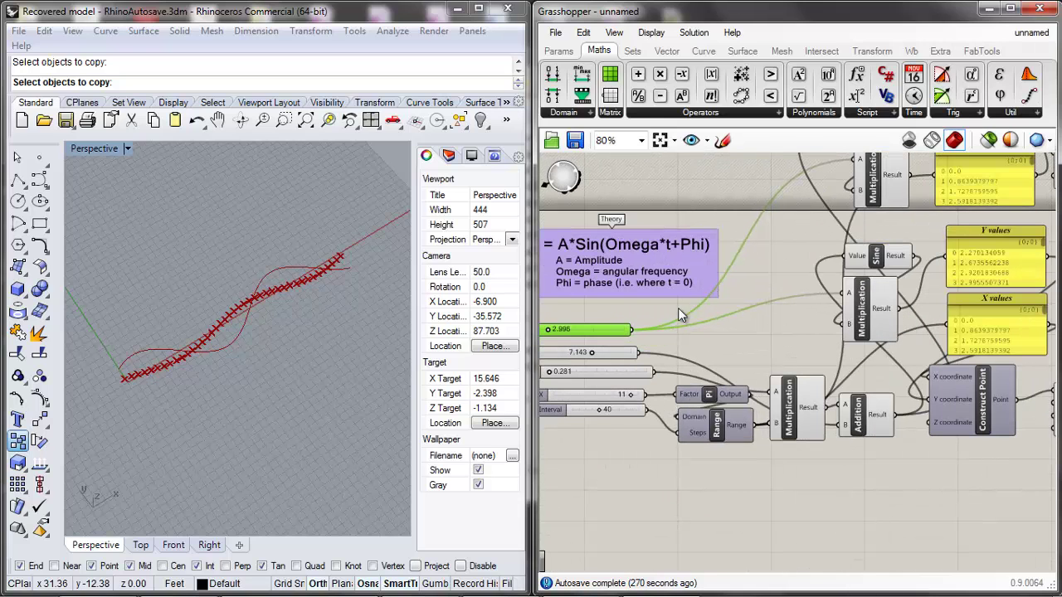
{"action": "left_click_drag", "start_coordinate": [873, 191], "coordinate": [865, 193]}
{"action": "left_click_drag", "start_coordinate": [871, 263], "coordinate": [867, 269]}
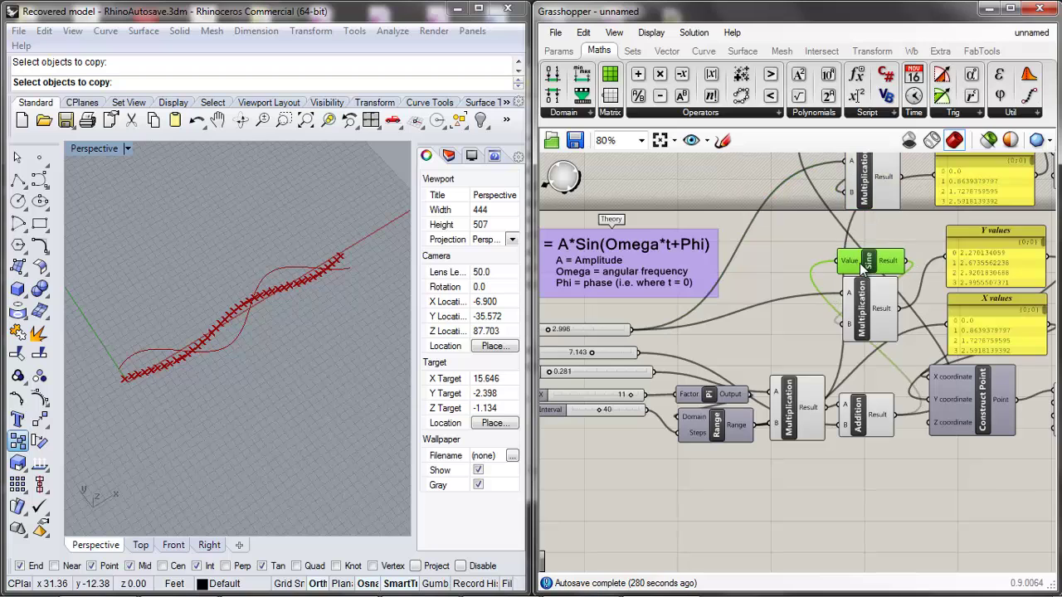
{"action": "left_click", "coordinate": [859, 328]}
{"action": "scroll", "coordinate": [859, 327], "scroll_direction": "down", "scroll_amount": 2}
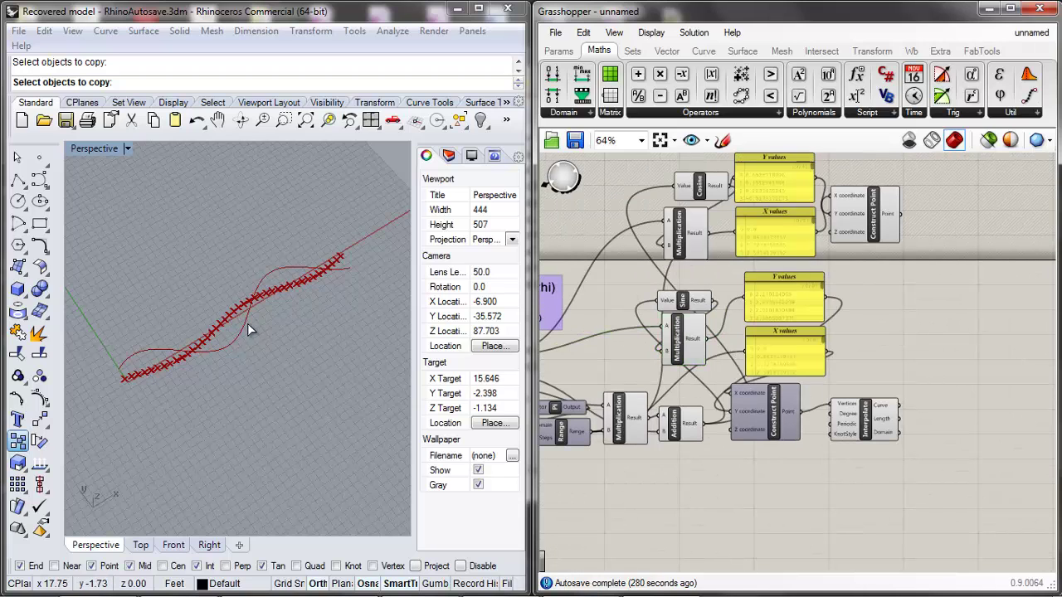
Duplicate the Interpolate component beside the cosine Construct Point and feed its Vertices from that component's points.
{"action": "left_click", "coordinate": [248, 323]}
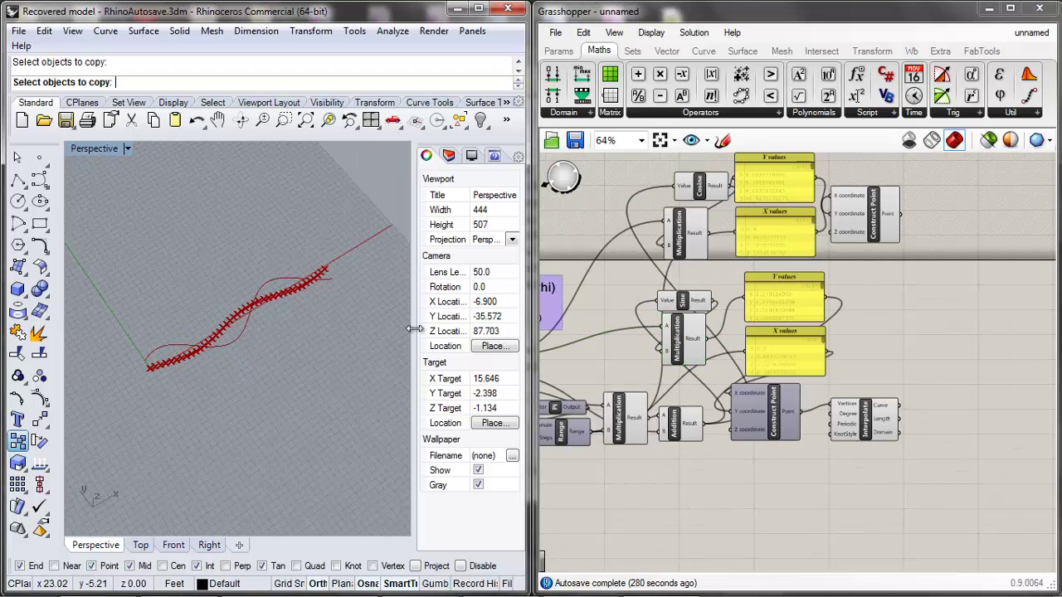
{"action": "left_click", "coordinate": [881, 410]}
{"action": "left_click_drag", "start_coordinate": [876, 432], "coordinate": [966, 287], "text": "alt"}
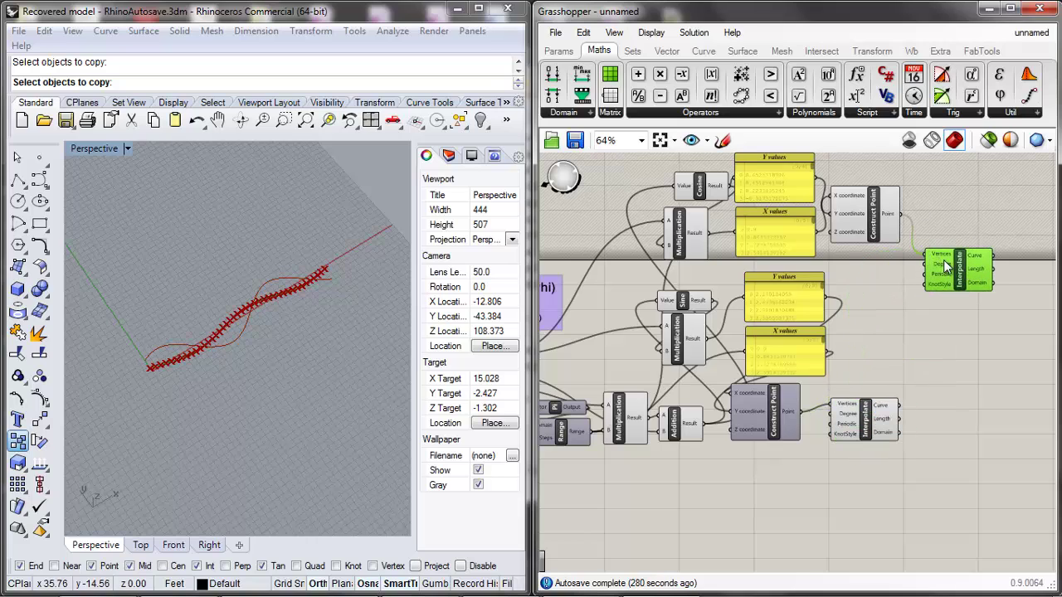
{"action": "left_click_drag", "start_coordinate": [916, 250], "coordinate": [876, 220]}
Hide the preview of the cosine Construct Point and enable the preview of the duplicated Interpolate curve.
{"action": "middle_click", "coordinate": [875, 220]}
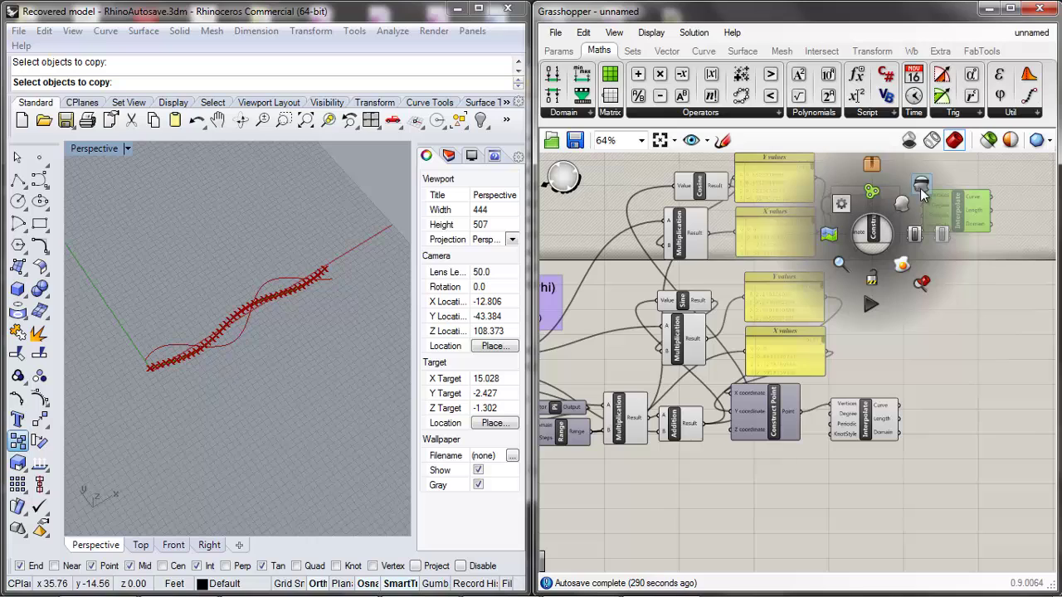
{"action": "left_click", "coordinate": [921, 185]}
{"action": "middle_click", "coordinate": [890, 217]}
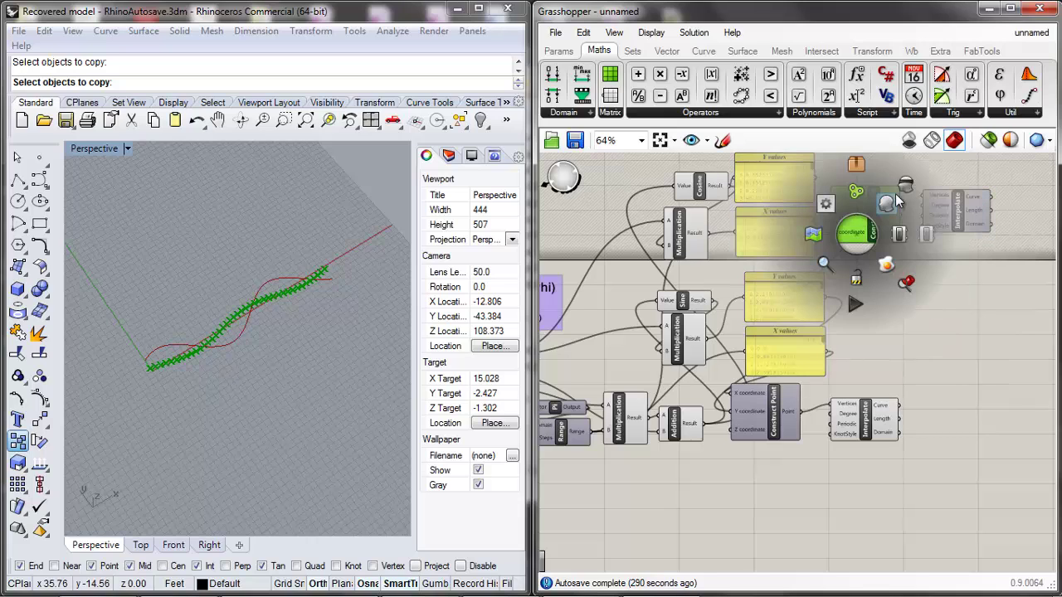
{"action": "left_click", "coordinate": [904, 200]}
{"action": "left_click", "coordinate": [959, 214]}
{"action": "middle_click", "coordinate": [962, 230]}
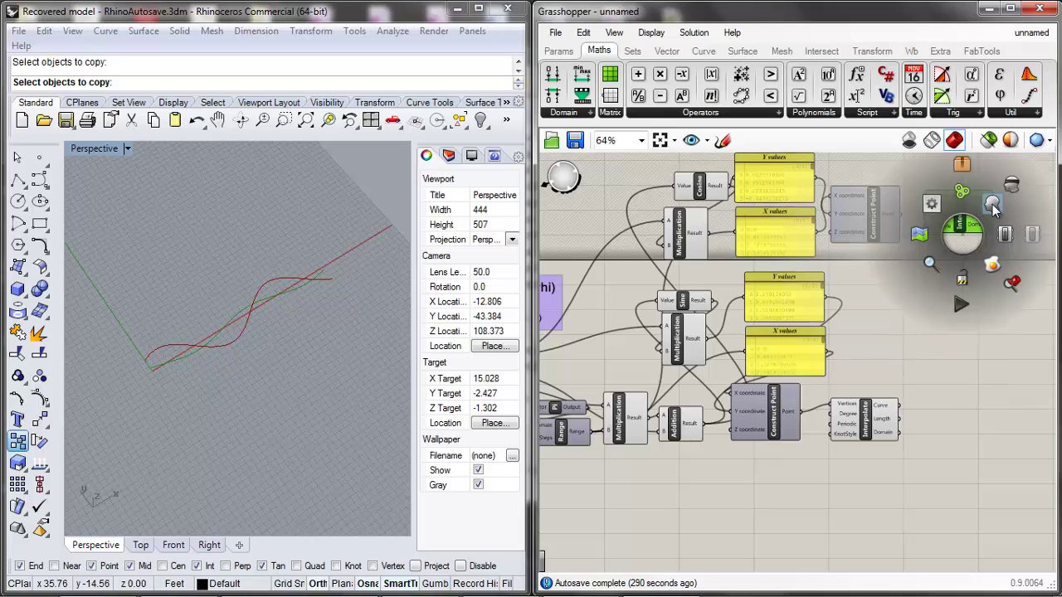
{"action": "left_click", "coordinate": [983, 207]}
Stack the cosine Interpolate directly above the sine Interpolate beyond the Construct Point components.
{"action": "right_click_drag", "start_coordinate": [964, 253], "coordinate": [959, 278]}
{"action": "left_click_drag", "start_coordinate": [955, 258], "coordinate": [929, 365]}
{"action": "left_click_drag", "start_coordinate": [867, 455], "coordinate": [936, 429]}
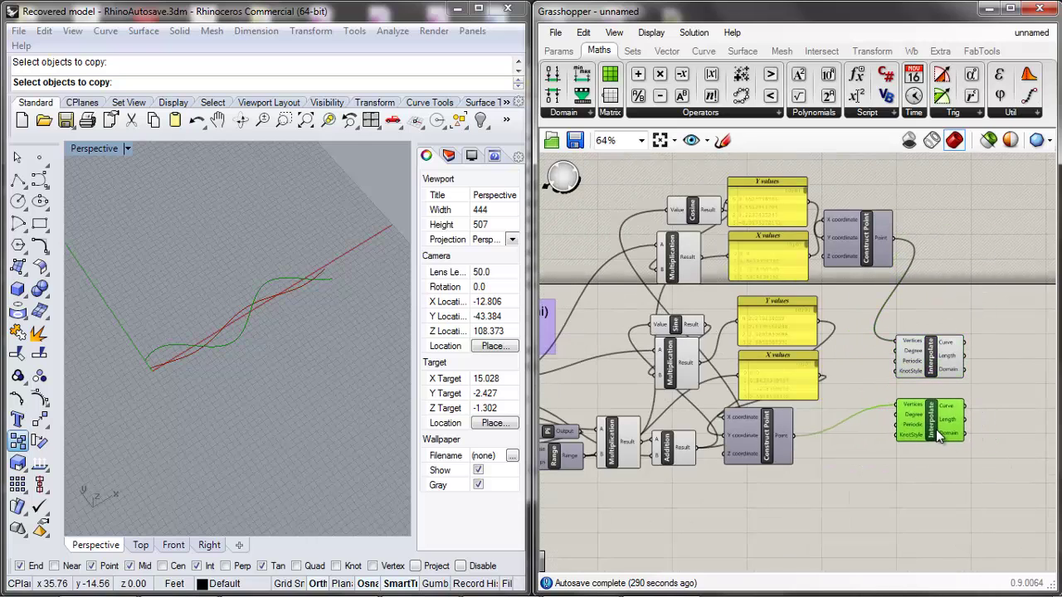
{"action": "left_click", "coordinate": [885, 465]}
Select the sine and cosine component network and move it down, repositioning it relative to the sliders.
{"action": "scroll", "coordinate": [869, 346], "scroll_direction": "down", "scroll_amount": 3}
{"action": "scroll", "coordinate": [869, 349], "scroll_direction": "up", "scroll_amount": 1}
{"action": "left_click_drag", "start_coordinate": [1042, 226], "coordinate": [757, 457]}
{"action": "left_click_drag", "start_coordinate": [816, 314], "coordinate": [833, 346]}
{"action": "scroll", "coordinate": [736, 435], "scroll_direction": "up", "scroll_amount": 2}
{"action": "left_click_drag", "start_coordinate": [737, 435], "coordinate": [696, 410]}
{"action": "left_click", "coordinate": [751, 342]}
{"action": "scroll", "coordinate": [754, 333], "scroll_direction": "down", "scroll_amount": 3}
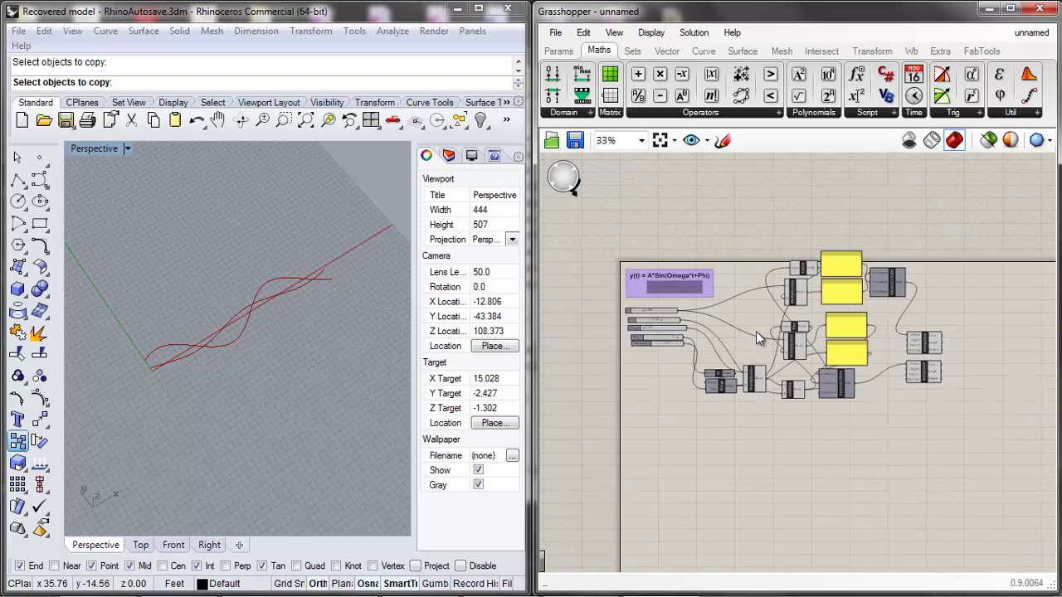
Select the five sliders and move them down so they line up beside the Pi and Range components.
{"action": "scroll", "coordinate": [756, 330], "scroll_direction": "up", "scroll_amount": 4}
{"action": "scroll", "coordinate": [747, 328], "scroll_direction": "down", "scroll_amount": 3}
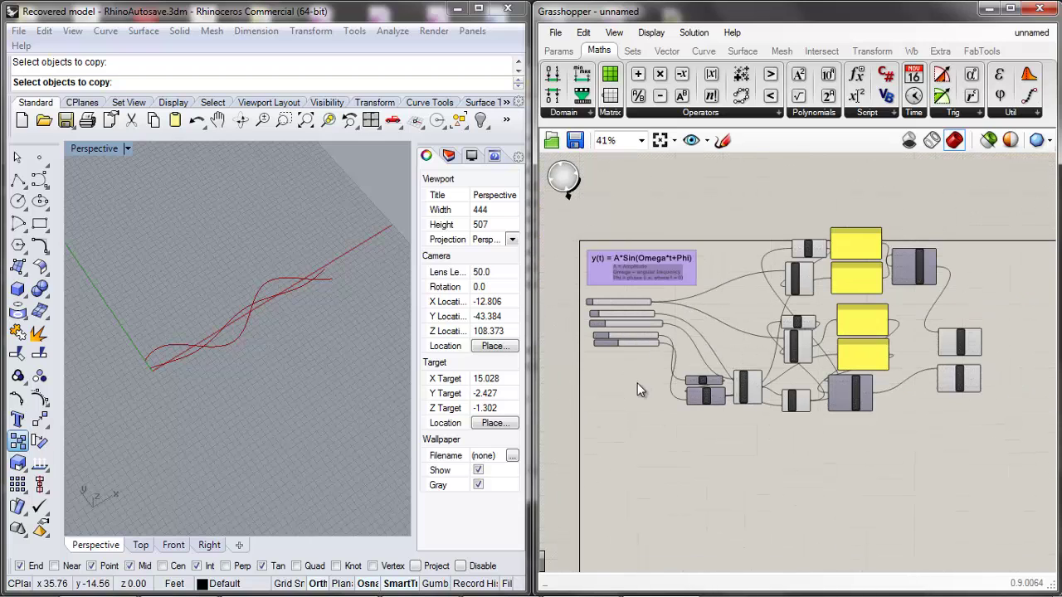
{"action": "mouse_move", "coordinate": [637, 383]}
{"action": "left_mouse_down"}
{"action": "mouse_move", "coordinate": [614, 295]}
{"action": "mouse_move", "coordinate": [628, 371]}
{"action": "left_mouse_up"}
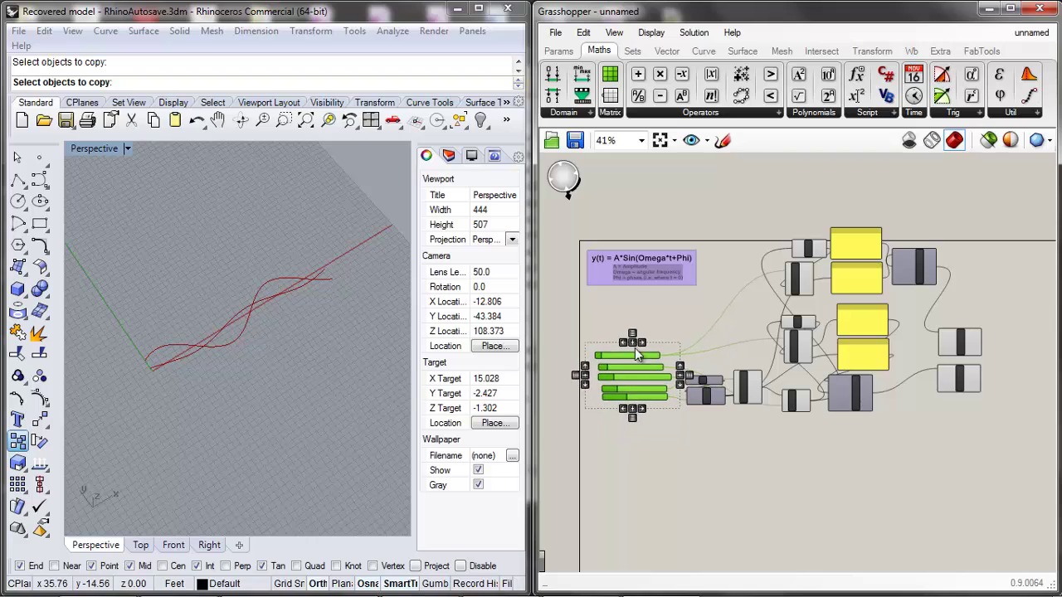
{"action": "left_click", "coordinate": [627, 328]}
{"action": "scroll", "coordinate": [627, 328], "scroll_direction": "down", "scroll_amount": 2}
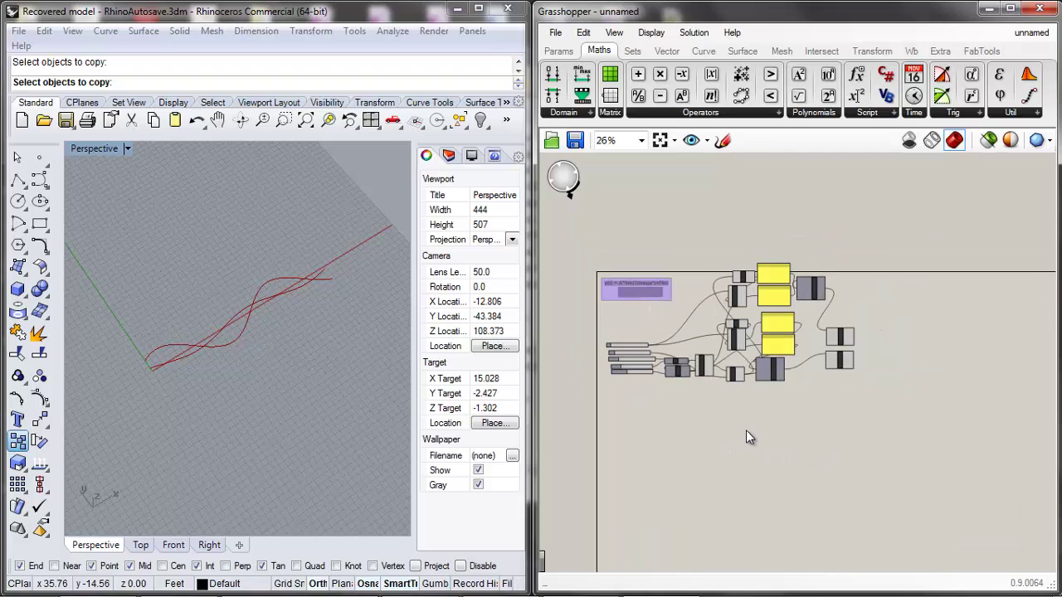
Examine the slider and Multiplication network against the theory note y(t) = A*Sin(Omega*t+Phi).
{"action": "scroll", "coordinate": [643, 365], "scroll_direction": "up", "scroll_amount": 5}
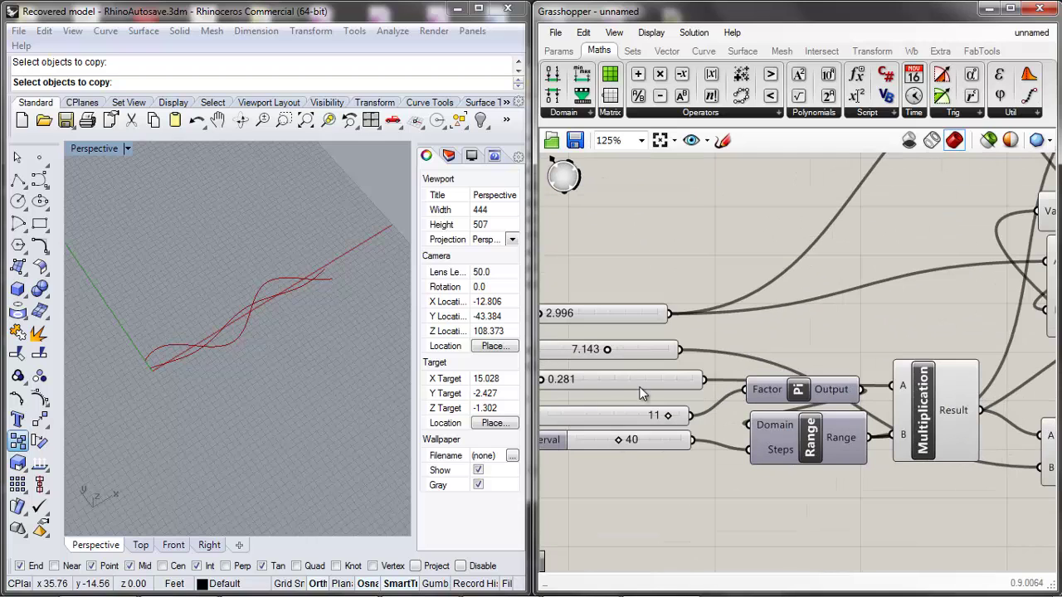
{"action": "scroll", "coordinate": [643, 415], "scroll_direction": "down", "scroll_amount": 4}
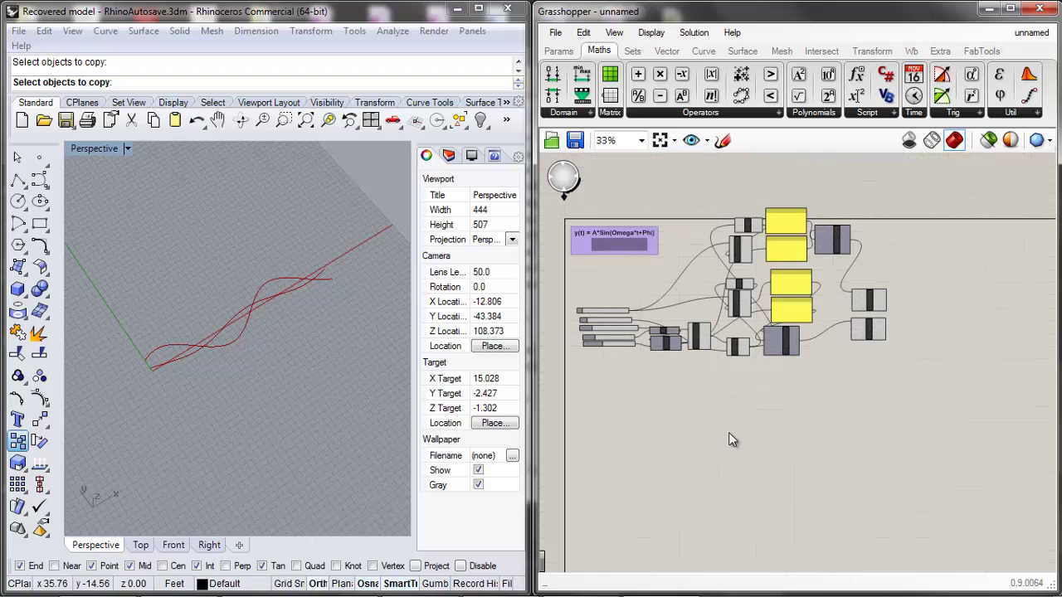
{"action": "scroll", "coordinate": [620, 244], "scroll_direction": "up", "scroll_amount": 4}
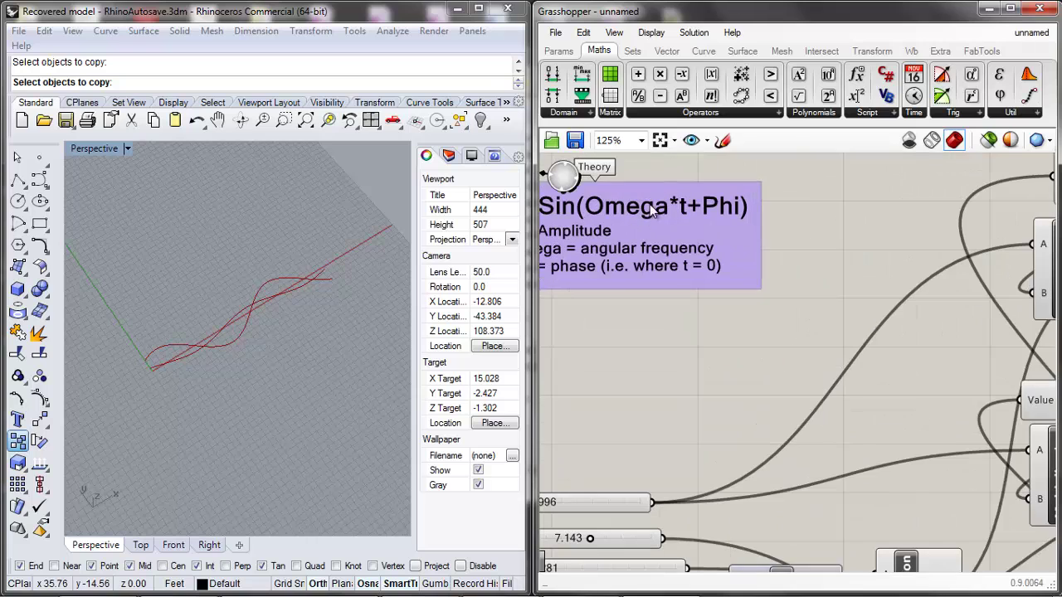
{"action": "scroll", "coordinate": [688, 210], "scroll_direction": "down", "scroll_amount": 1}
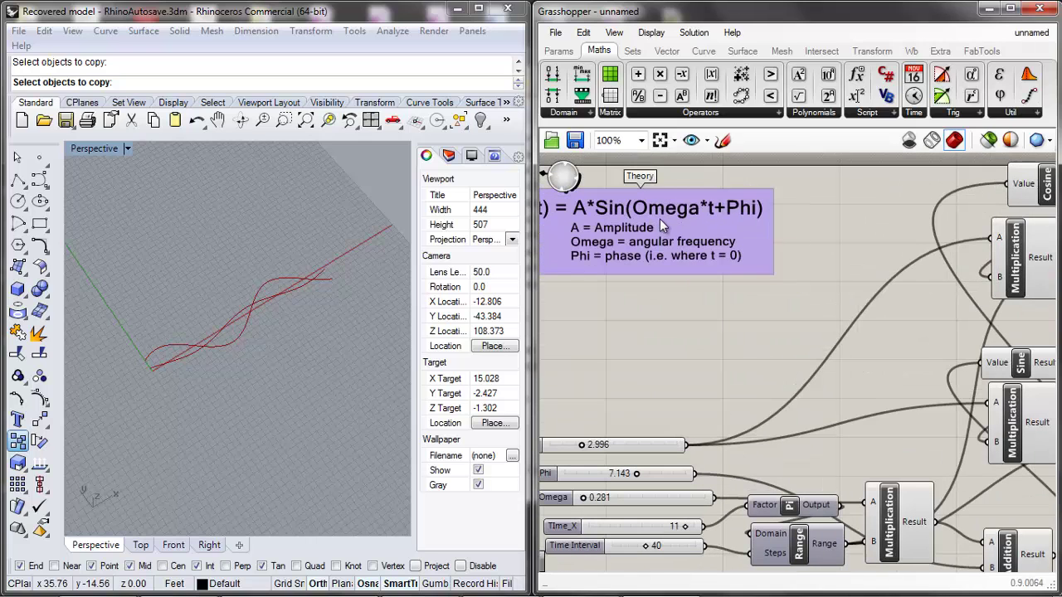
{"action": "scroll", "coordinate": [637, 215], "scroll_direction": "down", "scroll_amount": 2}
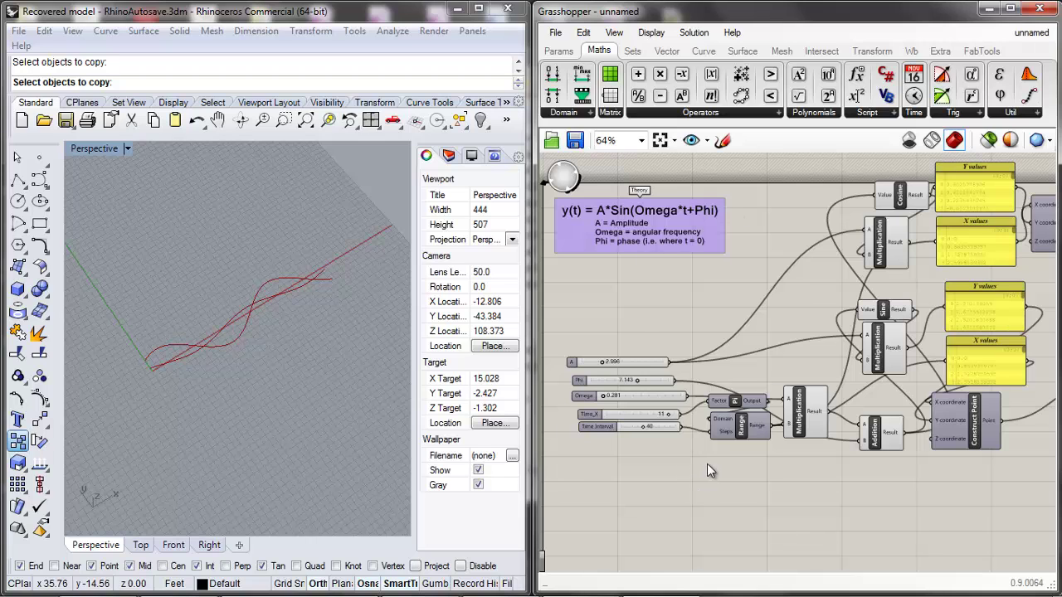
{"action": "scroll", "coordinate": [707, 464], "scroll_direction": "down", "scroll_amount": 1}
{"action": "scroll", "coordinate": [656, 299], "scroll_direction": "up", "scroll_amount": 2}
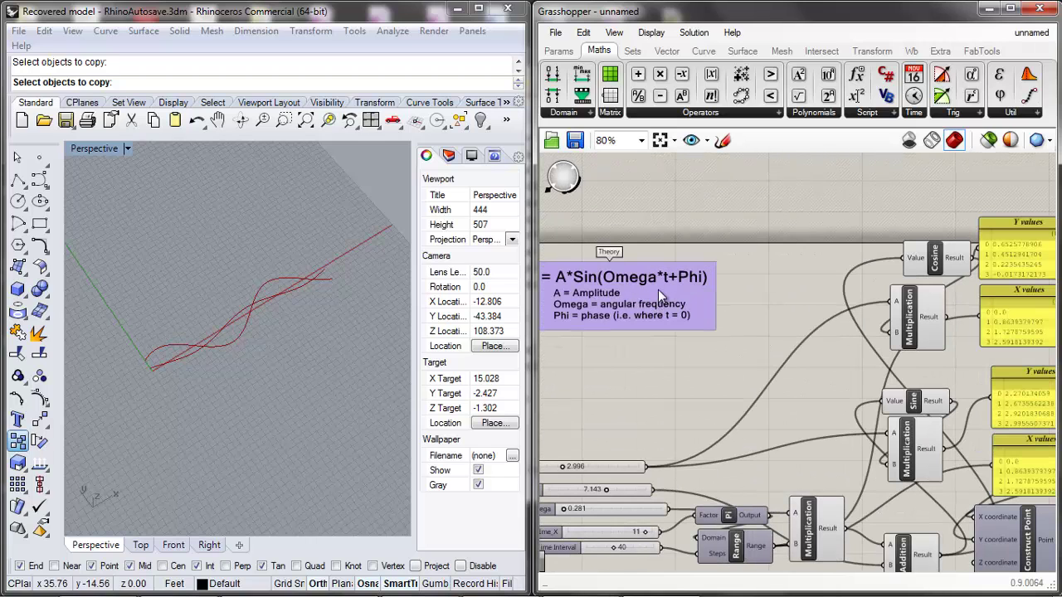
{"action": "scroll", "coordinate": [741, 421], "scroll_direction": "down", "scroll_amount": 2}
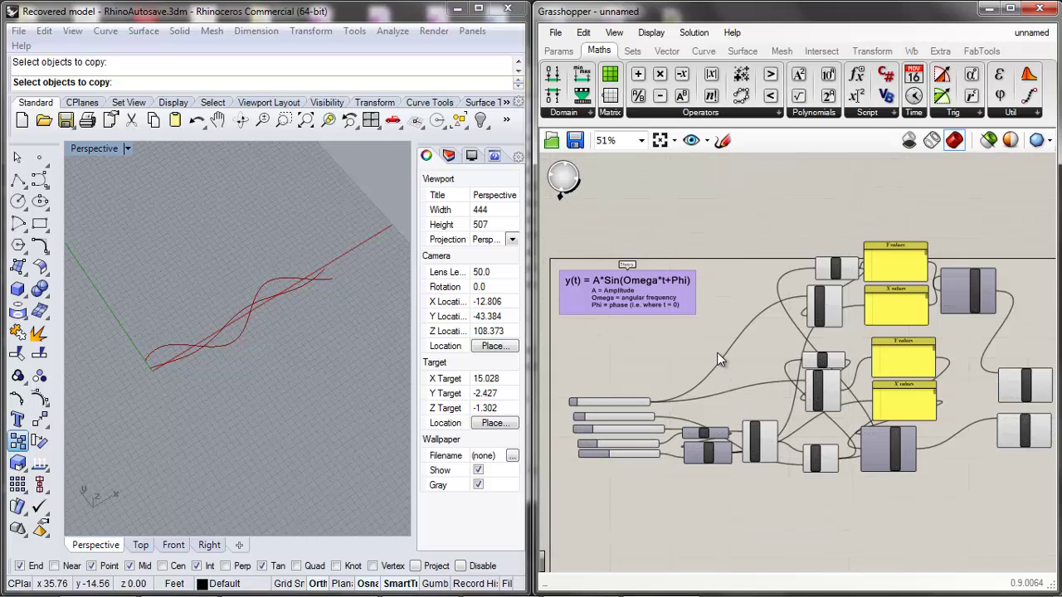
{"action": "scroll", "coordinate": [713, 427], "scroll_direction": "down", "scroll_amount": 2}
{"action": "scroll", "coordinate": [696, 446], "scroll_direction": "up", "scroll_amount": 2}
{"action": "scroll", "coordinate": [696, 447], "scroll_direction": "up", "scroll_amount": 3}
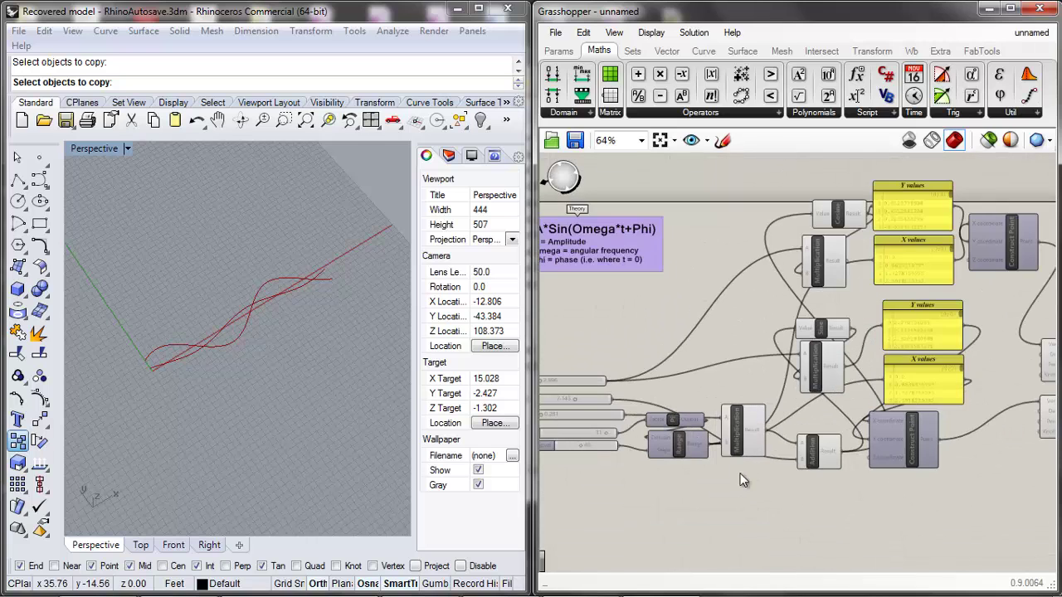
{"action": "scroll", "coordinate": [694, 410], "scroll_direction": "down", "scroll_amount": 3}
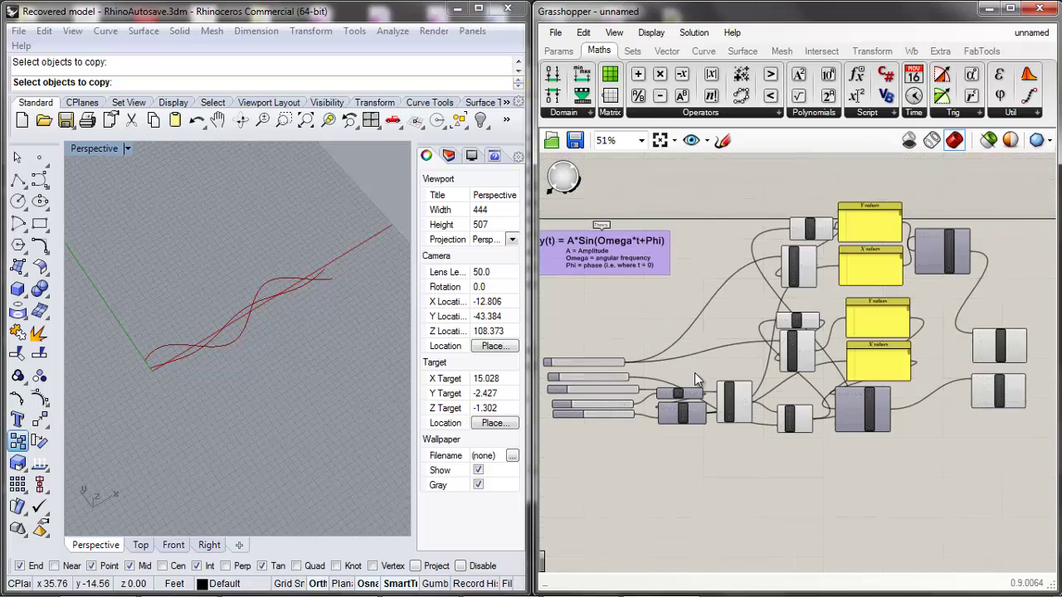
{"action": "scroll", "coordinate": [706, 390], "scroll_direction": "up", "scroll_amount": 3}
{"action": "left_click", "coordinate": [756, 423]}
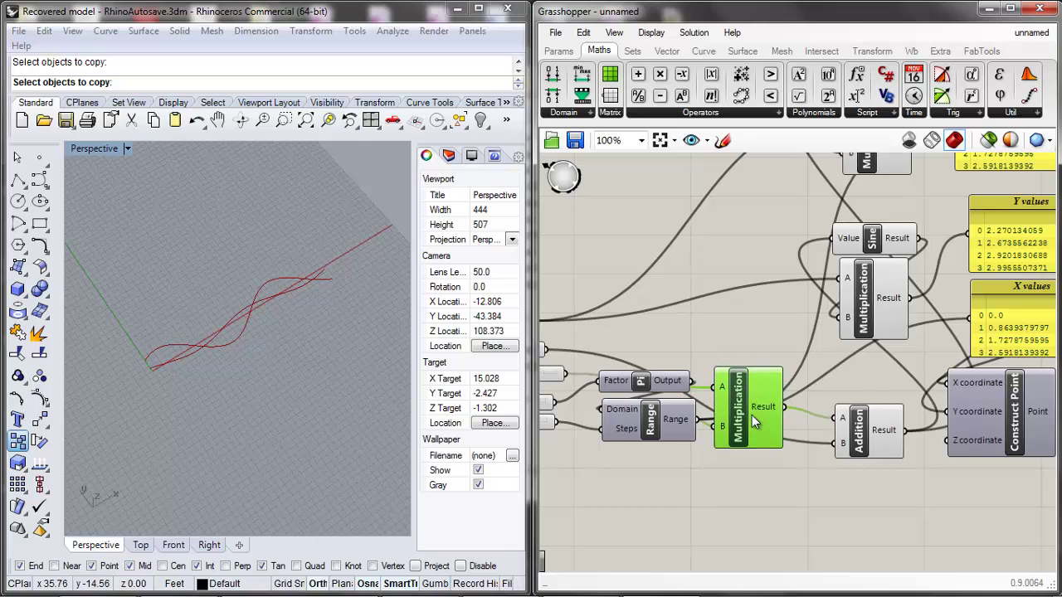
{"action": "scroll", "coordinate": [749, 421], "scroll_direction": "down", "scroll_amount": 4}
{"action": "left_click", "coordinate": [751, 480]}
{"action": "double_click", "coordinate": [751, 479]}
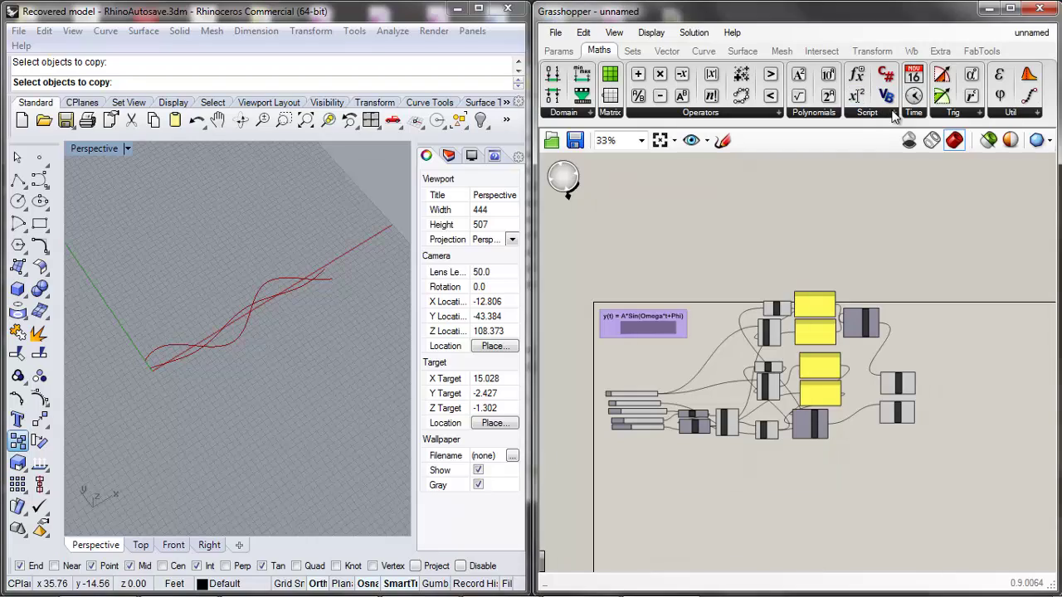
Place an Evaluate component in the empty canvas area below the curve definition.
{"action": "left_click", "coordinate": [876, 113]}
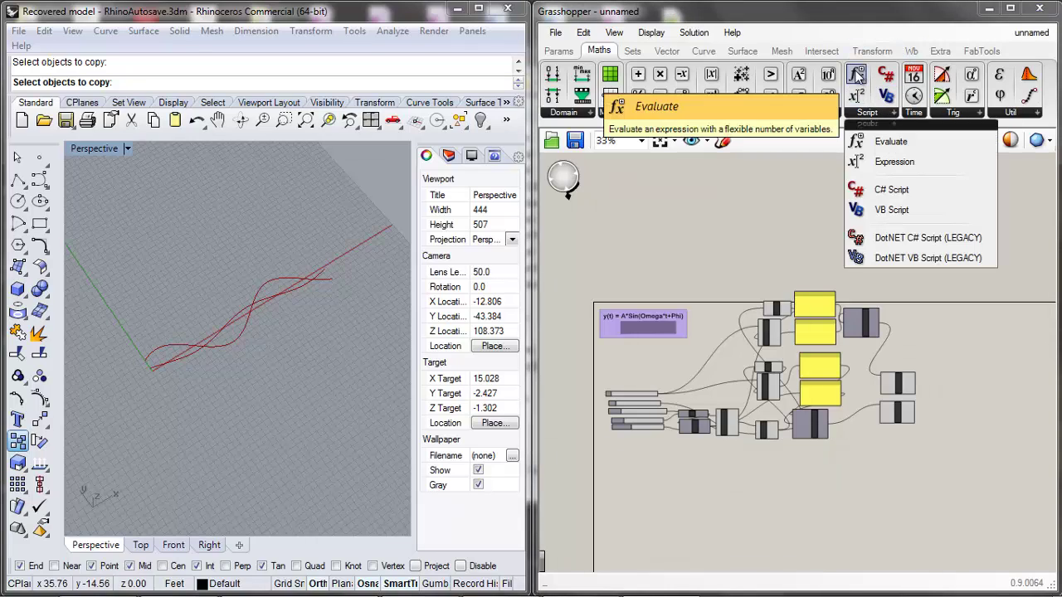
{"action": "right_click", "coordinate": [863, 76]}
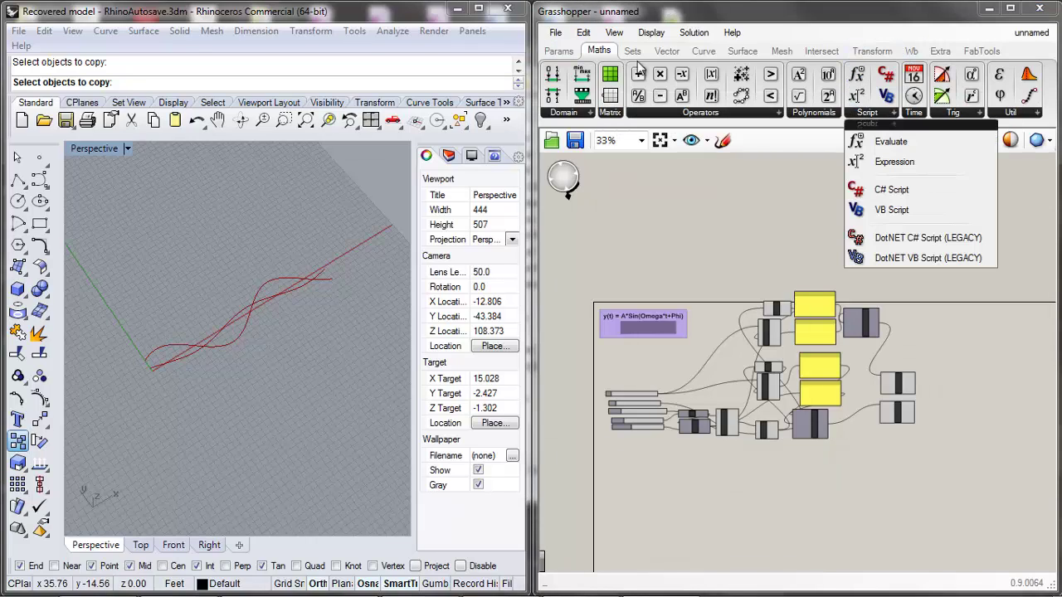
{"action": "left_click", "coordinate": [911, 148]}
{"action": "scroll", "coordinate": [792, 183], "scroll_direction": "down", "scroll_amount": 3}
{"action": "left_click", "coordinate": [818, 333]}
{"action": "scroll", "coordinate": [817, 332], "scroll_direction": "up", "scroll_amount": 5}
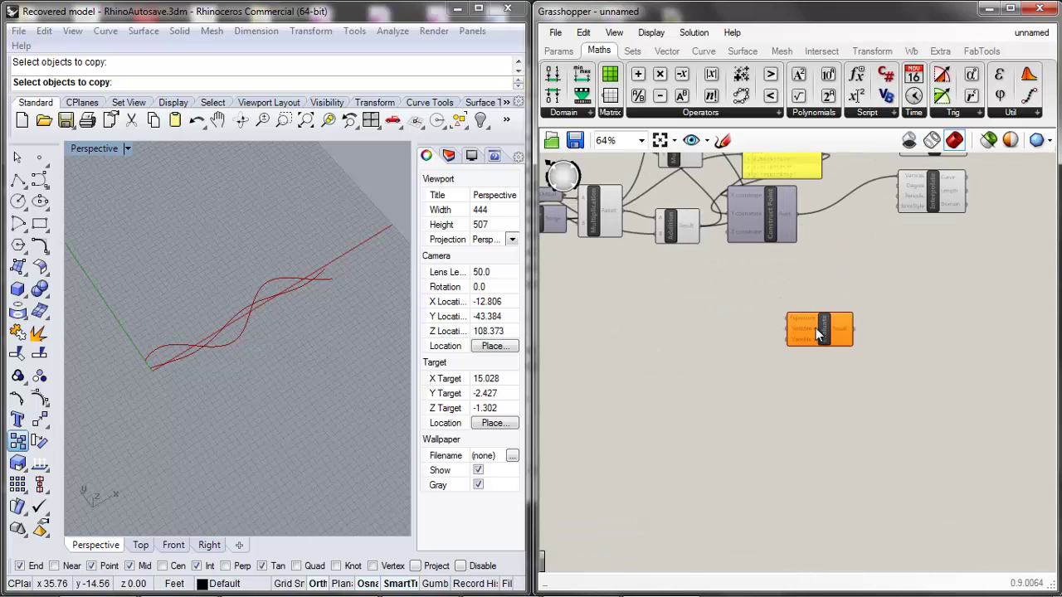
{"action": "scroll", "coordinate": [804, 354], "scroll_direction": "up", "scroll_amount": 5}
{"action": "scroll", "coordinate": [772, 290], "scroll_direction": "up", "scroll_amount": 4}
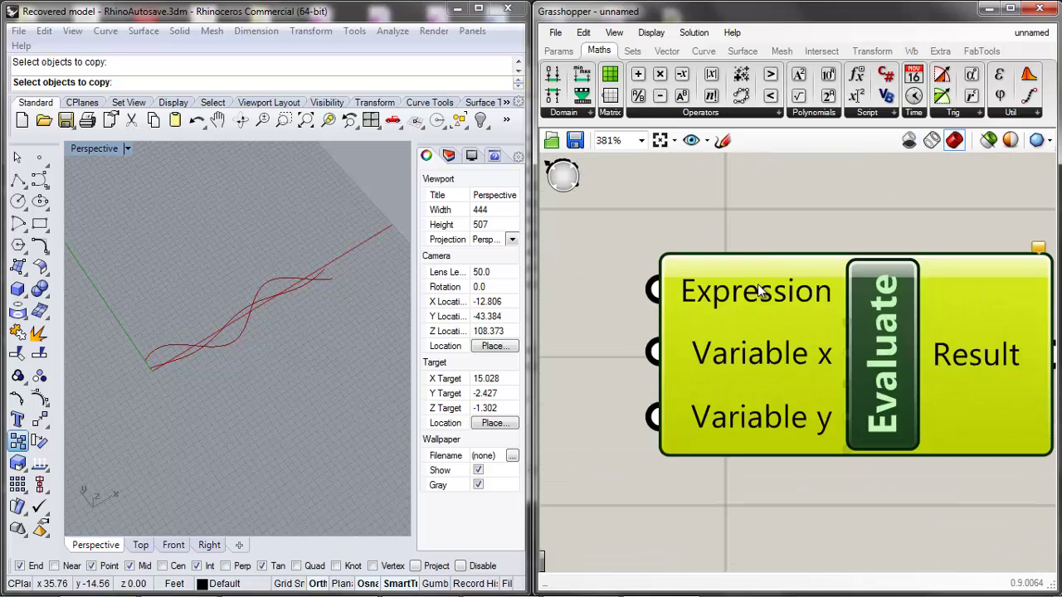
Add an empty Panel next to the Evaluate component on its input side.
{"action": "scroll", "coordinate": [784, 318], "scroll_direction": "down", "scroll_amount": 9}
{"action": "scroll", "coordinate": [785, 318], "scroll_direction": "down", "scroll_amount": 4}
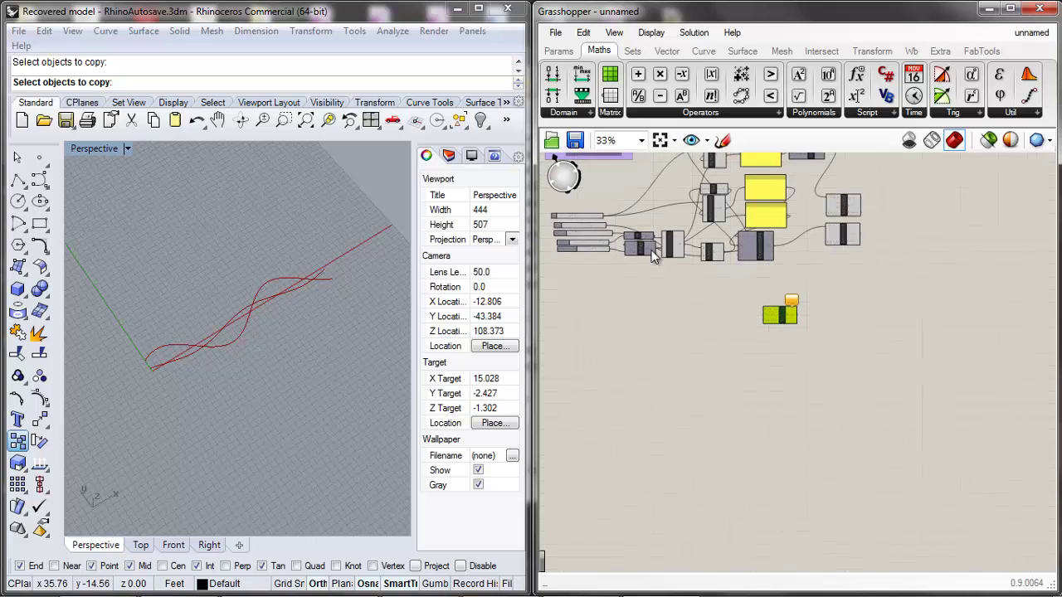
{"action": "scroll", "coordinate": [747, 303], "scroll_direction": "up", "scroll_amount": 4}
{"action": "double_click", "coordinate": [700, 312]}
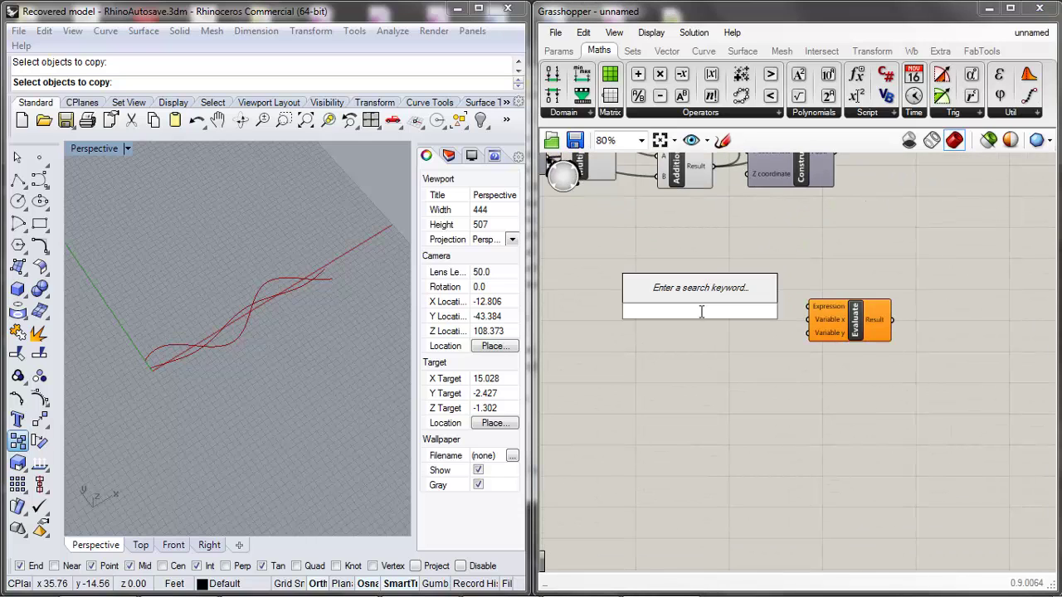
{"action": "type", "text": "plane"}
{"action": "left_click", "coordinate": [682, 290]}
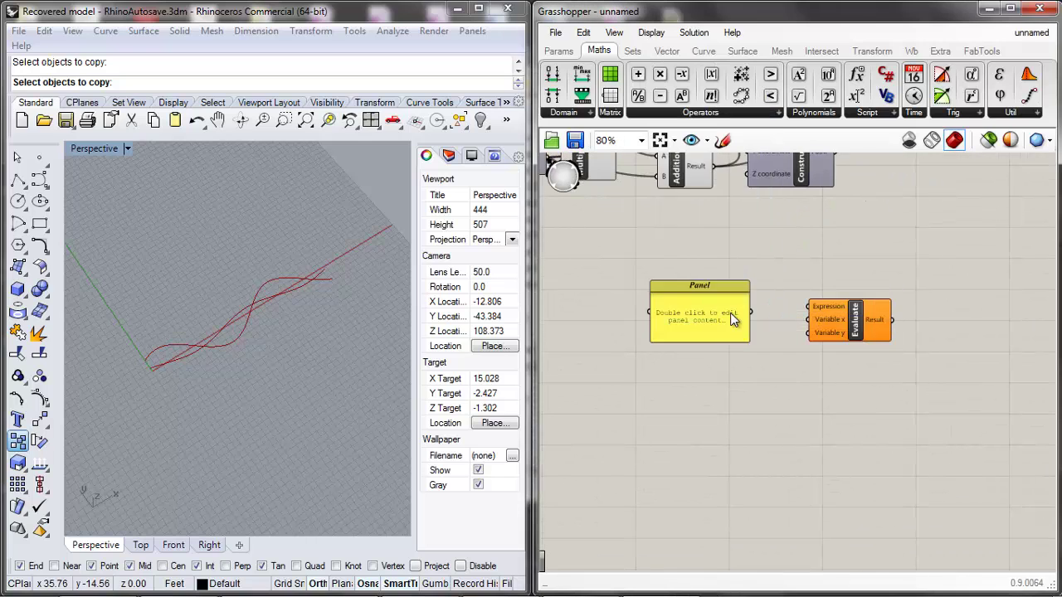
Write the expression A*Sin((Omega*t)+Phi) as the content of the new Panel.
{"action": "scroll", "coordinate": [751, 304], "scroll_direction": "up", "scroll_amount": 4}
{"action": "double_click", "coordinate": [731, 310]}
{"action": "key", "text": "BackSpace"}
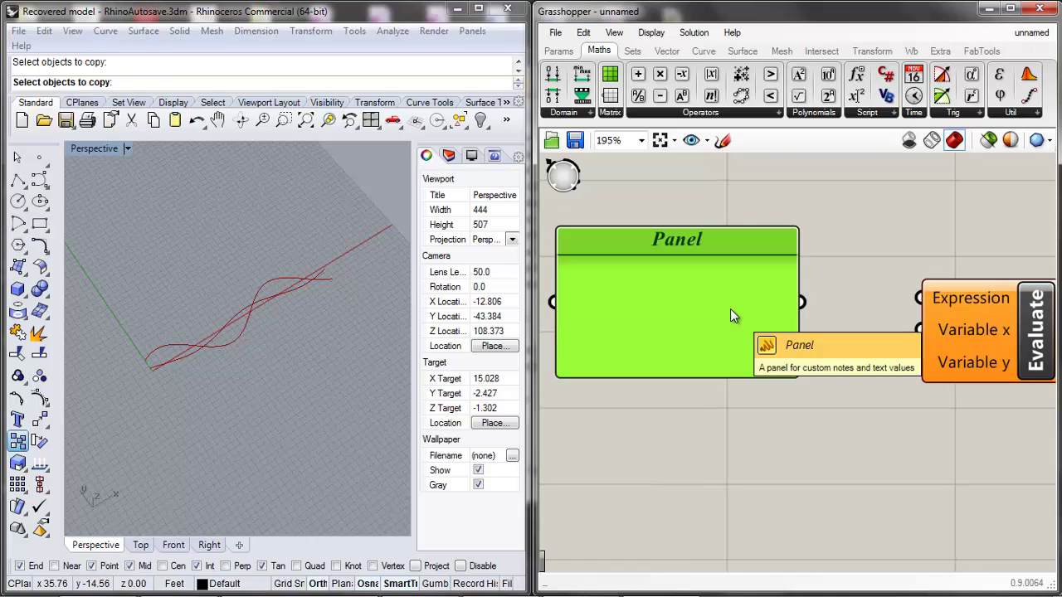
{"action": "double_click", "coordinate": [689, 293]}
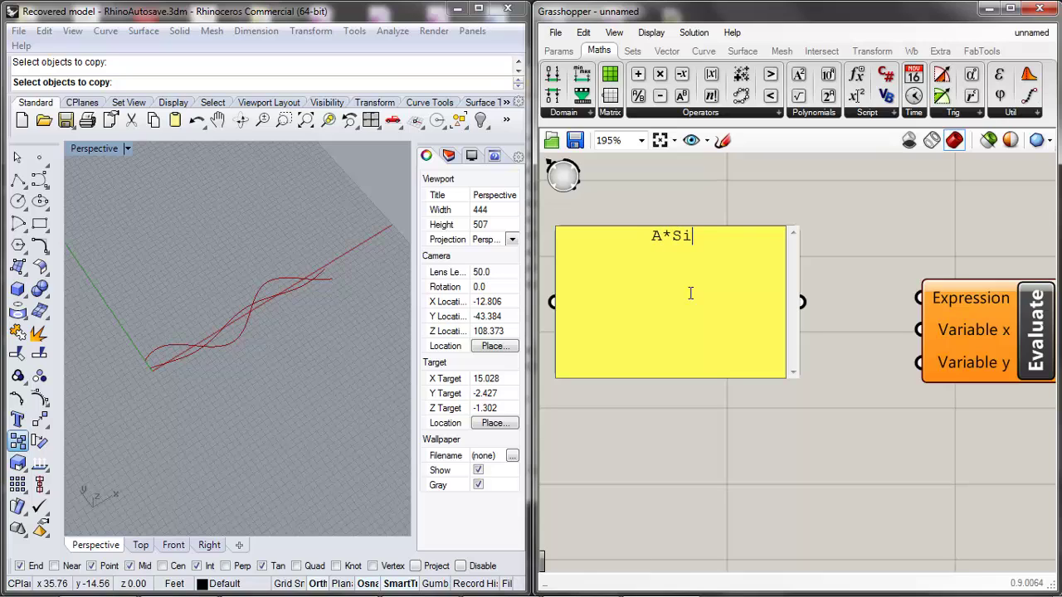
{"action": "type", "text": "A*Sin(Omega"}
{"action": "key", "text": "BackSpace"}
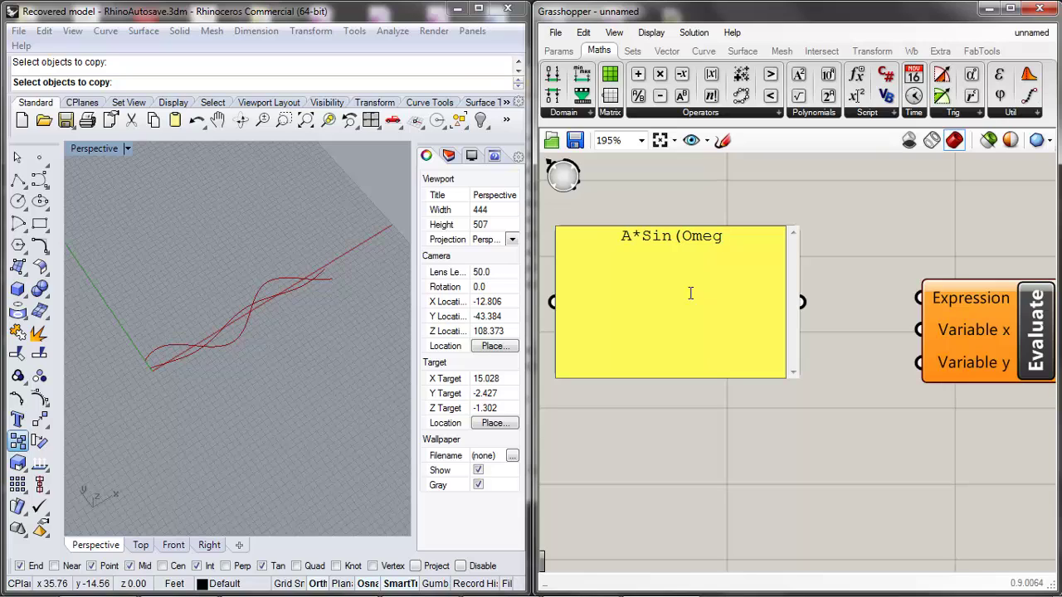
{"action": "type", "text": "a*"}
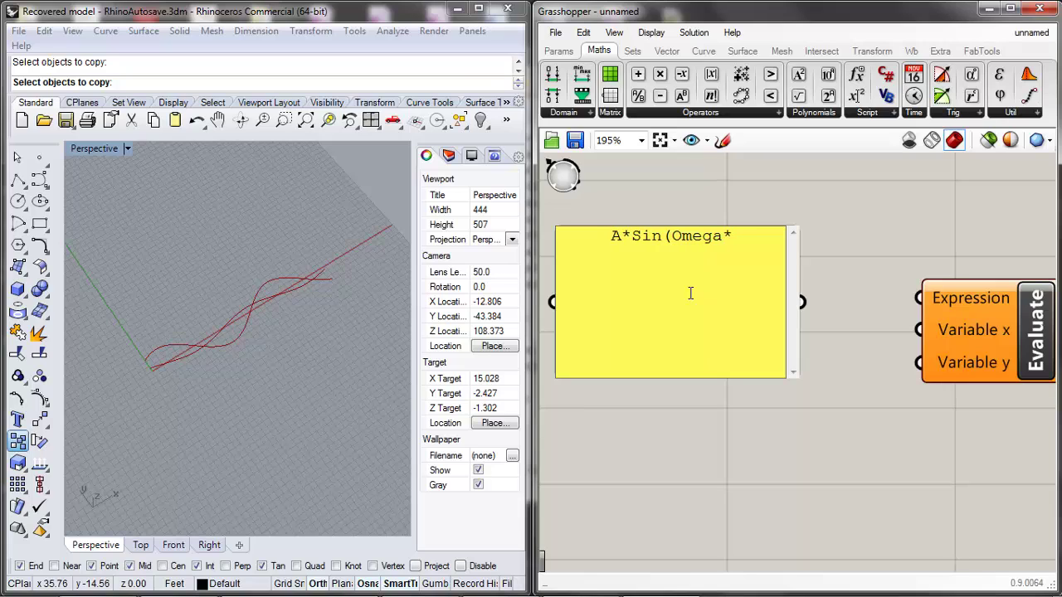
{"action": "type", "text": "t)"}
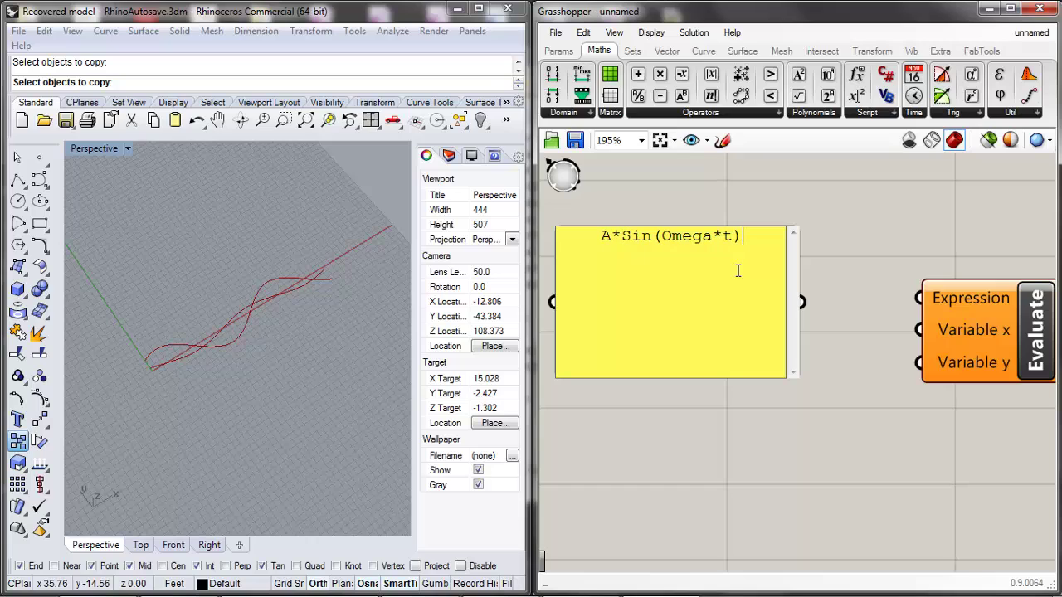
{"action": "left_click", "coordinate": [660, 236]}
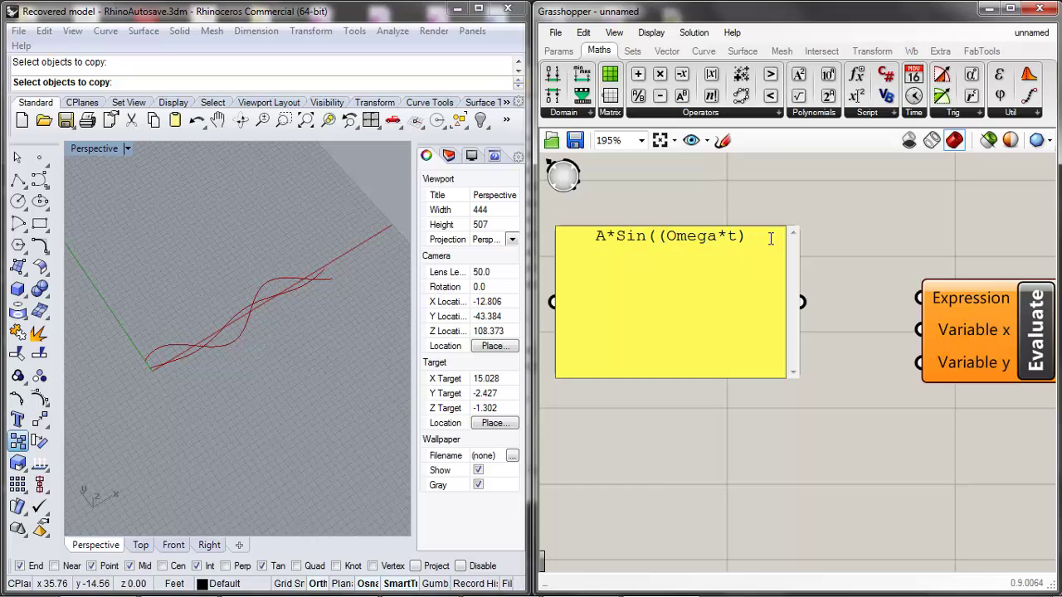
{"action": "type", "text": "+Phi)"}
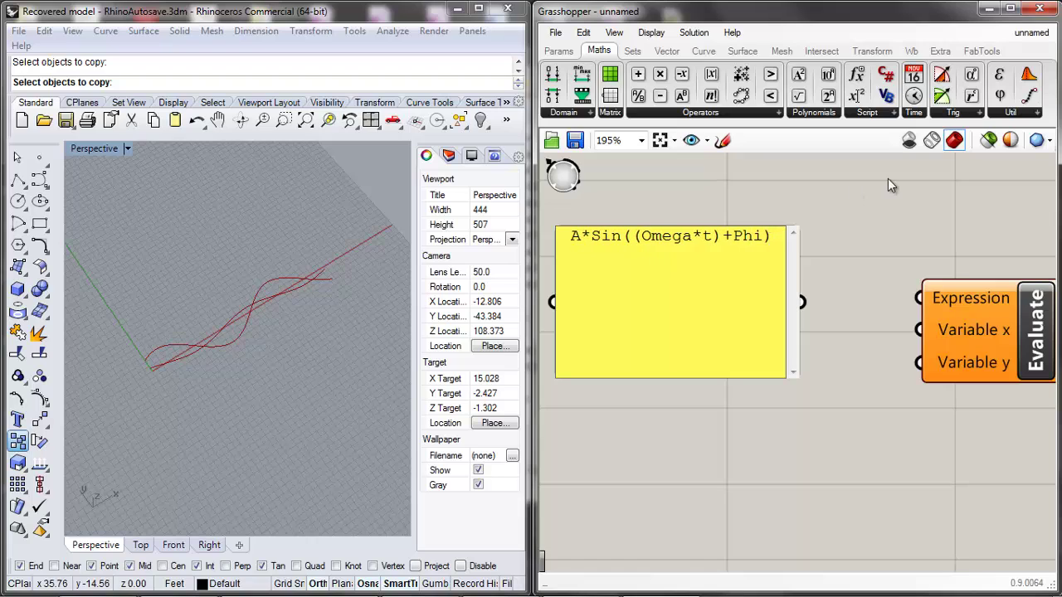
{"action": "left_click", "coordinate": [811, 245]}
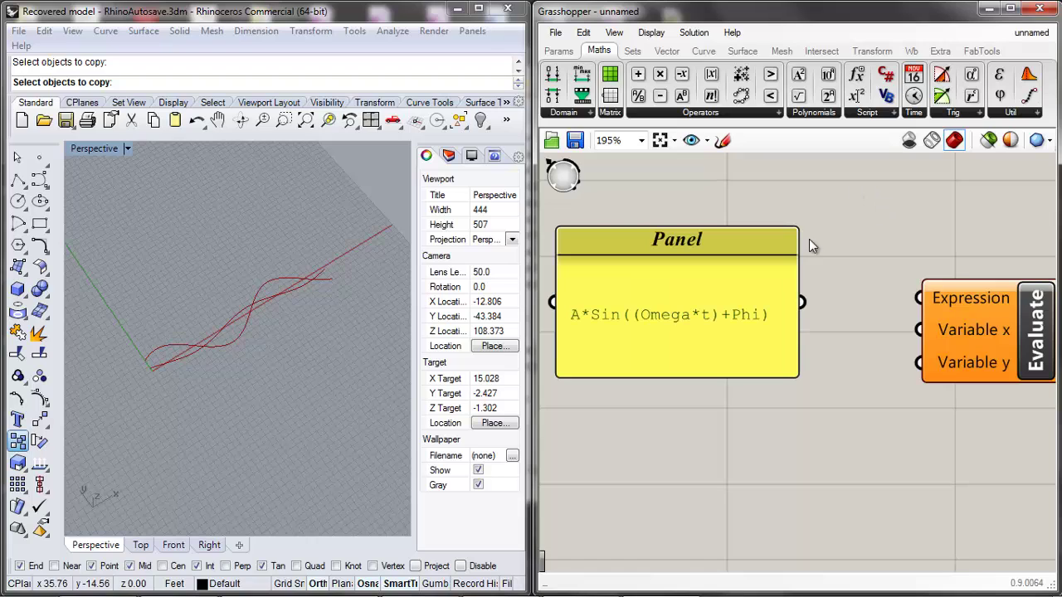
Shrink the Panel to fit its text, feed it into Evaluate's Expression input and move Evaluate closer to it.
{"action": "left_click_drag", "start_coordinate": [740, 374], "coordinate": [751, 294]}
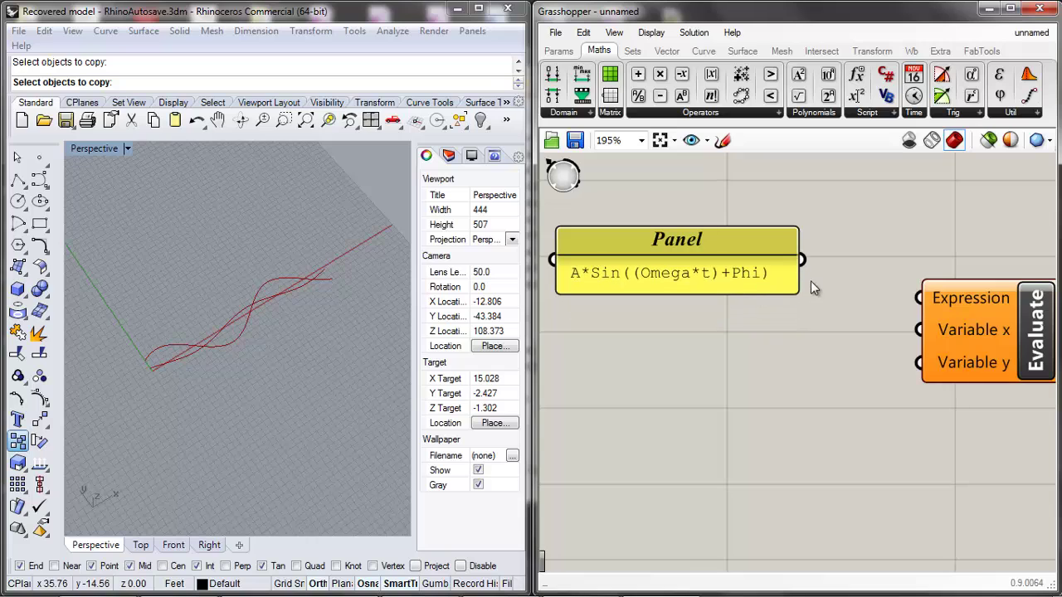
{"action": "left_click_drag", "start_coordinate": [804, 260], "coordinate": [919, 298]}
{"action": "left_click_drag", "start_coordinate": [970, 313], "coordinate": [898, 269]}
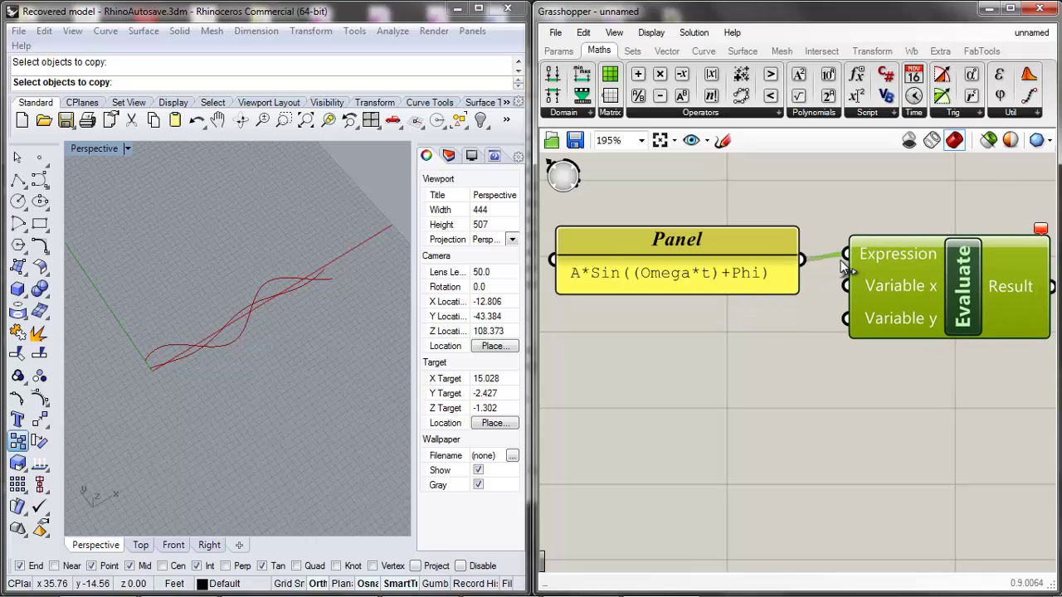
Read the Evaluate component's error message and inspect its Variable x and Variable y inputs.
{"action": "scroll", "coordinate": [836, 263], "scroll_direction": "down", "scroll_amount": 3}
{"action": "mouse_move", "coordinate": [968, 242]}
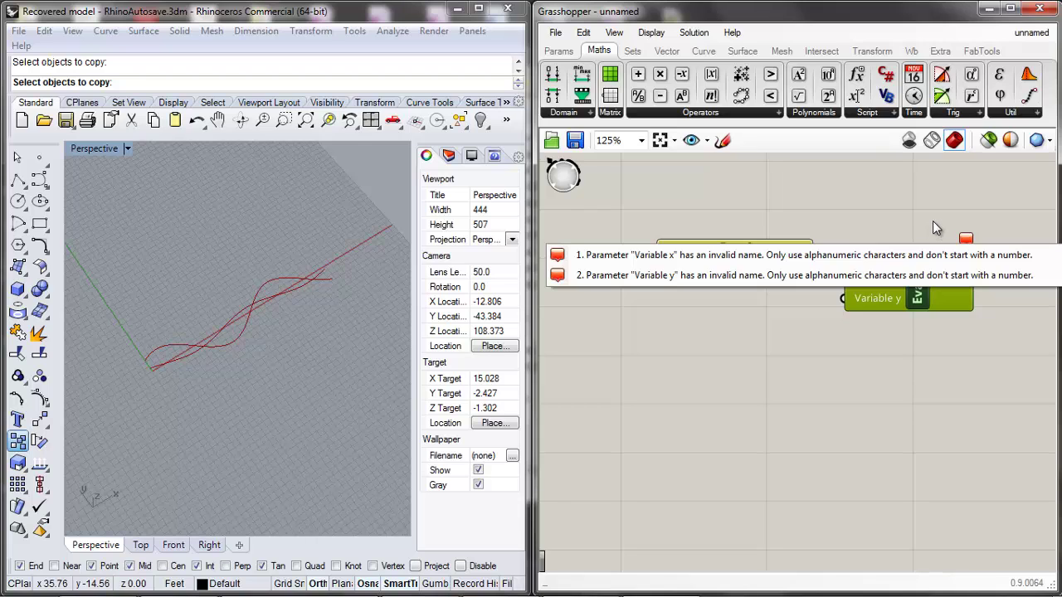
{"action": "scroll", "coordinate": [892, 273], "scroll_direction": "up", "scroll_amount": 5}
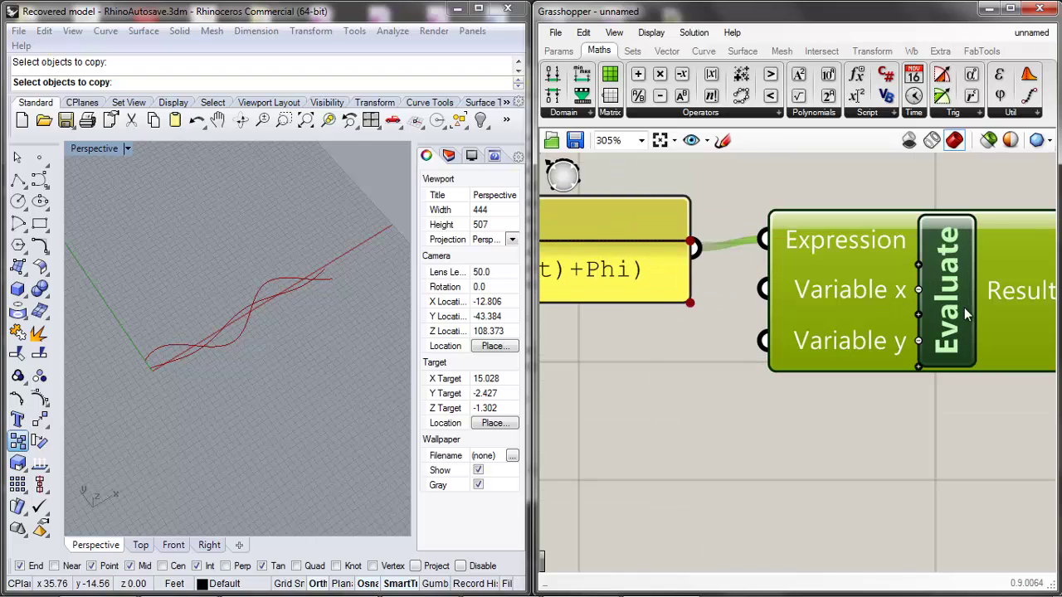
{"action": "scroll", "coordinate": [964, 307], "scroll_direction": "up", "scroll_amount": 3}
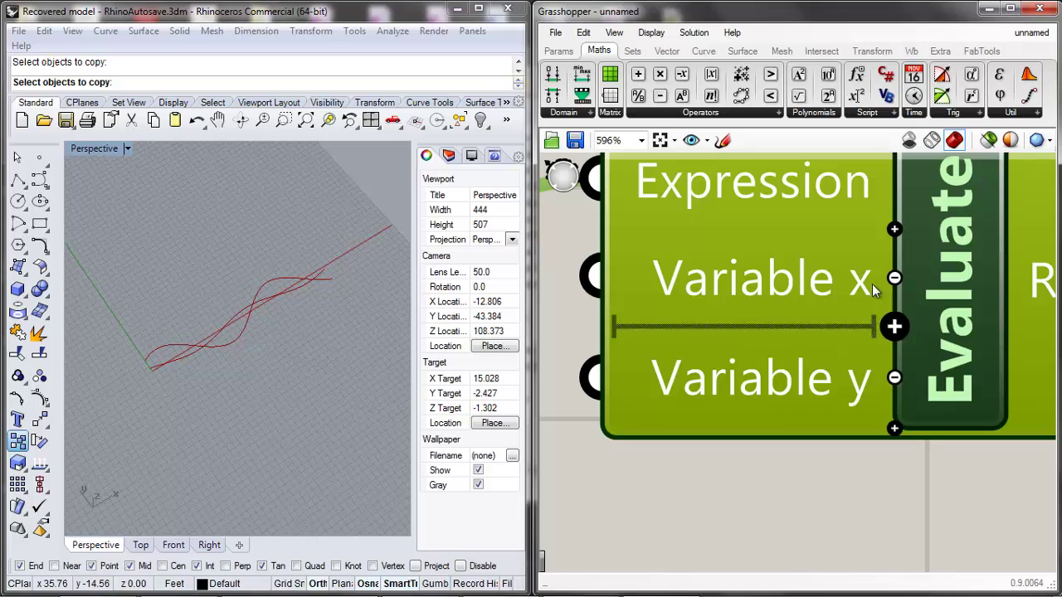
{"action": "scroll", "coordinate": [664, 278], "scroll_direction": "down", "scroll_amount": 3}
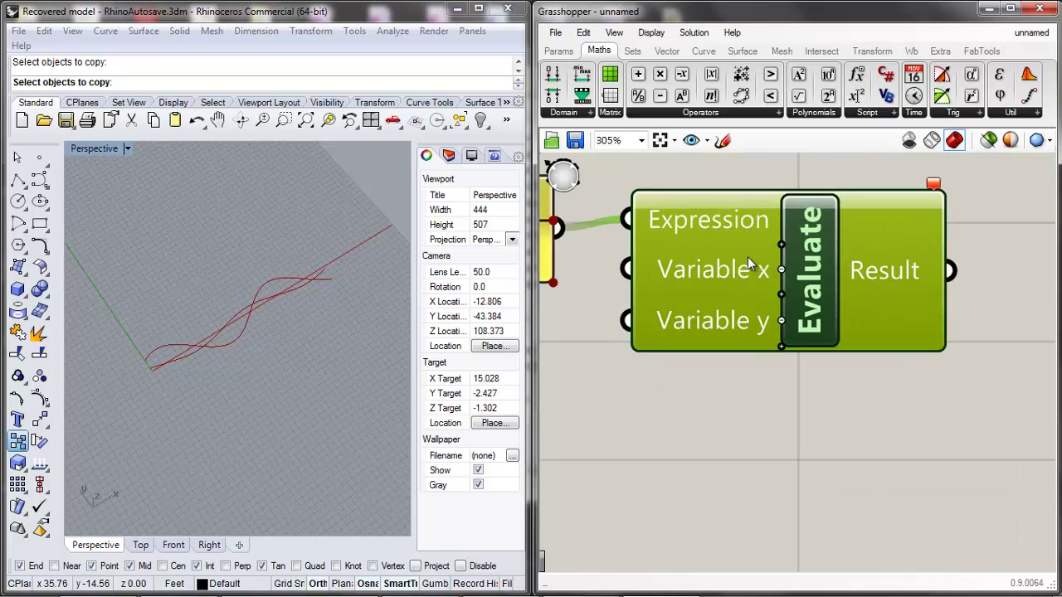
Rename the Evaluate component's Variable x input to A.
{"action": "scroll", "coordinate": [759, 274], "scroll_direction": "up", "scroll_amount": 4}
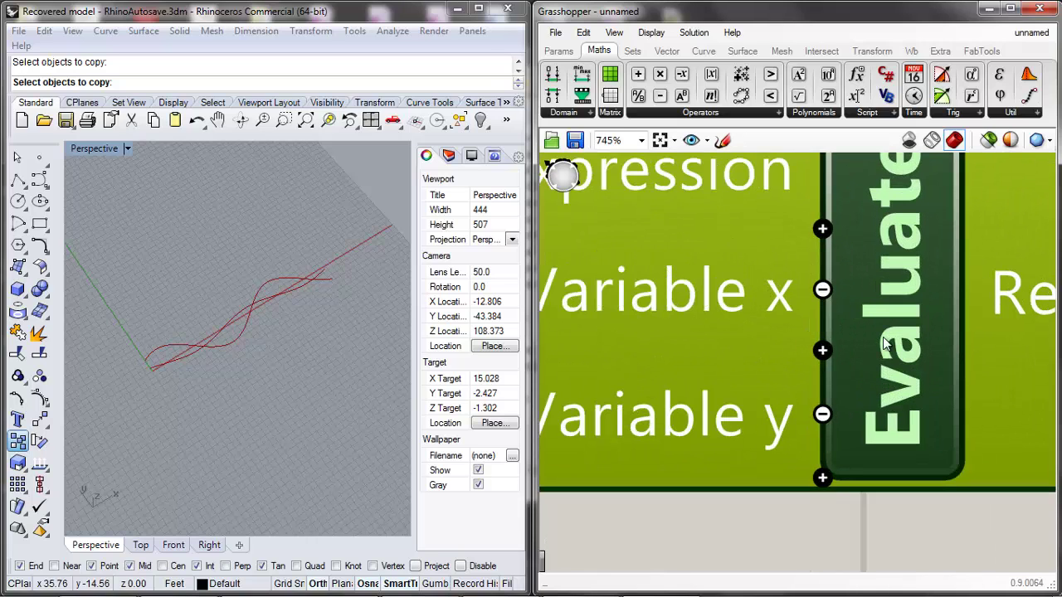
{"action": "right_click", "coordinate": [763, 304]}
{"action": "type", "text": "Om"}
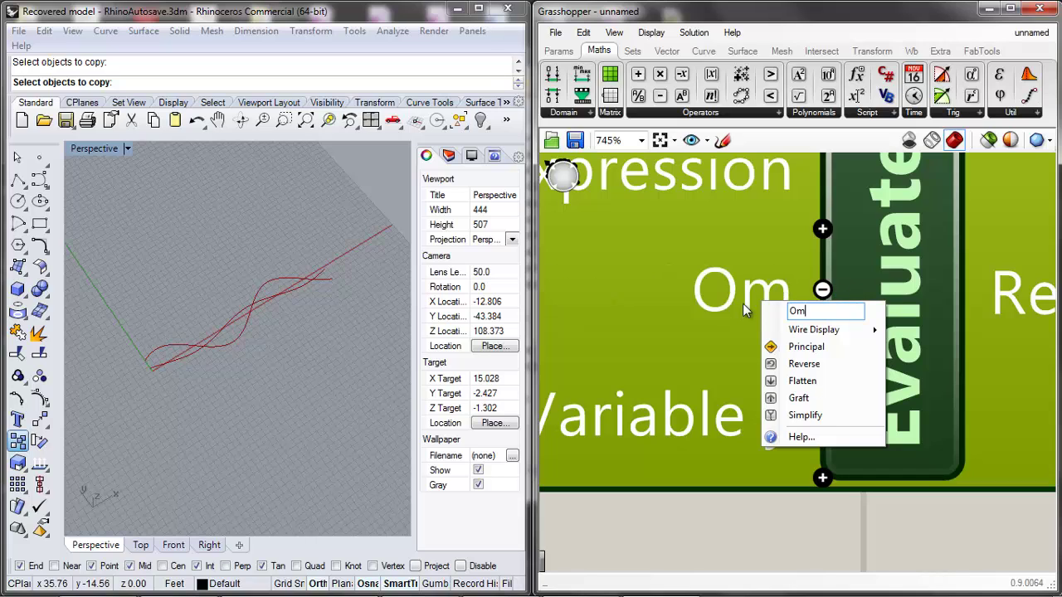
{"action": "key", "text": "BackSpace"}
{"action": "key", "text": "BackSpace"}
{"action": "type", "text": "A"}
{"action": "key", "text": "Return"}
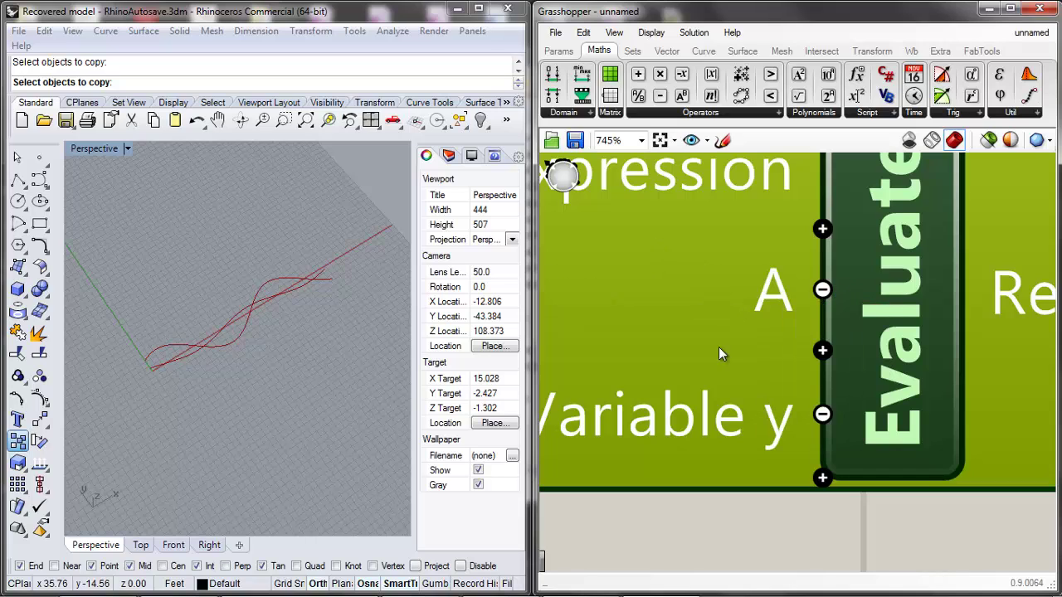
Rename the Evaluate component's Variable y input to Omega.
{"action": "right_click", "coordinate": [779, 420]}
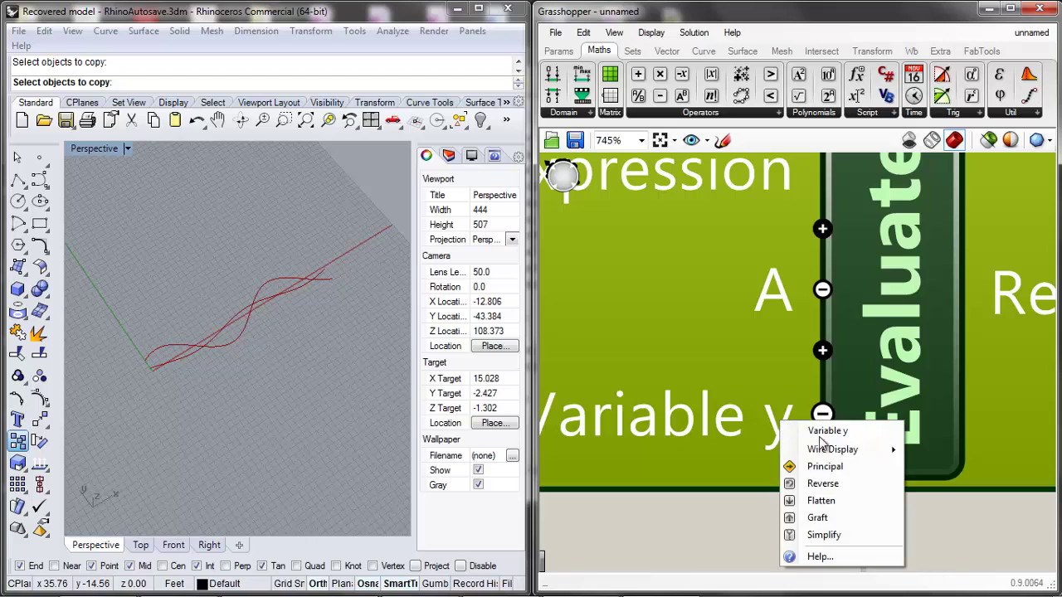
{"action": "type", "text": "Omega"}
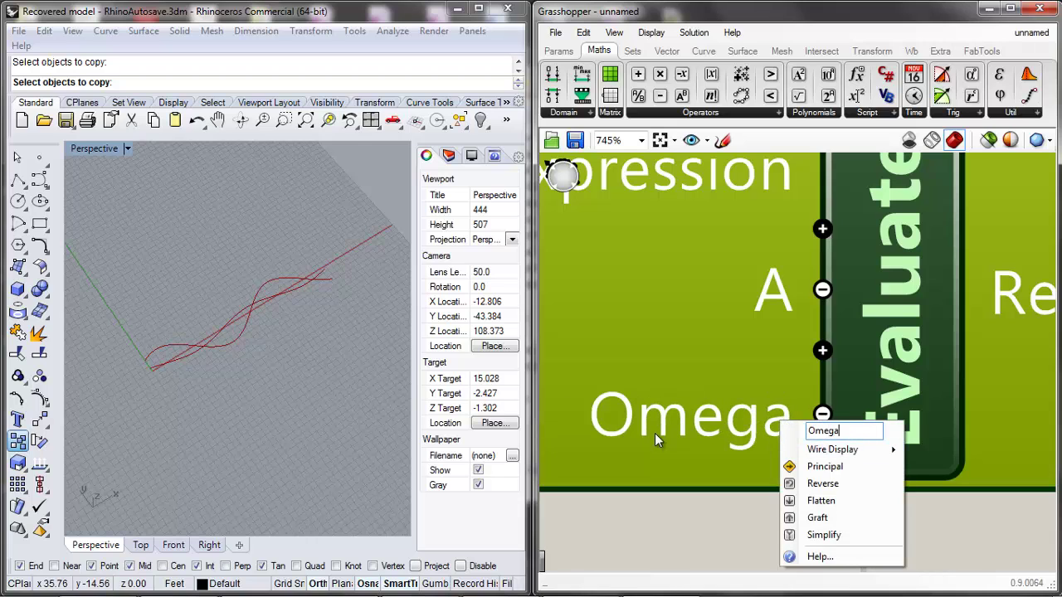
{"action": "key", "text": "Return"}
Add a third variable input to Evaluate below Omega and name it Phi.
{"action": "left_click", "coordinate": [820, 471]}
{"action": "scroll", "coordinate": [727, 343], "scroll_direction": "down", "scroll_amount": 3}
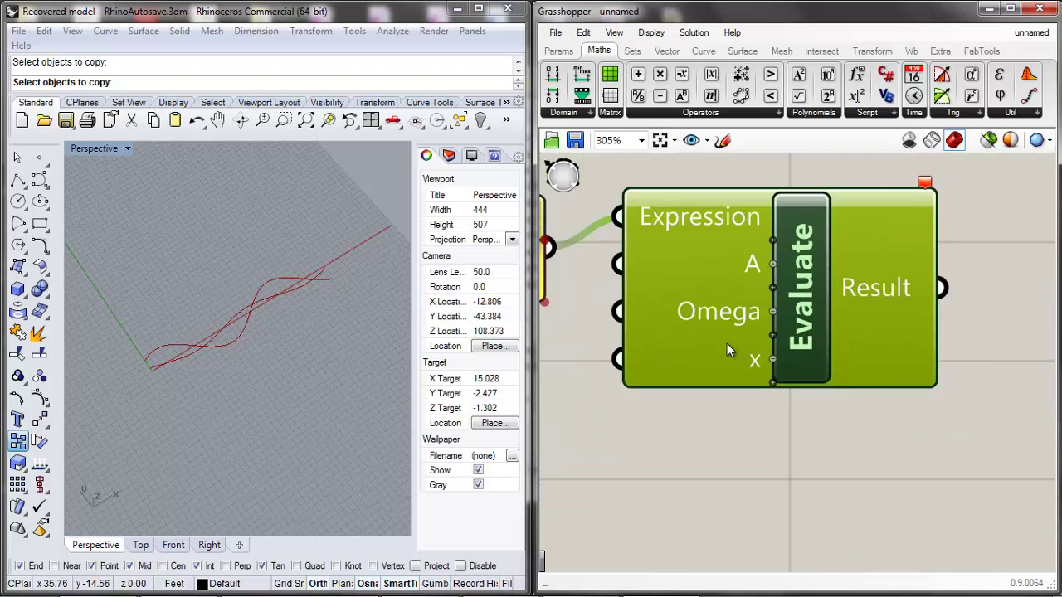
{"action": "scroll", "coordinate": [734, 376], "scroll_direction": "up", "scroll_amount": 2}
{"action": "right_click", "coordinate": [735, 377]}
{"action": "type", "text": "Phi"}
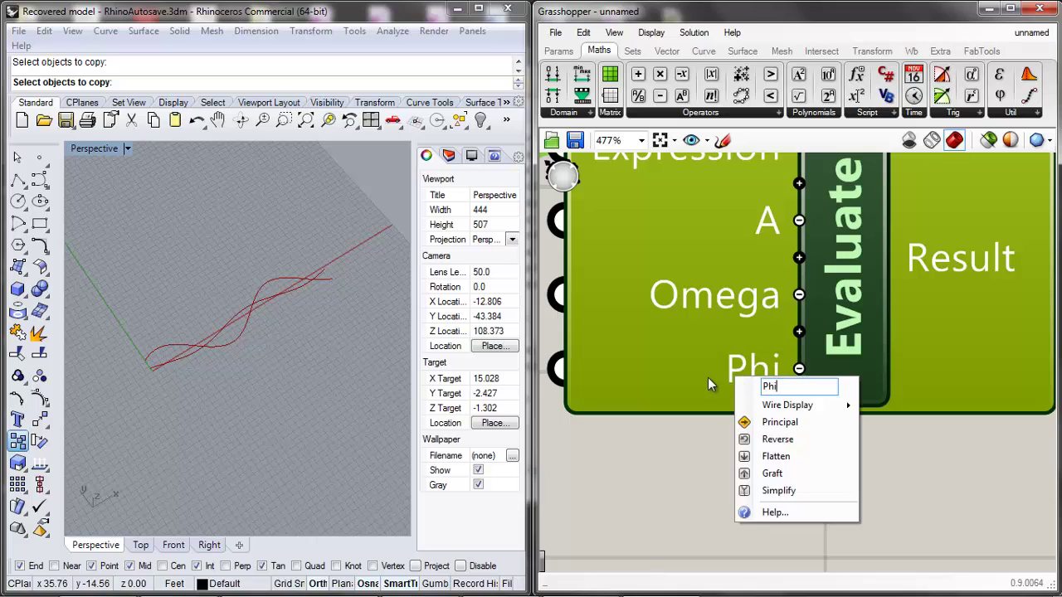
{"action": "key", "text": "Return"}
Add a fourth variable input to Evaluate below Phi and name it t.
{"action": "left_click", "coordinate": [799, 406]}
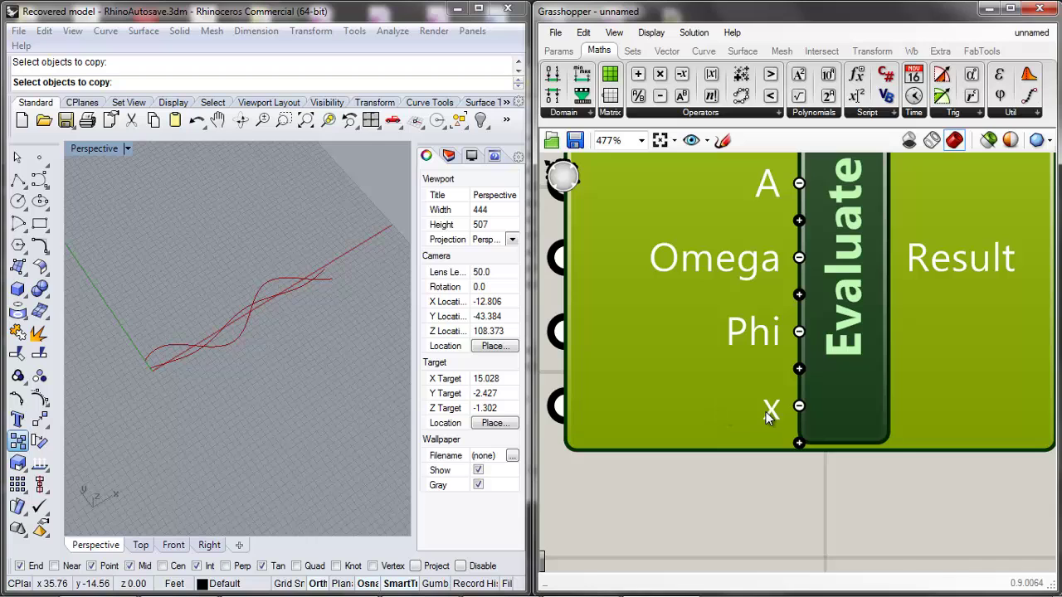
{"action": "right_click", "coordinate": [769, 415]}
{"action": "type", "text": "t"}
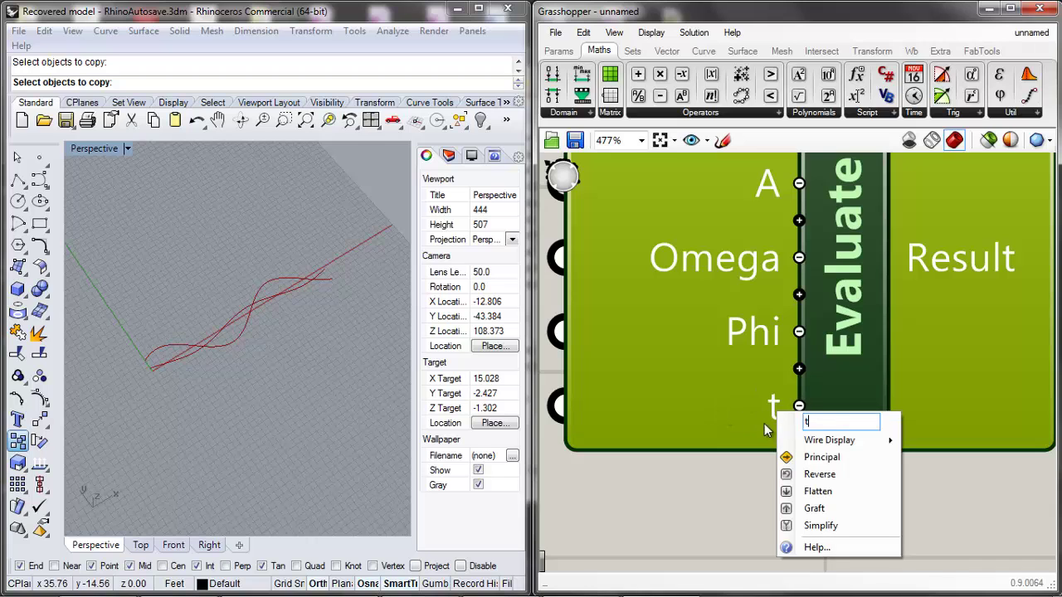
{"action": "key", "text": "Return"}
{"action": "scroll", "coordinate": [763, 391], "scroll_direction": "down", "scroll_amount": 3}
{"action": "scroll", "coordinate": [819, 340], "scroll_direction": "up", "scroll_amount": 2}
{"action": "scroll", "coordinate": [819, 340], "scroll_direction": "down", "scroll_amount": 5}
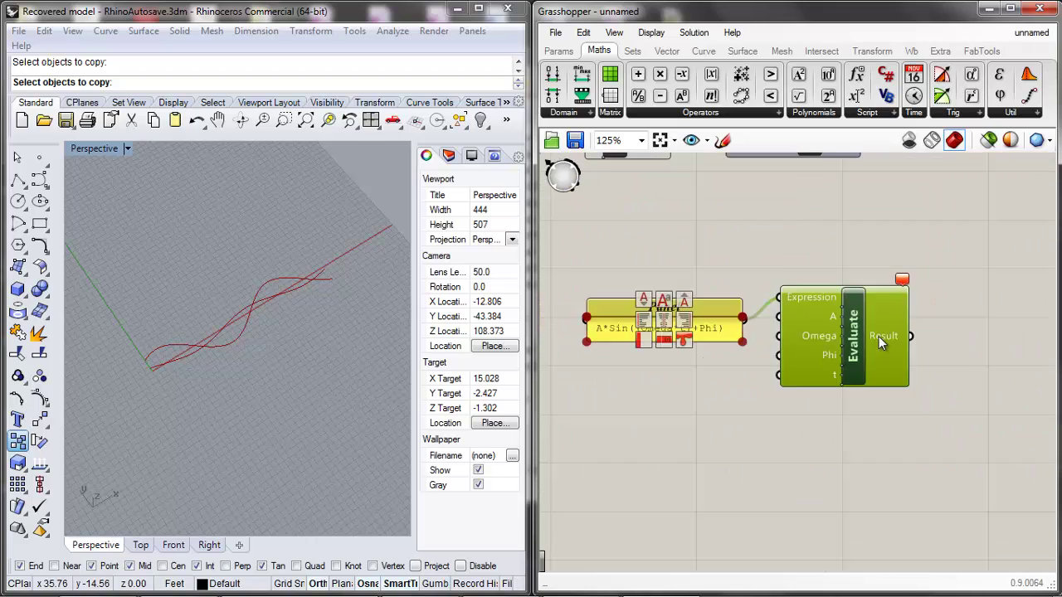
Move the Pi, Range and first Multiplication components down, clear of the slider rows.
{"action": "scroll", "coordinate": [825, 342], "scroll_direction": "up", "scroll_amount": 1}
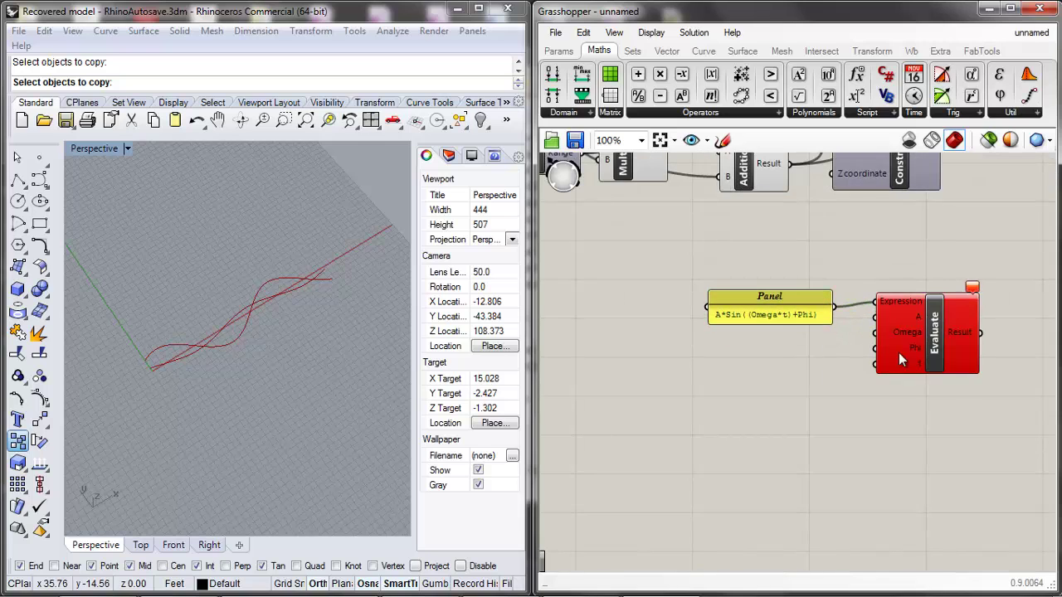
{"action": "scroll", "coordinate": [898, 352], "scroll_direction": "up", "scroll_amount": 1}
{"action": "scroll", "coordinate": [912, 356], "scroll_direction": "down", "scroll_amount": 4}
{"action": "scroll", "coordinate": [675, 245], "scroll_direction": "up", "scroll_amount": 3}
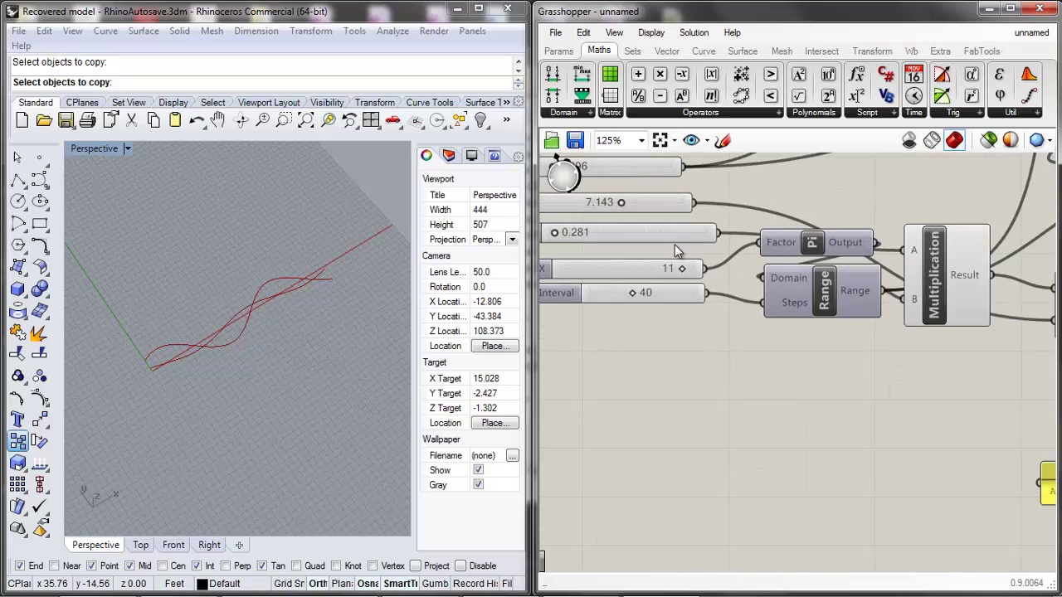
{"action": "scroll", "coordinate": [727, 289], "scroll_direction": "down", "scroll_amount": 2}
{"action": "left_click", "coordinate": [805, 258]}
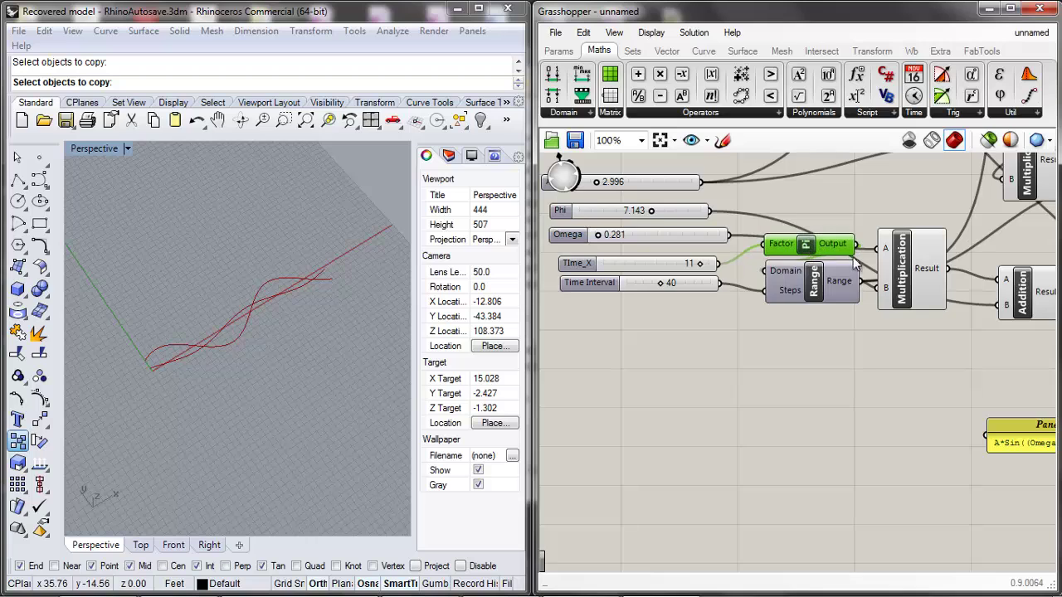
{"action": "left_click_drag", "start_coordinate": [759, 226], "coordinate": [922, 342]}
{"action": "left_click_drag", "start_coordinate": [905, 271], "coordinate": [875, 376]}
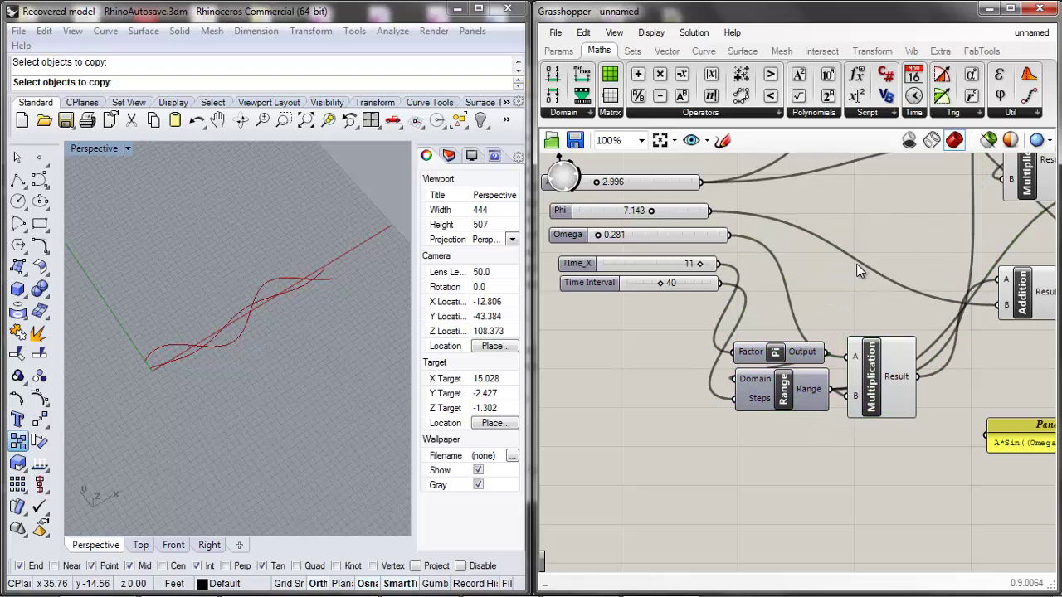
Move the Time_X and Time Interval sliders down beside Pi and Range, and shift Multiplication back up.
{"action": "left_click", "coordinate": [709, 241]}
{"action": "left_click", "coordinate": [799, 418]}
{"action": "left_click_drag", "start_coordinate": [758, 441], "coordinate": [719, 334]}
{"action": "left_click_drag", "start_coordinate": [656, 258], "coordinate": [636, 308]}
{"action": "left_click_drag", "start_coordinate": [629, 286], "coordinate": [614, 378]}
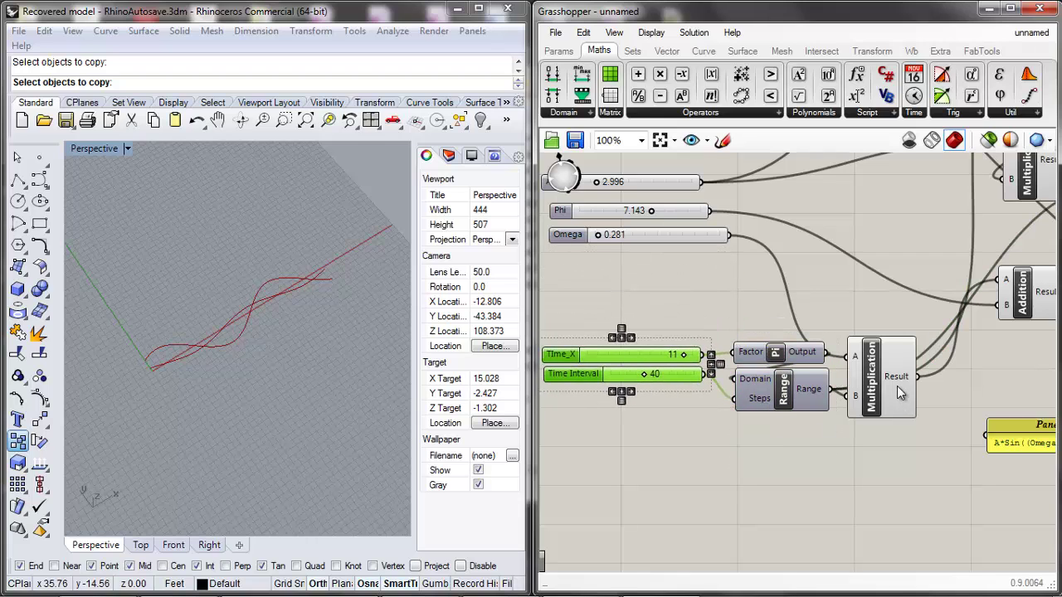
{"action": "left_click_drag", "start_coordinate": [897, 385], "coordinate": [894, 296]}
Duplicate the Time_X and Time Interval sliders with Pi and Range below the originals, then move the originals back up under Omega.
{"action": "scroll", "coordinate": [771, 349], "scroll_direction": "down", "scroll_amount": 3}
{"action": "scroll", "coordinate": [771, 349], "scroll_direction": "up", "scroll_amount": 2}
{"action": "left_click_drag", "start_coordinate": [766, 428], "coordinate": [687, 299]}
{"action": "left_click_drag", "start_coordinate": [731, 339], "coordinate": [754, 426], "text": "alt"}
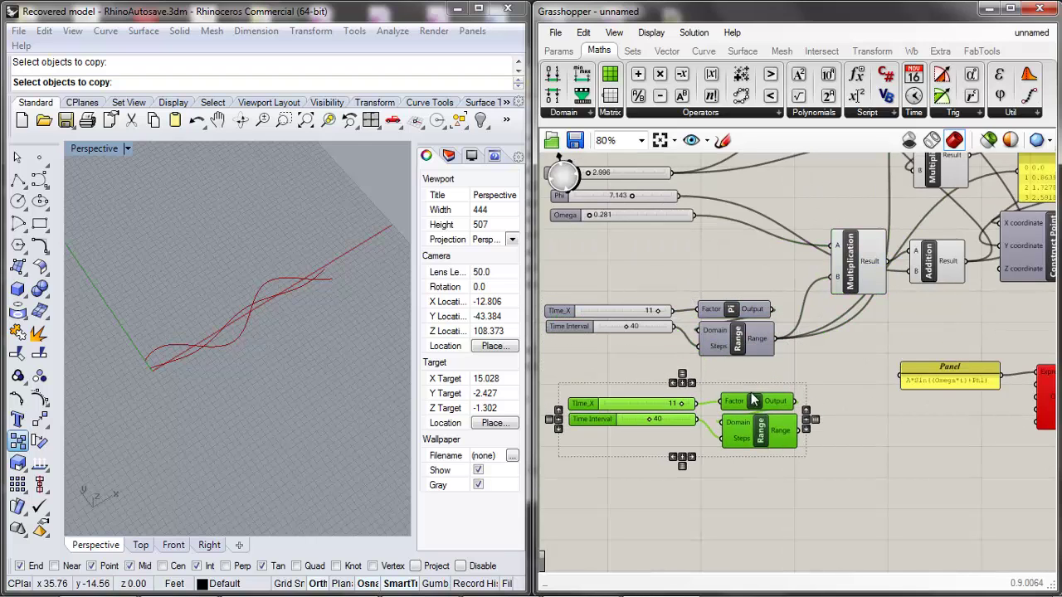
{"action": "left_click", "coordinate": [767, 369]}
{"action": "left_click_drag", "start_coordinate": [766, 368], "coordinate": [647, 300]}
{"action": "left_click_drag", "start_coordinate": [731, 311], "coordinate": [730, 234]}
Connect the copied Range component's output to Evaluate's t input.
{"action": "scroll", "coordinate": [798, 426], "scroll_direction": "down", "scroll_amount": 2}
{"action": "scroll", "coordinate": [785, 421], "scroll_direction": "up", "scroll_amount": 4}
{"action": "scroll", "coordinate": [784, 421], "scroll_direction": "down", "scroll_amount": 2}
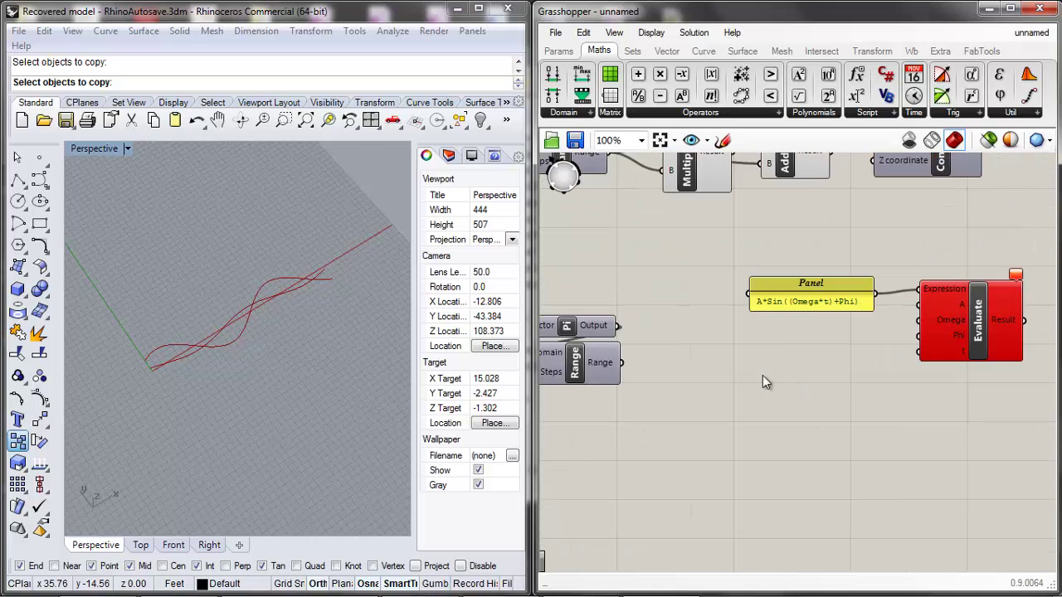
{"action": "left_click_drag", "start_coordinate": [674, 359], "coordinate": [920, 352]}
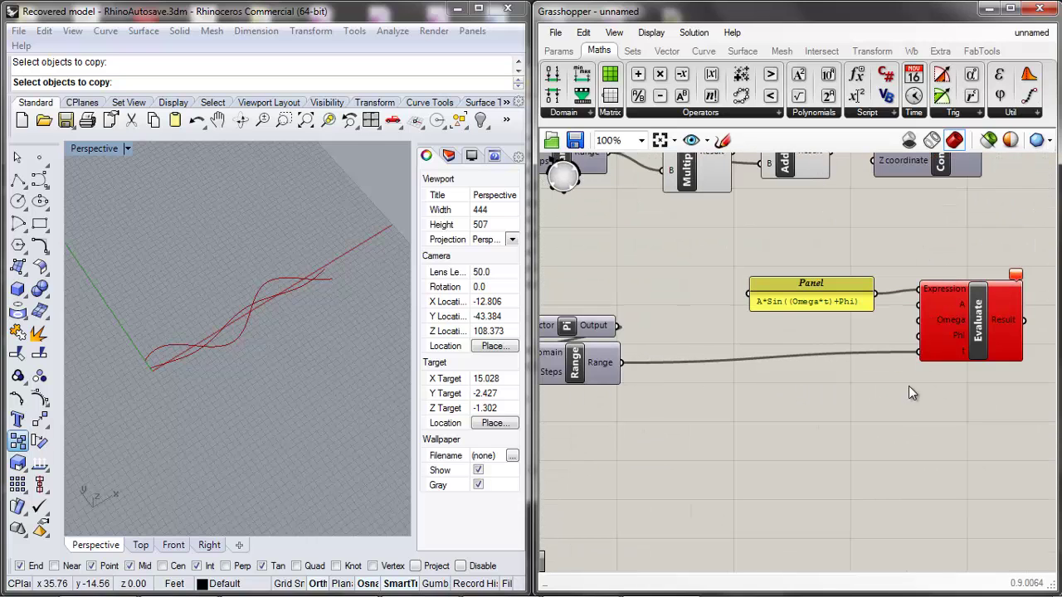
Duplicate the A, Phi and Omega sliders and place the copies below the copied Range component.
{"action": "scroll", "coordinate": [909, 384], "scroll_direction": "down", "scroll_amount": 4}
{"action": "scroll", "coordinate": [749, 338], "scroll_direction": "up", "scroll_amount": 4}
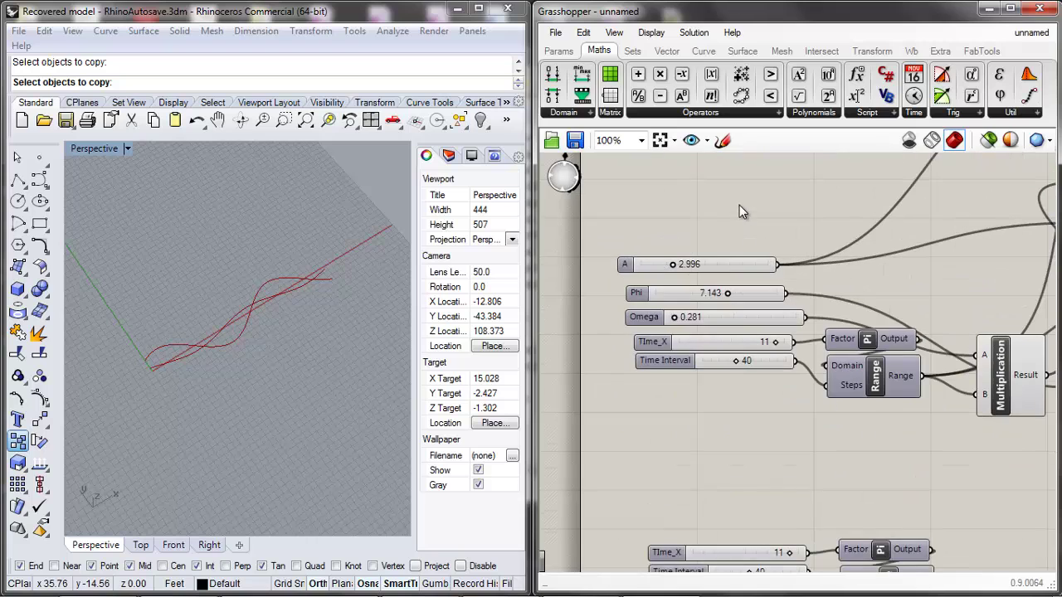
{"action": "left_click_drag", "start_coordinate": [735, 209], "coordinate": [698, 324]}
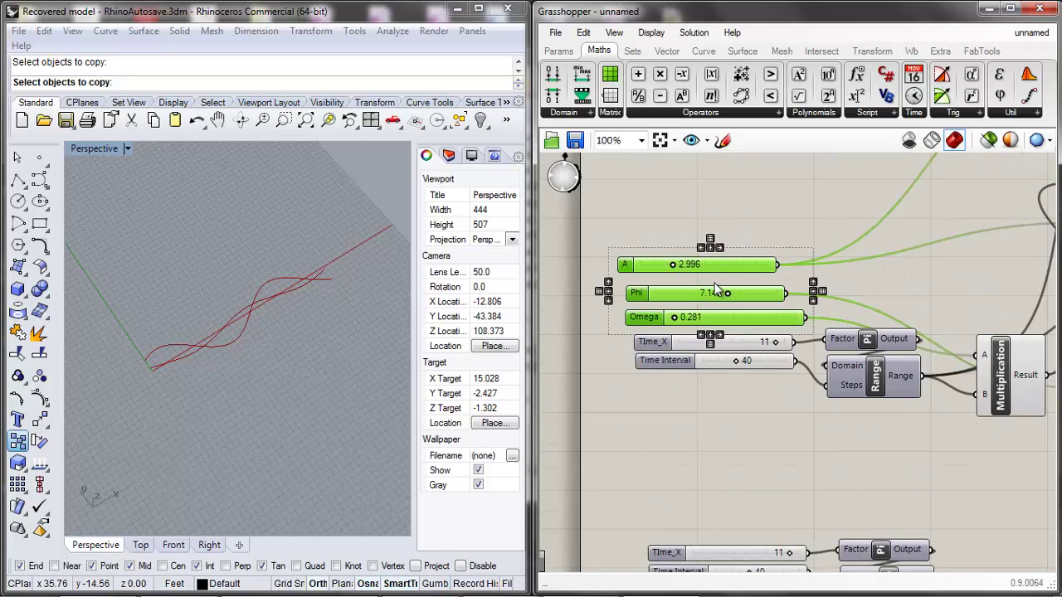
{"action": "left_click_drag", "start_coordinate": [715, 283], "coordinate": [793, 442], "text": "alt"}
{"action": "scroll", "coordinate": [705, 247], "scroll_direction": "down", "scroll_amount": 3}
{"action": "scroll", "coordinate": [794, 399], "scroll_direction": "up", "scroll_amount": 2}
Move Evaluate closer to the copied sliders and wire the A, Omega and Phi sliders into its matching inputs.
{"action": "left_click_drag", "start_coordinate": [1037, 332], "coordinate": [854, 365]}
{"action": "scroll", "coordinate": [955, 332], "scroll_direction": "up", "scroll_amount": 2}
{"action": "scroll", "coordinate": [721, 432], "scroll_direction": "down", "scroll_amount": 1}
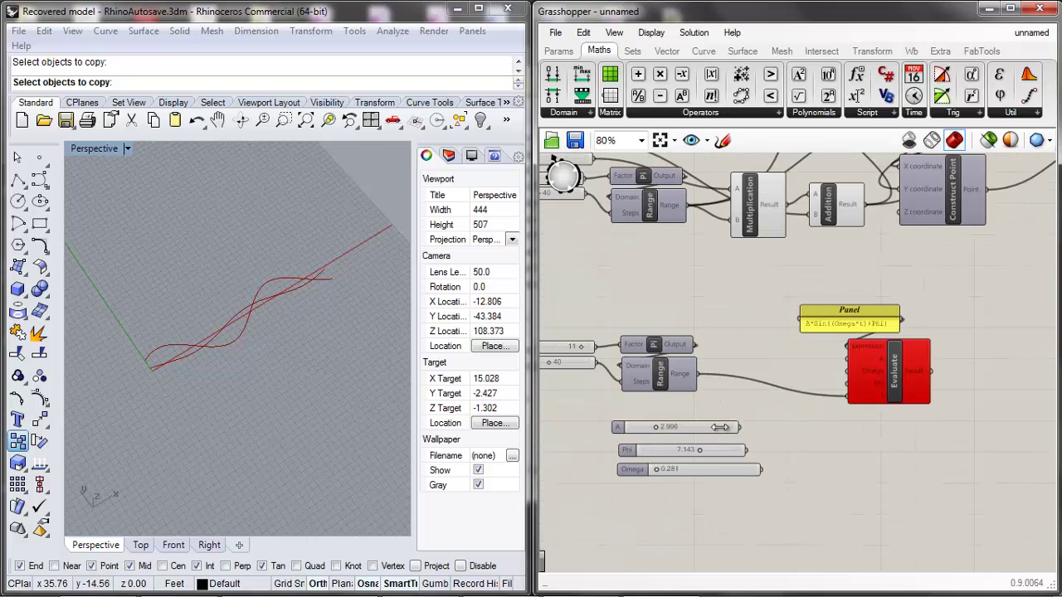
{"action": "left_click_drag", "start_coordinate": [739, 428], "coordinate": [848, 371]}
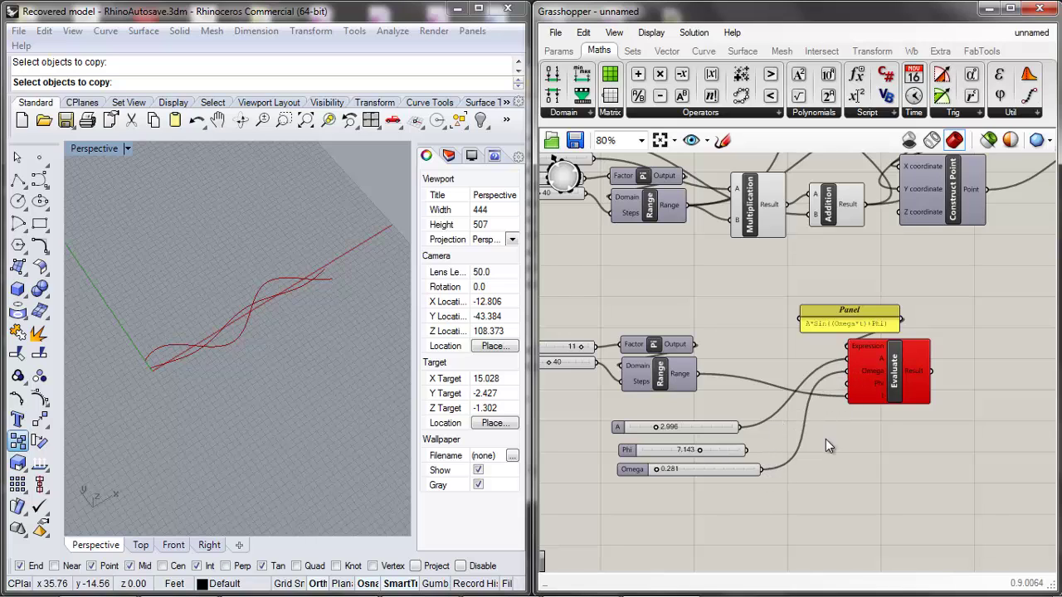
{"action": "scroll", "coordinate": [746, 450], "scroll_direction": "up", "scroll_amount": 2}
{"action": "left_click_drag", "start_coordinate": [752, 449], "coordinate": [907, 345]}
Tidy the Evaluate layout by placing the expression Panel between Range and Evaluate and moving the A, Phi and Omega sliders beneath Range.
{"action": "scroll", "coordinate": [830, 356], "scroll_direction": "down", "scroll_amount": 2}
{"action": "left_click", "coordinate": [843, 287]}
{"action": "left_click_drag", "start_coordinate": [843, 286], "coordinate": [772, 307]}
{"action": "left_click_drag", "start_coordinate": [758, 486], "coordinate": [668, 380]}
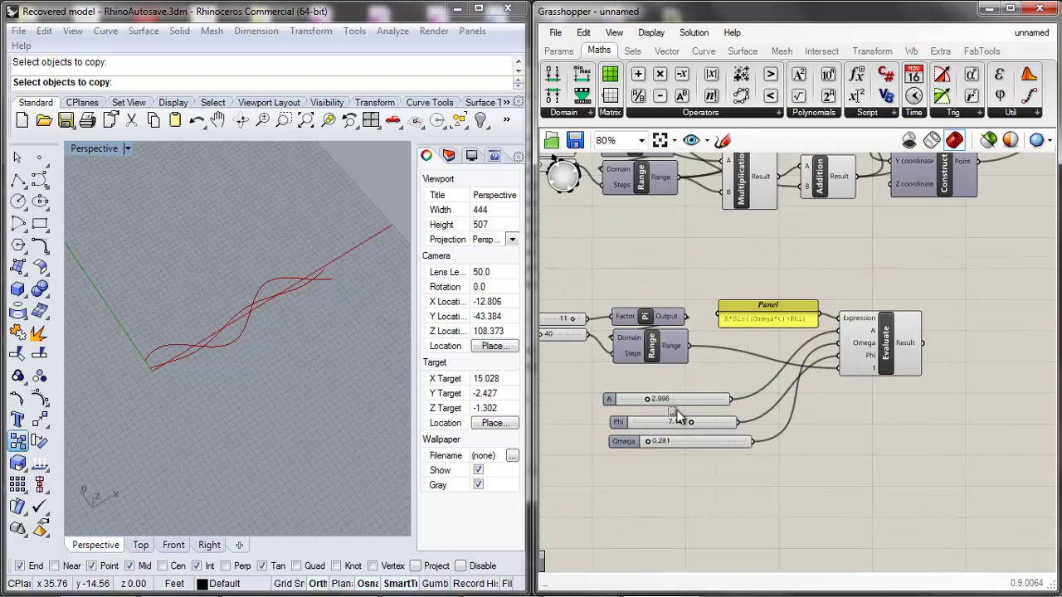
{"action": "left_click", "coordinate": [619, 399]}
{"action": "left_click_drag", "start_coordinate": [793, 384], "coordinate": [724, 471]}
{"action": "right_click_drag", "start_coordinate": [711, 406], "coordinate": [639, 384]}
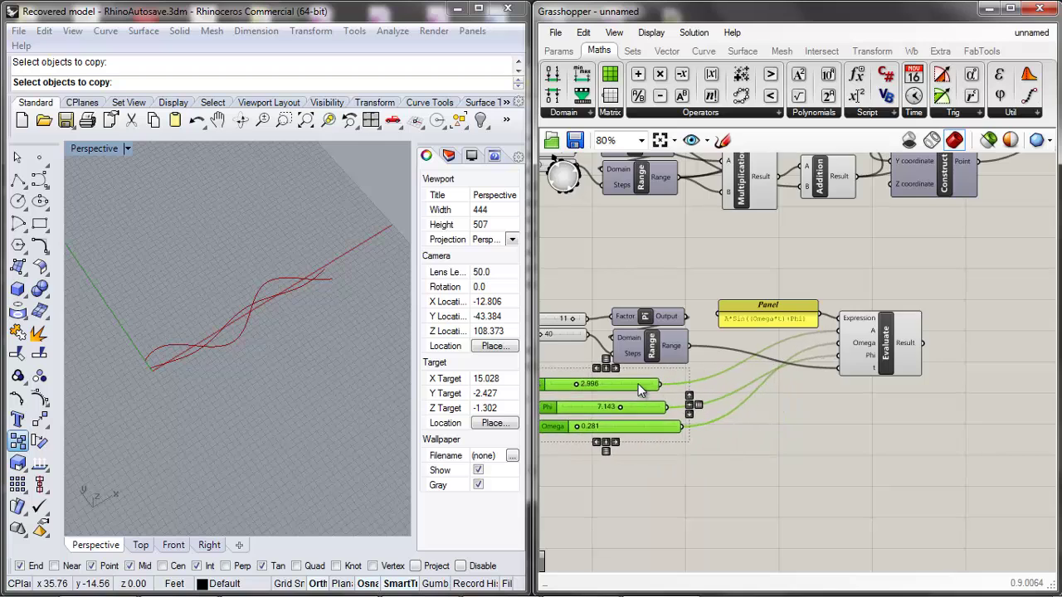
{"action": "scroll", "coordinate": [774, 349], "scroll_direction": "down", "scroll_amount": 5}
{"action": "scroll", "coordinate": [774, 349], "scroll_direction": "up", "scroll_amount": 6}
{"action": "left_click", "coordinate": [780, 420]}
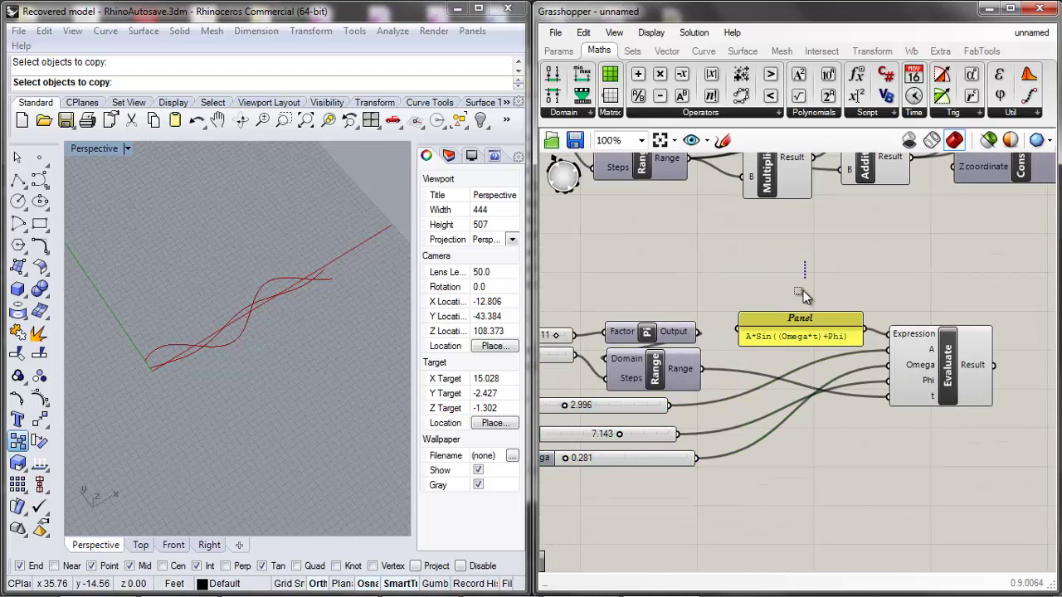
{"action": "left_click_drag", "start_coordinate": [780, 315], "coordinate": [780, 319]}
{"action": "left_click_drag", "start_coordinate": [720, 257], "coordinate": [548, 382]}
{"action": "scroll", "coordinate": [733, 378], "scroll_direction": "down", "scroll_amount": 8}
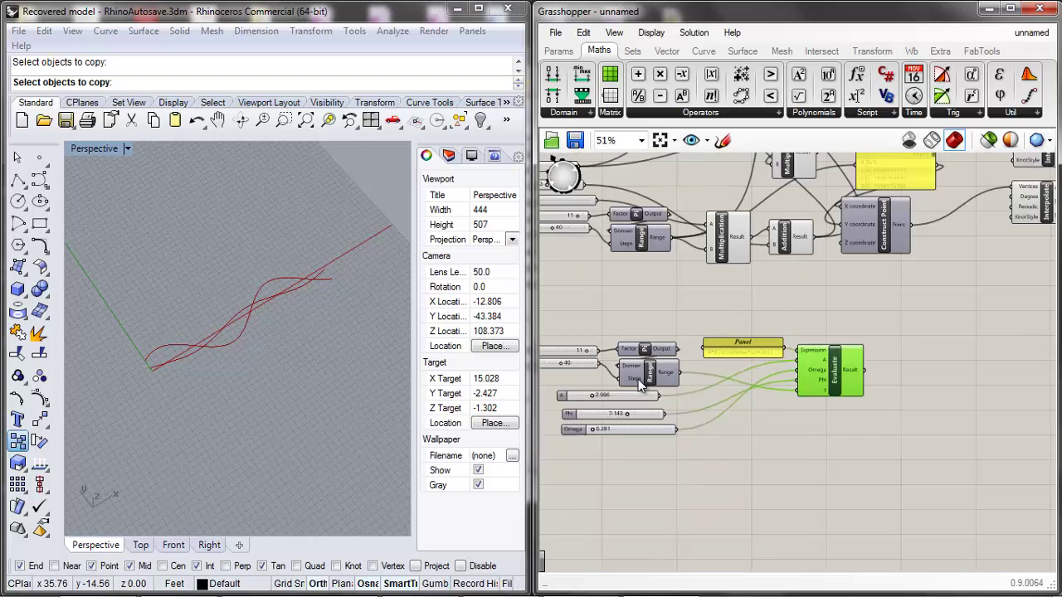
{"action": "left_click_drag", "start_coordinate": [780, 353], "coordinate": [611, 419]}
{"action": "left_click_drag", "start_coordinate": [860, 222], "coordinate": [623, 347]}
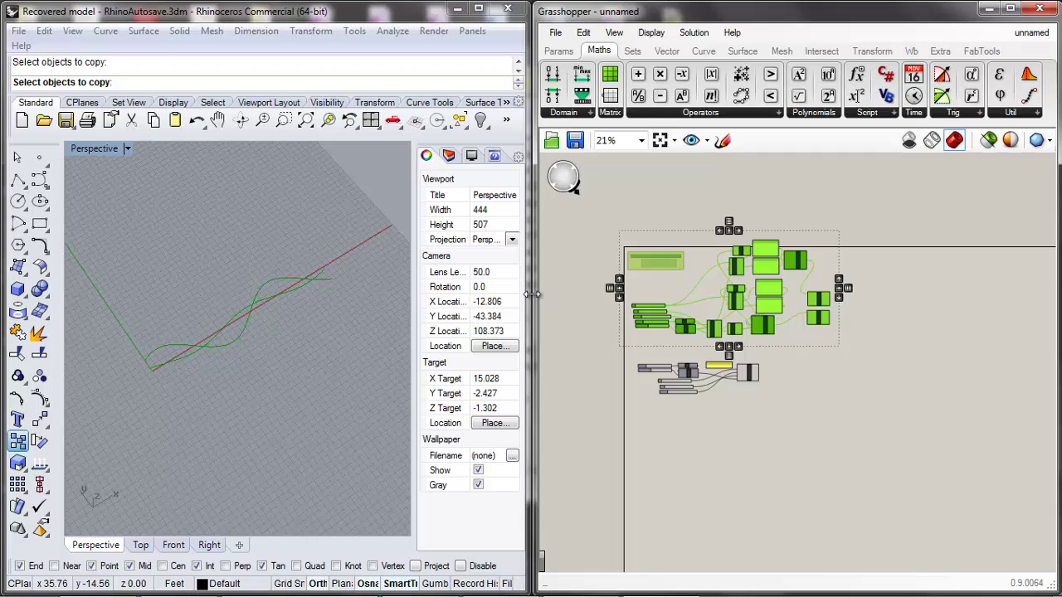
{"action": "left_click", "coordinate": [881, 274]}
{"action": "scroll", "coordinate": [879, 239], "scroll_direction": "up", "scroll_amount": 3}
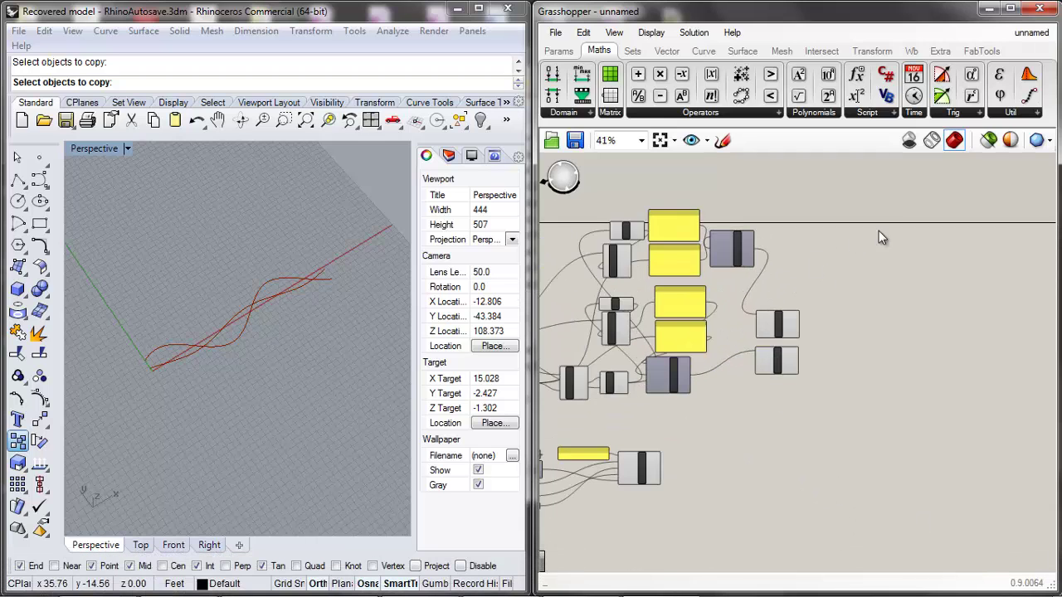
{"action": "scroll", "coordinate": [878, 238], "scroll_direction": "down", "scroll_amount": 3}
Group the original sine and cosine definition, and put the Evaluate definition below it into a second group.
{"action": "left_click_drag", "start_coordinate": [912, 213], "coordinate": [660, 298]}
{"action": "right_click", "coordinate": [701, 277]}
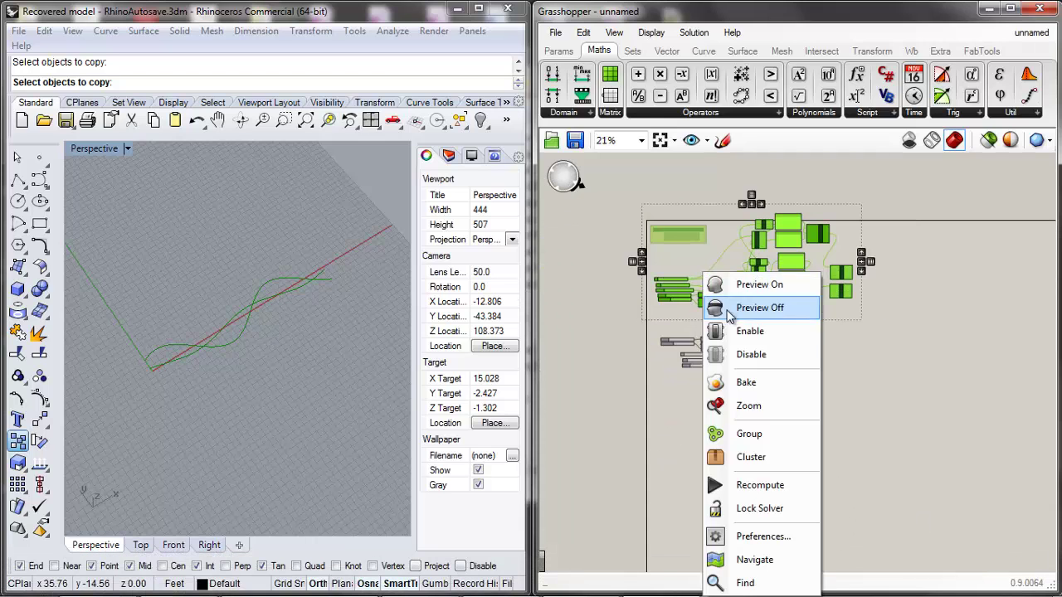
{"action": "left_click", "coordinate": [734, 434]}
{"action": "left_click_drag", "start_coordinate": [818, 397], "coordinate": [619, 325]}
{"action": "right_click", "coordinate": [745, 371]}
{"action": "left_click", "coordinate": [772, 406]}
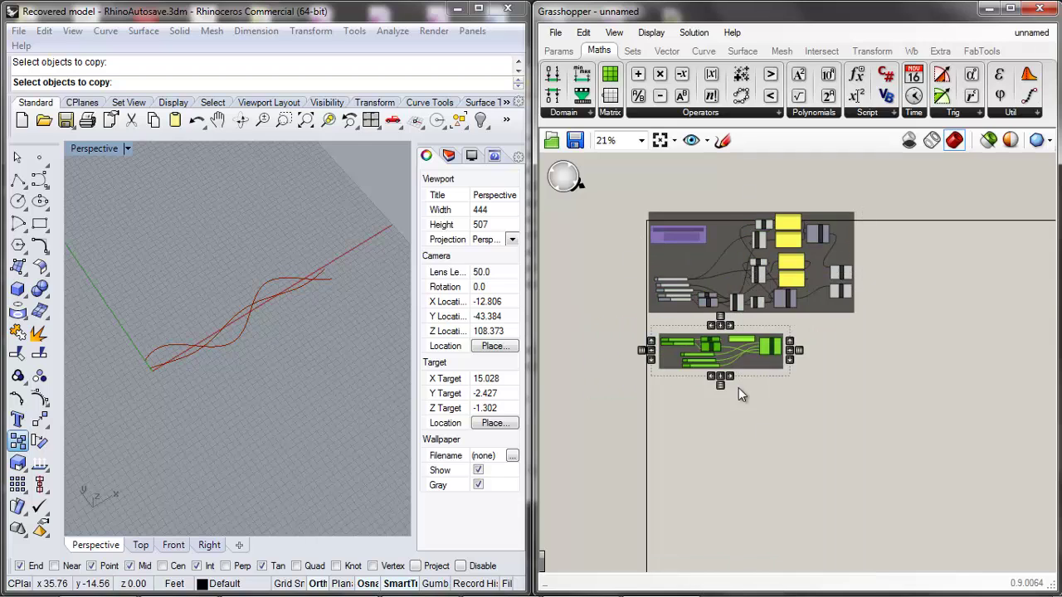
{"action": "left_click", "coordinate": [780, 379]}
Nudge Evaluate up slightly within its group and add an empty Panel on its output side.
{"action": "scroll", "coordinate": [753, 342], "scroll_direction": "up", "scroll_amount": 5}
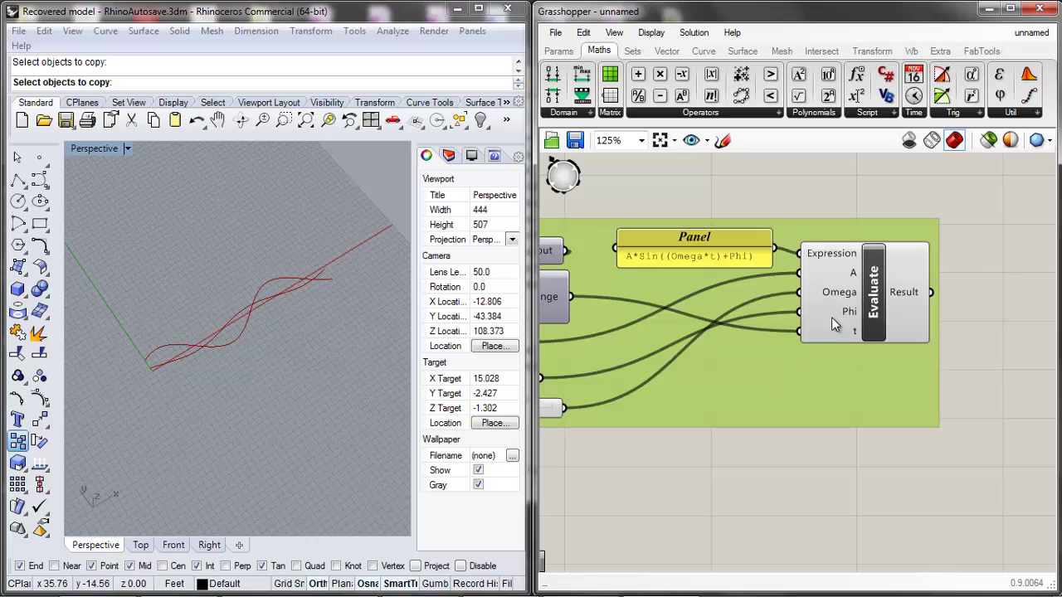
{"action": "left_click_drag", "start_coordinate": [886, 291], "coordinate": [884, 286]}
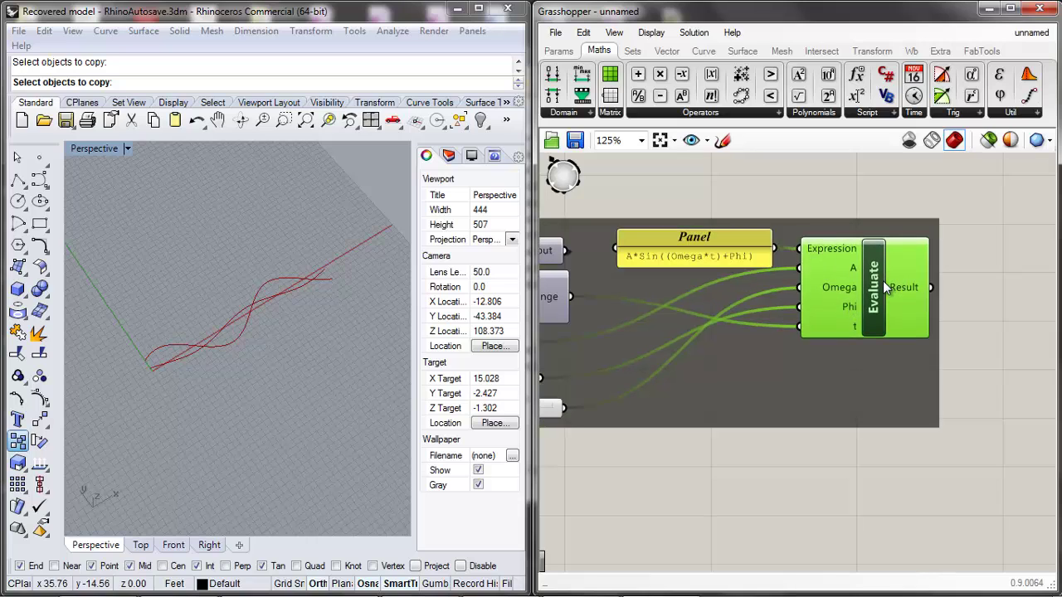
{"action": "scroll", "coordinate": [681, 261], "scroll_direction": "down", "scroll_amount": 4}
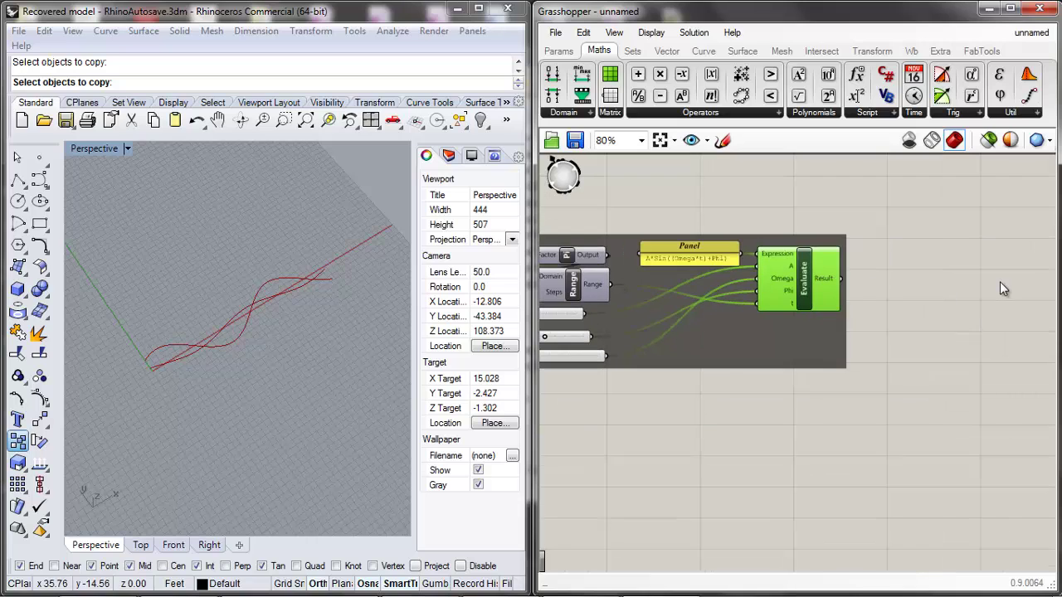
{"action": "double_click", "coordinate": [914, 302]}
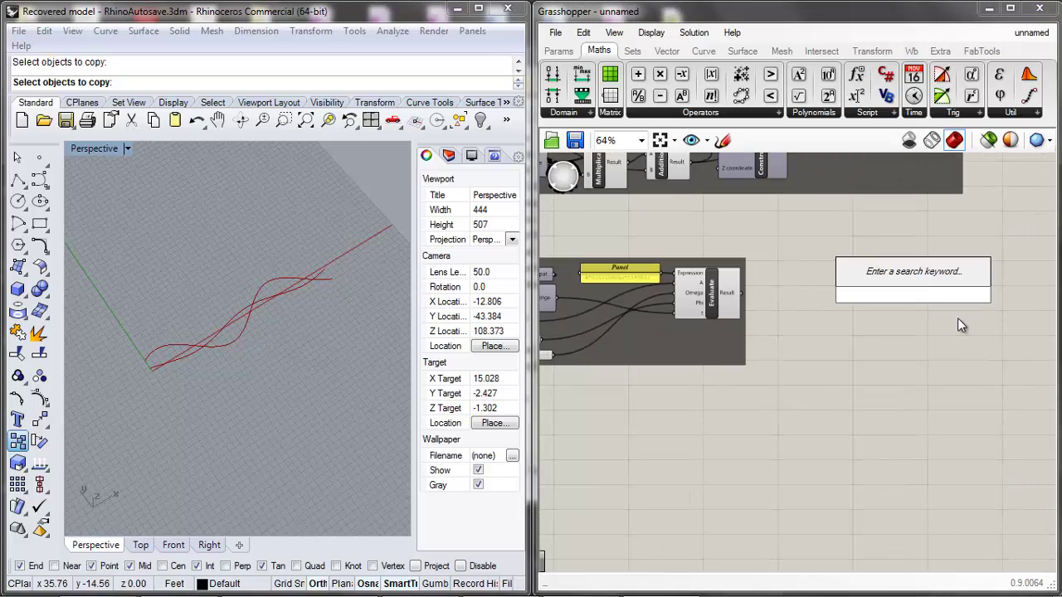
{"action": "type", "text": "panle"}
{"action": "left_click", "coordinate": [903, 218]}
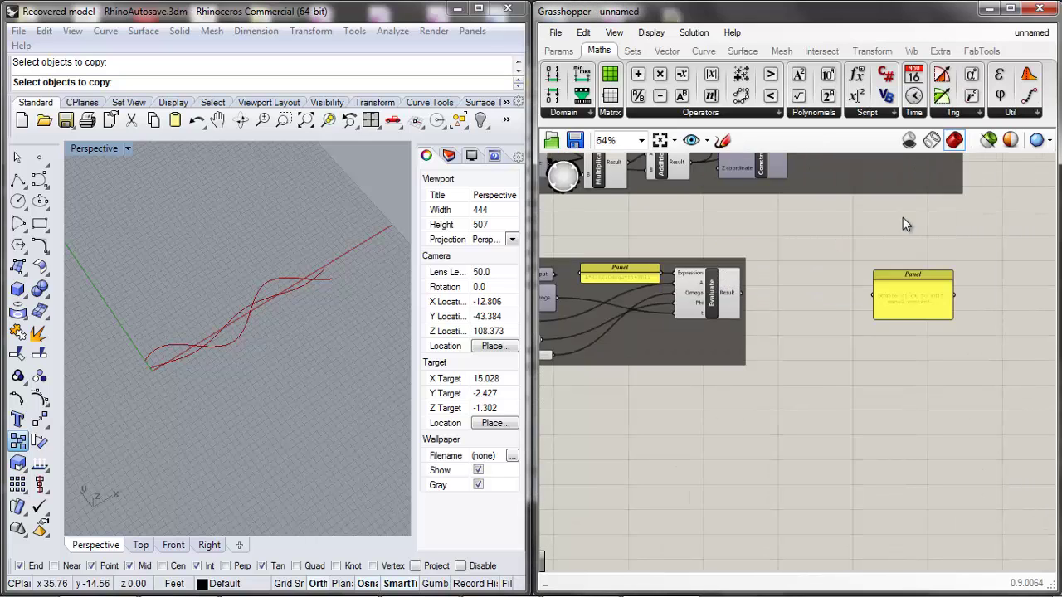
Wire the Evaluate component's Result output into the empty Panel and position the Panel just beside the Evaluate group.
{"action": "scroll", "coordinate": [912, 273], "scroll_direction": "up", "scroll_amount": 4}
{"action": "left_click_drag", "start_coordinate": [922, 275], "coordinate": [795, 255]}
{"action": "scroll", "coordinate": [795, 255], "scroll_direction": "down", "scroll_amount": 1}
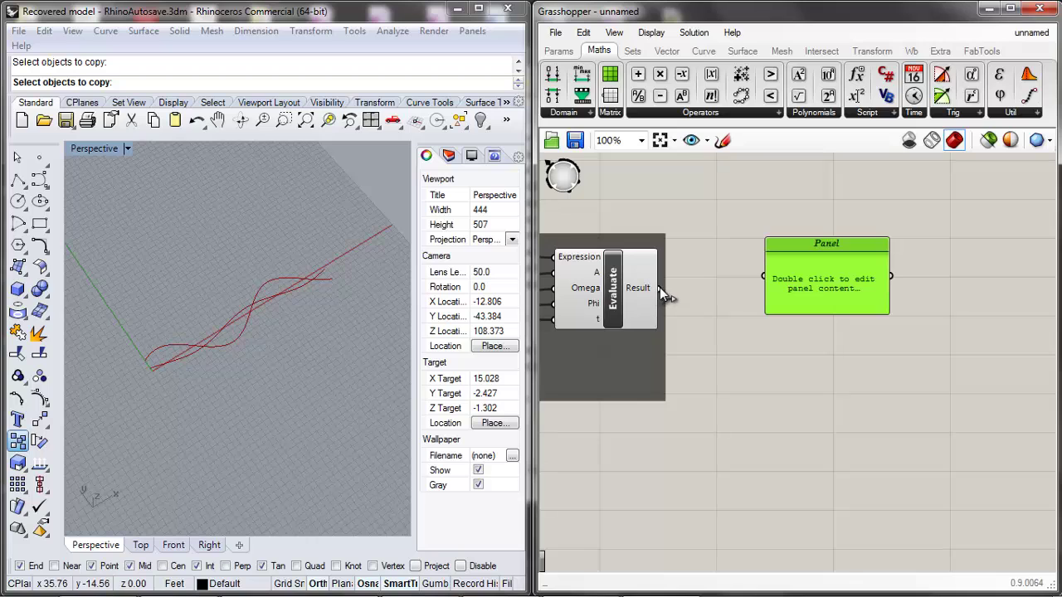
{"action": "left_click_drag", "start_coordinate": [660, 288], "coordinate": [764, 277]}
{"action": "scroll", "coordinate": [782, 311], "scroll_direction": "down", "scroll_amount": 4}
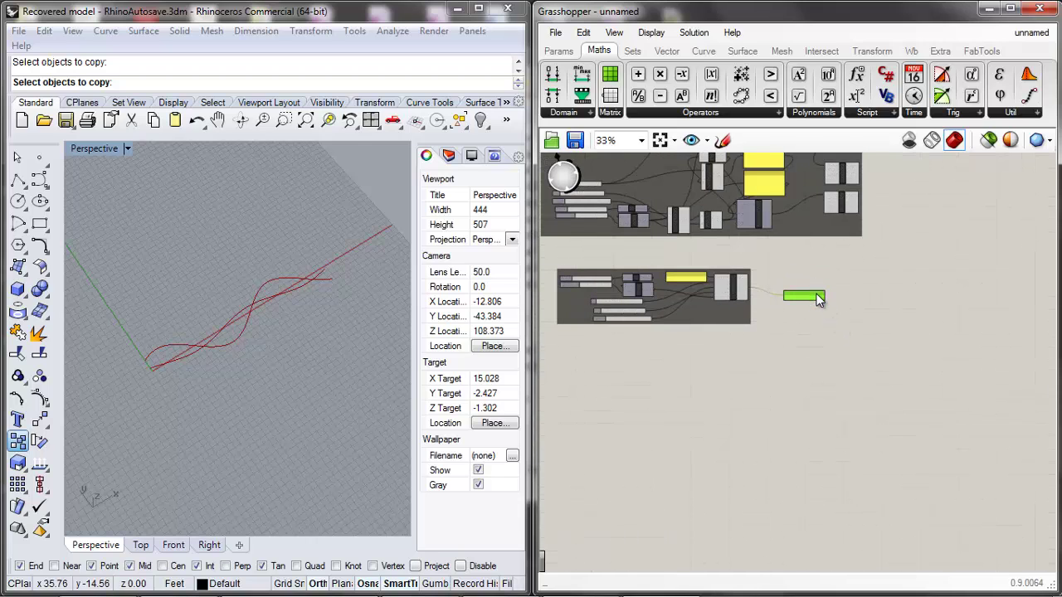
{"action": "left_click_drag", "start_coordinate": [819, 300], "coordinate": [819, 292]}
{"action": "left_click", "coordinate": [786, 319]}
{"action": "scroll", "coordinate": [794, 310], "scroll_direction": "up", "scroll_amount": 4}
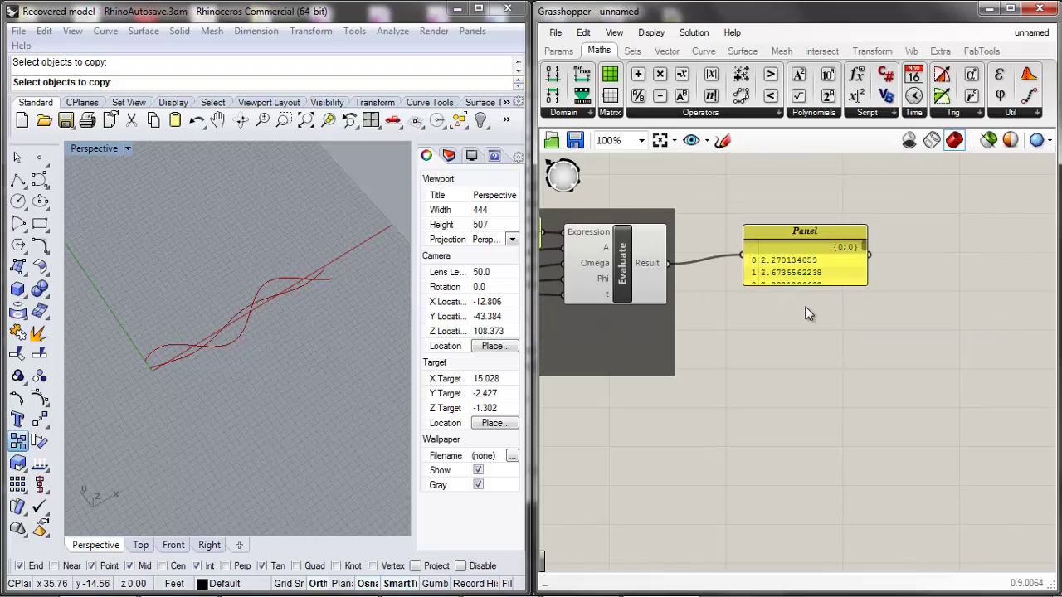
{"action": "scroll", "coordinate": [809, 313], "scroll_direction": "down", "scroll_amount": 3}
{"action": "scroll", "coordinate": [788, 360], "scroll_direction": "up", "scroll_amount": 2}
{"action": "left_click", "coordinate": [896, 230]}
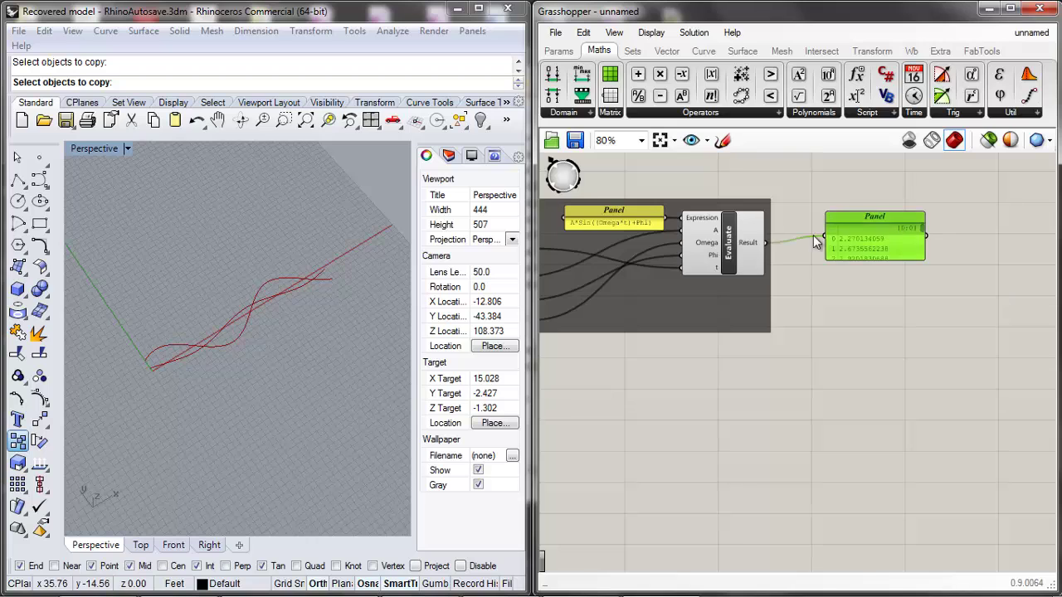
{"action": "scroll", "coordinate": [882, 241], "scroll_direction": "down", "scroll_amount": 2}
{"action": "left_click", "coordinate": [867, 253]}
Add a second, empty Panel directly below the Panel that receives the Evaluate result.
{"action": "double_click", "coordinate": [890, 275]}
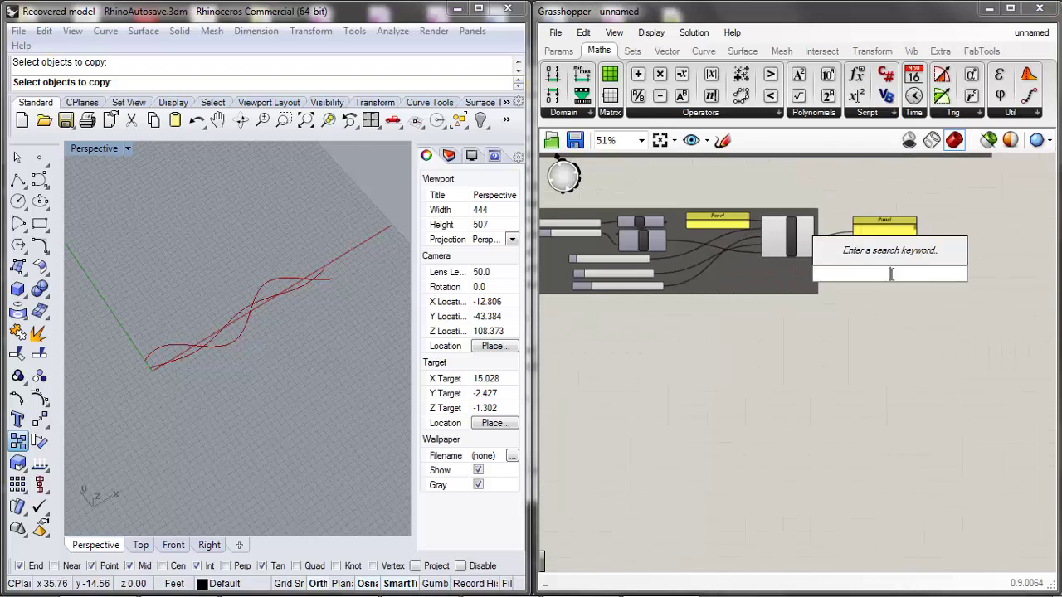
{"action": "type", "text": "xvalues"}
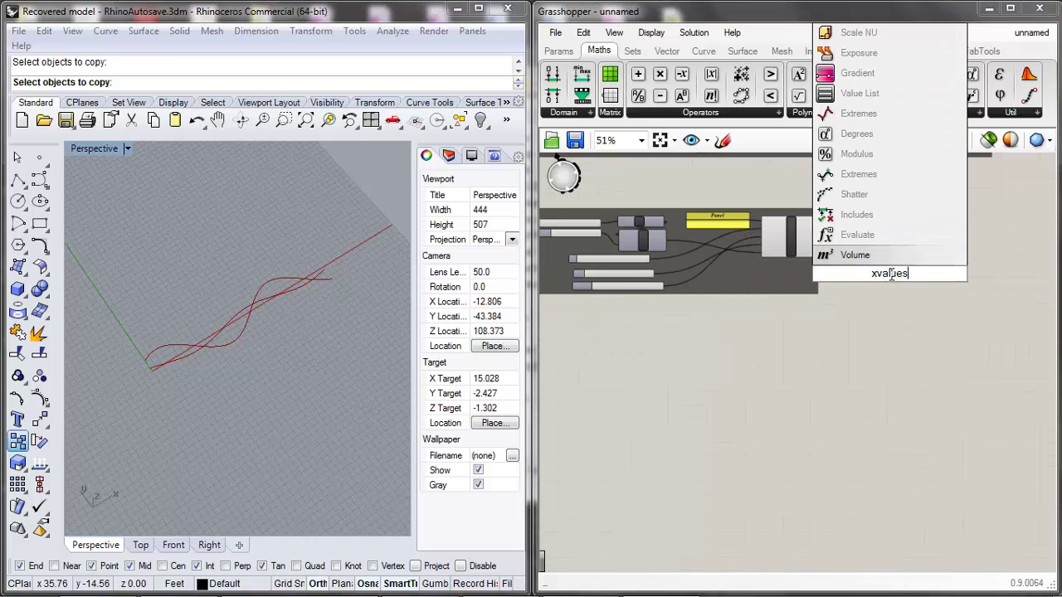
{"action": "key", "text": "ctrl+a"}
{"action": "type", "text": "panel"}
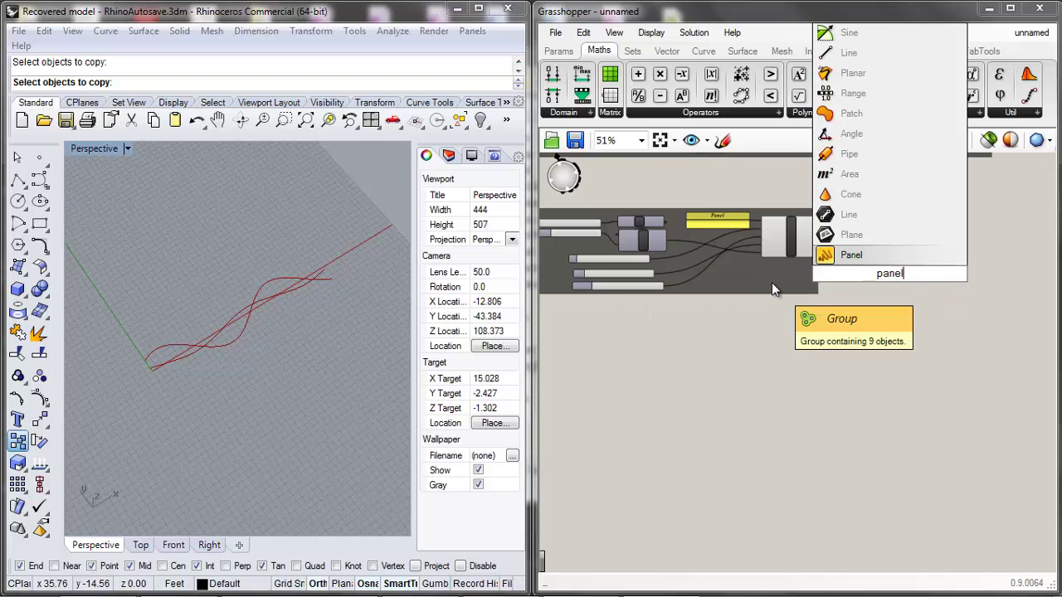
{"action": "left_click", "coordinate": [852, 254]}
{"action": "scroll", "coordinate": [846, 261], "scroll_direction": "up", "scroll_amount": 3}
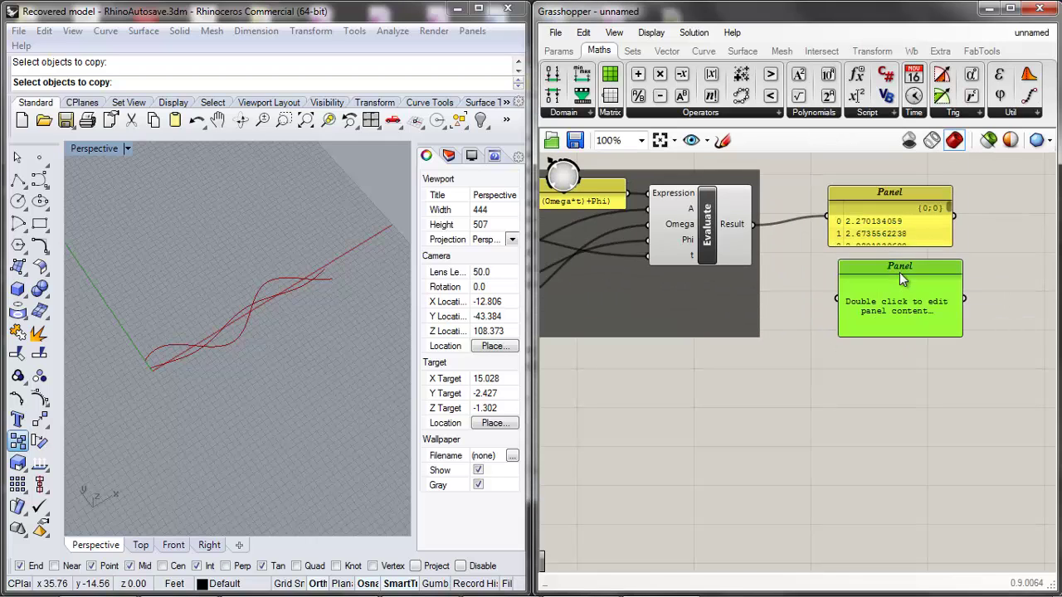
{"action": "double_click", "coordinate": [897, 271]}
{"action": "key", "text": "Delete"}
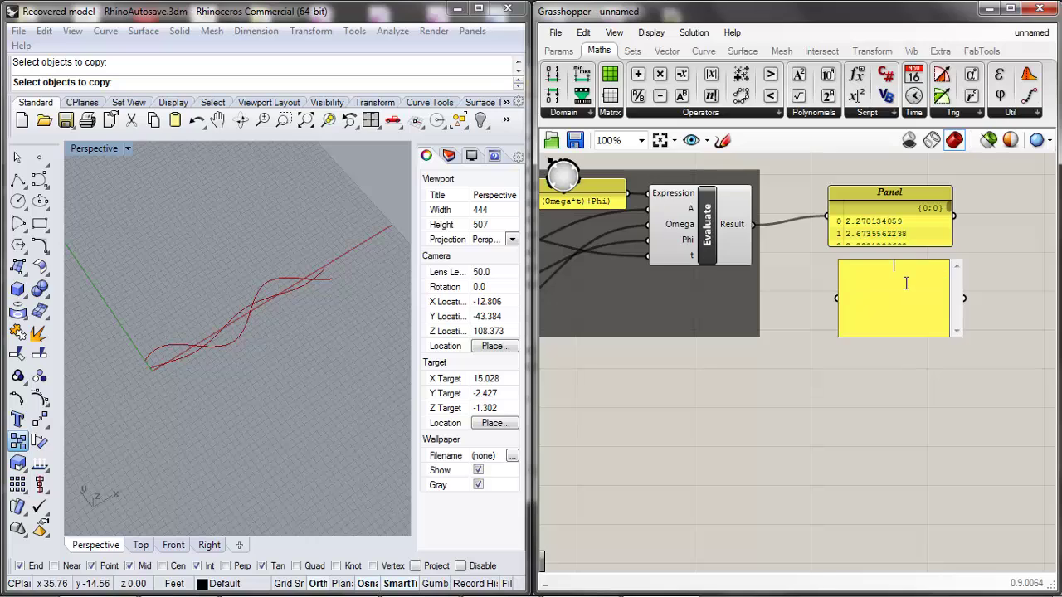
{"action": "left_click", "coordinate": [889, 375]}
Rename the Panel holding the Evaluate results to Y and the empty Panel below it to X.
{"action": "right_click", "coordinate": [892, 195]}
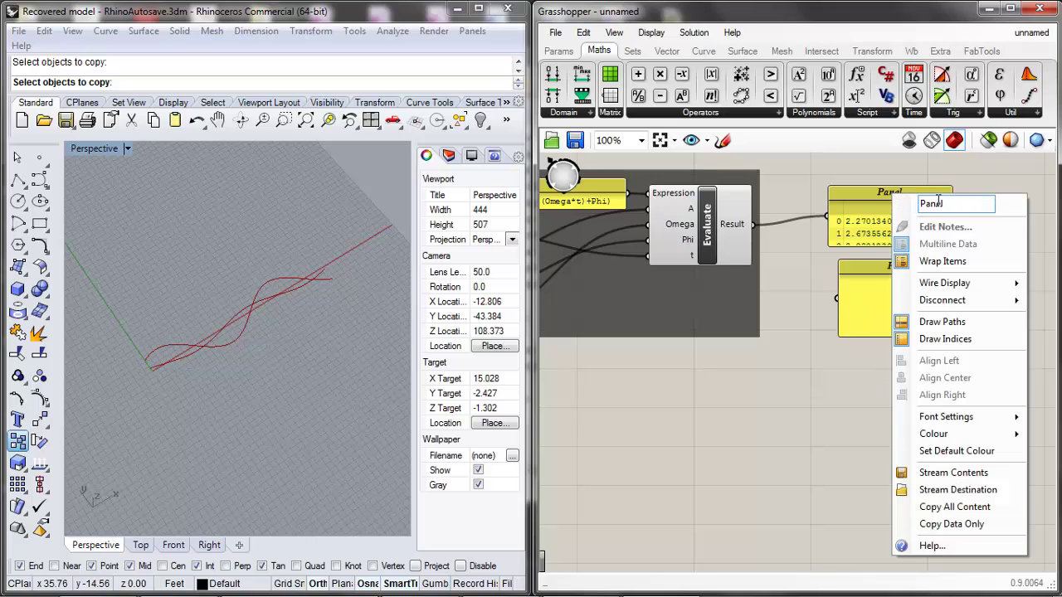
{"action": "type", "text": "Y"}
{"action": "key", "text": "Return"}
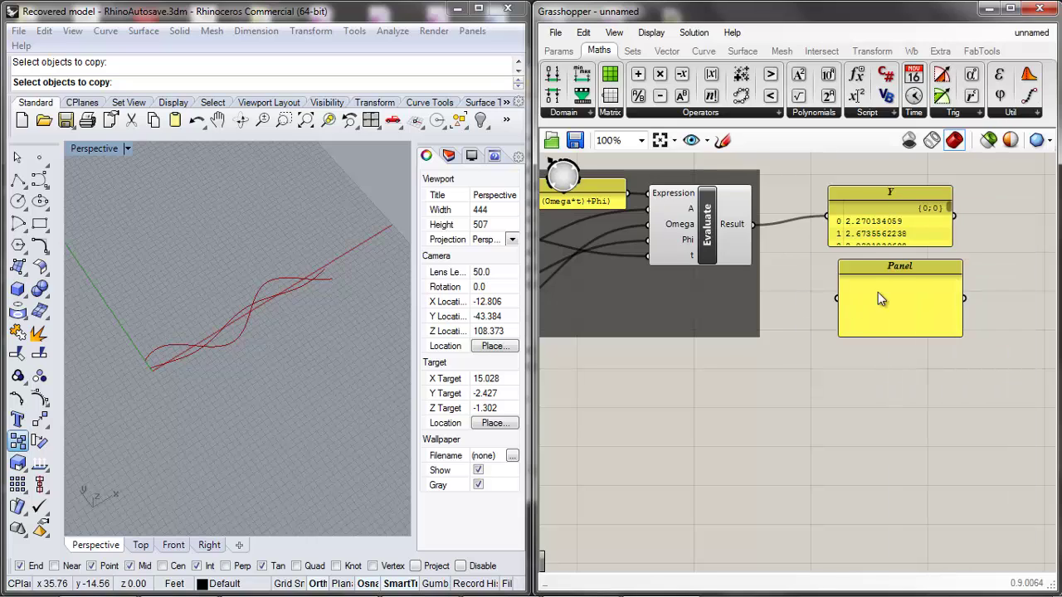
{"action": "scroll", "coordinate": [878, 290], "scroll_direction": "up", "scroll_amount": 1}
{"action": "right_click", "coordinate": [911, 264]}
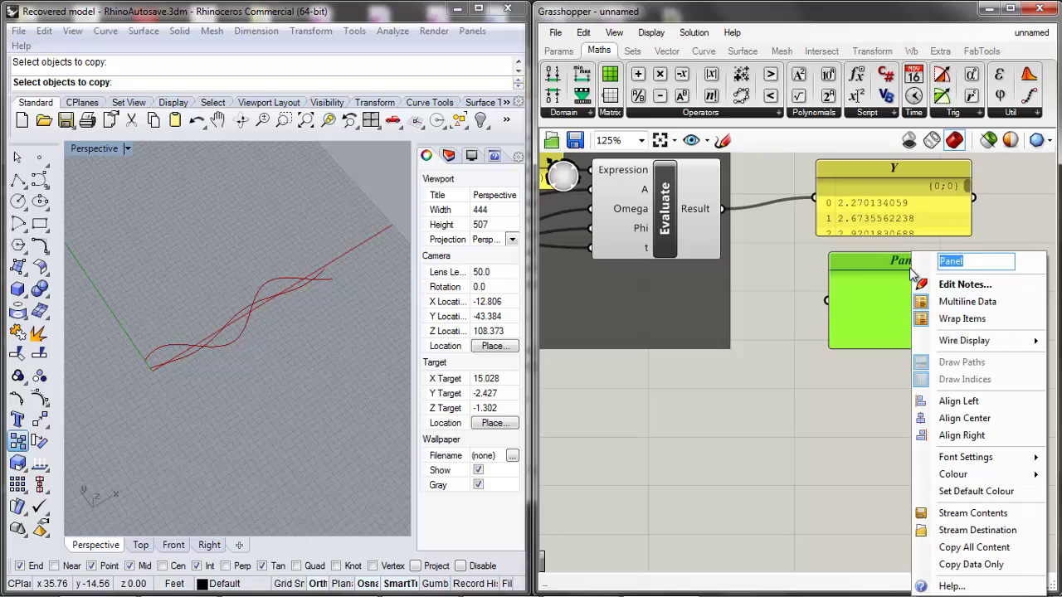
{"action": "type", "text": "X"}
{"action": "key", "text": "Return"}
Wire the Range output of the Evaluate definition into the X Panel and line the Panel up beneath Y.
{"action": "scroll", "coordinate": [759, 304], "scroll_direction": "down", "scroll_amount": 4}
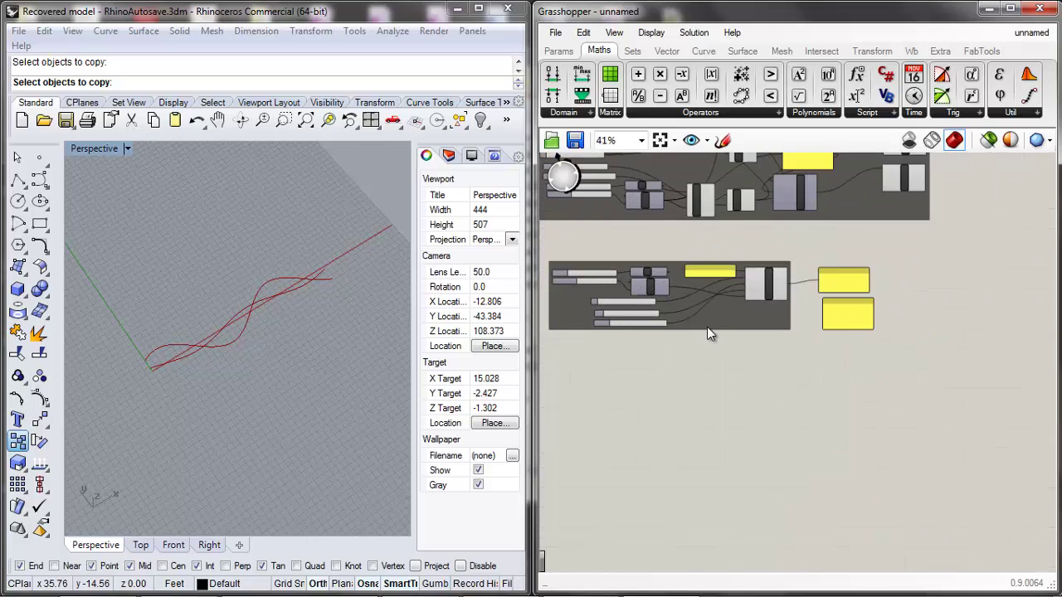
{"action": "scroll", "coordinate": [699, 288], "scroll_direction": "up", "scroll_amount": 2}
{"action": "scroll", "coordinate": [702, 266], "scroll_direction": "down", "scroll_amount": 1}
{"action": "scroll", "coordinate": [930, 332], "scroll_direction": "up", "scroll_amount": 2}
{"action": "left_click_drag", "start_coordinate": [713, 262], "coordinate": [819, 307]}
{"action": "scroll", "coordinate": [871, 296], "scroll_direction": "up", "scroll_amount": 2}
{"action": "mouse_move", "coordinate": [878, 274]}
{"action": "left_mouse_down"}
{"action": "mouse_move", "coordinate": [936, 276]}
{"action": "mouse_move", "coordinate": [857, 278]}
{"action": "left_mouse_up"}
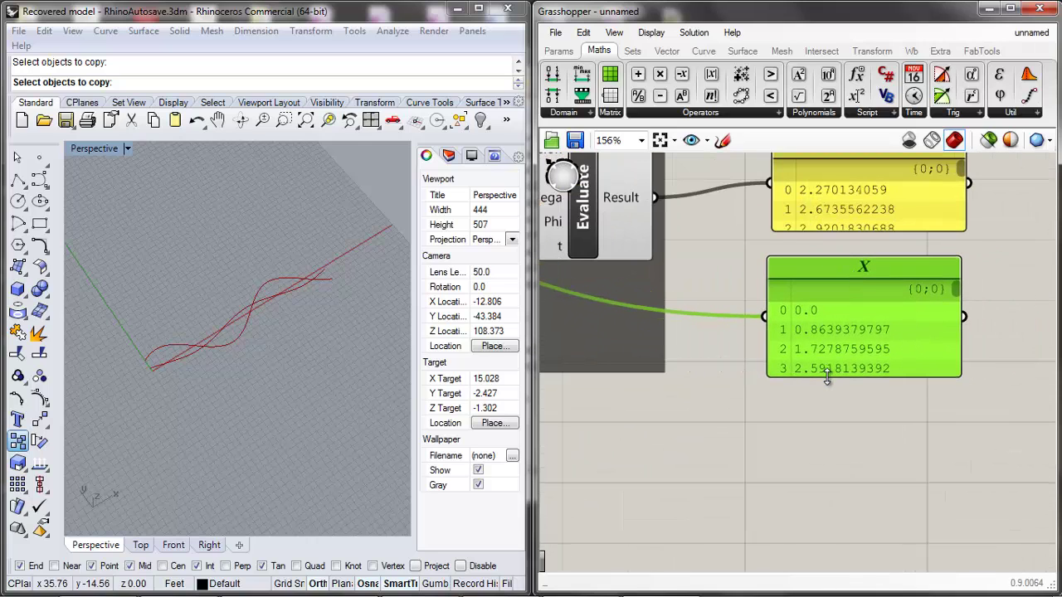
Rearrange the two output Panels so that X sits above Y beside the Evaluate group.
{"action": "scroll", "coordinate": [761, 386], "scroll_direction": "down", "scroll_amount": 1}
{"action": "left_click_drag", "start_coordinate": [795, 322], "coordinate": [751, 165]}
{"action": "left_click_drag", "start_coordinate": [797, 228], "coordinate": [785, 293]}
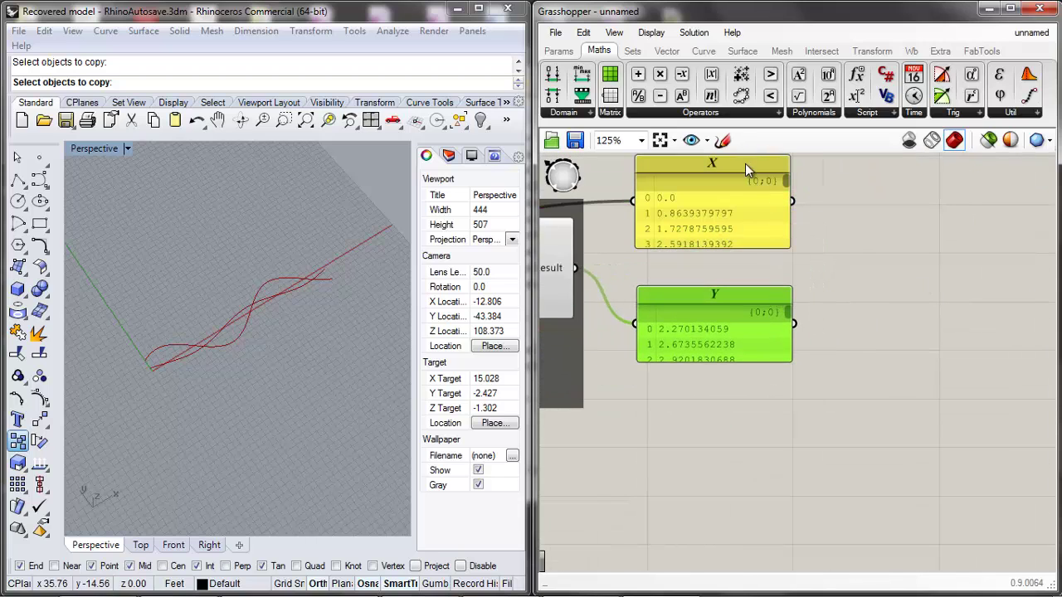
{"action": "left_click_drag", "start_coordinate": [745, 164], "coordinate": [745, 187]}
Add a Construct Point component beside the X and Y Panels.
{"action": "double_click", "coordinate": [863, 235]}
{"action": "type", "text": "cons"}
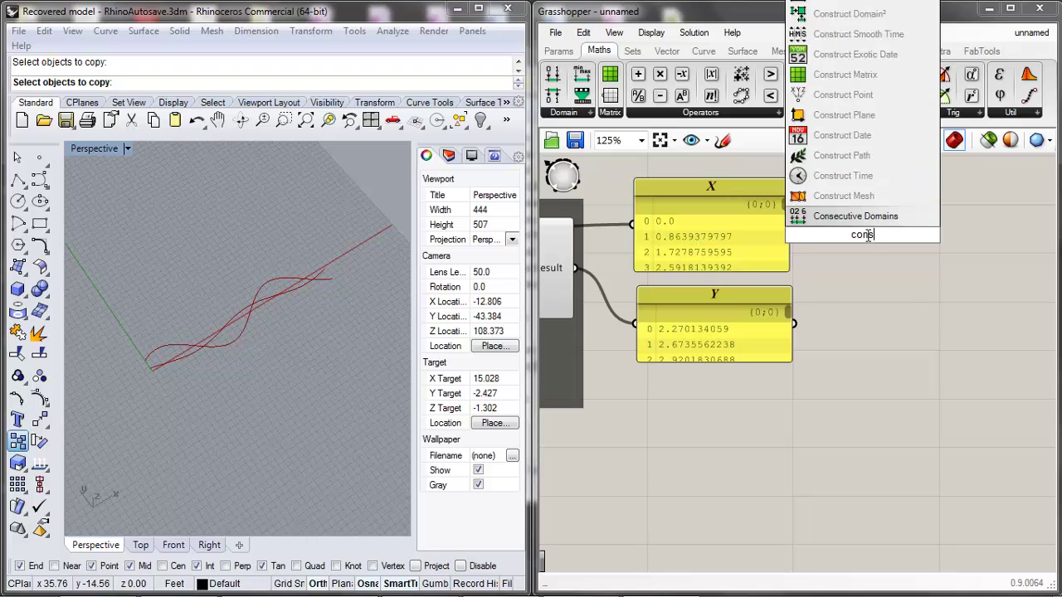
{"action": "type", "text": "tict"}
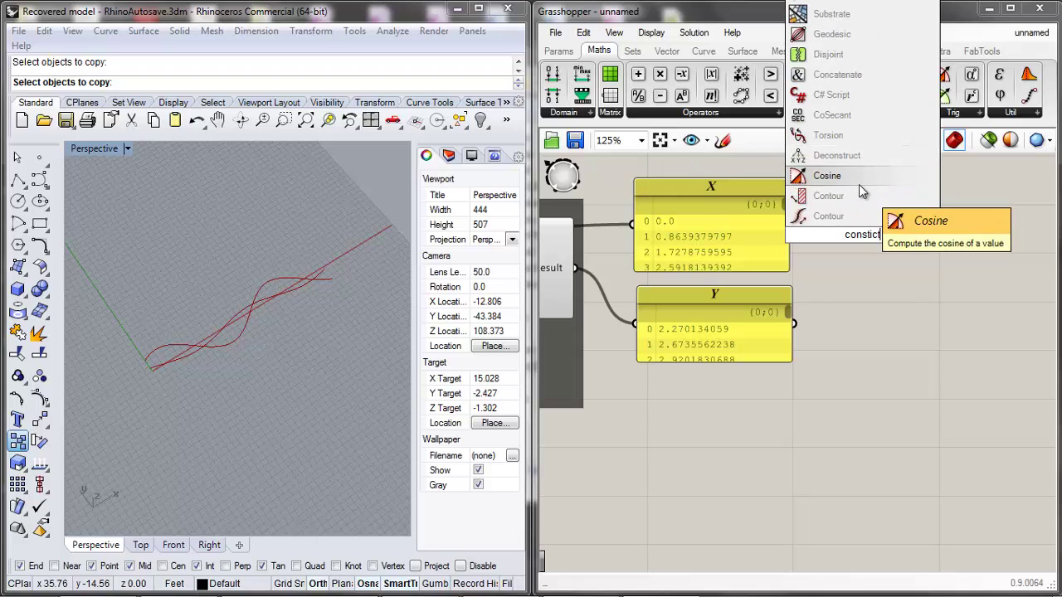
{"action": "left_click_drag", "start_coordinate": [886, 235], "coordinate": [838, 235]}
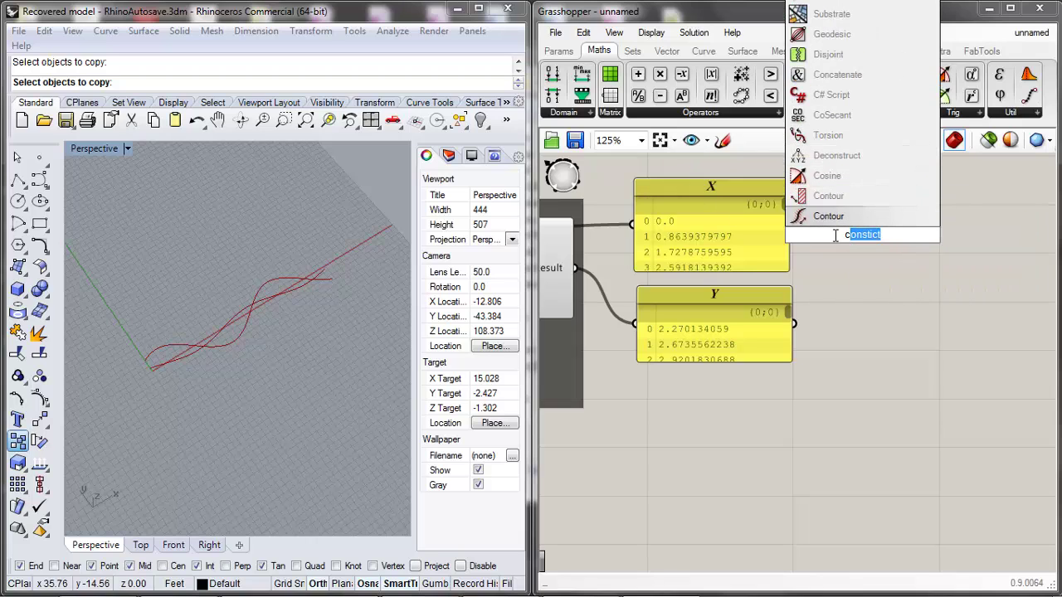
{"action": "key", "text": "BackSpace"}
{"action": "type", "text": "onstr"}
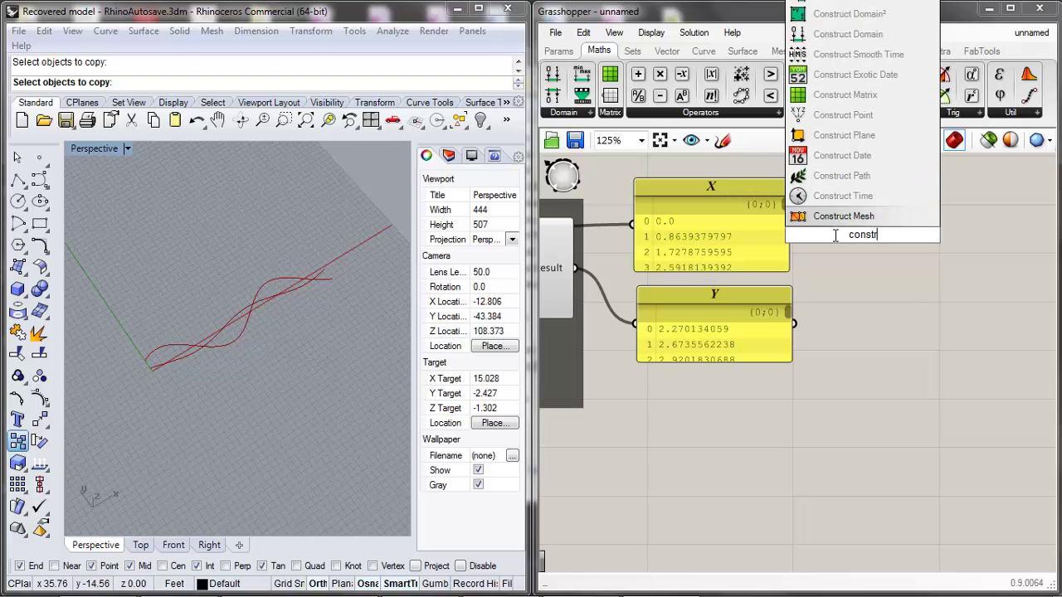
{"action": "type", "text": "uct"}
{"action": "left_click", "coordinate": [834, 116]}
{"action": "scroll", "coordinate": [863, 249], "scroll_direction": "up", "scroll_amount": 3}
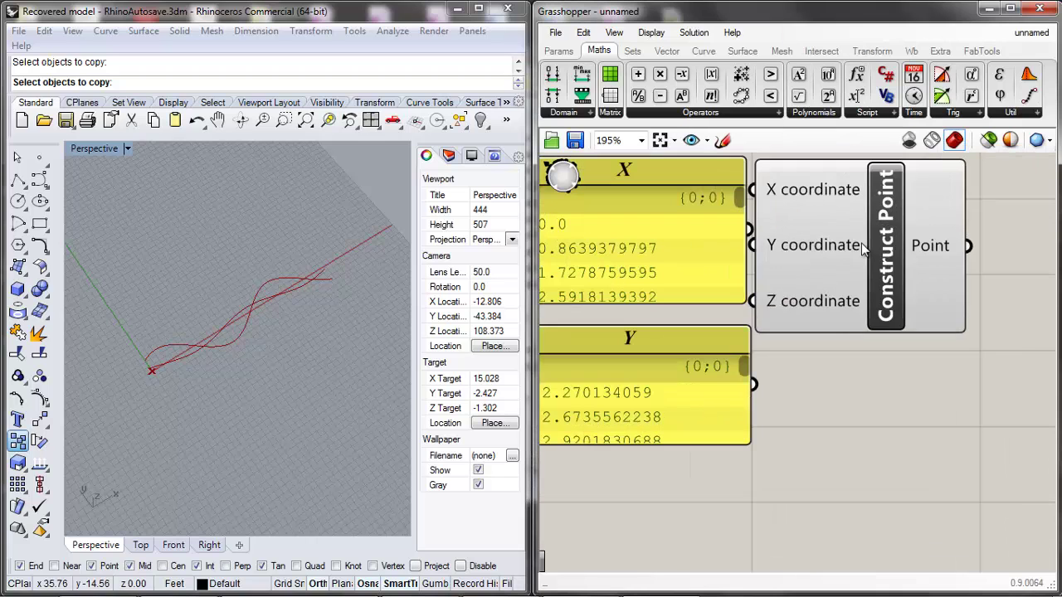
Place Construct Point clear of the Panels and wire X into its X coordinate and Y into its Y coordinate.
{"action": "left_click_drag", "start_coordinate": [863, 249], "coordinate": [927, 354]}
{"action": "left_click_drag", "start_coordinate": [752, 225], "coordinate": [818, 296]}
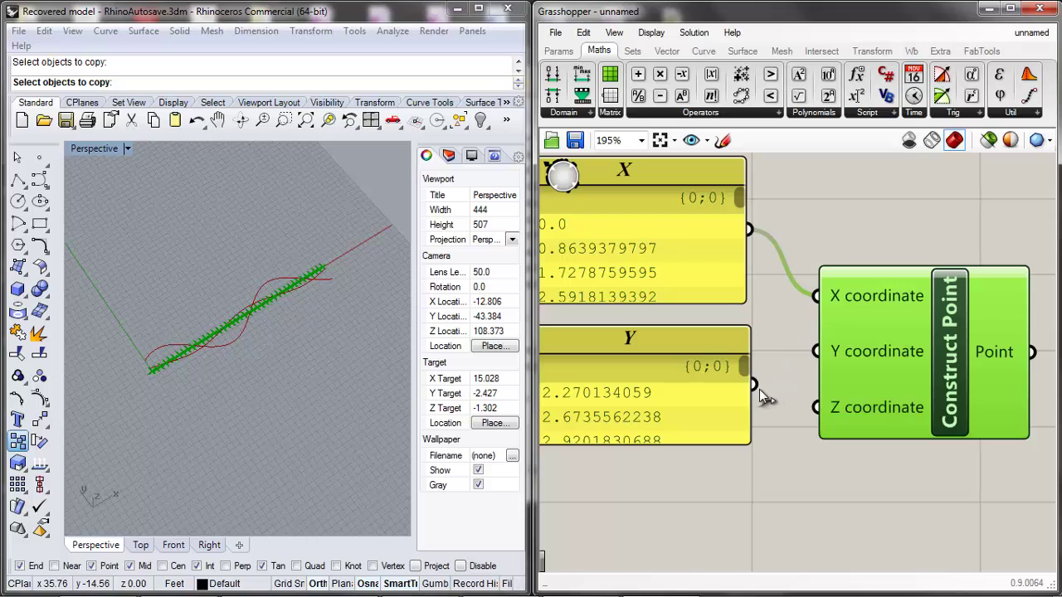
{"action": "left_click_drag", "start_coordinate": [752, 384], "coordinate": [817, 352]}
{"action": "left_click_drag", "start_coordinate": [933, 386], "coordinate": [912, 338]}
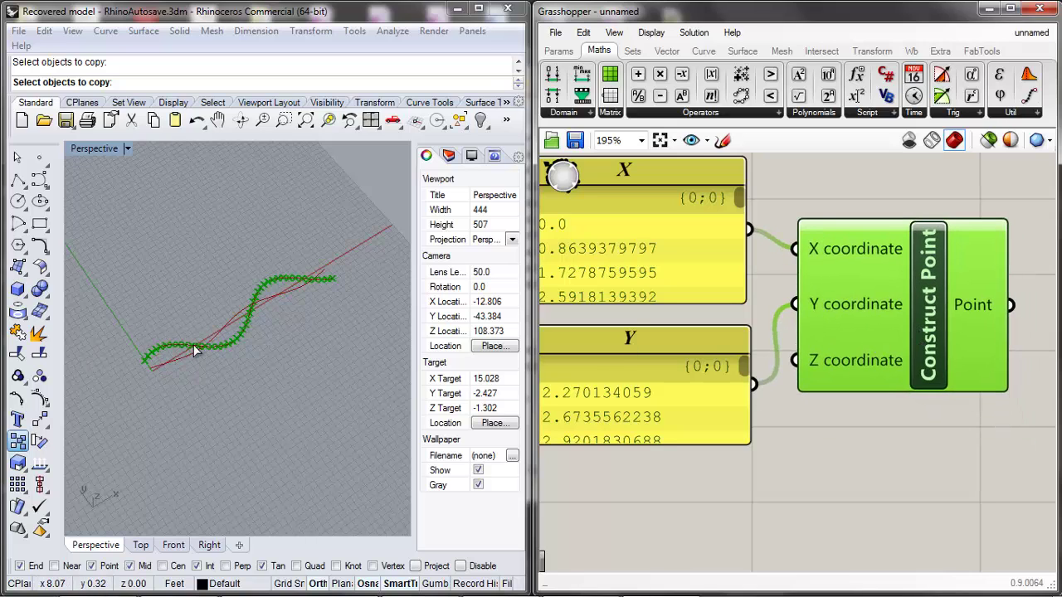
Turn off the preview of the components in the original sine and cosine group.
{"action": "scroll", "coordinate": [693, 395], "scroll_direction": "down", "scroll_amount": 6}
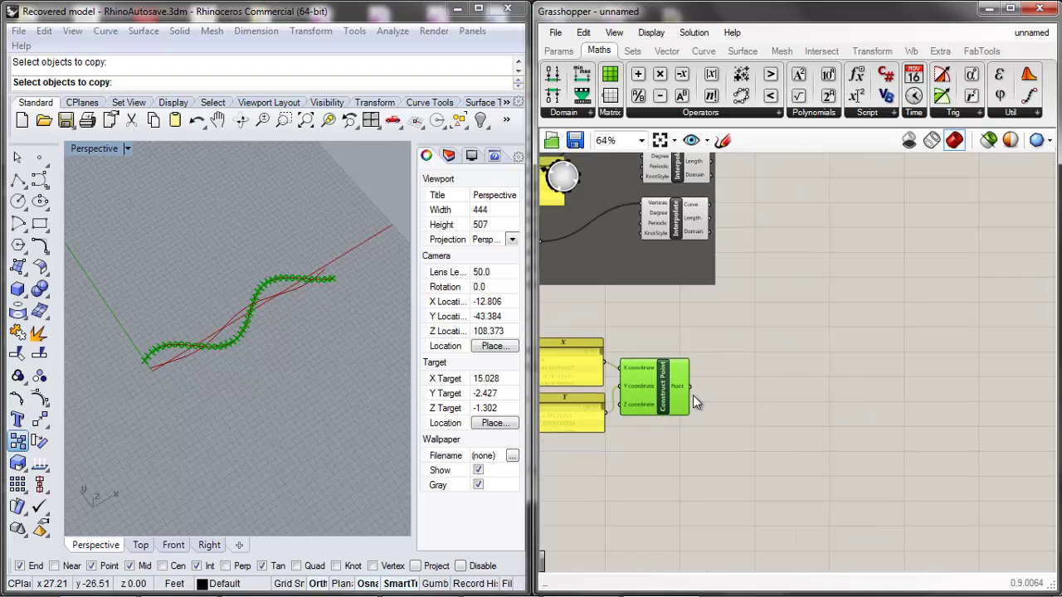
{"action": "scroll", "coordinate": [592, 418], "scroll_direction": "up", "scroll_amount": 4}
{"action": "scroll", "coordinate": [757, 415], "scroll_direction": "down", "scroll_amount": 3}
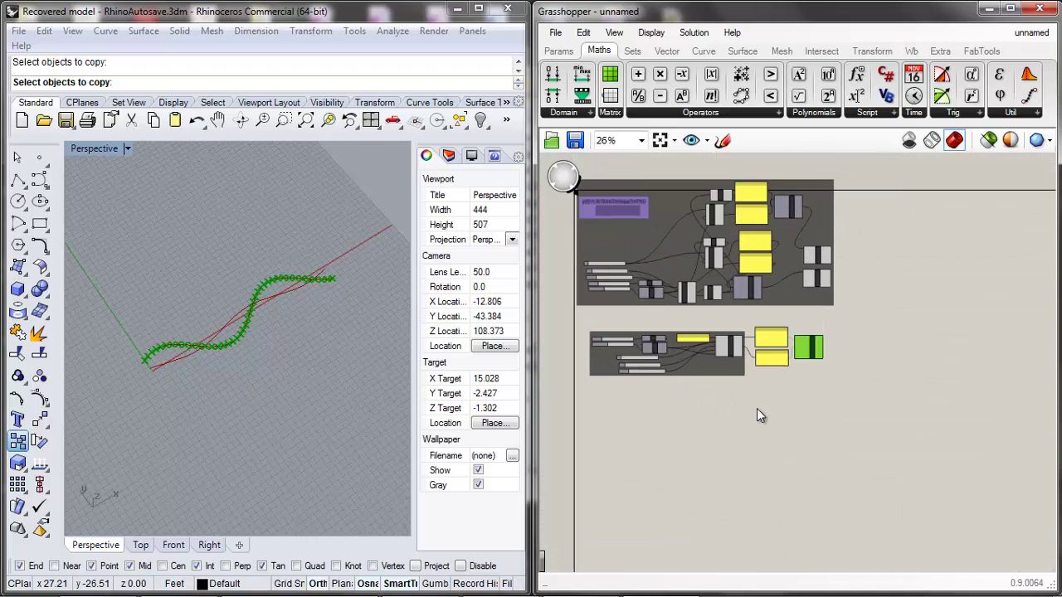
{"action": "left_click_drag", "start_coordinate": [893, 179], "coordinate": [759, 301]}
{"action": "middle_click", "coordinate": [769, 237]}
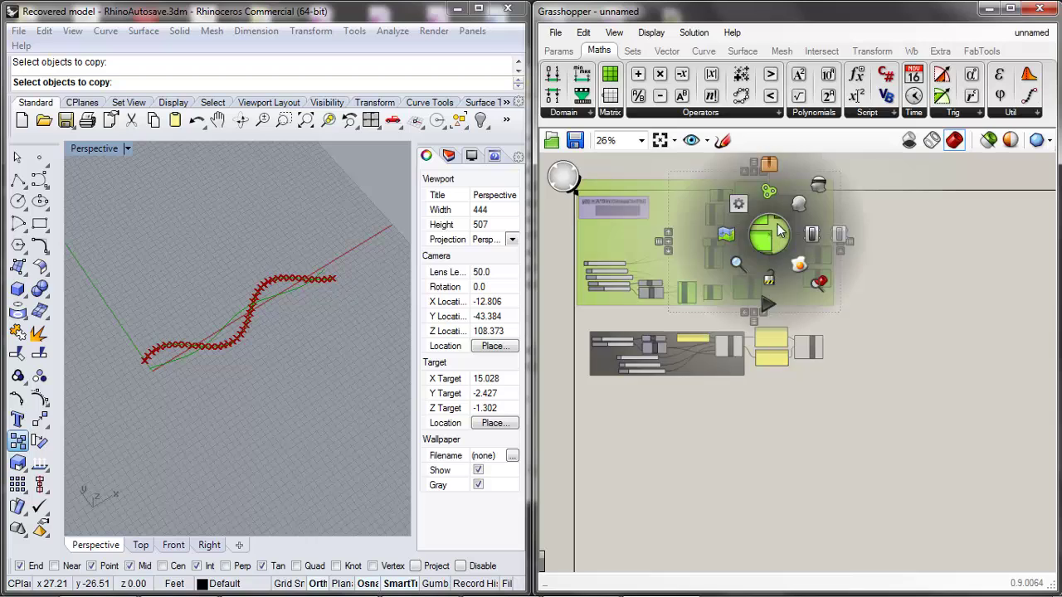
{"action": "left_click", "coordinate": [886, 283]}
{"action": "left_click_drag", "start_coordinate": [886, 283], "coordinate": [607, 253]}
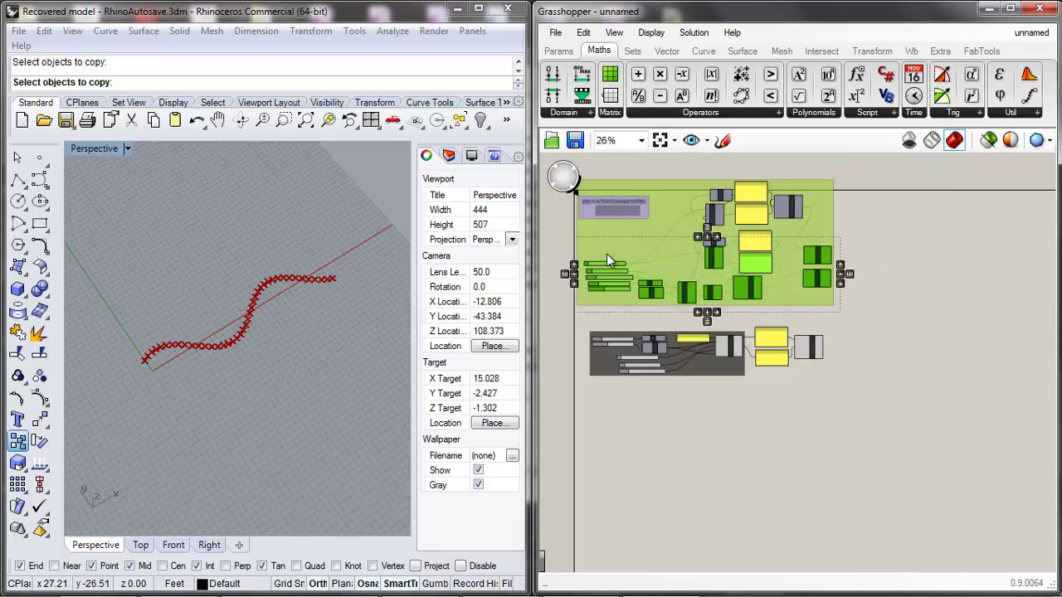
{"action": "middle_click", "coordinate": [622, 253]}
{"action": "left_click", "coordinate": [652, 223]}
{"action": "scroll", "coordinate": [742, 313], "scroll_direction": "up", "scroll_amount": 2}
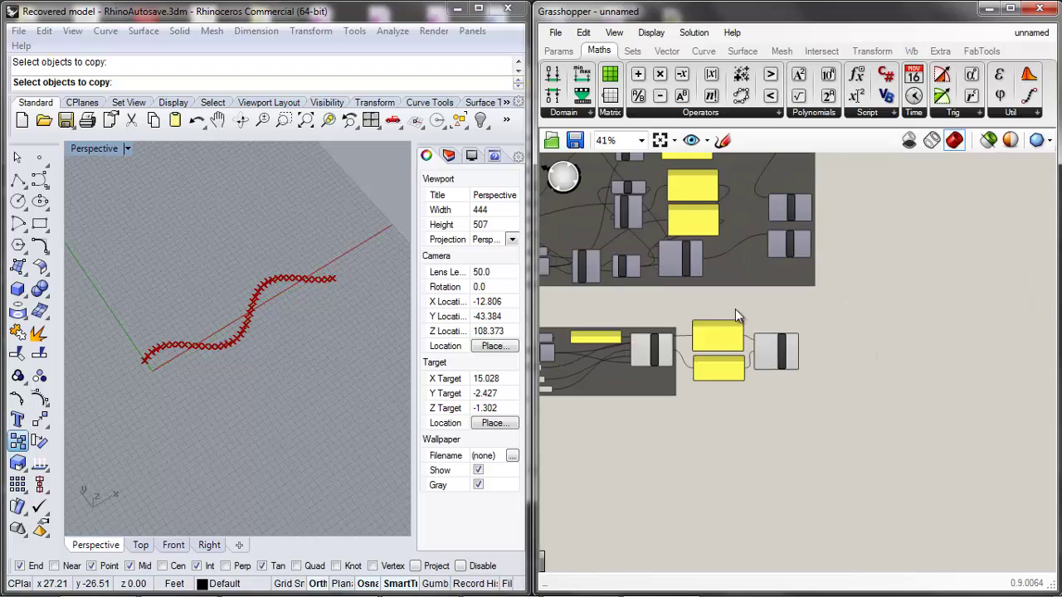
Duplicate the whole Evaluate definition, including its X and Y Panels and Construct Point, directly below the original.
{"action": "left_click_drag", "start_coordinate": [751, 396], "coordinate": [684, 398]}
{"action": "scroll", "coordinate": [817, 341], "scroll_direction": "down", "scroll_amount": 3}
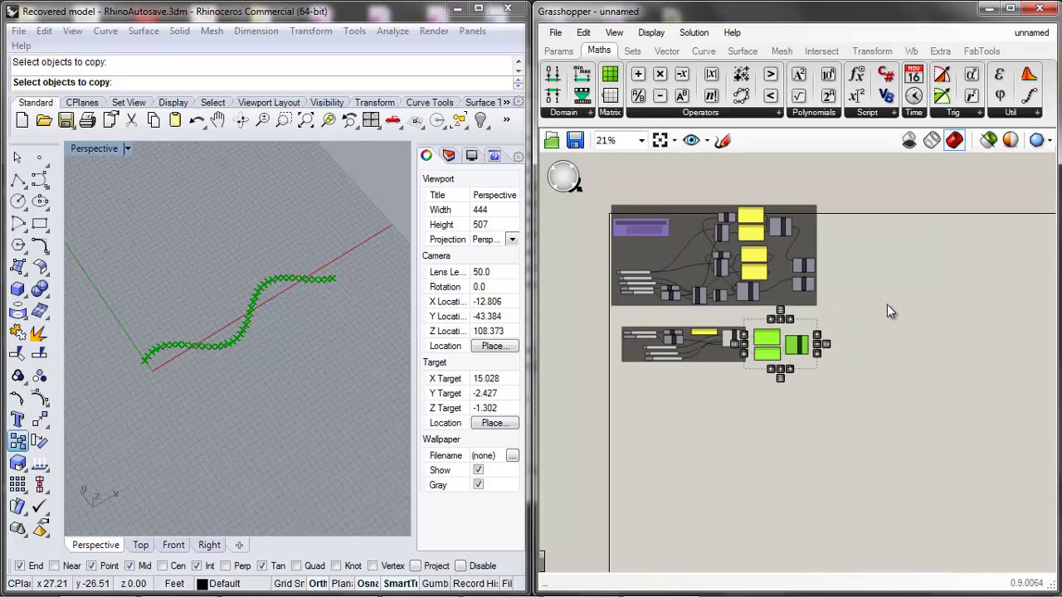
{"action": "left_click_drag", "start_coordinate": [887, 305], "coordinate": [589, 396]}
{"action": "left_click_drag", "start_coordinate": [873, 407], "coordinate": [614, 317]}
{"action": "left_click_drag", "start_coordinate": [733, 358], "coordinate": [731, 401]}
{"action": "scroll", "coordinate": [731, 401], "scroll_direction": "up", "scroll_amount": 4}
{"action": "left_click", "coordinate": [757, 429]}
Change the expression in the copied definition's Panel to A*Cos((Omega*t)+Phi) and review the resulting points.
{"action": "scroll", "coordinate": [689, 306], "scroll_direction": "up", "scroll_amount": 4}
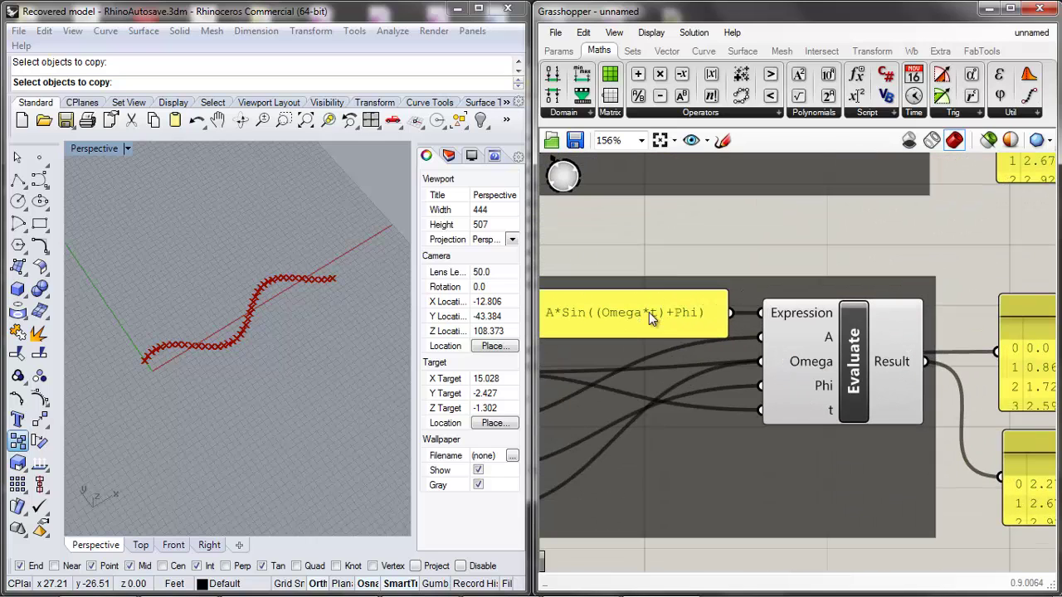
{"action": "left_click", "coordinate": [649, 312]}
{"action": "right_click", "coordinate": [634, 318]}
{"action": "left_click", "coordinate": [600, 304]}
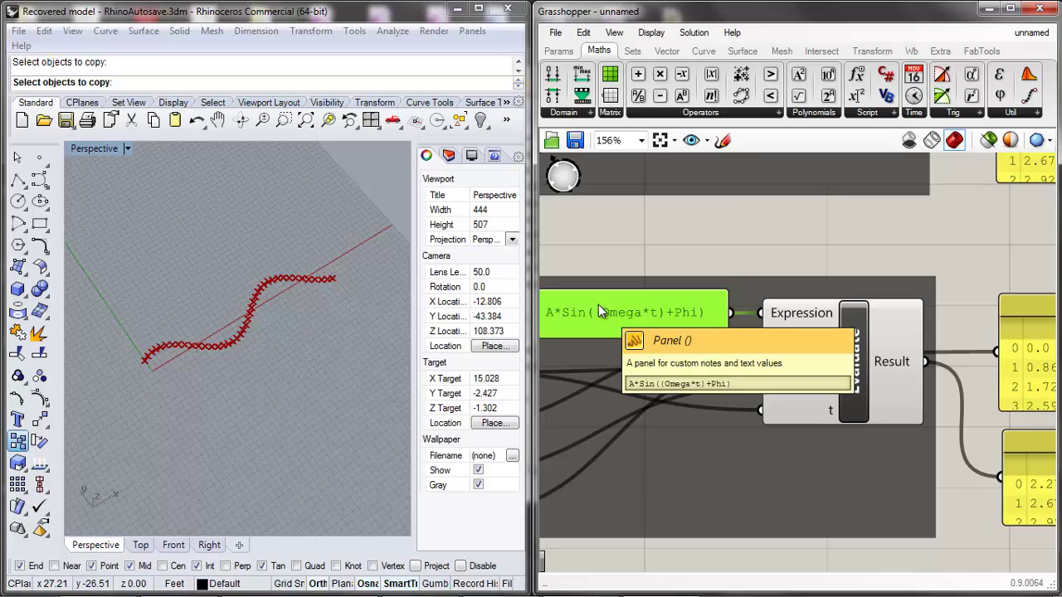
{"action": "double_click", "coordinate": [598, 306]}
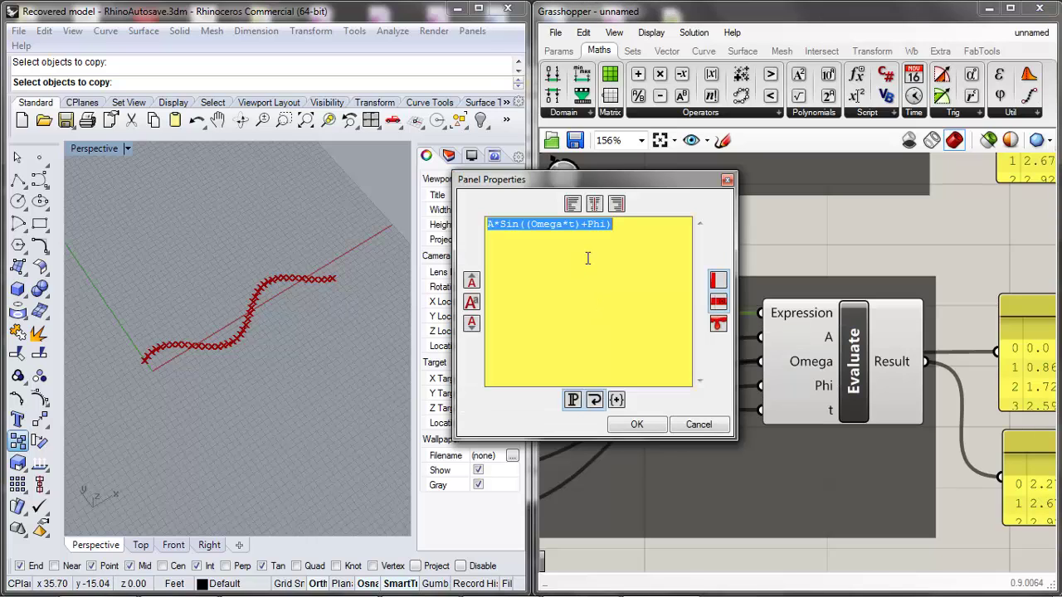
{"action": "left_click_drag", "start_coordinate": [517, 224], "coordinate": [512, 224]}
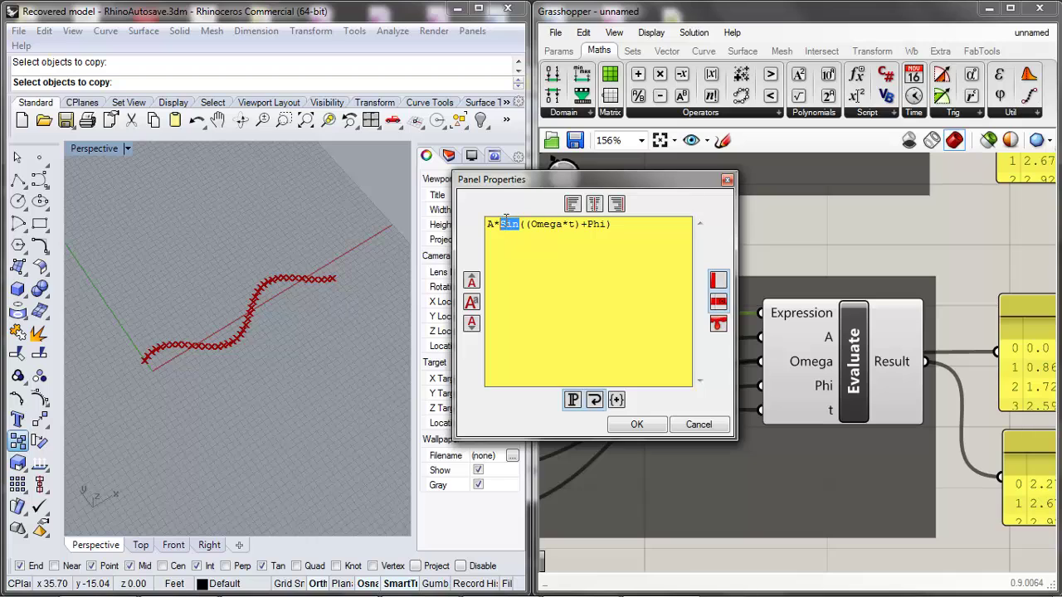
{"action": "type", "text": "Cos"}
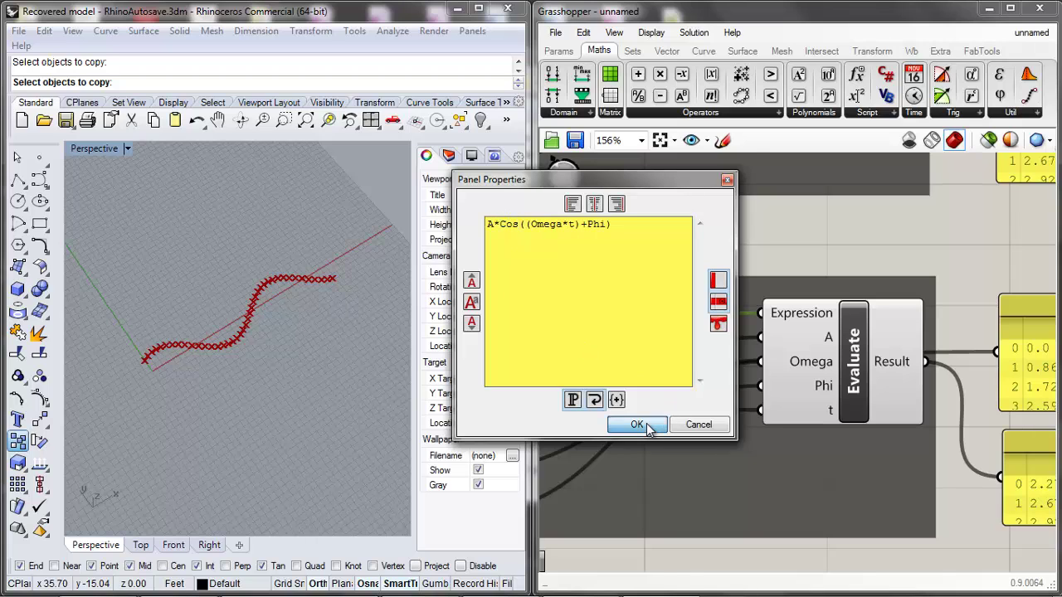
{"action": "left_click", "coordinate": [637, 424]}
{"action": "scroll", "coordinate": [213, 332], "scroll_direction": "up", "scroll_amount": 4}
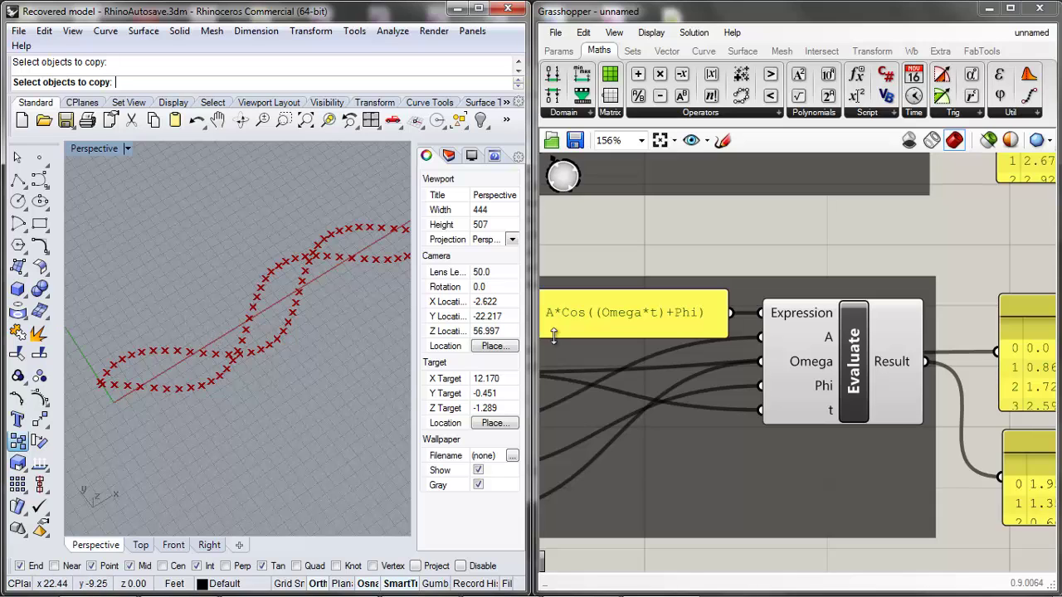
{"action": "scroll", "coordinate": [646, 249], "scroll_direction": "down", "scroll_amount": 8}
{"action": "scroll", "coordinate": [690, 311], "scroll_direction": "up", "scroll_amount": 5}
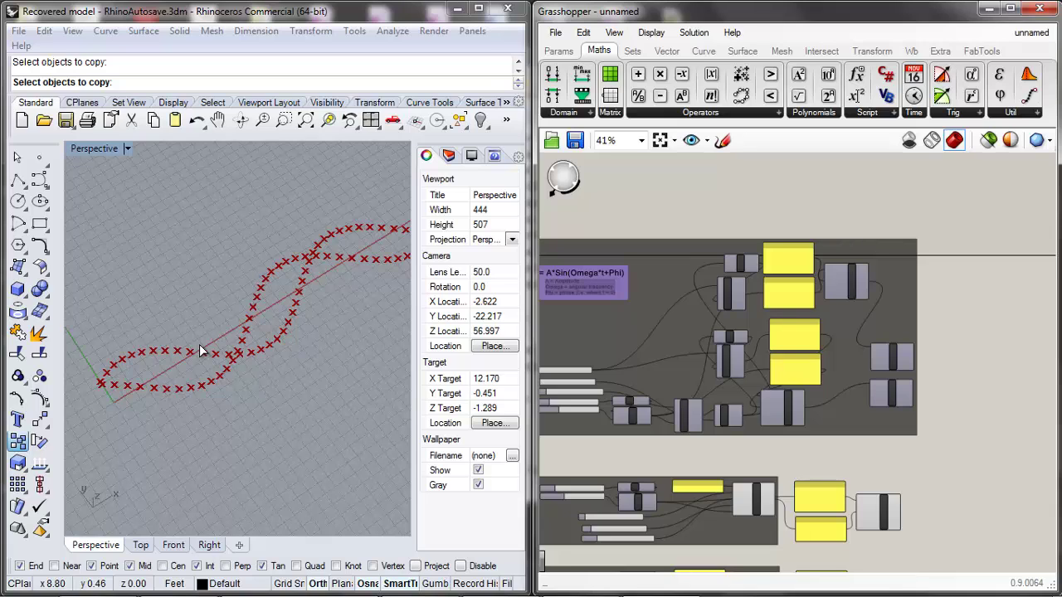
Duplicate the whole cosine Evaluate definition, including its X and Y Panels and Construct Point, directly below the existing one.
{"action": "scroll", "coordinate": [758, 279], "scroll_direction": "down", "scroll_amount": 4}
{"action": "scroll", "coordinate": [726, 294], "scroll_direction": "up", "scroll_amount": 6}
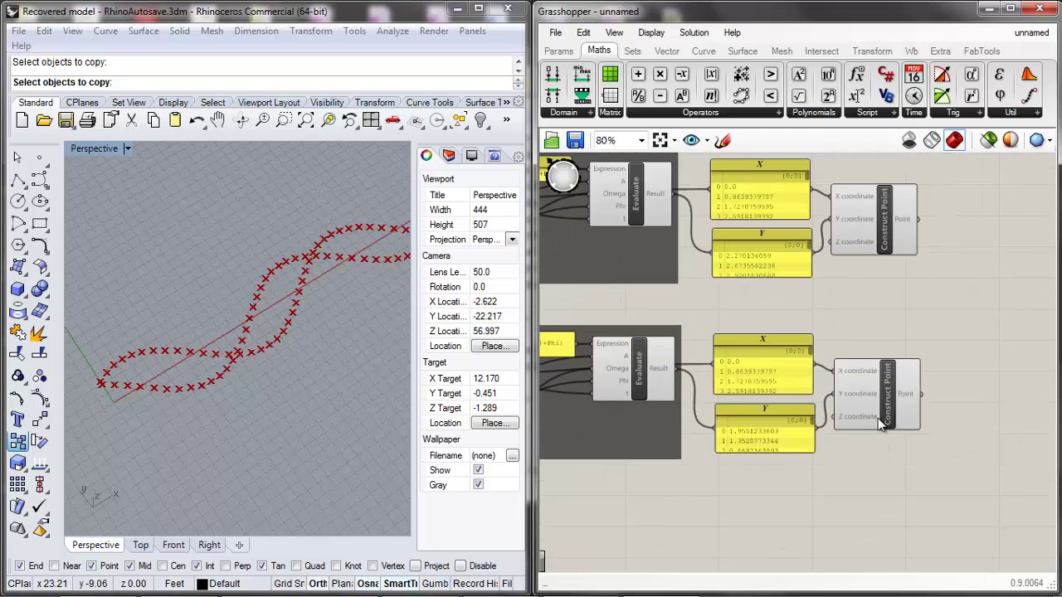
{"action": "left_click", "coordinate": [883, 415]}
{"action": "left_click", "coordinate": [985, 385]}
{"action": "scroll", "coordinate": [797, 405], "scroll_direction": "down", "scroll_amount": 3}
{"action": "scroll", "coordinate": [797, 393], "scroll_direction": "up", "scroll_amount": 3}
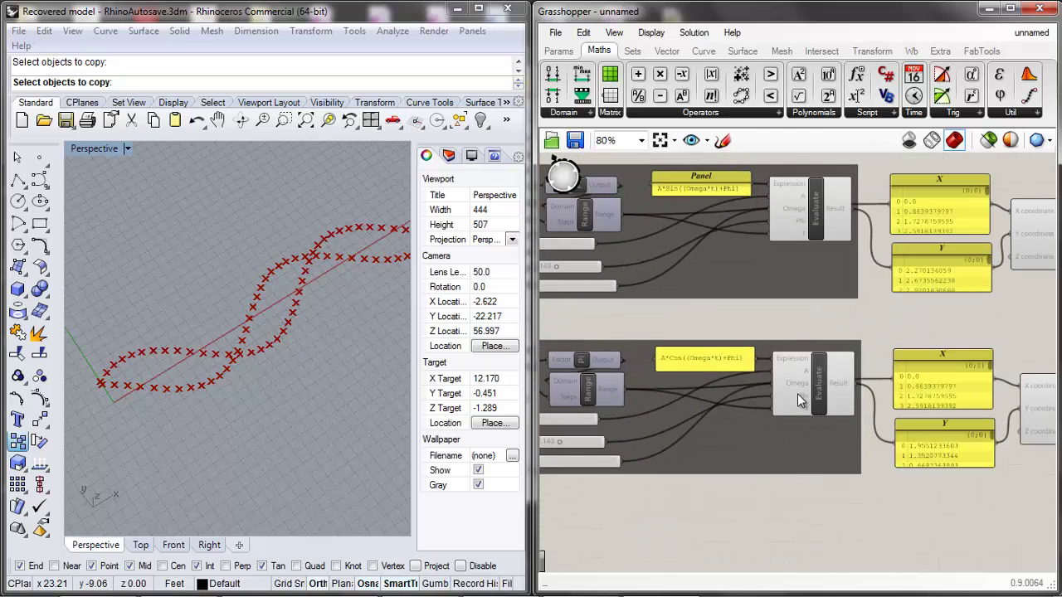
{"action": "scroll", "coordinate": [669, 350], "scroll_direction": "down", "scroll_amount": 5}
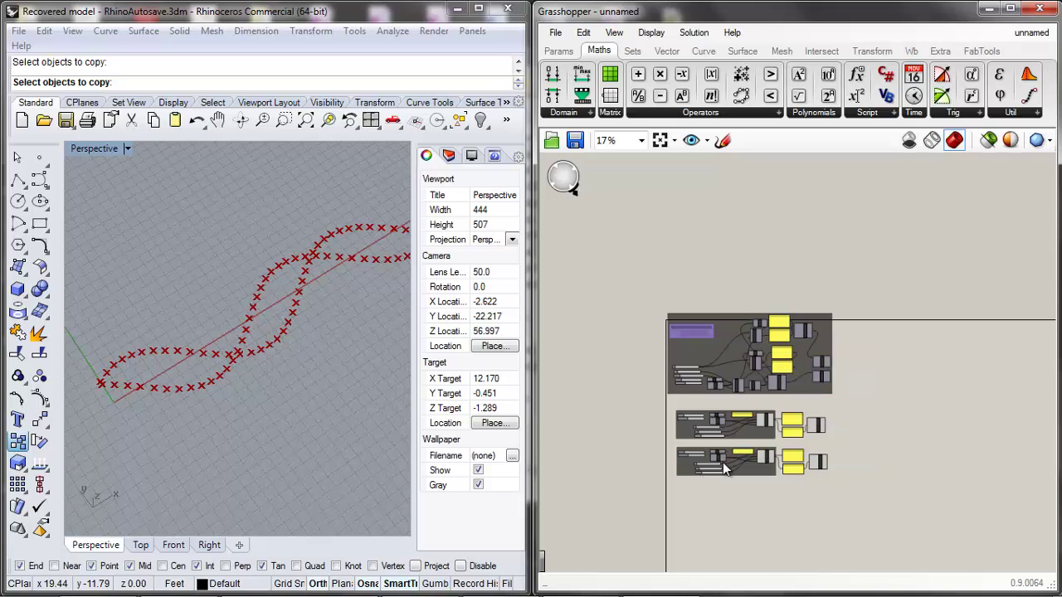
{"action": "scroll", "coordinate": [724, 472], "scroll_direction": "up", "scroll_amount": 1}
{"action": "left_click_drag", "start_coordinate": [891, 517], "coordinate": [643, 440]}
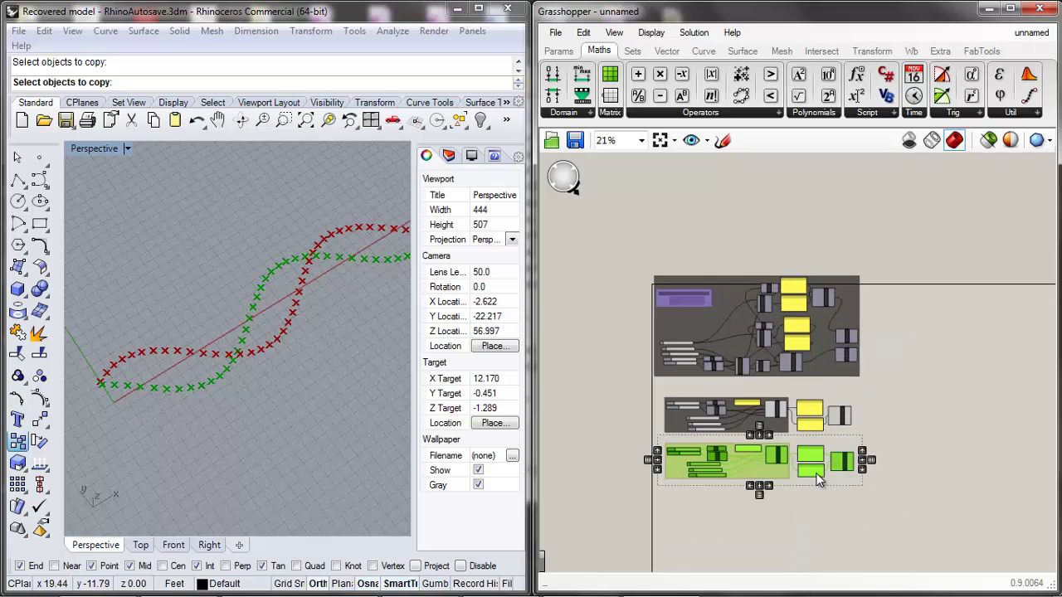
{"action": "left_click_drag", "start_coordinate": [774, 485], "coordinate": [773, 519], "text": "alt"}
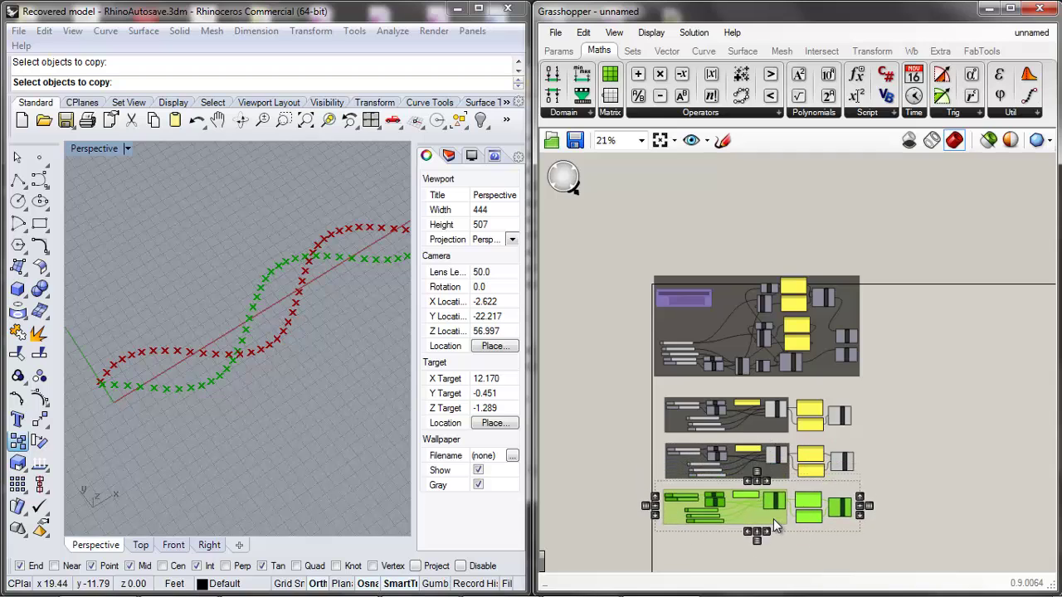
Change the expression in the newest copy's Panel to A*Tan((Omega*t)+Phi) and review the resulting points in the viewport.
{"action": "scroll", "coordinate": [758, 496], "scroll_direction": "up", "scroll_amount": 5}
{"action": "double_click", "coordinate": [715, 459]}
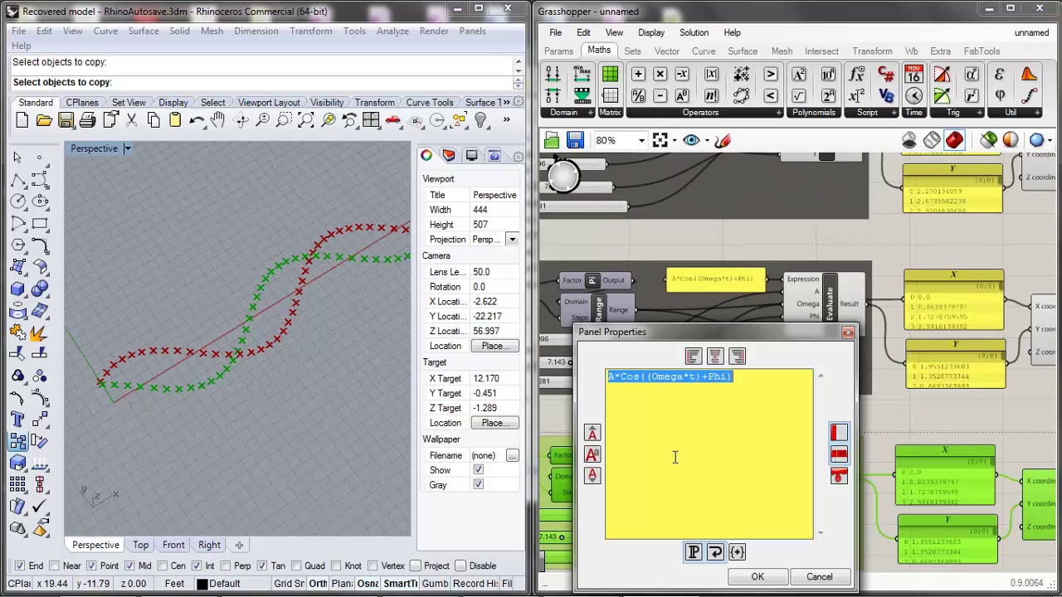
{"action": "left_click_drag", "start_coordinate": [643, 378], "coordinate": [623, 379]}
{"action": "type", "text": "Tan"}
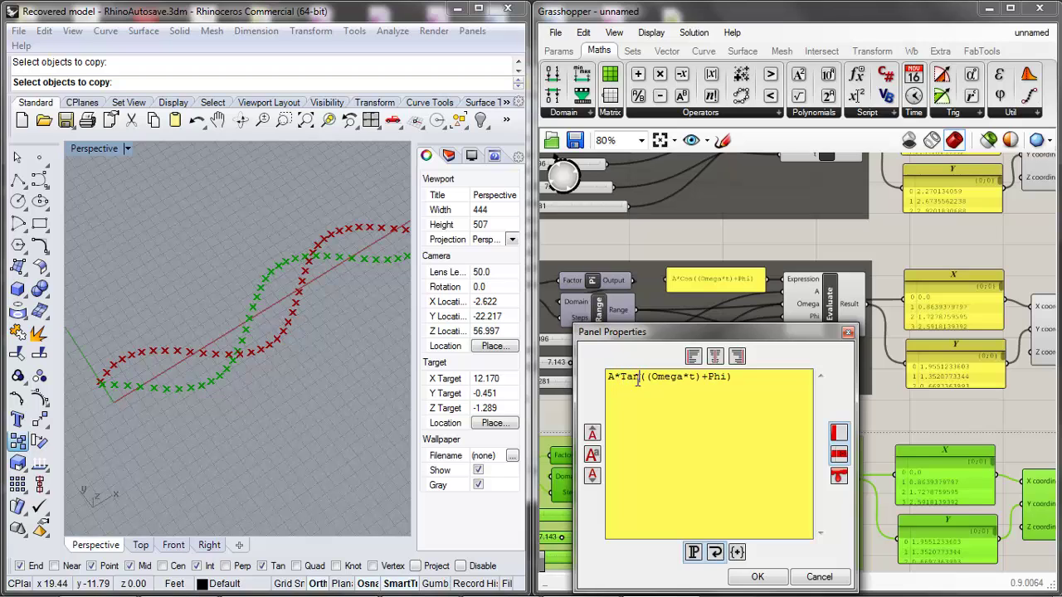
{"action": "left_click", "coordinate": [758, 576]}
{"action": "scroll", "coordinate": [208, 348], "scroll_direction": "down", "scroll_amount": 1}
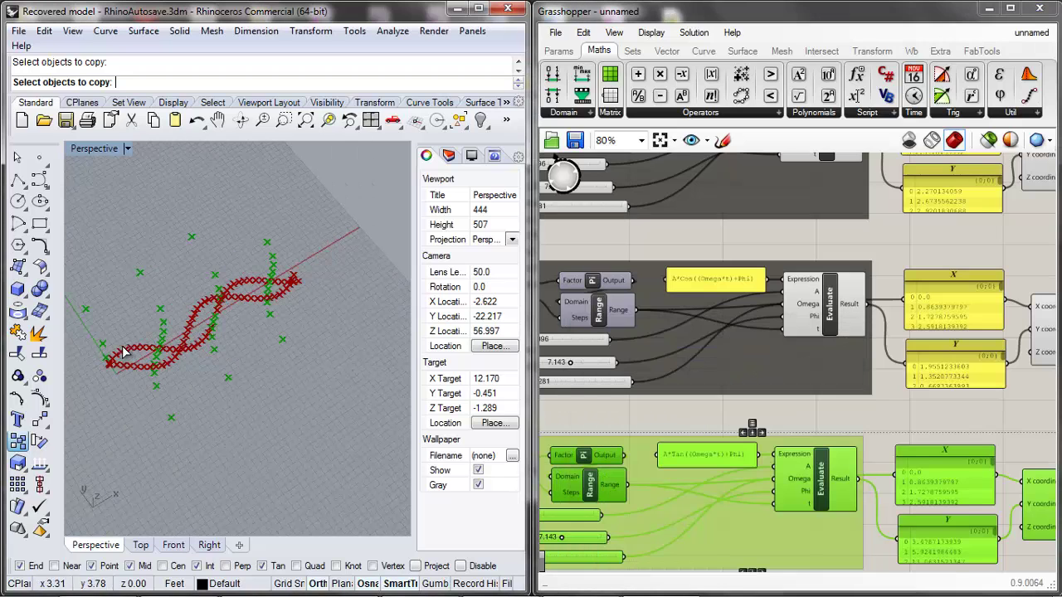
{"action": "scroll", "coordinate": [196, 354], "scroll_direction": "down", "scroll_amount": 1}
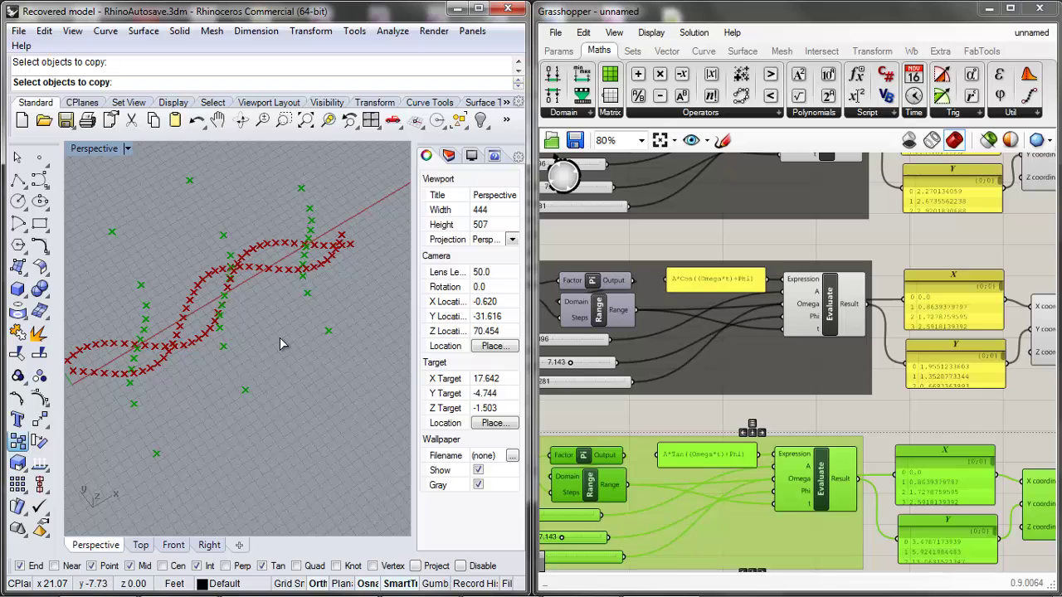
{"action": "left_click", "coordinate": [672, 430]}
Examine the stacked sine, cosine and tangent definitions and highlight the points produced by the tangent Construct Point.
{"action": "scroll", "coordinate": [672, 430], "scroll_direction": "down", "scroll_amount": 3}
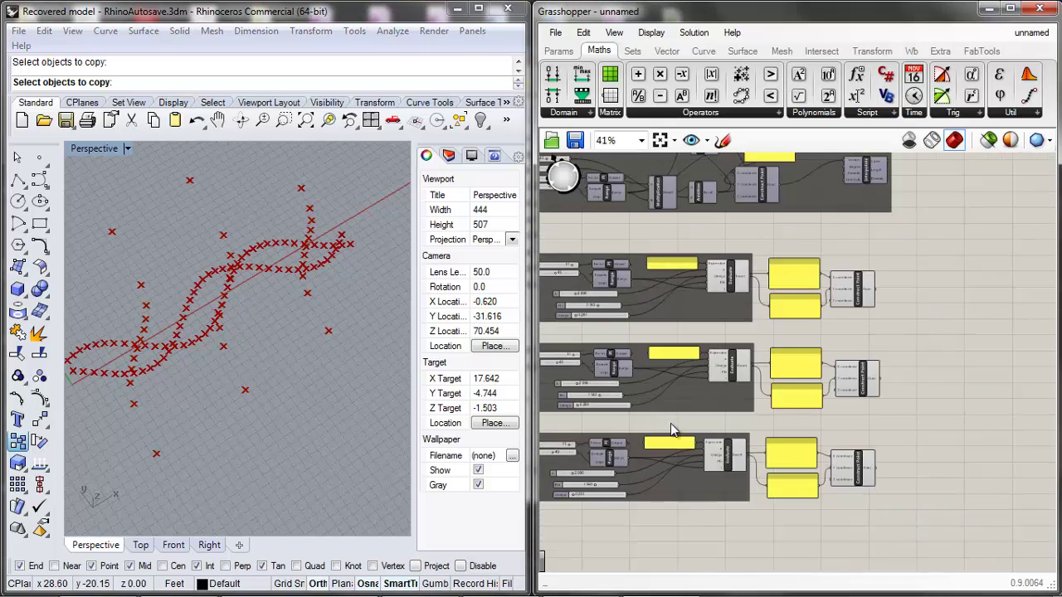
{"action": "scroll", "coordinate": [672, 430], "scroll_direction": "down", "scroll_amount": 2}
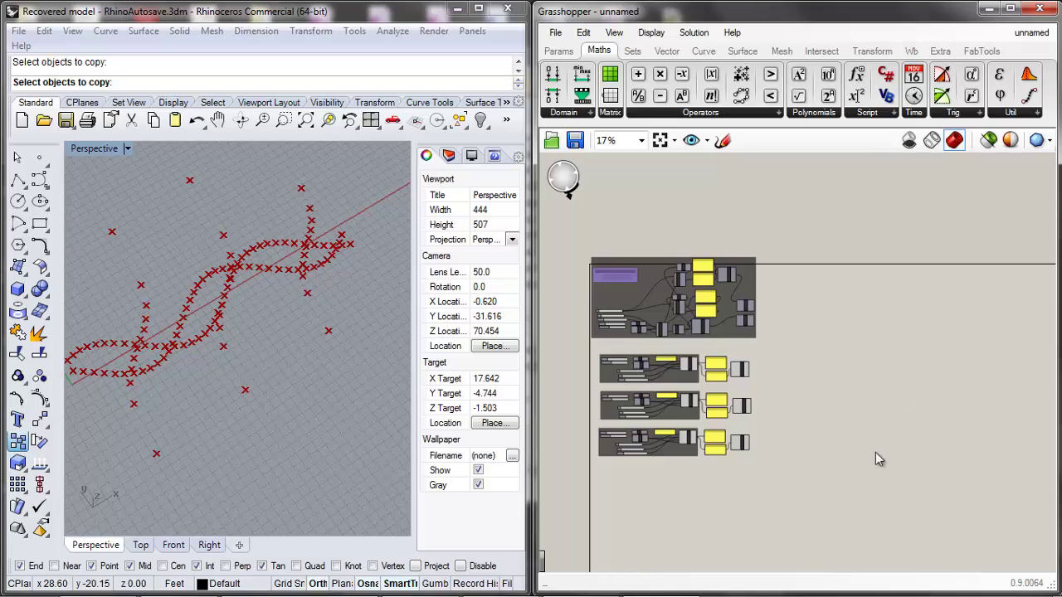
{"action": "scroll", "coordinate": [834, 378], "scroll_direction": "up", "scroll_amount": 2}
{"action": "scroll", "coordinate": [837, 374], "scroll_direction": "down", "scroll_amount": 2}
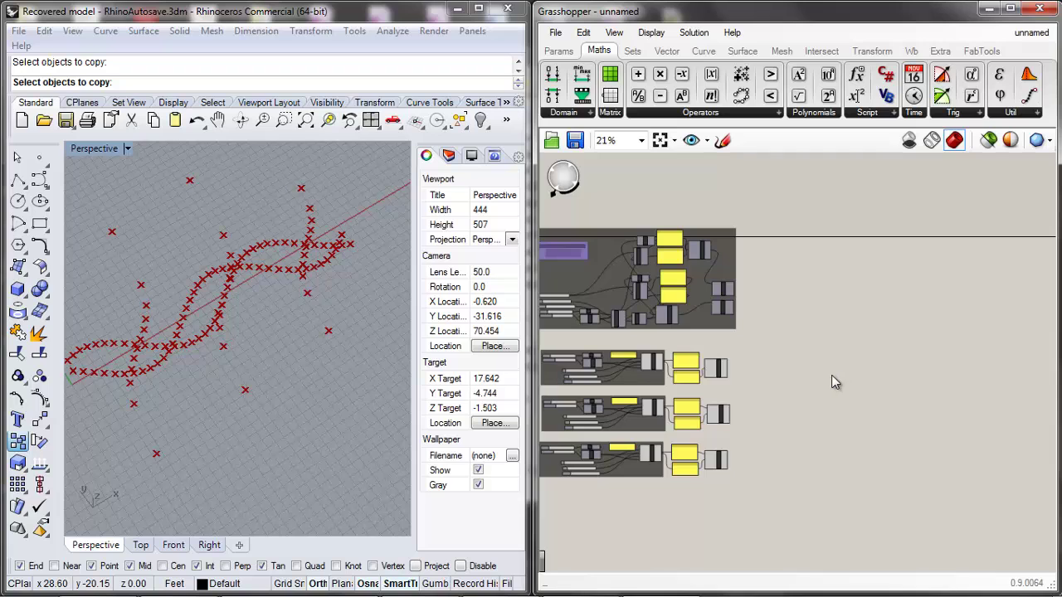
{"action": "scroll", "coordinate": [831, 375], "scroll_direction": "down", "scroll_amount": 3}
{"action": "scroll", "coordinate": [767, 333], "scroll_direction": "up", "scroll_amount": 5}
{"action": "scroll", "coordinate": [778, 358], "scroll_direction": "down", "scroll_amount": 5}
{"action": "scroll", "coordinate": [680, 457], "scroll_direction": "up", "scroll_amount": 3}
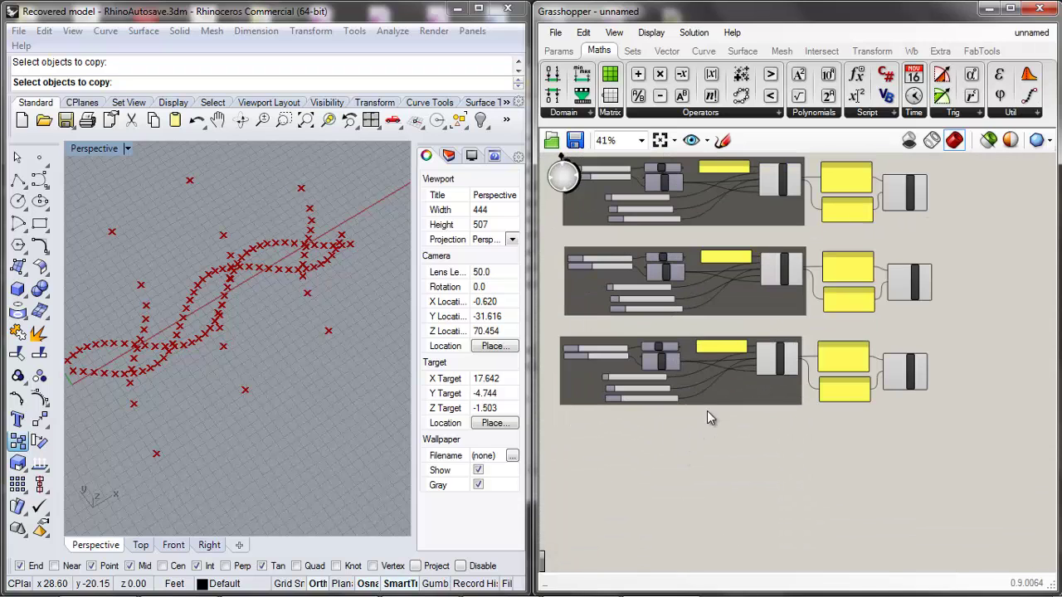
{"action": "scroll", "coordinate": [840, 465], "scroll_direction": "up", "scroll_amount": 3}
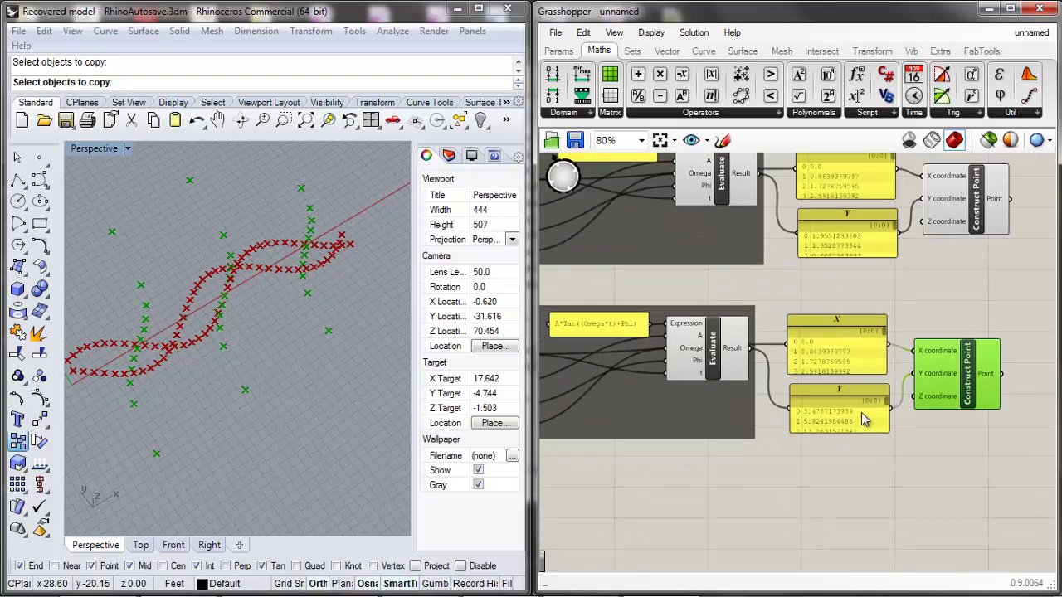
{"action": "scroll", "coordinate": [866, 421], "scroll_direction": "down", "scroll_amount": 5}
{"action": "scroll", "coordinate": [593, 531], "scroll_direction": "up", "scroll_amount": 1}
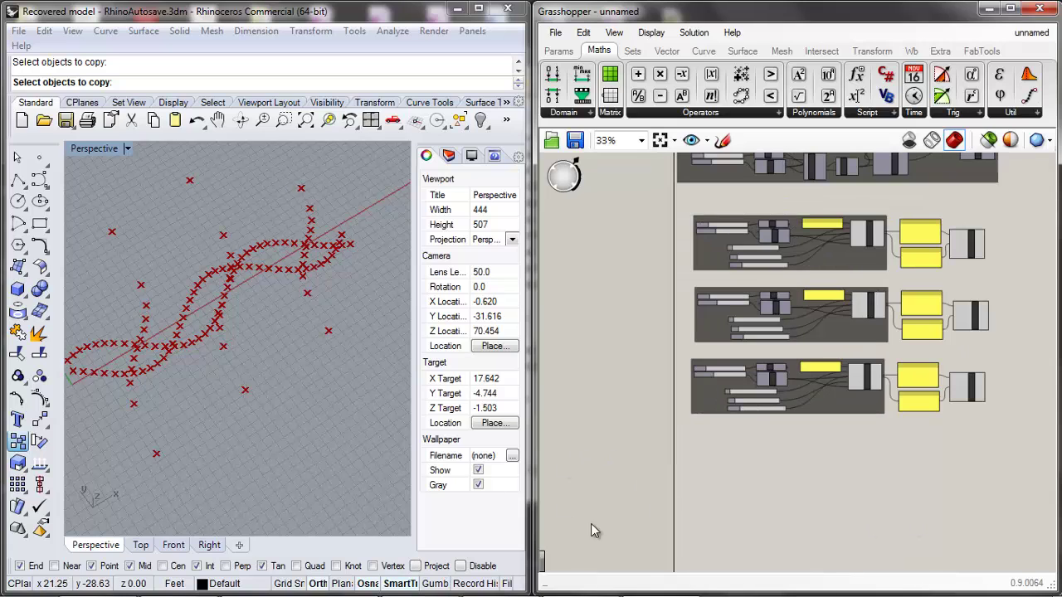
{"action": "scroll", "coordinate": [967, 440], "scroll_direction": "down", "scroll_amount": 1}
{"action": "middle_click", "coordinate": [963, 436]}
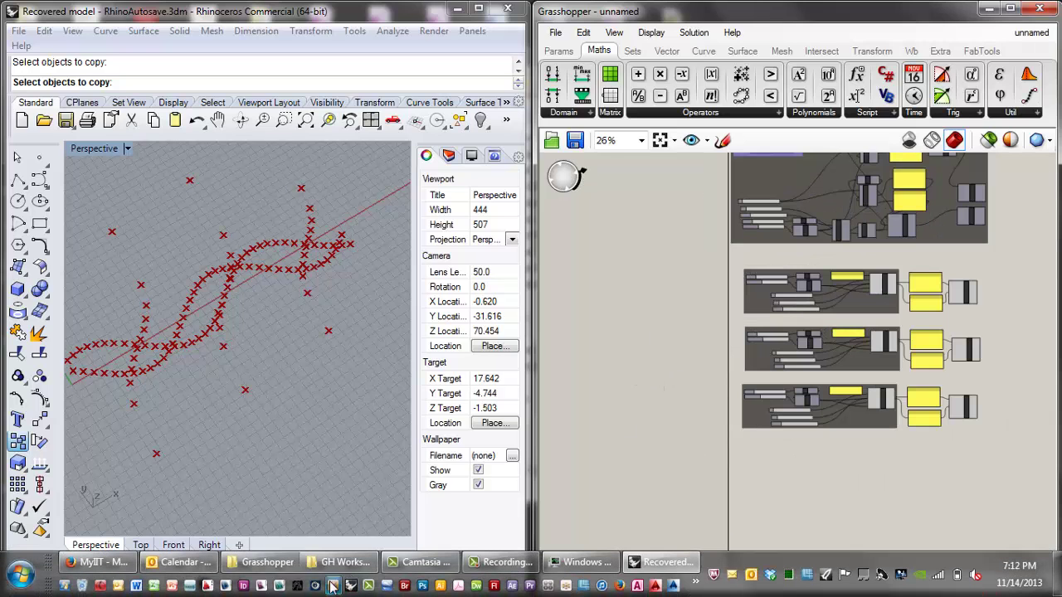
Open the original, non-revision VB file from the desktop's Convert folder and examine its long results expression.
{"action": "left_click", "coordinate": [988, 8]}
{"action": "left_click", "coordinate": [671, 323]}
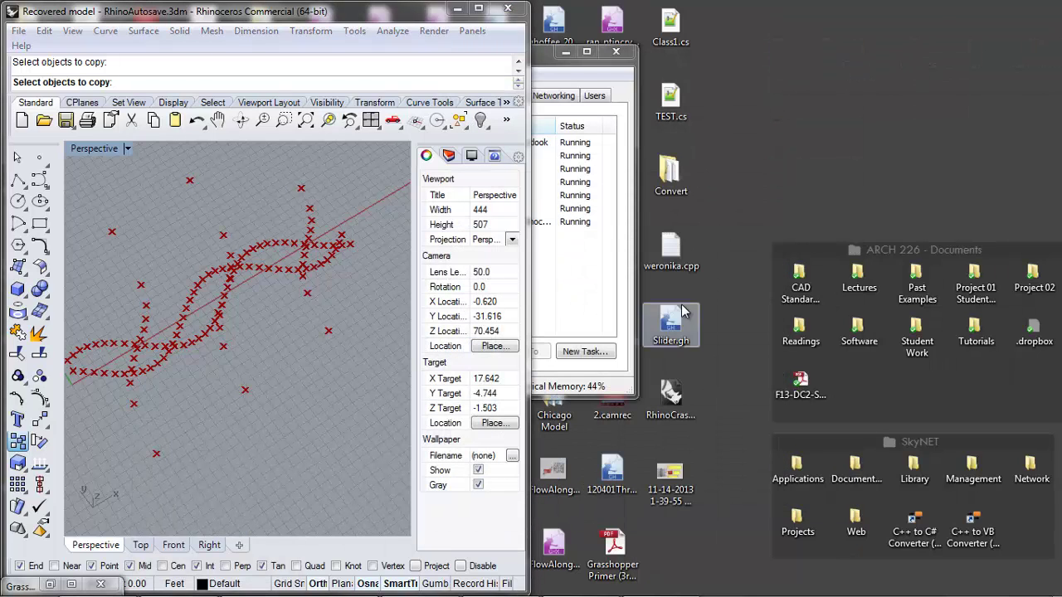
{"action": "double_click", "coordinate": [664, 193]}
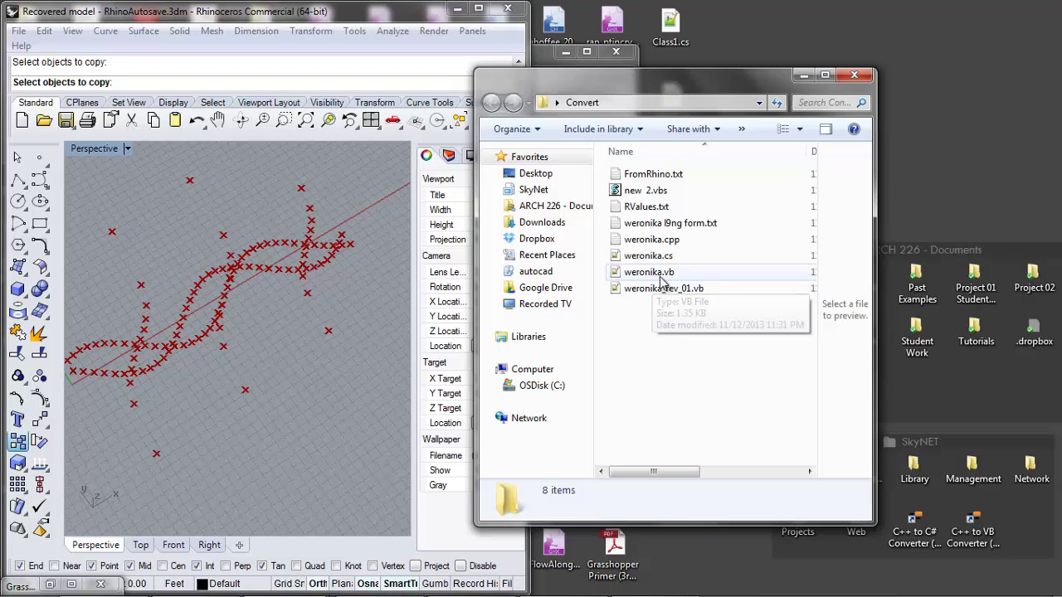
{"action": "double_click", "coordinate": [664, 271]}
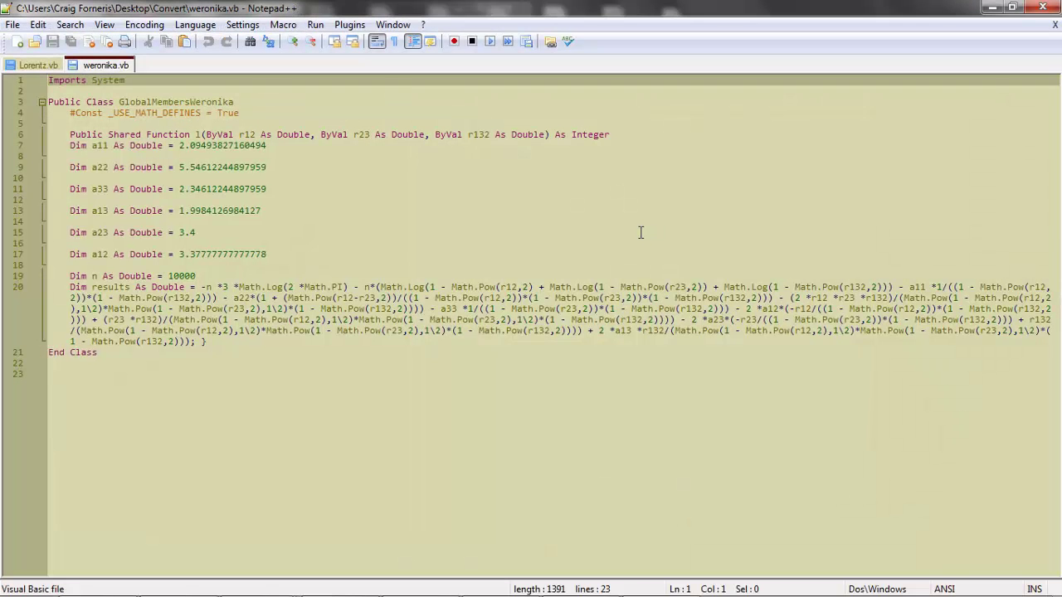
{"action": "left_click", "coordinate": [640, 232]}
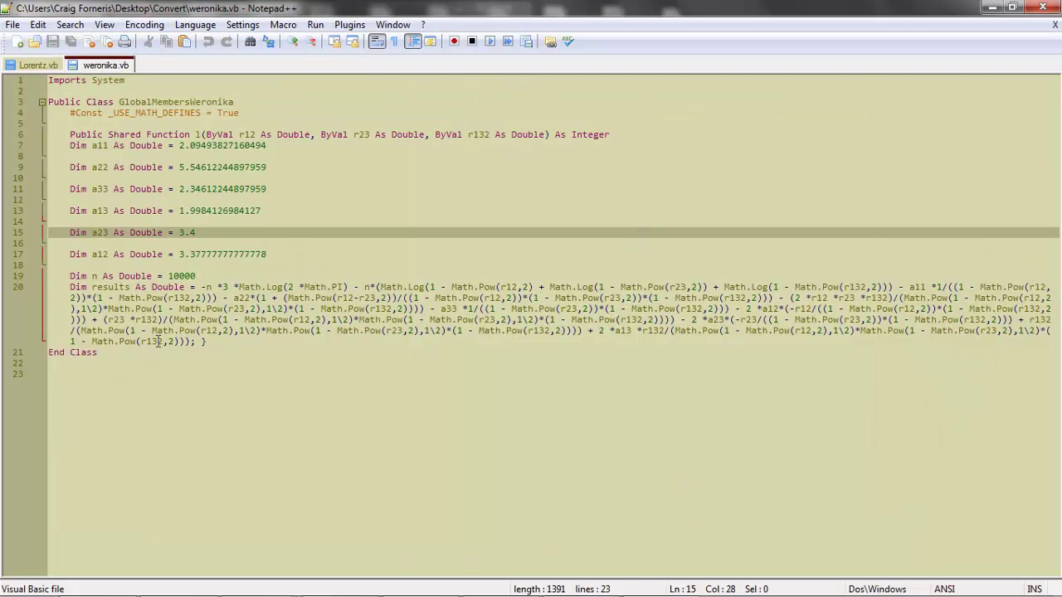
{"action": "left_click_drag", "start_coordinate": [219, 349], "coordinate": [97, 290]}
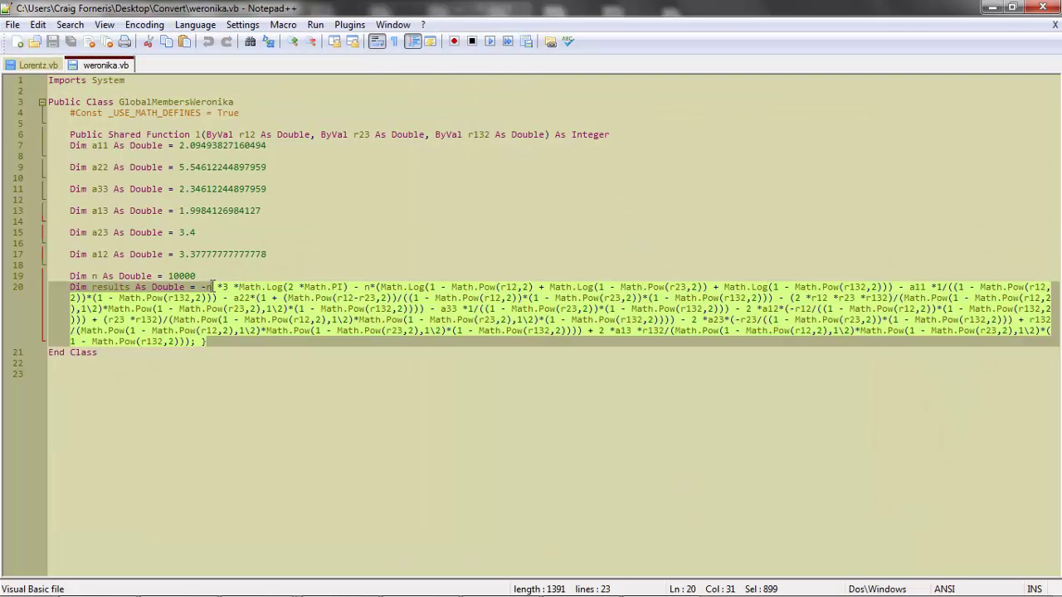
{"action": "left_click", "coordinate": [717, 226]}
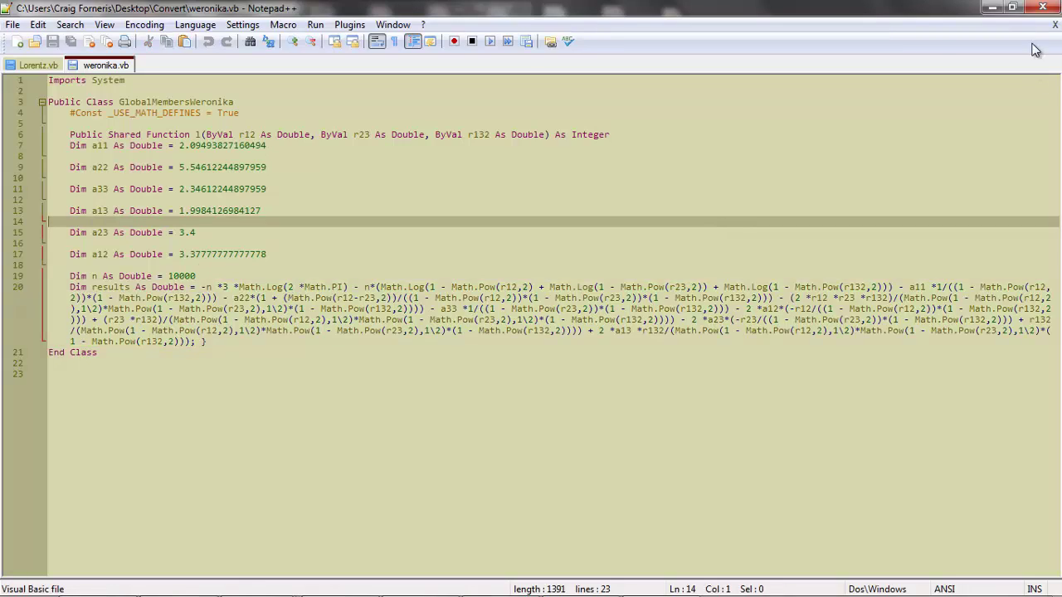
Minimize the code editor, the Convert folder and Task Manager windows.
{"action": "left_click", "coordinate": [990, 7]}
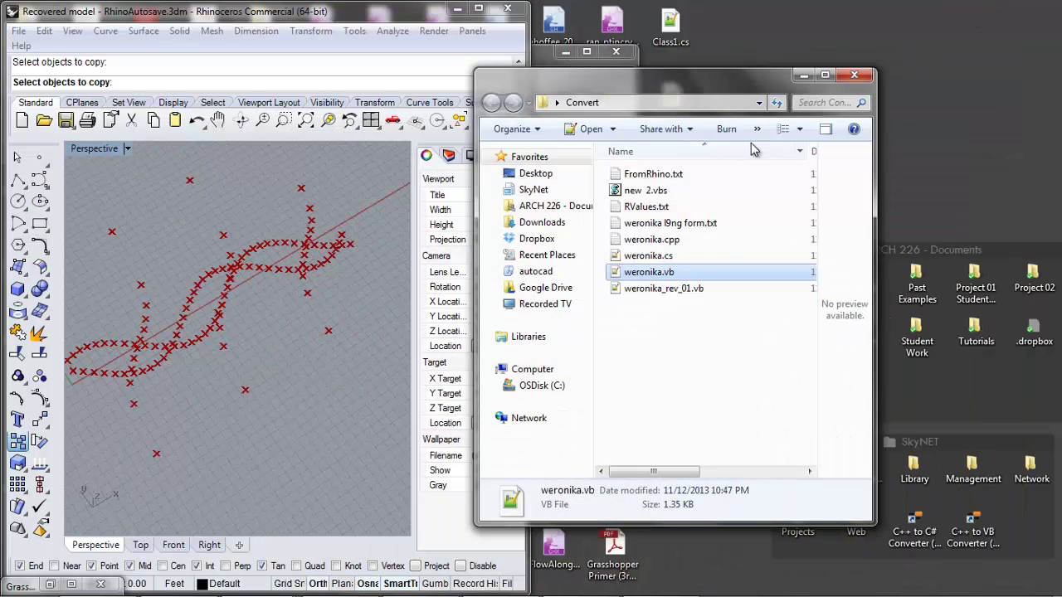
{"action": "left_click", "coordinate": [804, 71]}
{"action": "left_click_drag", "start_coordinate": [546, 53], "coordinate": [701, 73]}
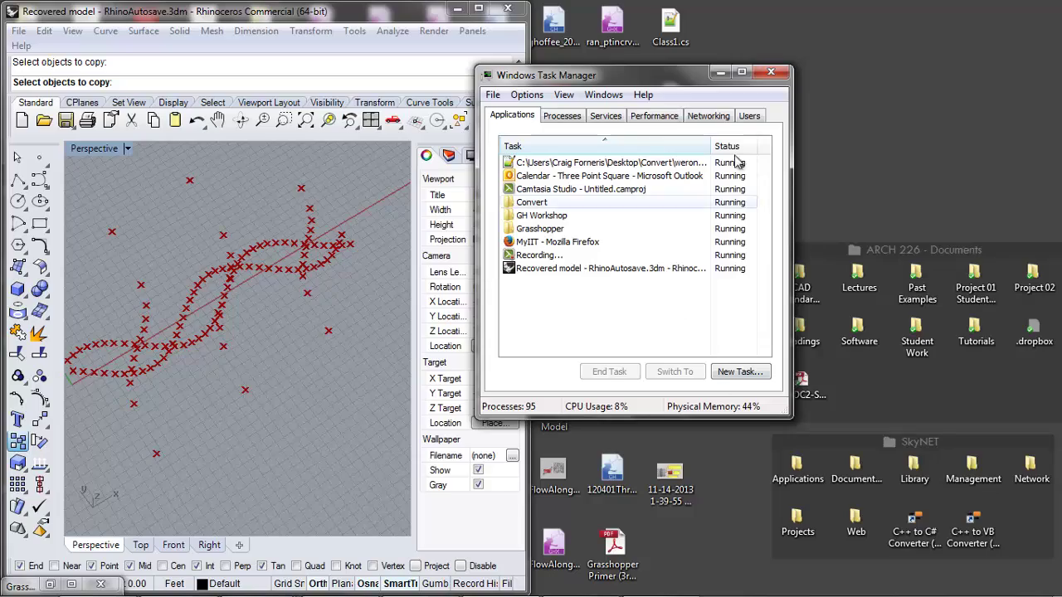
{"action": "left_click", "coordinate": [741, 73]}
{"action": "left_click", "coordinate": [989, 8]}
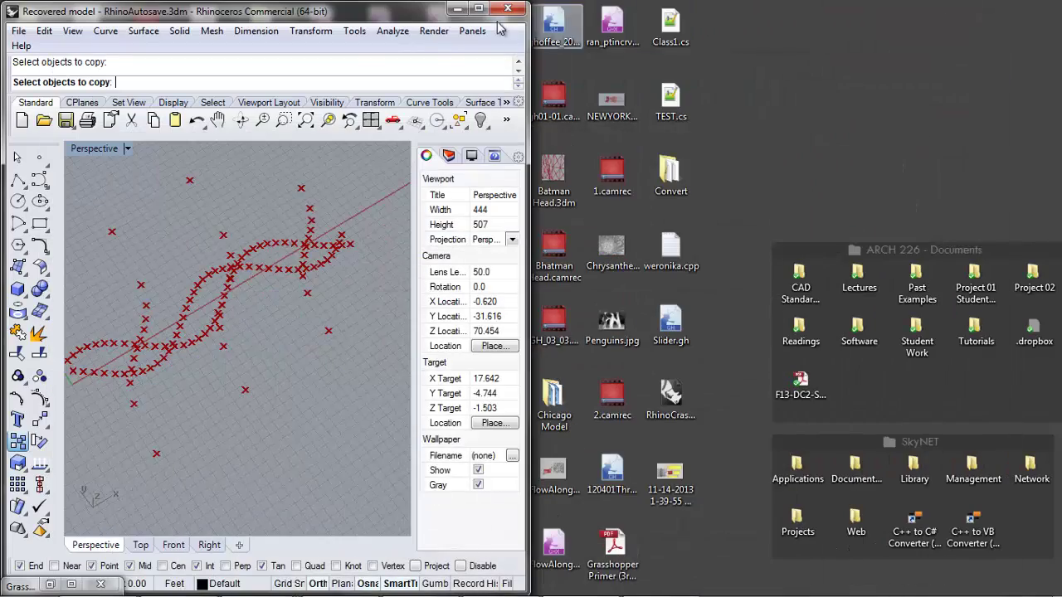
{"action": "left_click", "coordinate": [462, 8]}
{"action": "right_click_drag", "start_coordinate": [440, 308], "coordinate": [513, 262]}
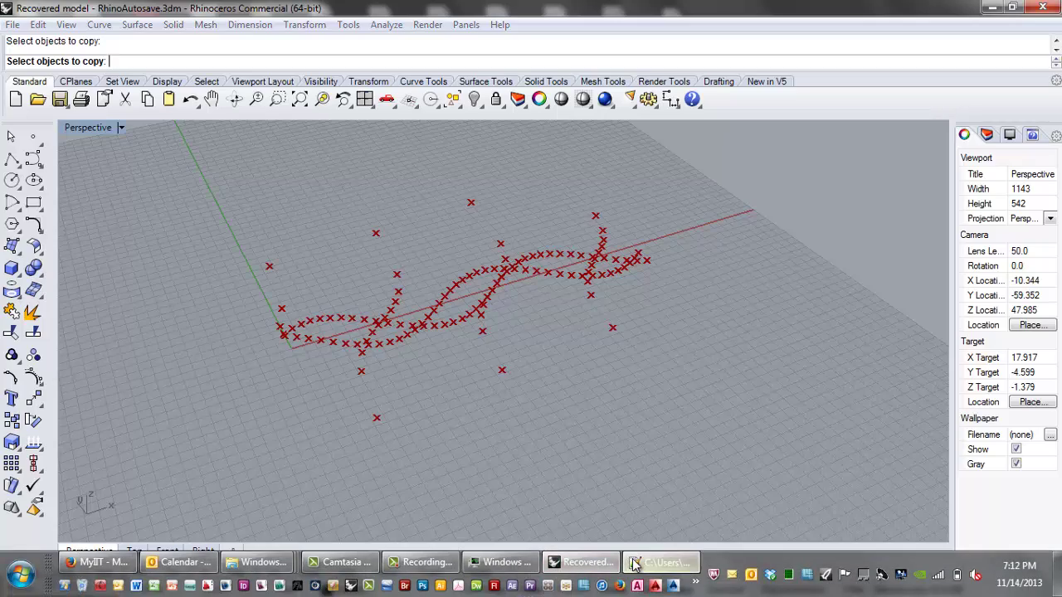
{"action": "left_click", "coordinate": [662, 581]}
{"action": "left_click", "coordinate": [993, 8]}
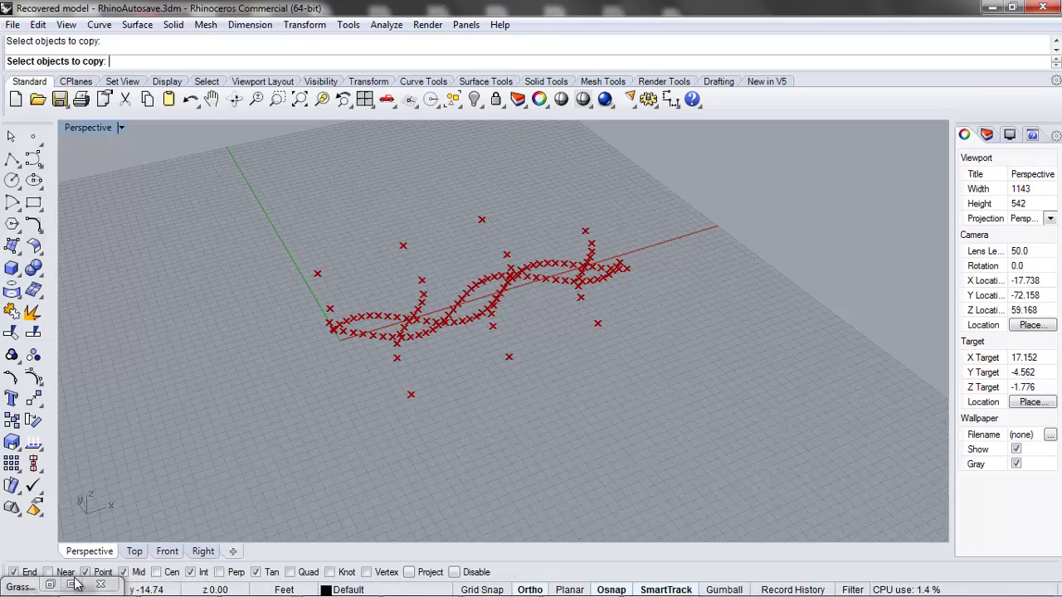
Restore the Grasshopper window and dock Rhino at half-screen size beside it.
{"action": "key", "text": "alt+Tab"}
{"action": "left_click", "coordinate": [1012, 8]}
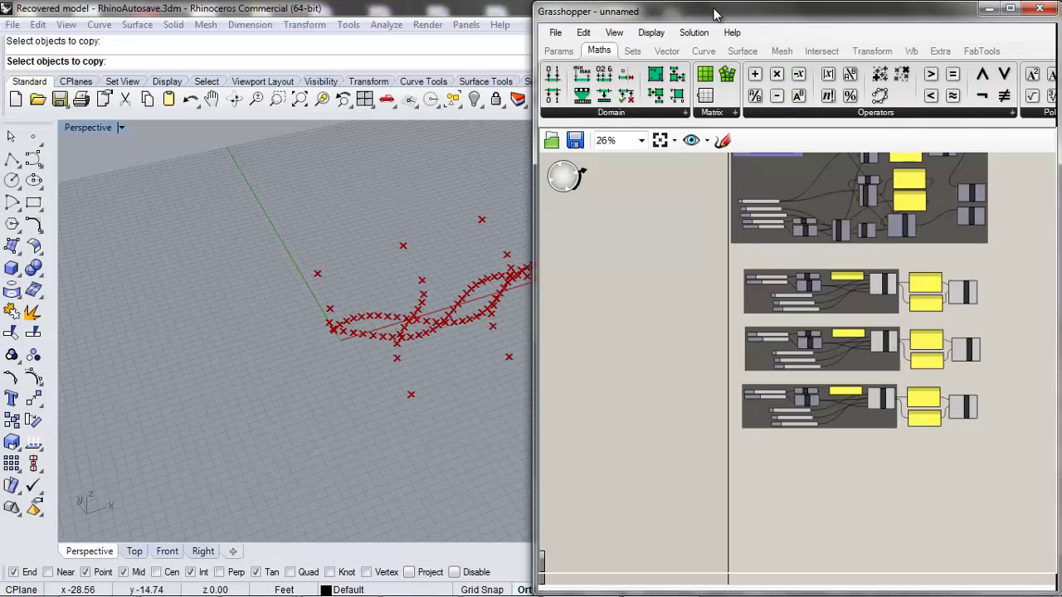
{"action": "left_click", "coordinate": [460, 10]}
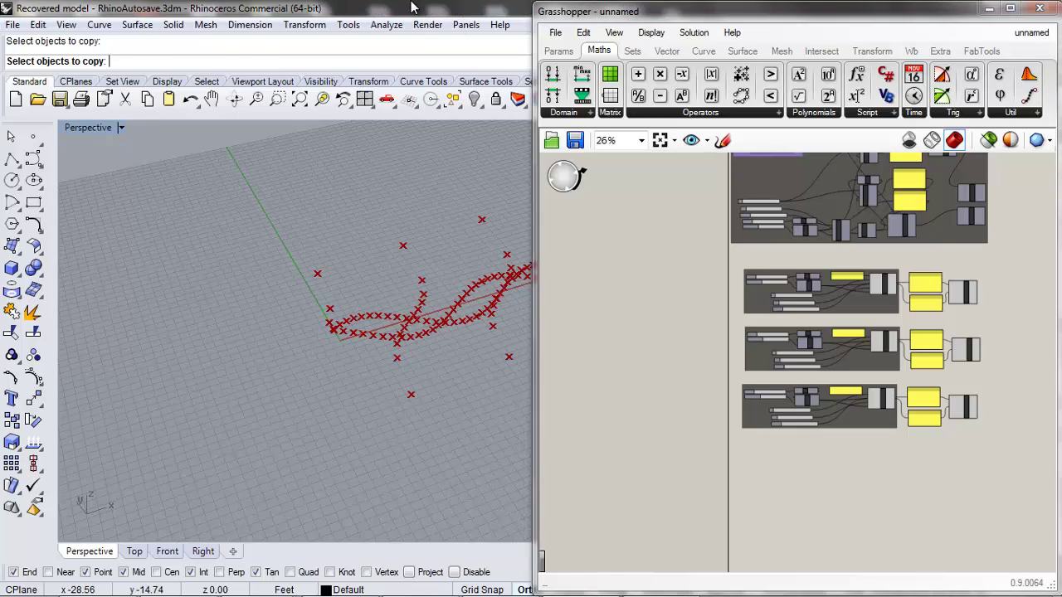
{"action": "left_click_drag", "start_coordinate": [413, 7], "coordinate": [2, 33]}
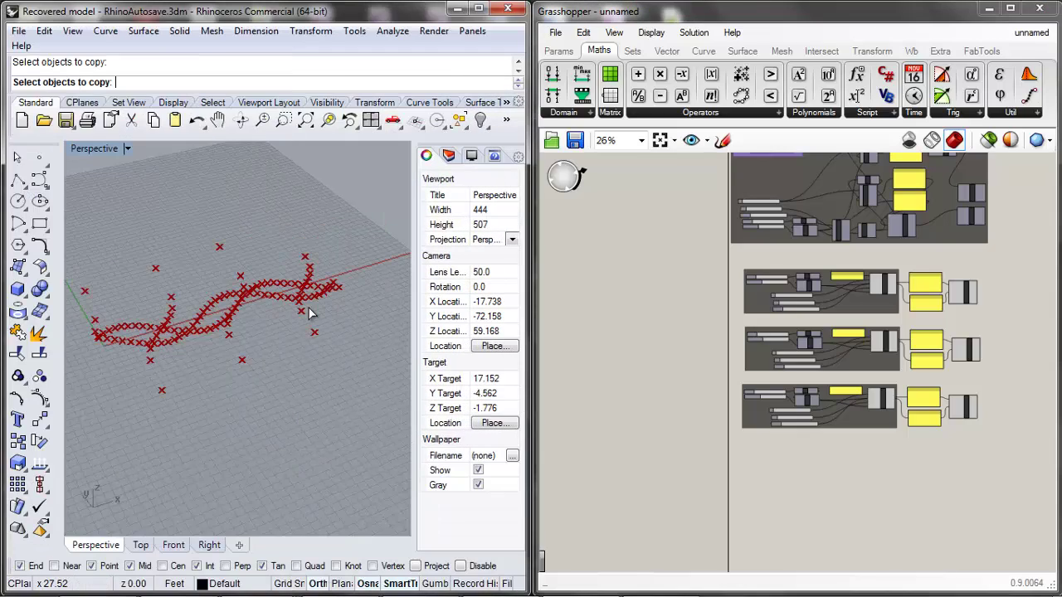
Add an Interpolate curve component beside the tangent definition's Construct Point.
{"action": "right_click_drag", "start_coordinate": [308, 313], "coordinate": [300, 288]}
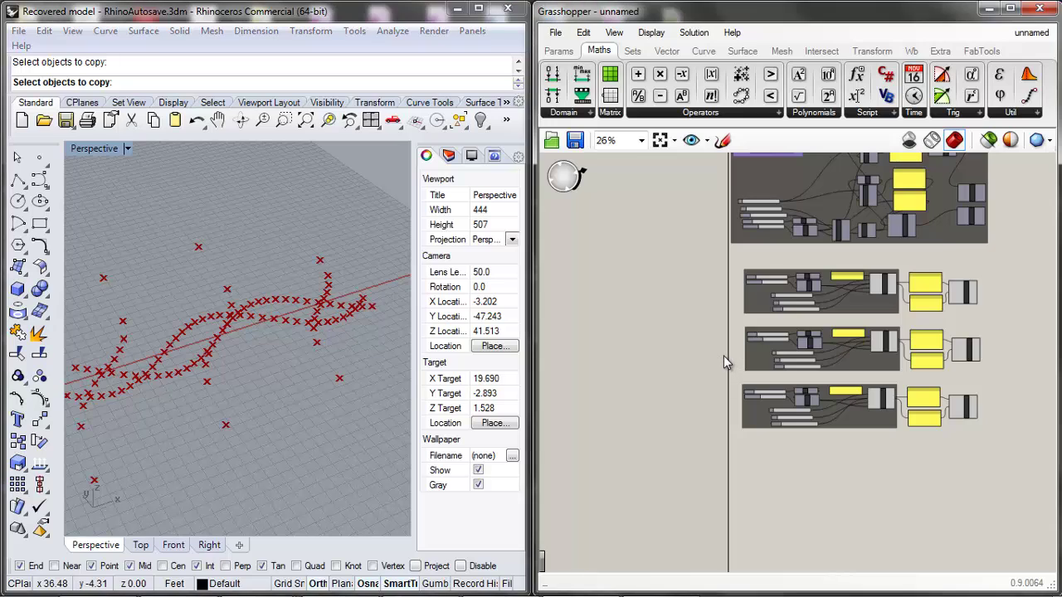
{"action": "scroll", "coordinate": [724, 363], "scroll_direction": "down", "scroll_amount": 1}
{"action": "scroll", "coordinate": [723, 361], "scroll_direction": "up", "scroll_amount": 2}
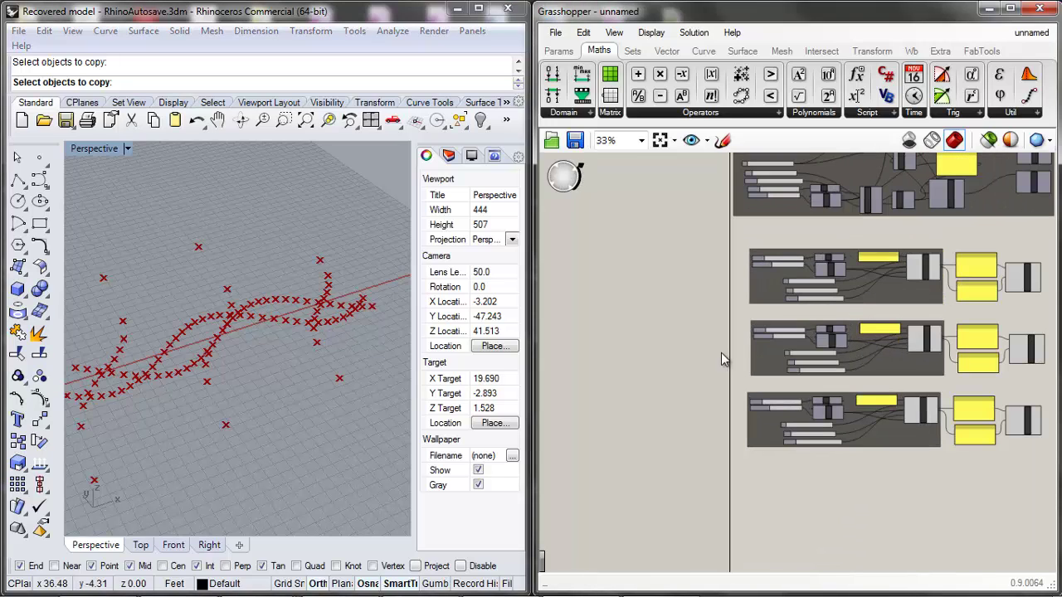
{"action": "scroll", "coordinate": [319, 349], "scroll_direction": "down", "scroll_amount": 3}
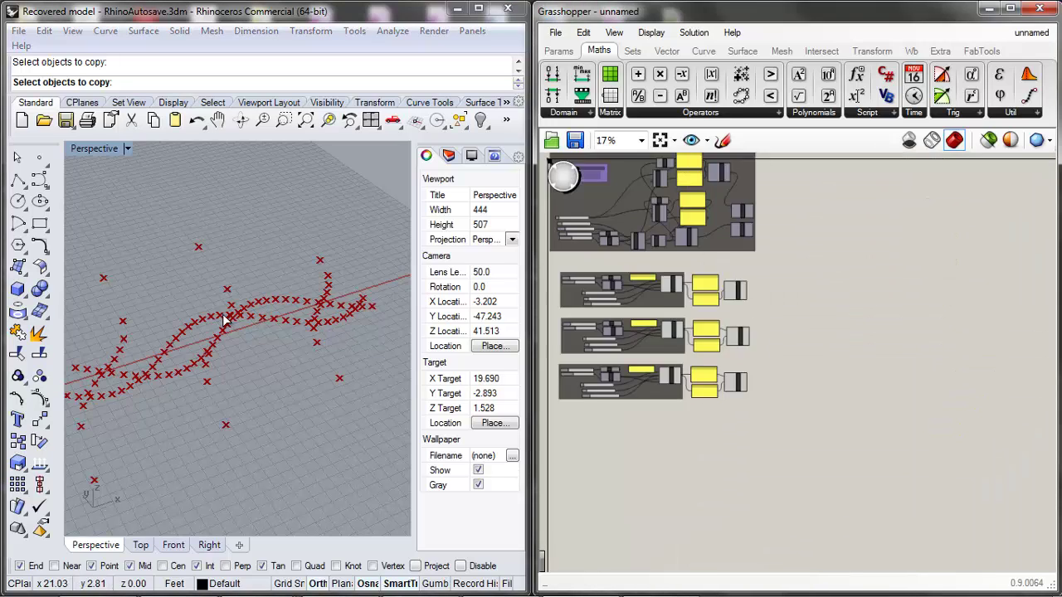
{"action": "scroll", "coordinate": [682, 365], "scroll_direction": "up", "scroll_amount": 4}
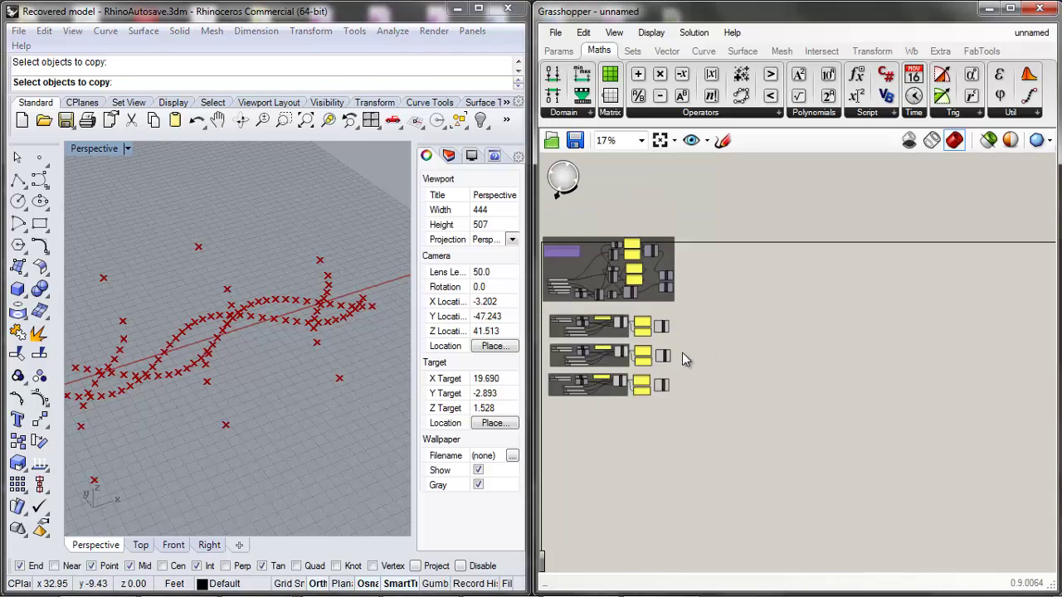
{"action": "double_click", "coordinate": [724, 463]}
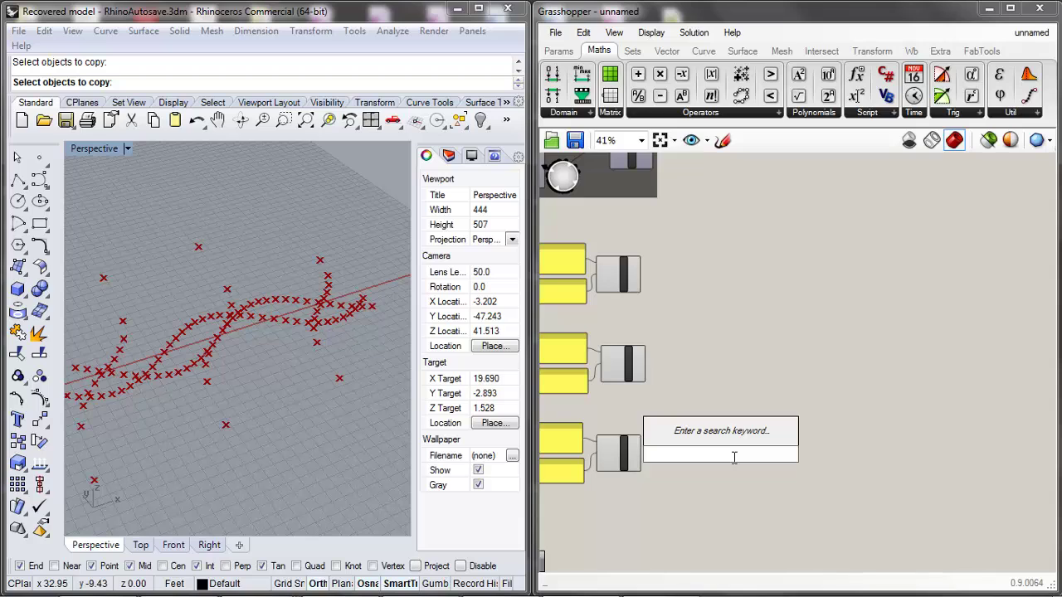
{"action": "type", "text": "interp"}
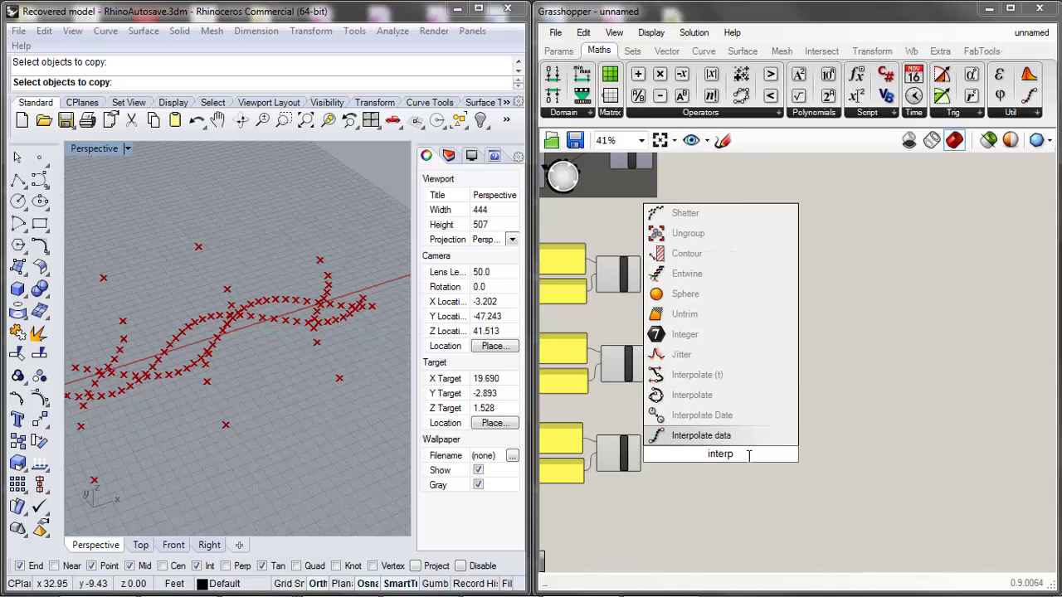
{"action": "left_click", "coordinate": [692, 395]}
{"action": "scroll", "coordinate": [694, 406], "scroll_direction": "up", "scroll_amount": 3}
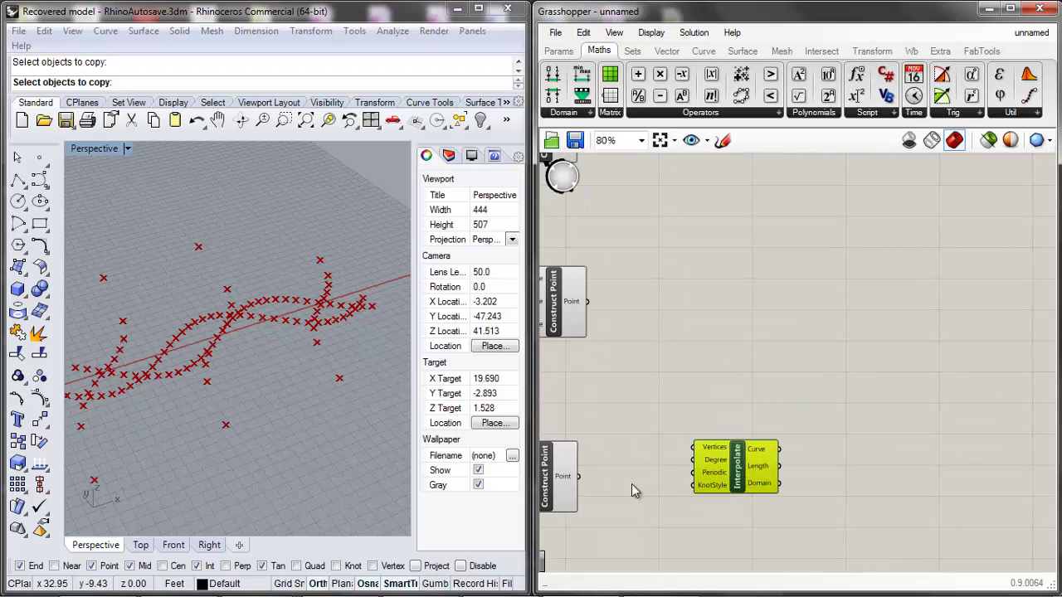
Feed the tangent points into Interpolate's Vertices, then duplicate the component and wire the copy to the middle Construct Point.
{"action": "left_click_drag", "start_coordinate": [702, 461], "coordinate": [711, 303]}
{"action": "left_click", "coordinate": [710, 409]}
{"action": "left_click", "coordinate": [703, 461]}
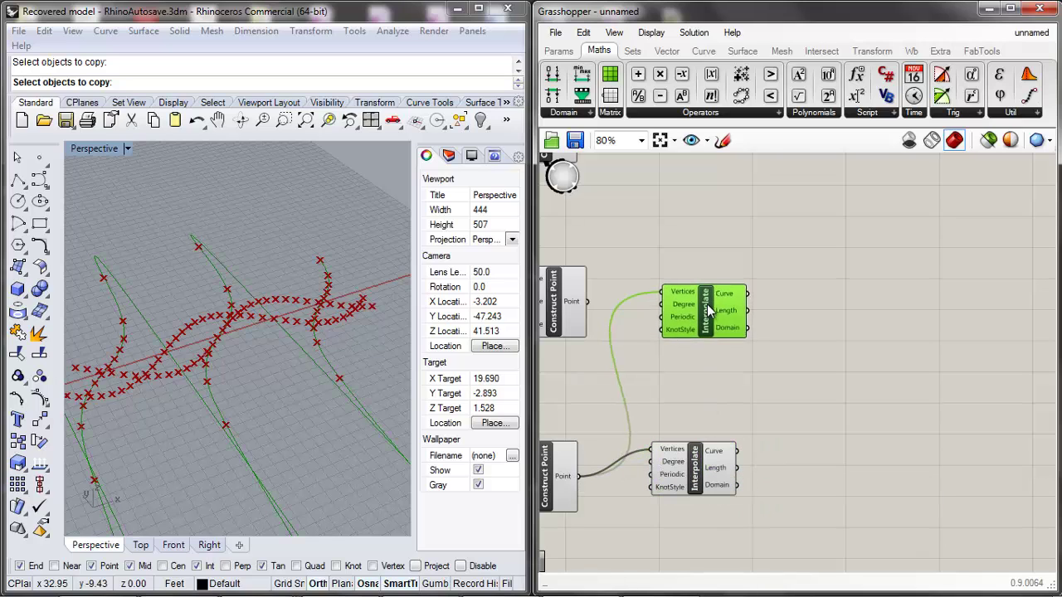
{"action": "left_click", "coordinate": [684, 252]}
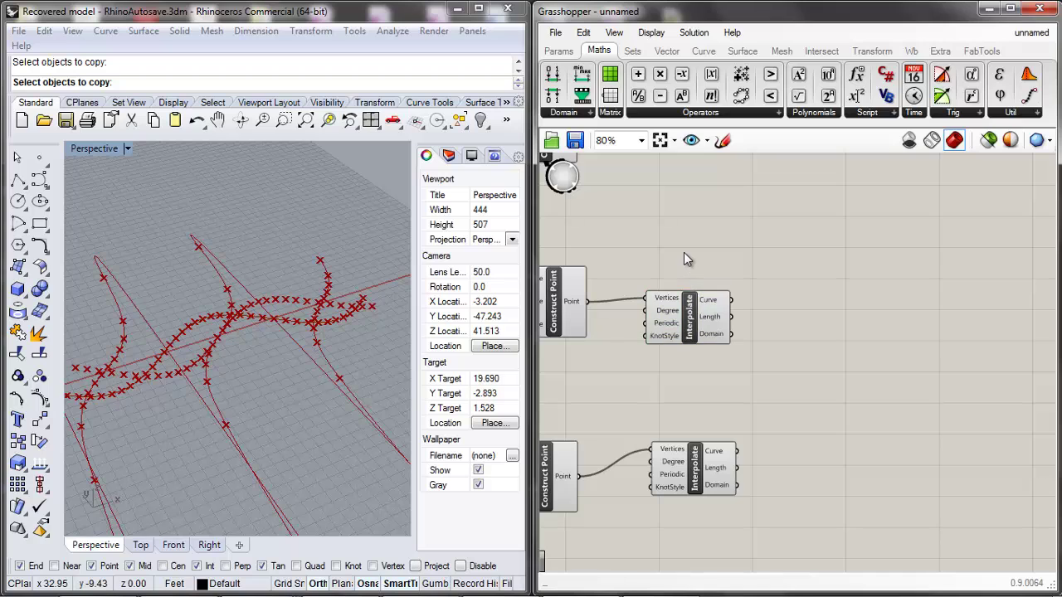
Place a third Interpolate component beside the uppermost Construct Point and connect its points to Vertices.
{"action": "key", "text": "ctrl+v"}
{"action": "left_click_drag", "start_coordinate": [687, 476], "coordinate": [686, 226]}
{"action": "scroll", "coordinate": [697, 400], "scroll_direction": "down", "scroll_amount": 1}
{"action": "scroll", "coordinate": [584, 233], "scroll_direction": "up", "scroll_amount": 2}
{"action": "left_click", "coordinate": [662, 191]}
Turn off the viewport preview for the tangent definition, including its points and interpolated curve.
{"action": "scroll", "coordinate": [277, 332], "scroll_direction": "down", "scroll_amount": 5}
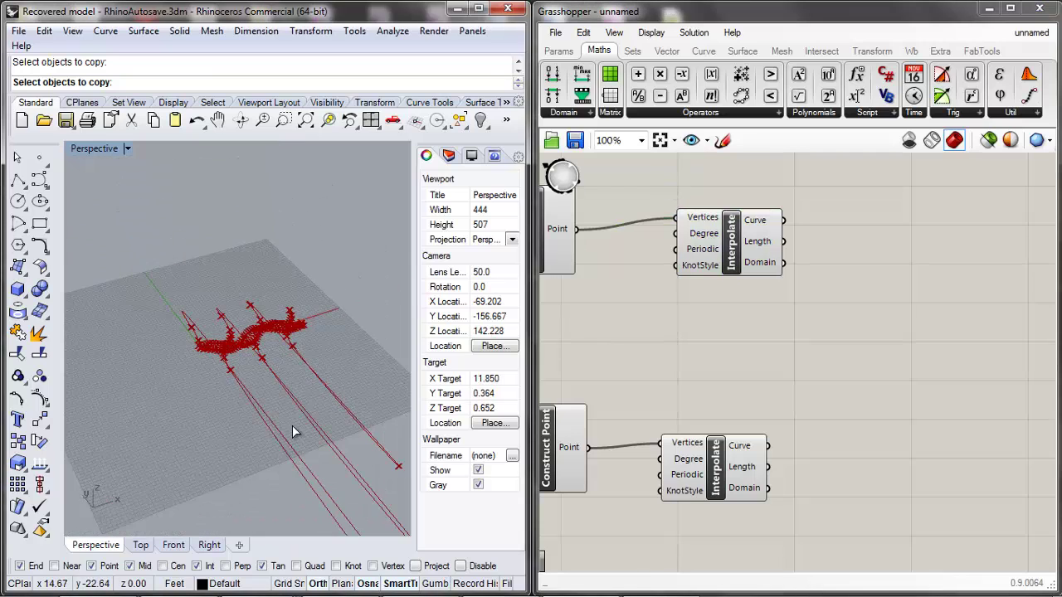
{"action": "scroll", "coordinate": [292, 431], "scroll_direction": "down", "scroll_amount": 6}
{"action": "scroll", "coordinate": [278, 363], "scroll_direction": "up", "scroll_amount": 4}
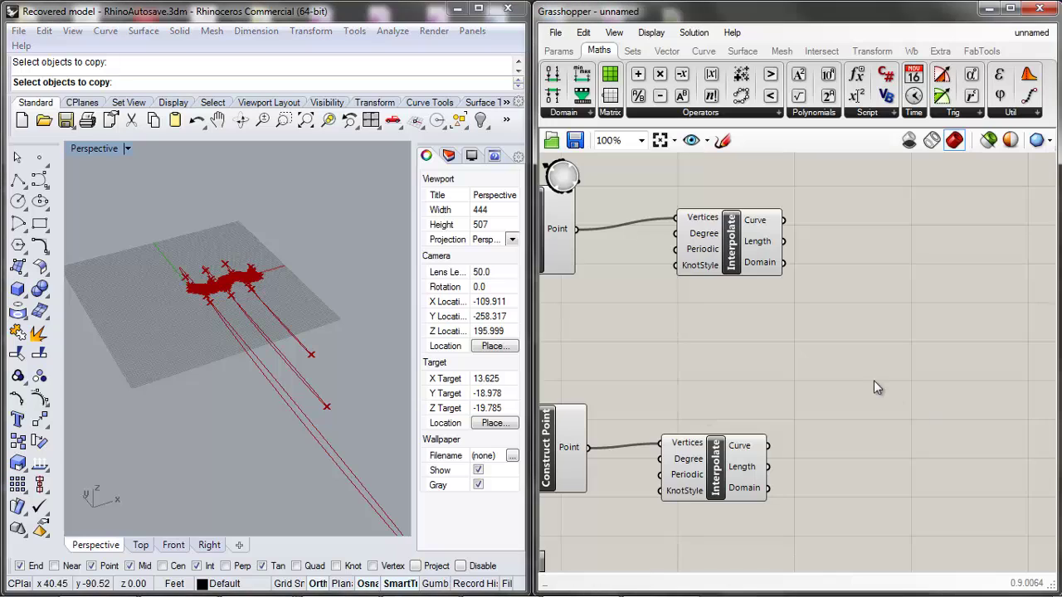
{"action": "scroll", "coordinate": [874, 382], "scroll_direction": "up", "scroll_amount": 1}
{"action": "scroll", "coordinate": [793, 508], "scroll_direction": "down", "scroll_amount": 6}
{"action": "scroll", "coordinate": [792, 508], "scroll_direction": "down", "scroll_amount": 3}
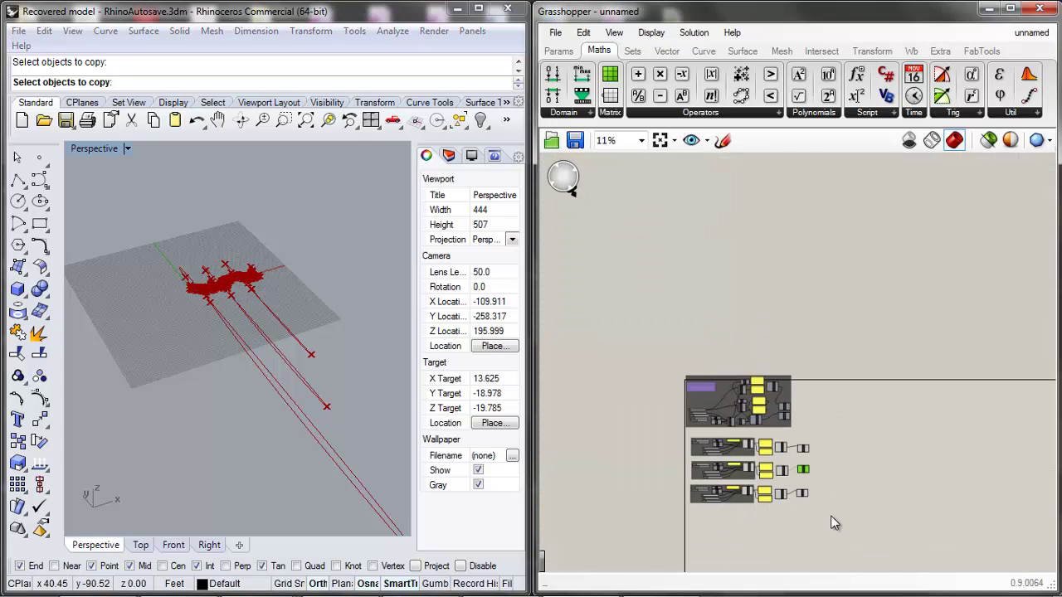
{"action": "left_click_drag", "start_coordinate": [832, 516], "coordinate": [668, 479]}
{"action": "middle_click", "coordinate": [744, 491]}
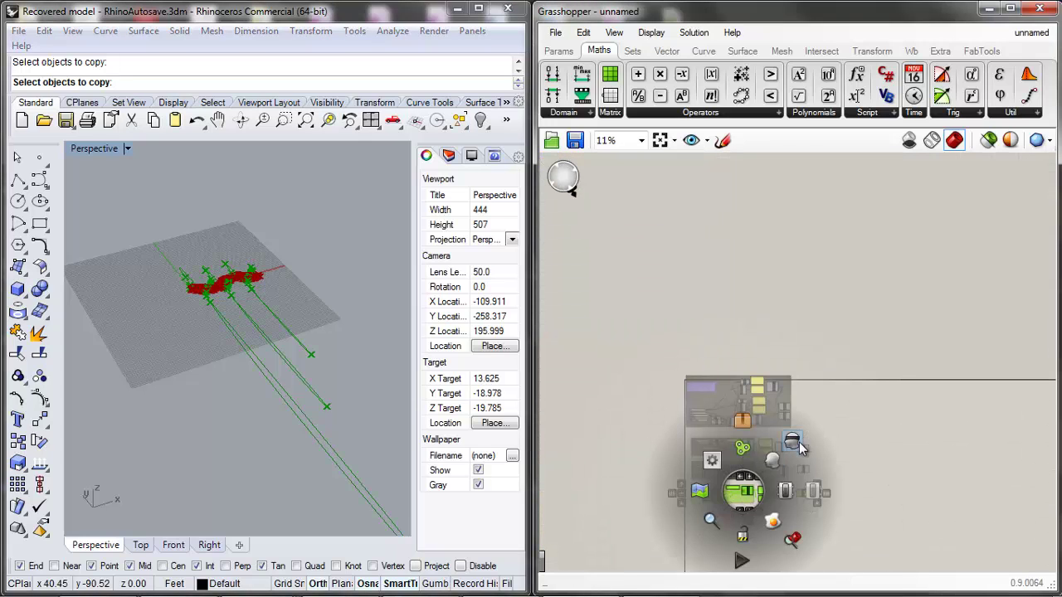
{"action": "left_click", "coordinate": [799, 448]}
Select the sine and cosine Construct Point components together.
{"action": "scroll", "coordinate": [797, 450], "scroll_direction": "up", "scroll_amount": 5}
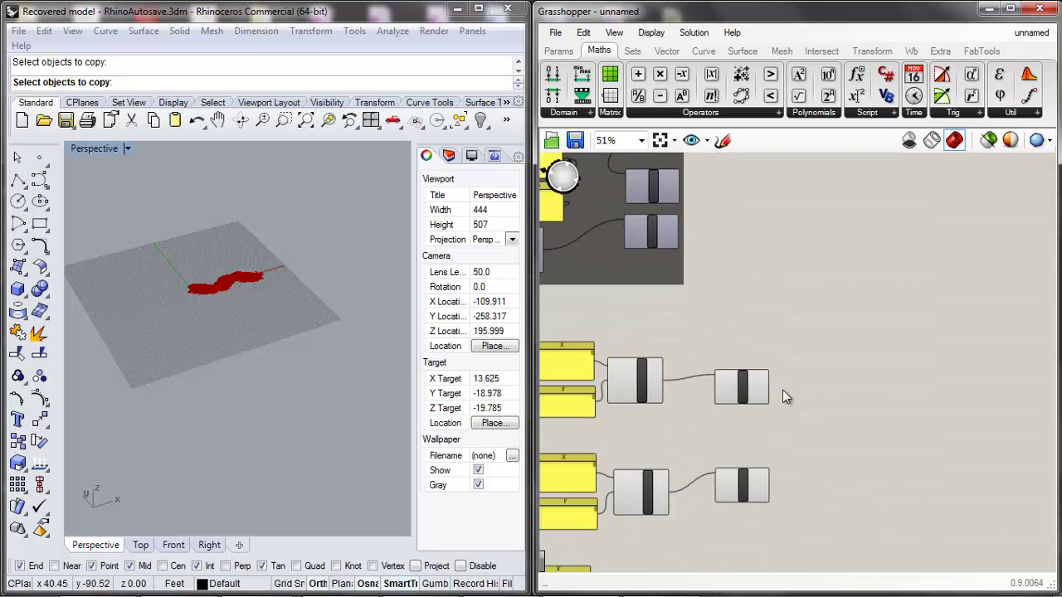
{"action": "left_click_drag", "start_coordinate": [714, 332], "coordinate": [619, 487]}
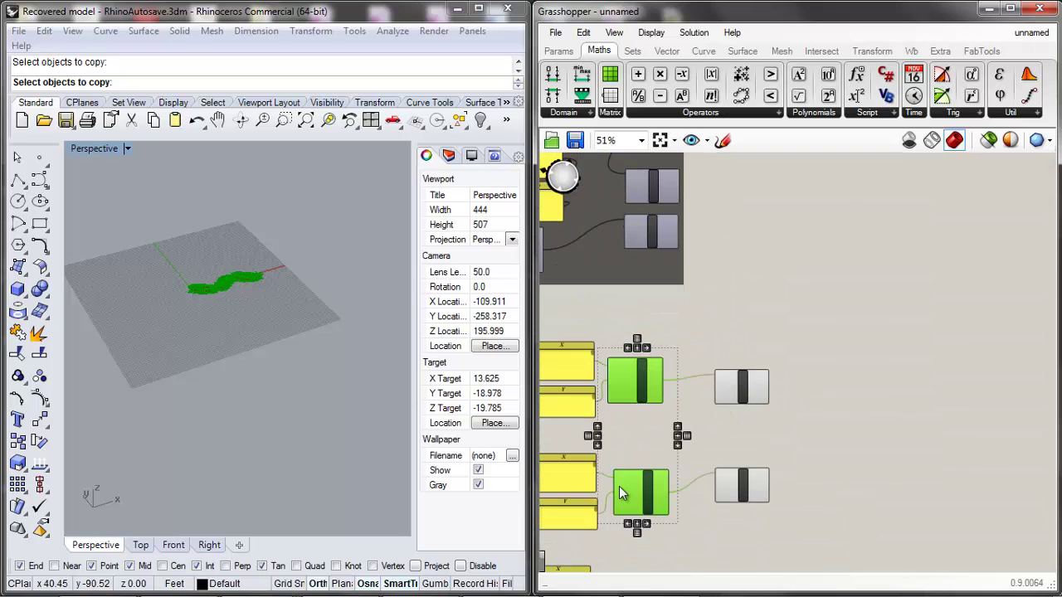